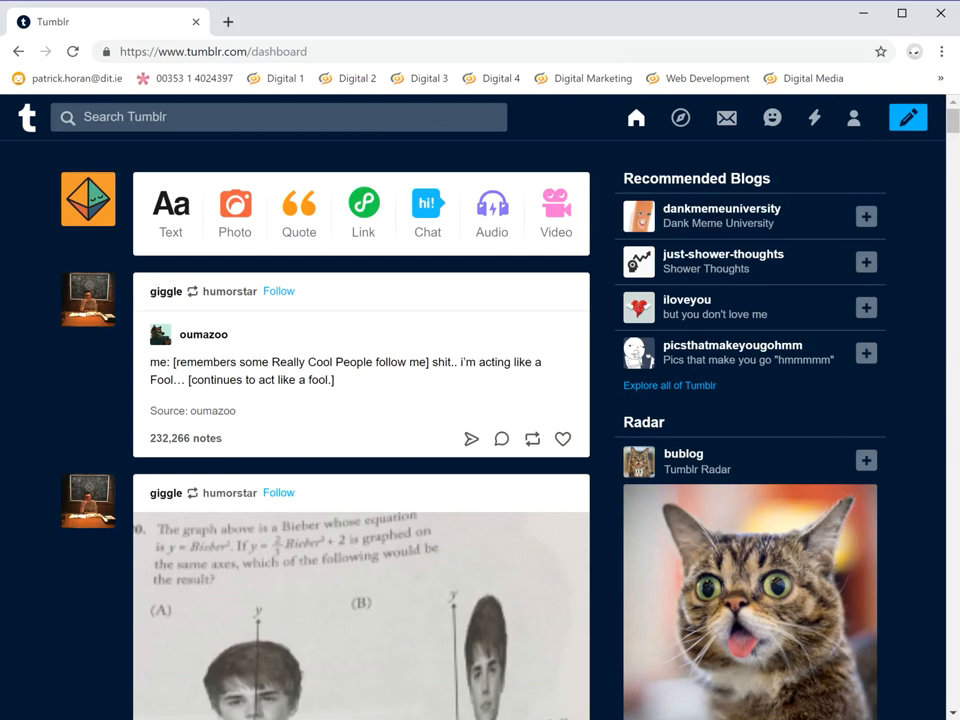
Switch to the Chrome window that shows the live Tumblr dashboard
{"action": "key", "text": "alt+Tab"}
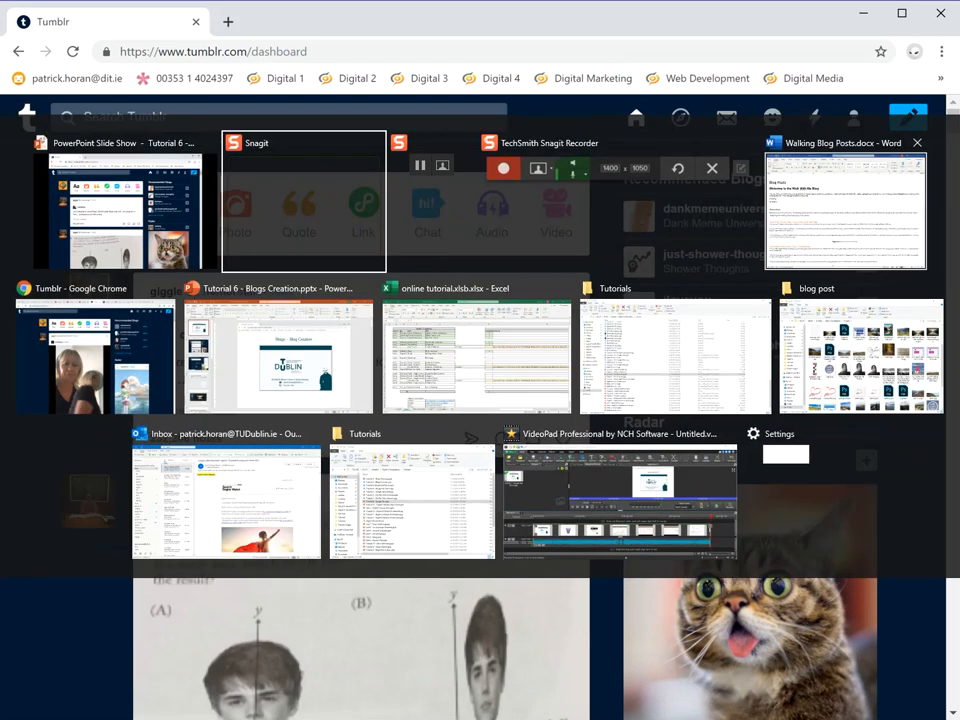
{"action": "key", "text": "alt+Tab"}
{"action": "key", "text": "alt+Tab"}
{"action": "key", "text": "alt+Tab"}
{"action": "key", "text": "alt+Tab"}
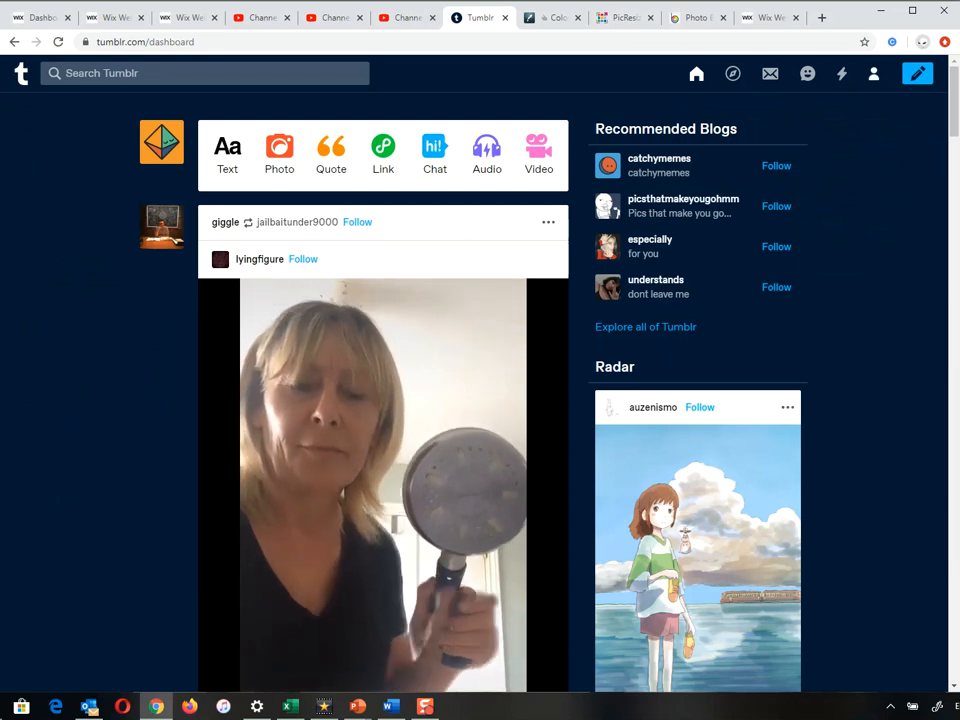
Start a new additional blog from the account and title it "Walk With Me"
{"action": "left_click", "coordinate": [874, 74]}
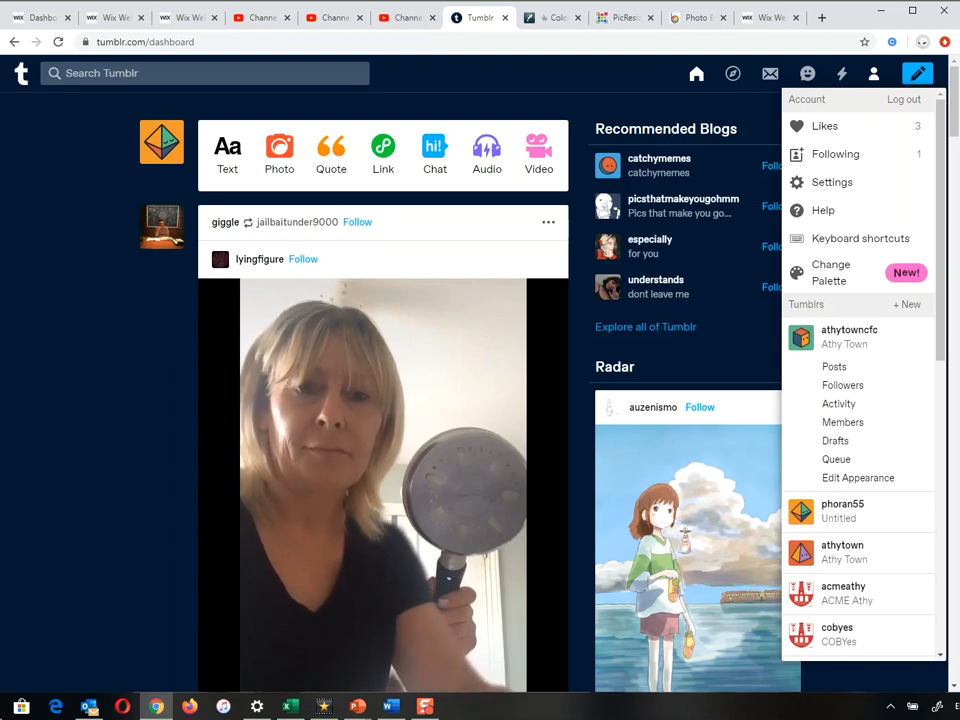
{"action": "left_click", "coordinate": [907, 304]}
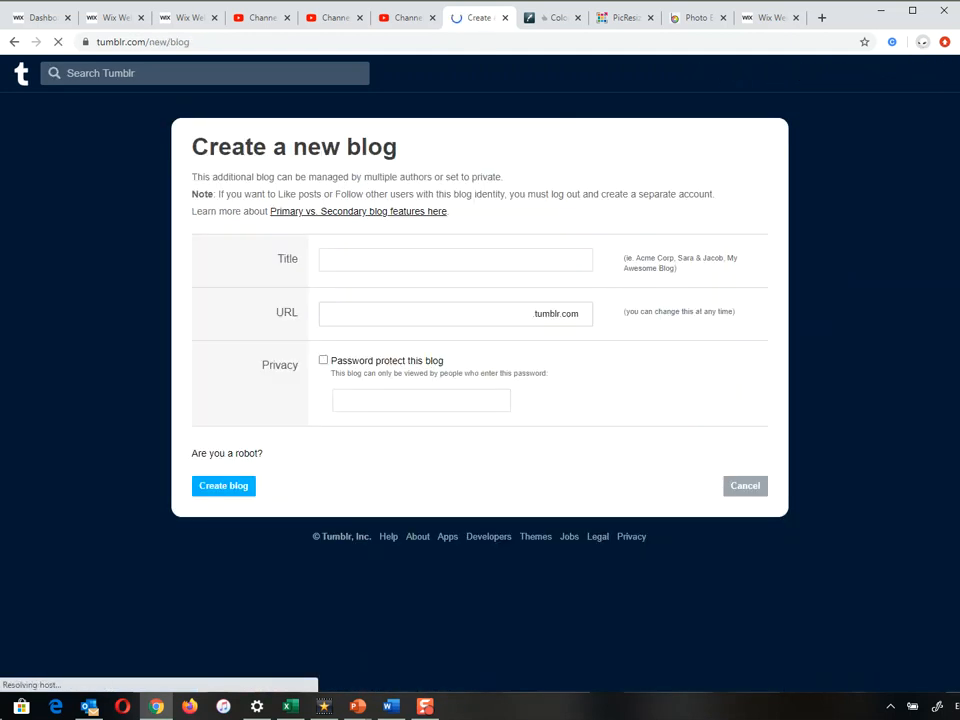
{"action": "left_click", "coordinate": [455, 260]}
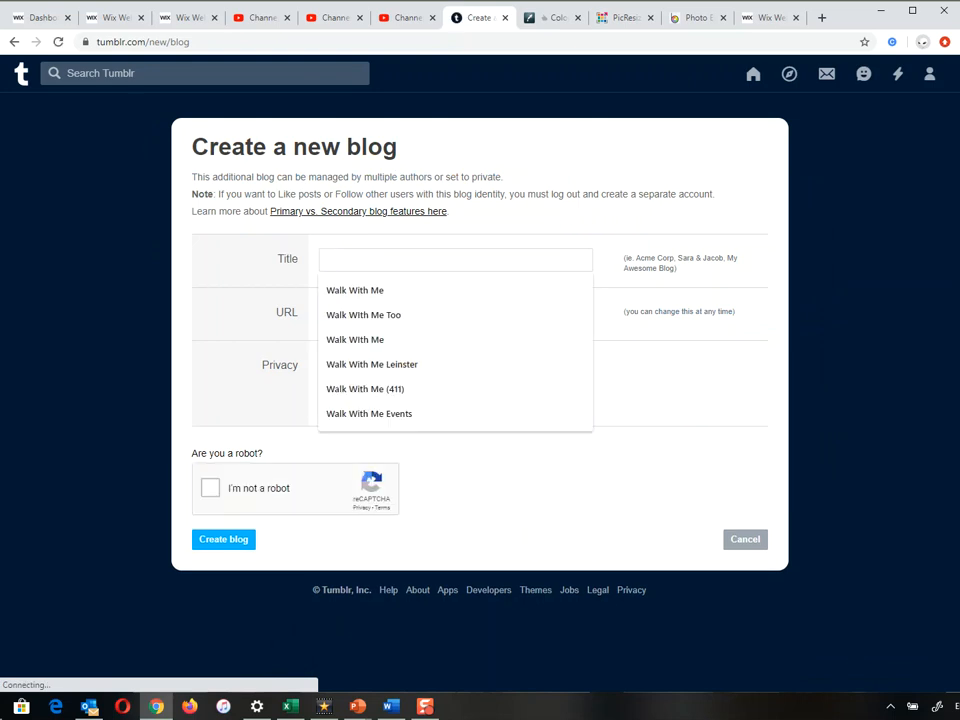
{"action": "left_click", "coordinate": [356, 290]}
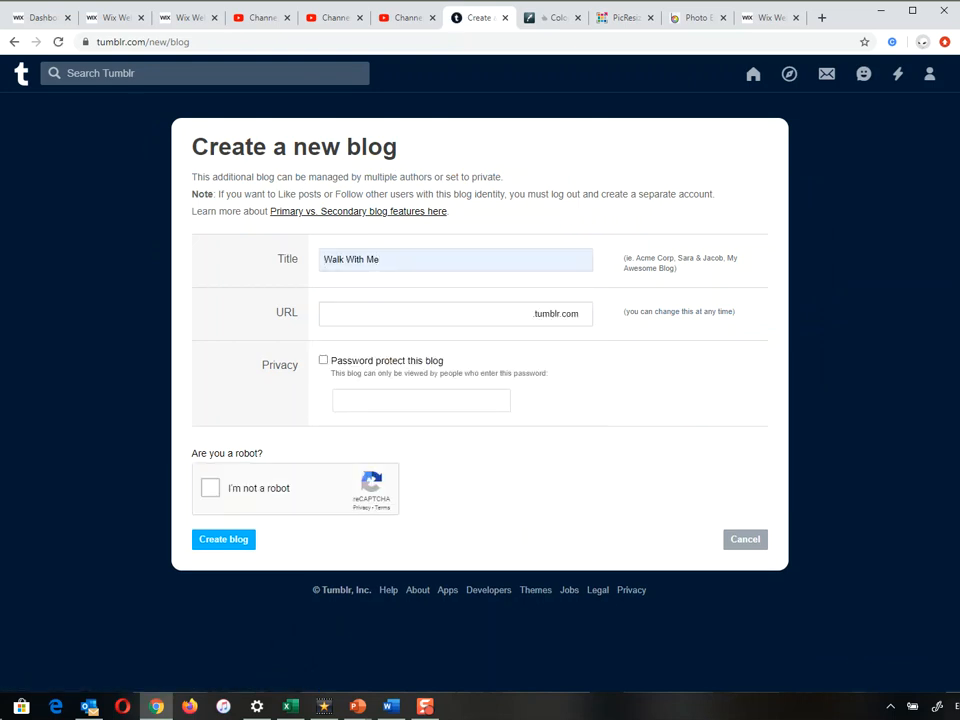
Try to create the blog with the URL walkwithmeireland after ticking the robot check
{"action": "left_click", "coordinate": [528, 314]}
{"action": "type", "text": "Walk withme"}
{"action": "type", "text": "-"}
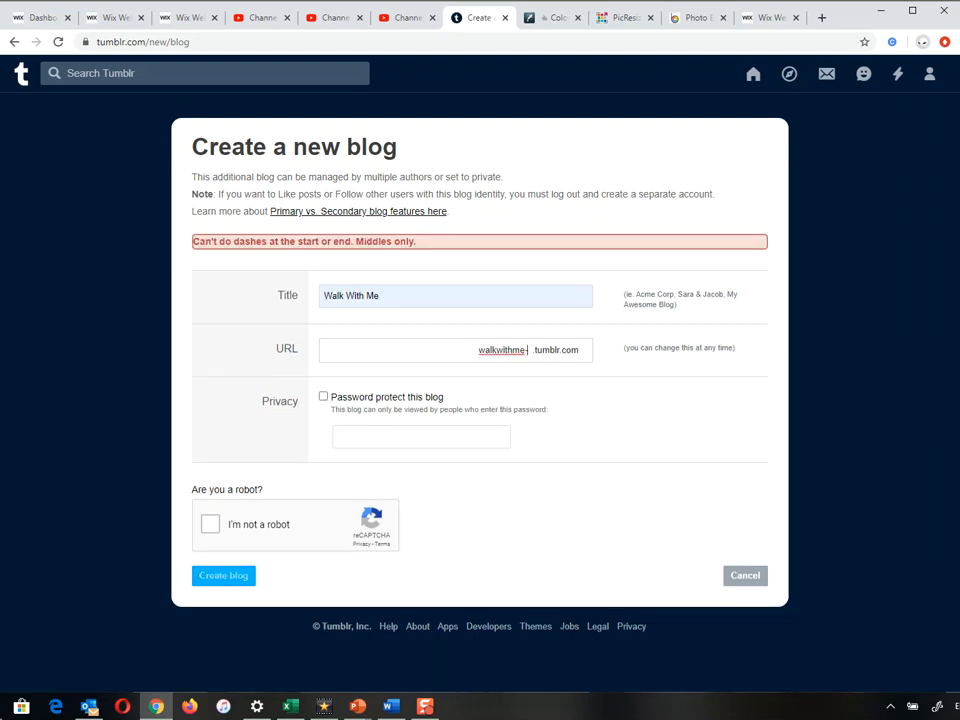
{"action": "key", "text": "BackSpace"}
{"action": "type", "text": "Ireland"}
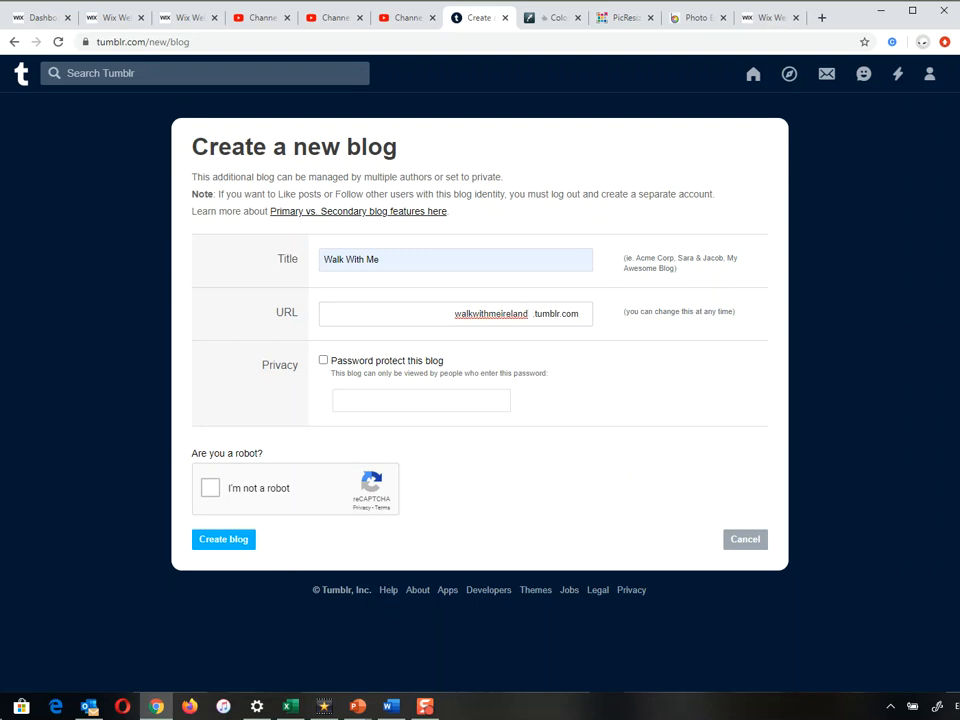
{"action": "left_click", "coordinate": [210, 488]}
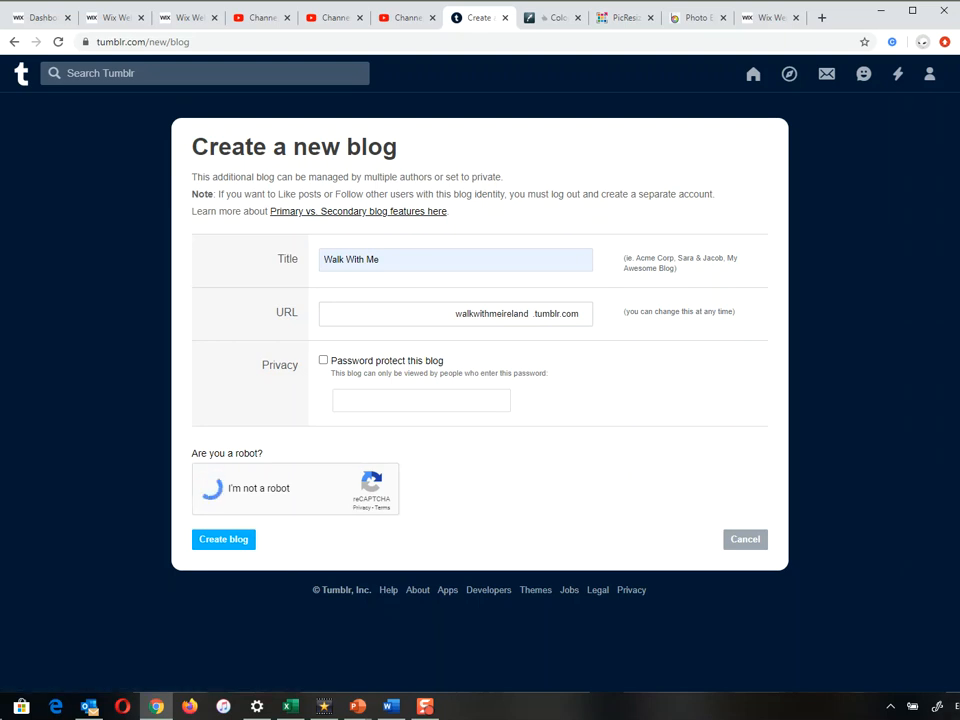
{"action": "left_click", "coordinate": [223, 539]}
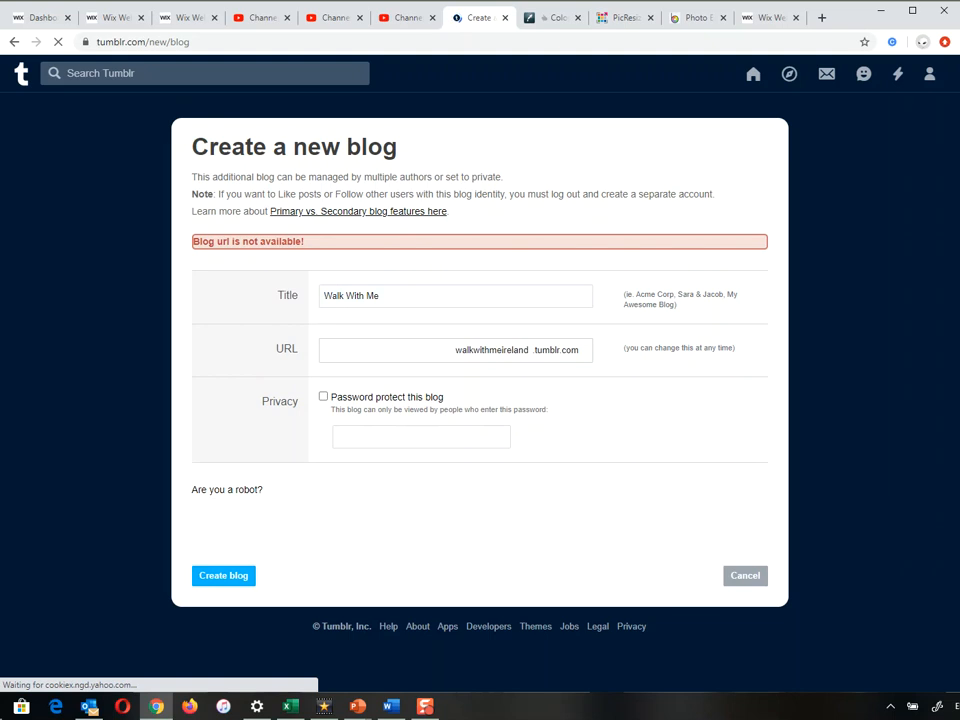
Change the blog URL to walkwithmeinireland, tick the robot check and create the blog
{"action": "left_click", "coordinate": [525, 350]}
{"action": "left_click_drag", "start_coordinate": [529, 350], "coordinate": [501, 350]}
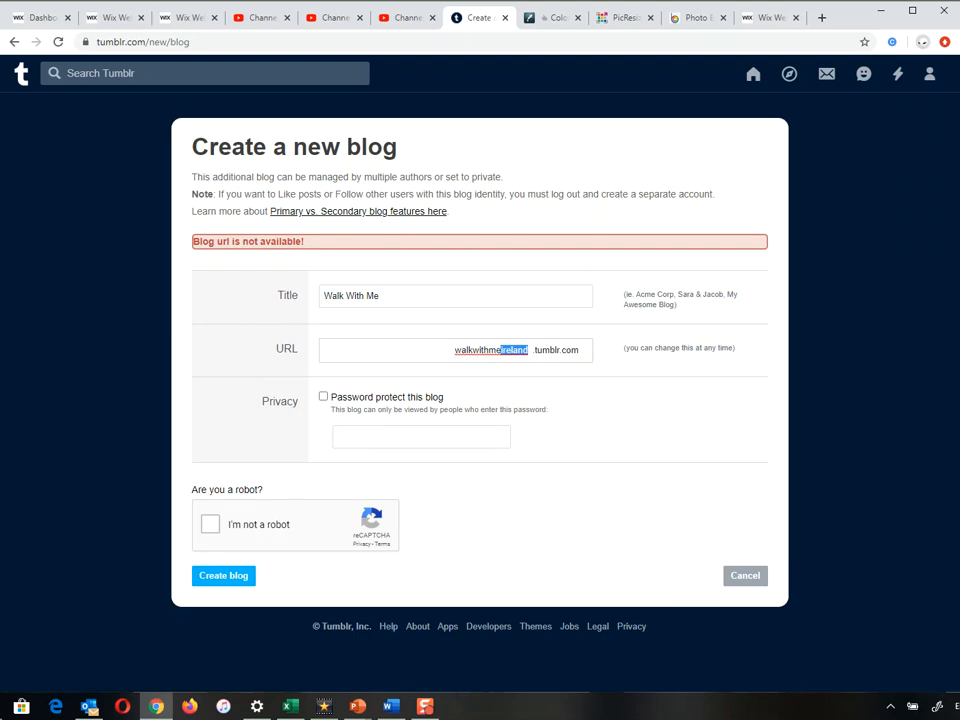
{"action": "key", "text": "BackSpace"}
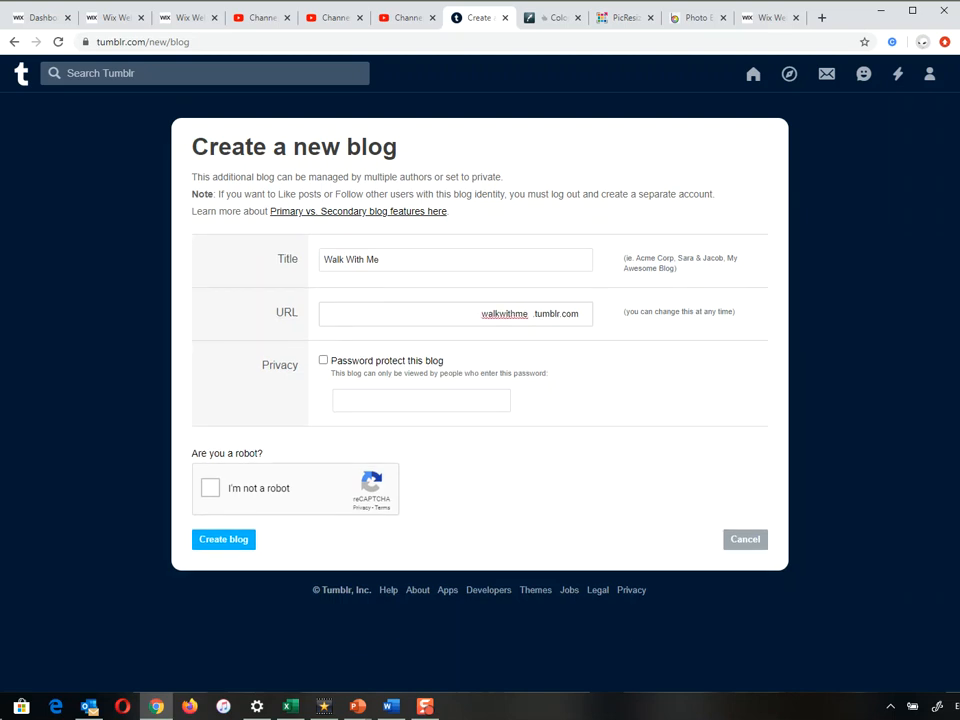
{"action": "type", "text": "inirelad"}
{"action": "key", "text": "BackSpace"}
{"action": "key", "text": "BackSpace"}
{"action": "type", "text": "and"}
{"action": "left_click", "coordinate": [210, 488]}
{"action": "left_click", "coordinate": [223, 539]}
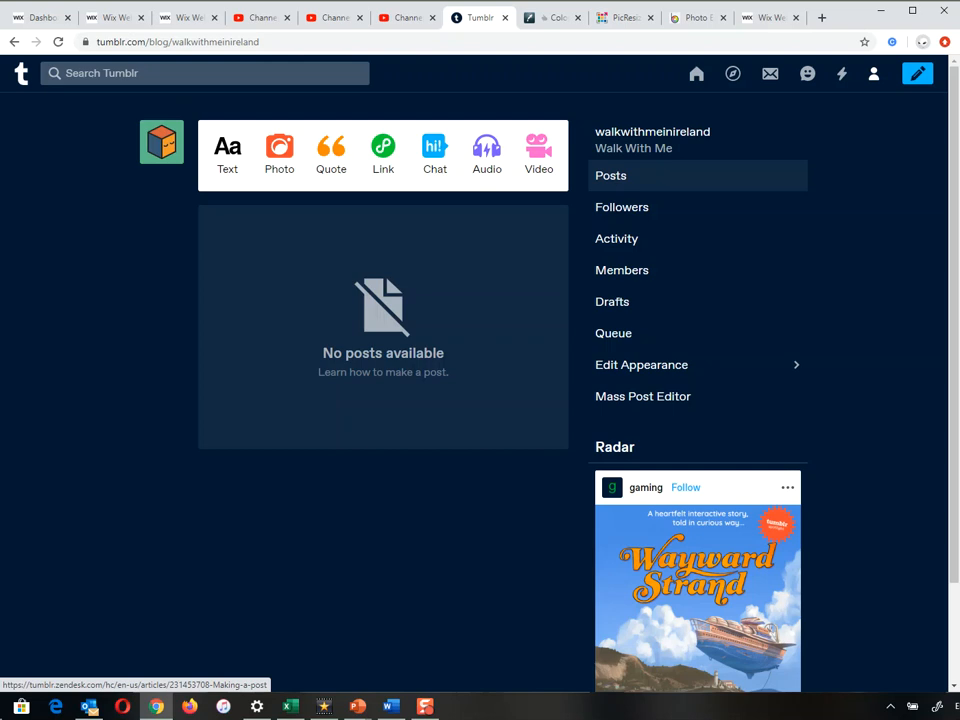
Preview the new Walk With Me blog's public page and return to its posts page
{"action": "left_click", "coordinate": [162, 142]}
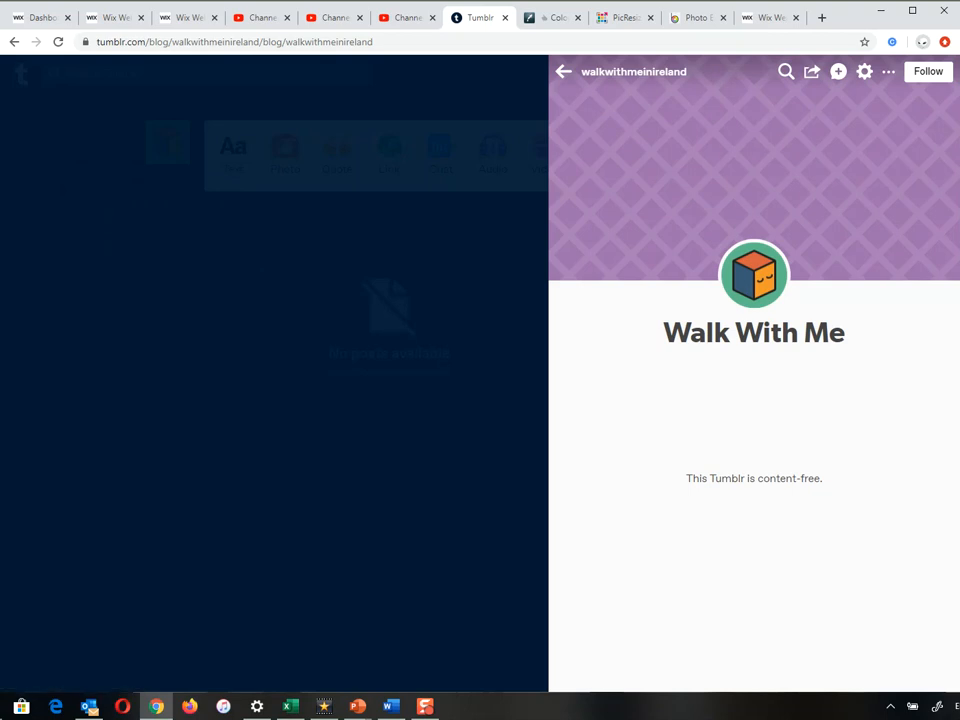
{"action": "key", "text": "alt+Left"}
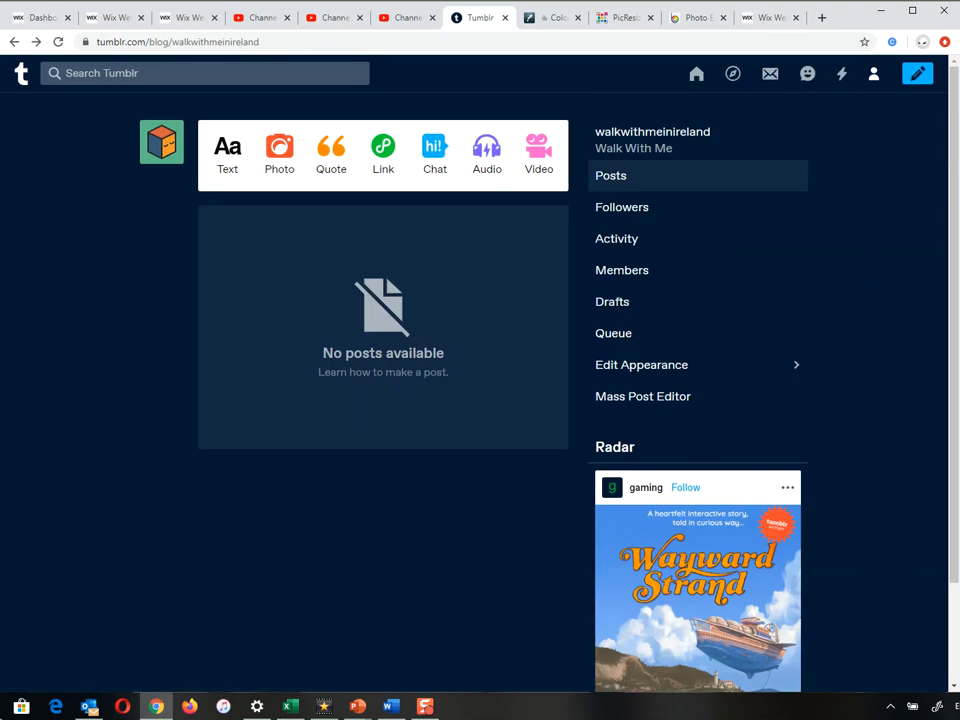
{"action": "mouse_move", "coordinate": [162, 145]}
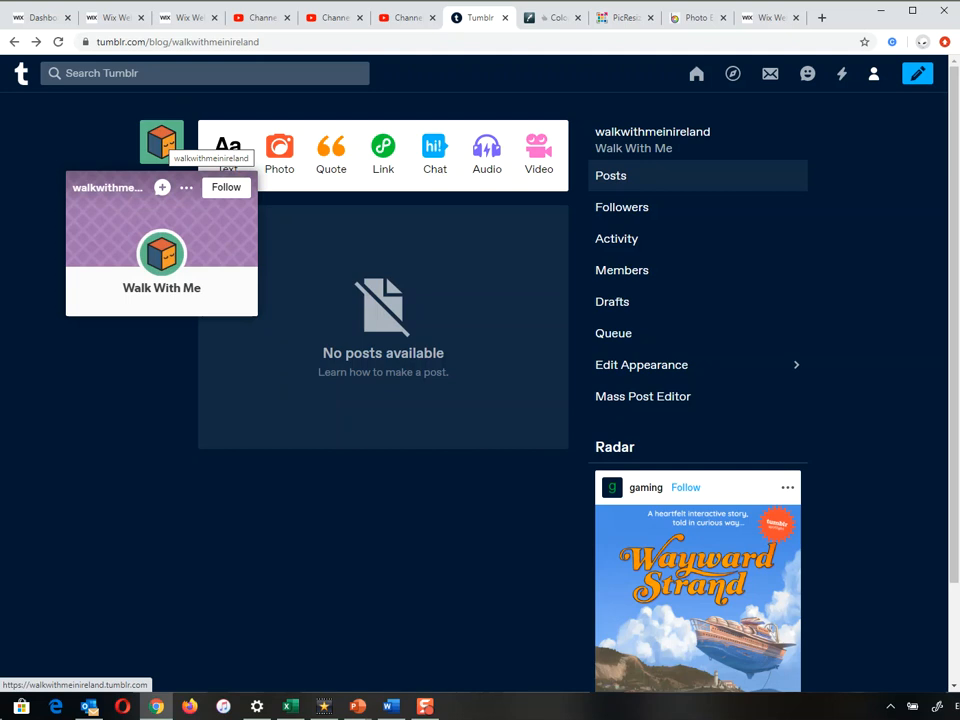
{"action": "left_click", "coordinate": [162, 145]}
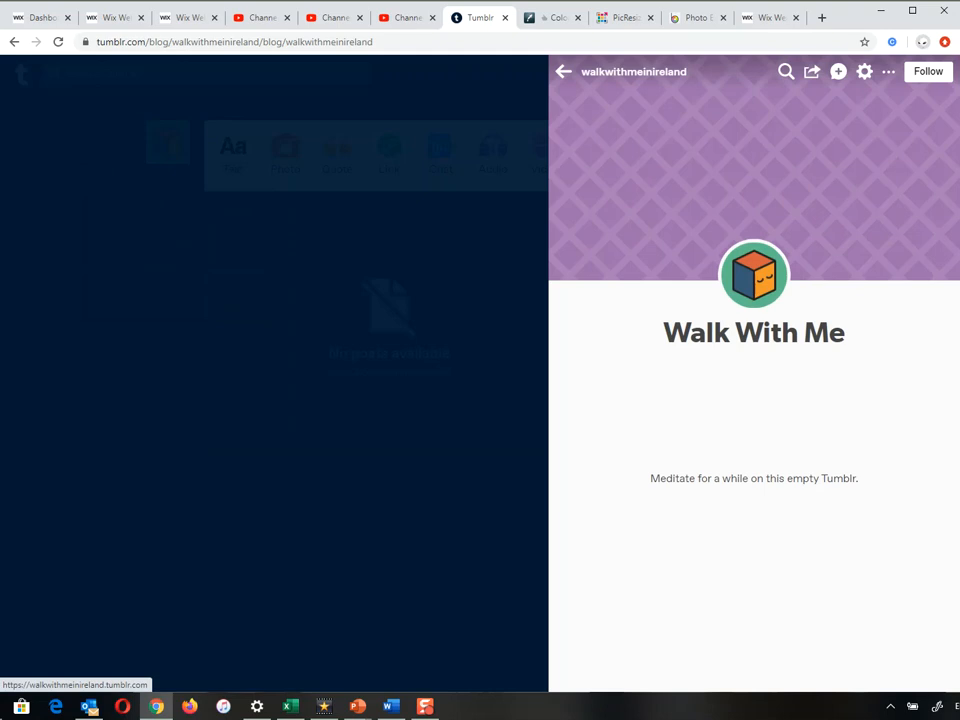
{"action": "left_click", "coordinate": [14, 42]}
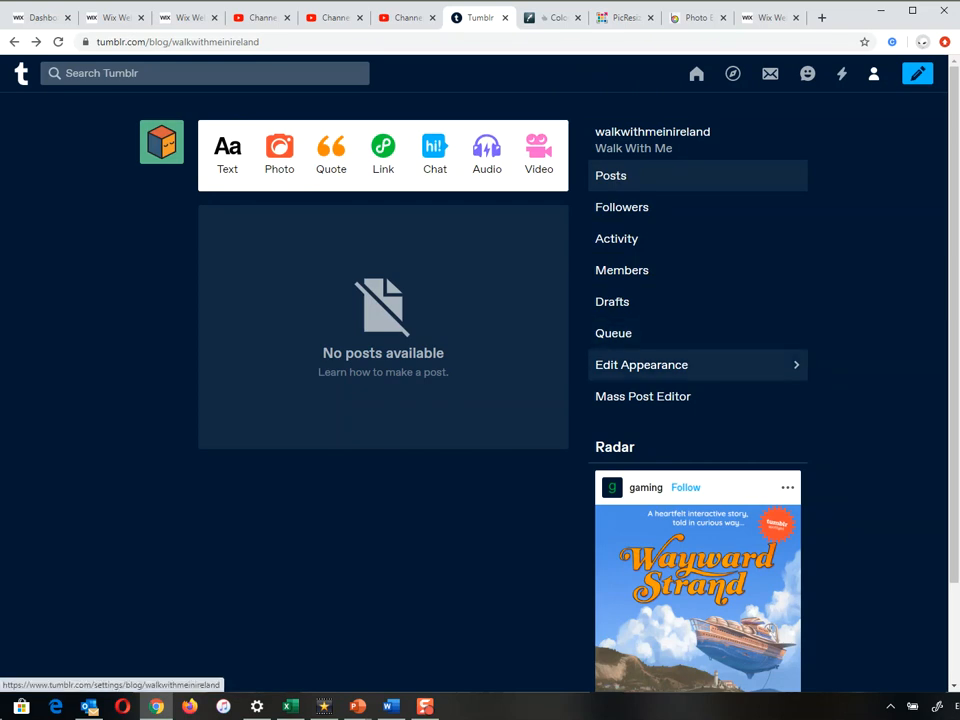
Edit the blog's appearance and load "facebook 2019 blank.jpg" from the Digital 3 Competency "blog post" folder as the header photo
{"action": "left_click", "coordinate": [641, 364]}
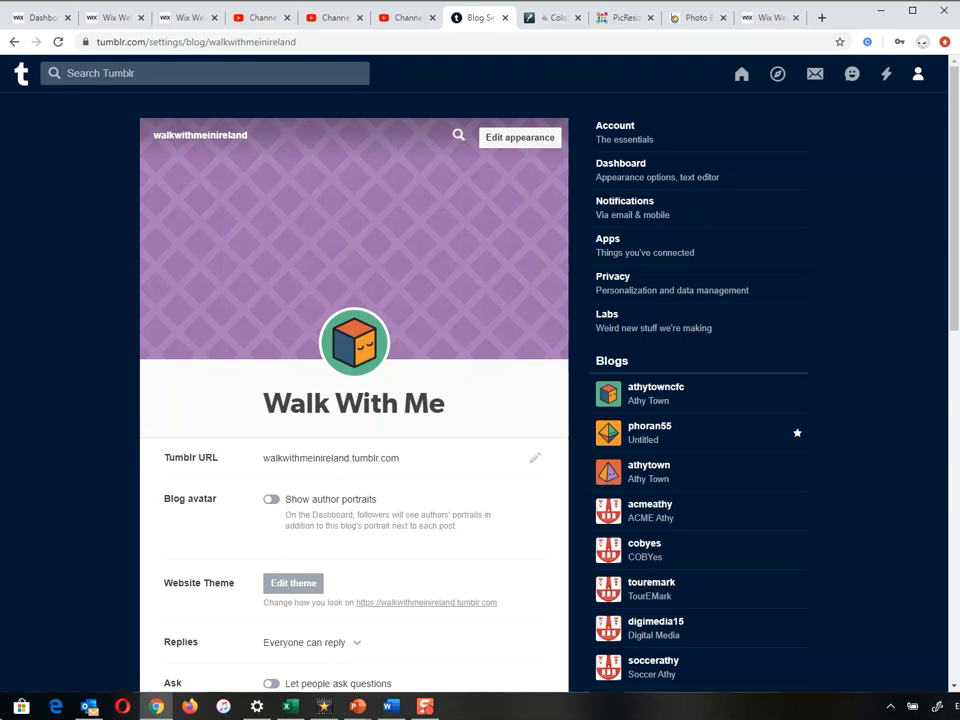
{"action": "left_click", "coordinate": [520, 138]}
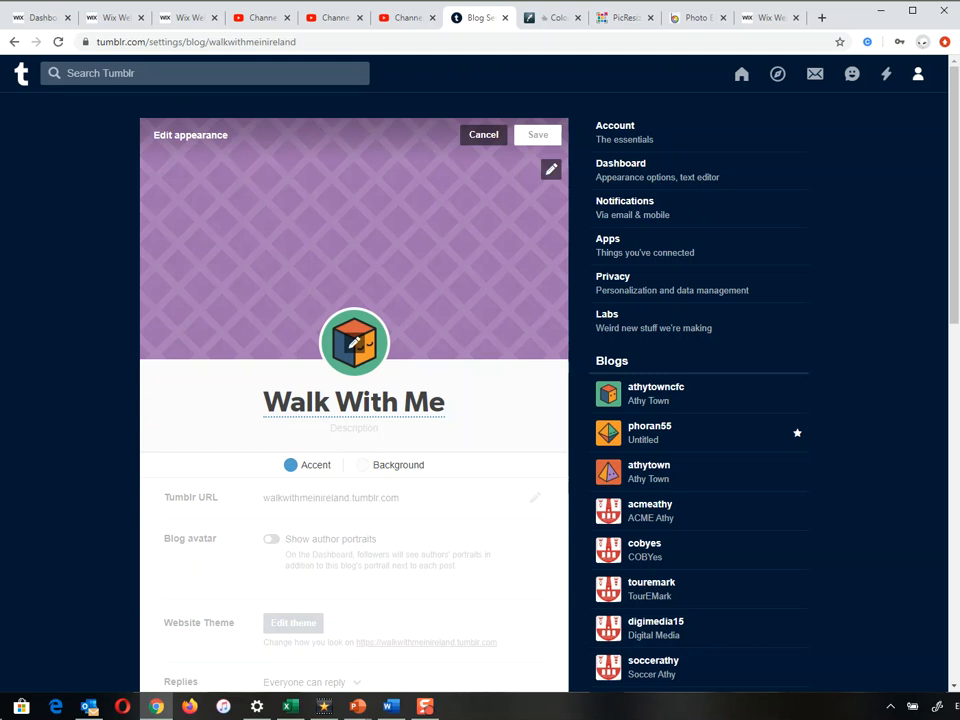
{"action": "left_click", "coordinate": [551, 169]}
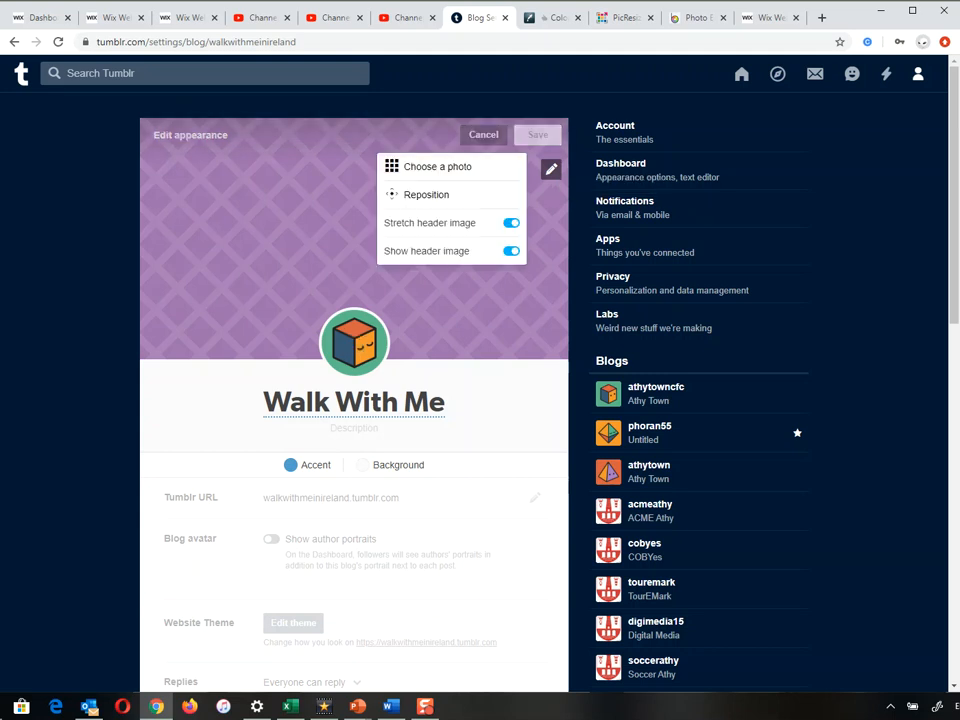
{"action": "left_click", "coordinate": [437, 166]}
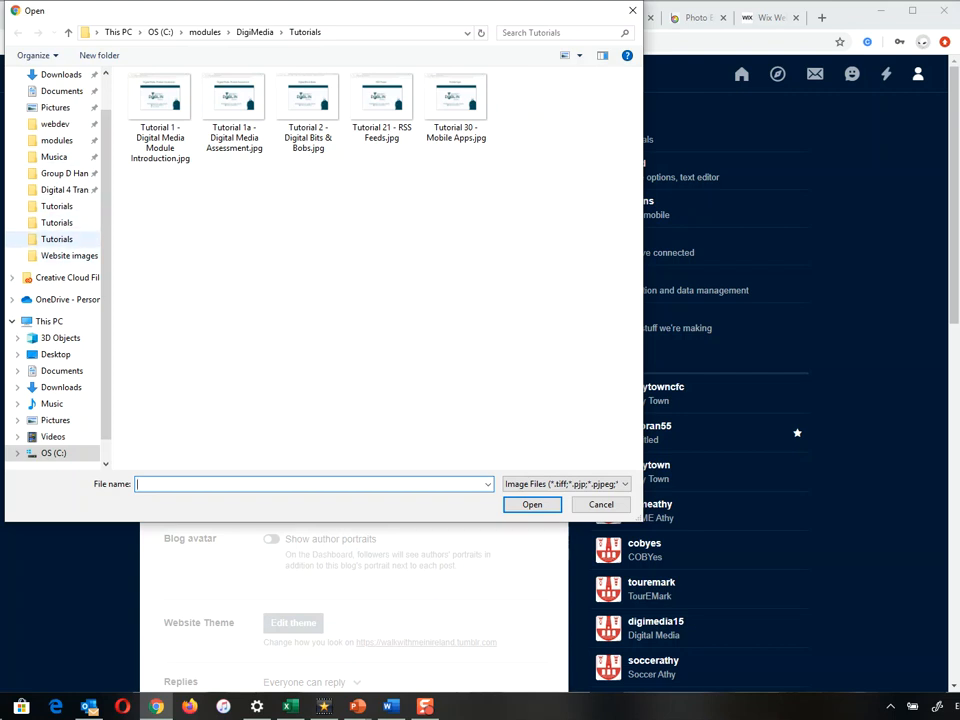
{"action": "left_click", "coordinate": [57, 140]}
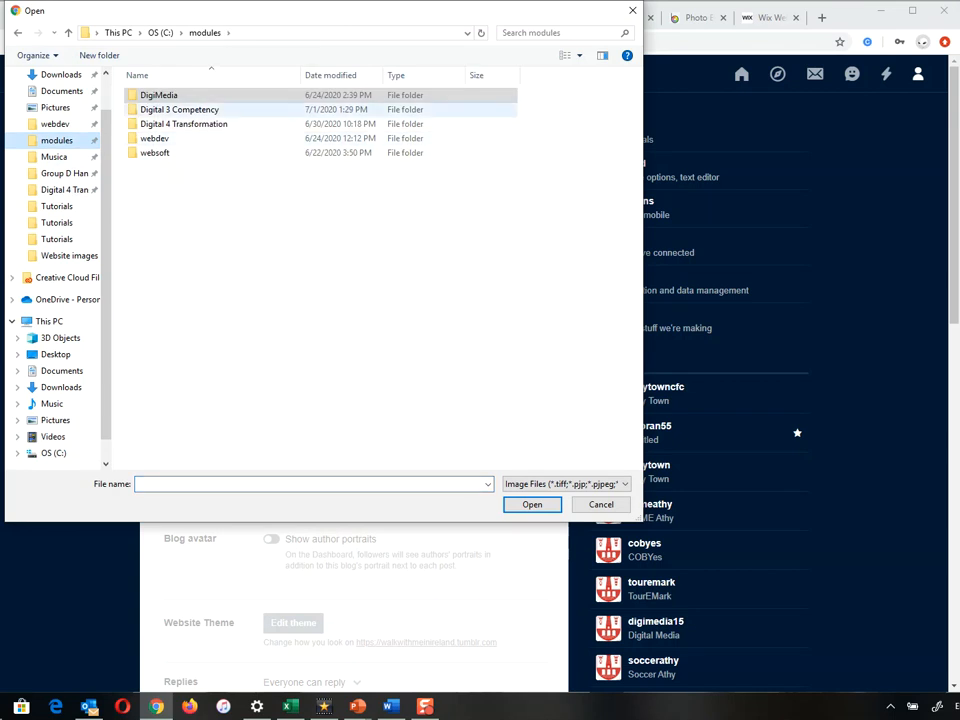
{"action": "double_click", "coordinate": [180, 109]}
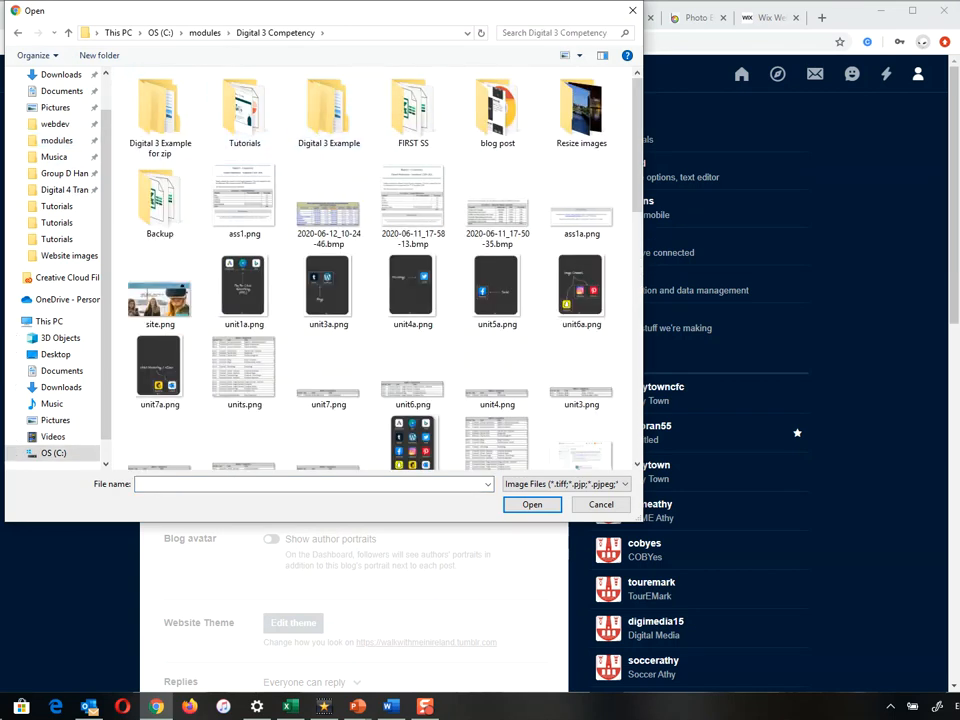
{"action": "double_click", "coordinate": [497, 107]}
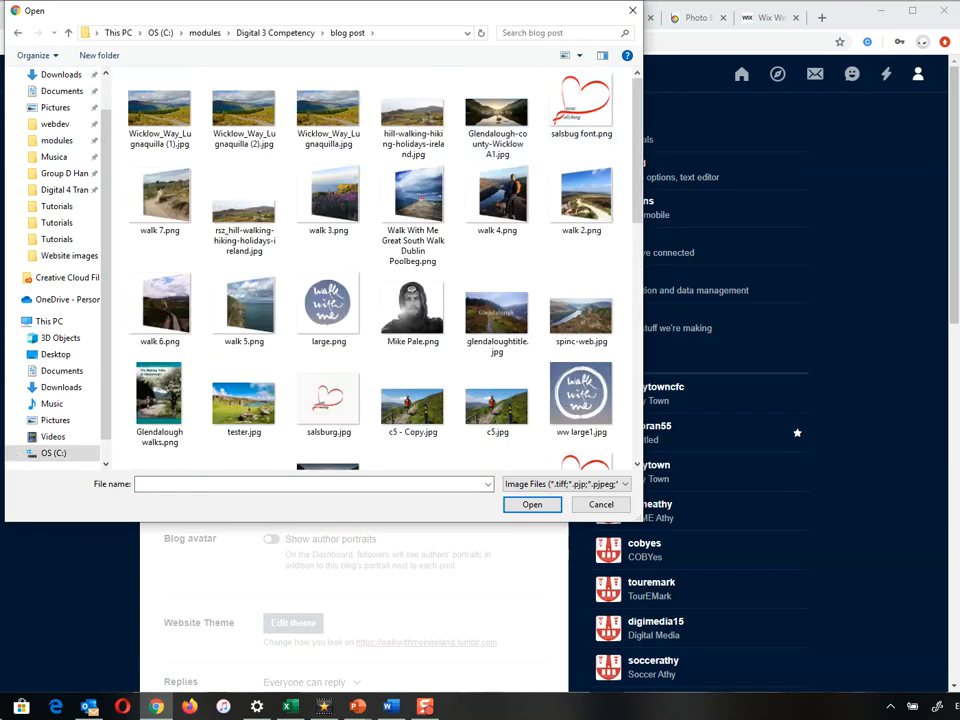
{"action": "scroll", "coordinate": [497, 108], "scroll_direction": "down", "scroll_amount": 1}
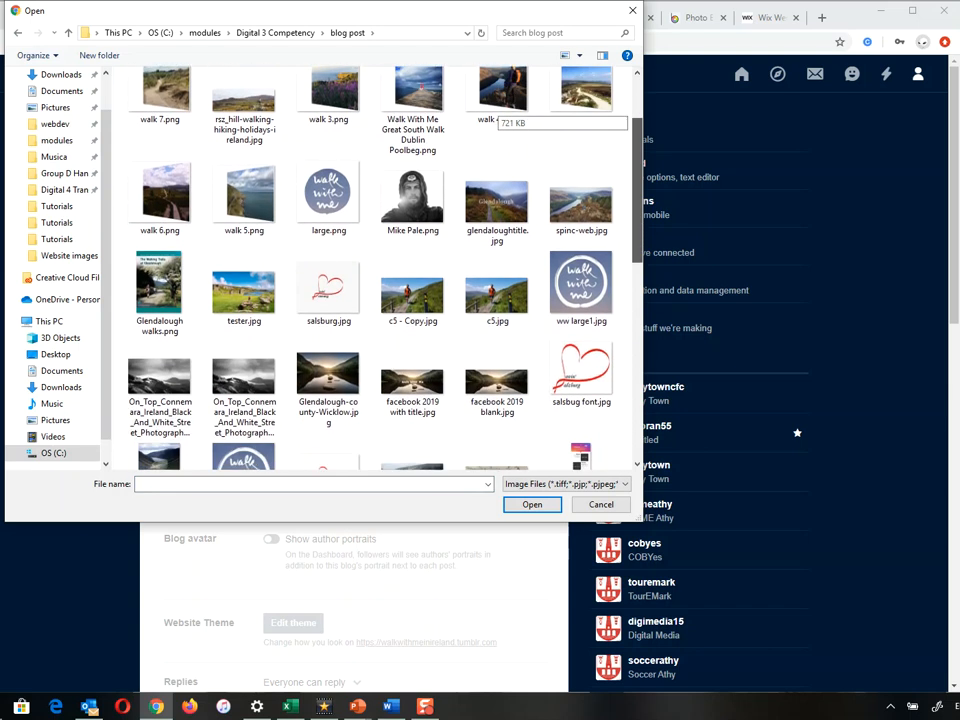
{"action": "scroll", "coordinate": [497, 108], "scroll_direction": "down", "scroll_amount": 1}
{"action": "scroll", "coordinate": [497, 108], "scroll_direction": "down", "scroll_amount": 1}
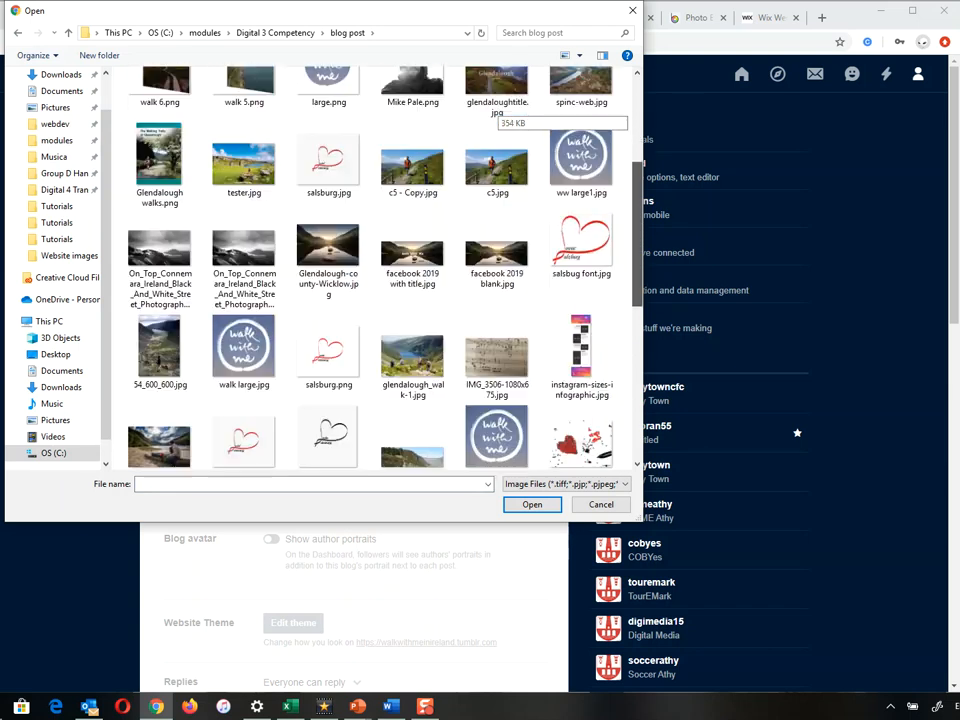
{"action": "left_click", "coordinate": [497, 245]}
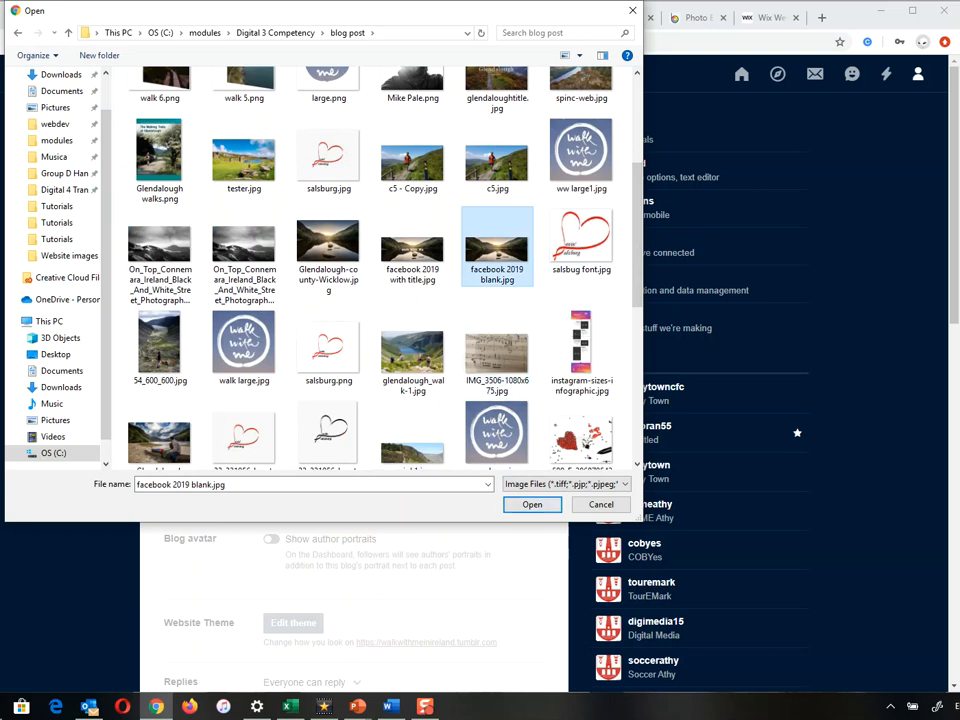
{"action": "left_click", "coordinate": [532, 505]}
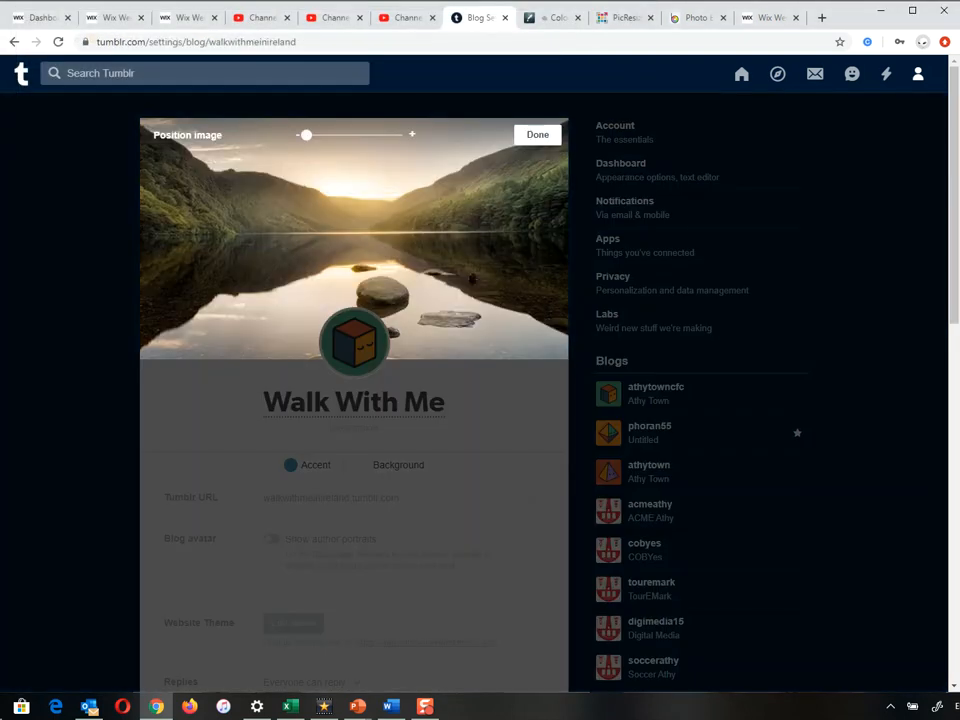
Shift the header photo slightly to the left, zoom it in marginally and accept its position
{"action": "left_click_drag", "start_coordinate": [473, 278], "coordinate": [449, 279]}
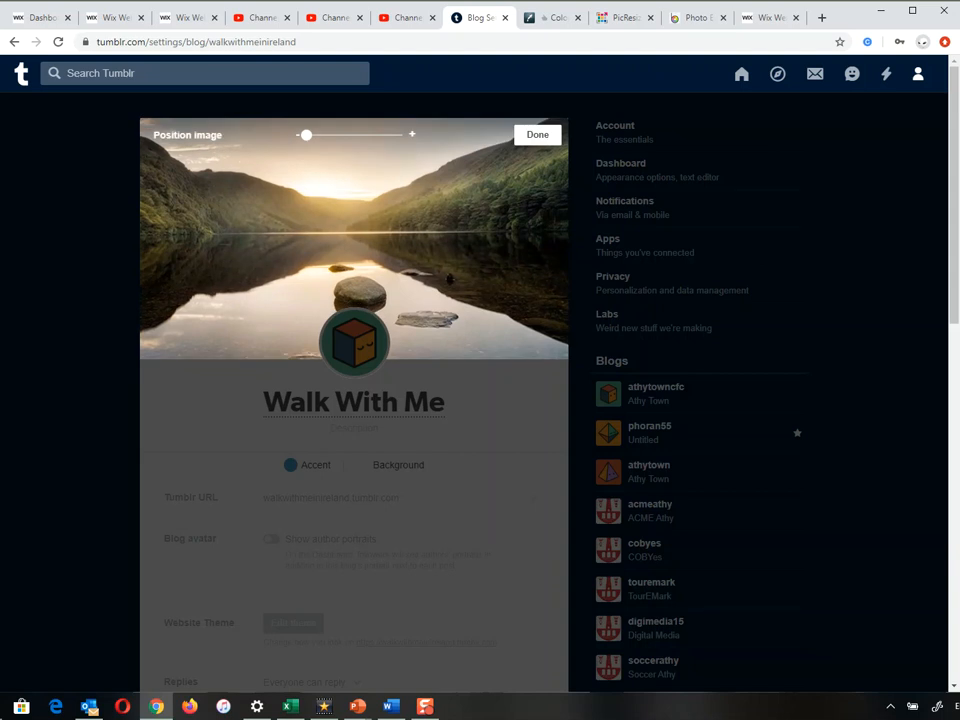
{"action": "mouse_move", "coordinate": [306, 134]}
{"action": "left_mouse_down"}
{"action": "mouse_move", "coordinate": [390, 134]}
{"action": "mouse_move", "coordinate": [307, 134]}
{"action": "left_mouse_up"}
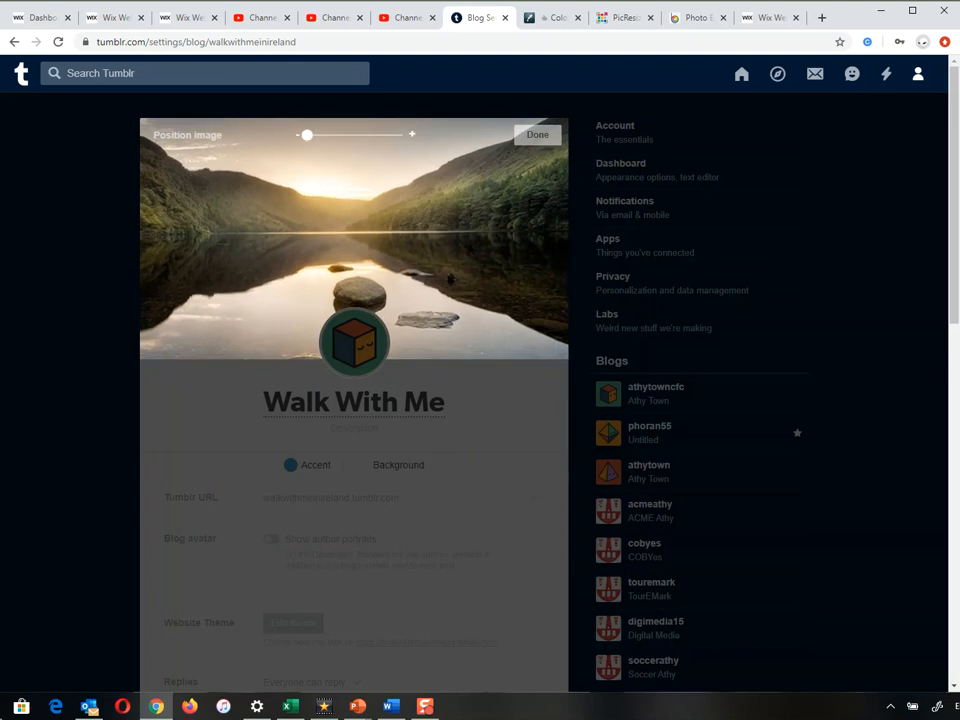
{"action": "left_click_drag", "start_coordinate": [307, 134], "coordinate": [401, 134]}
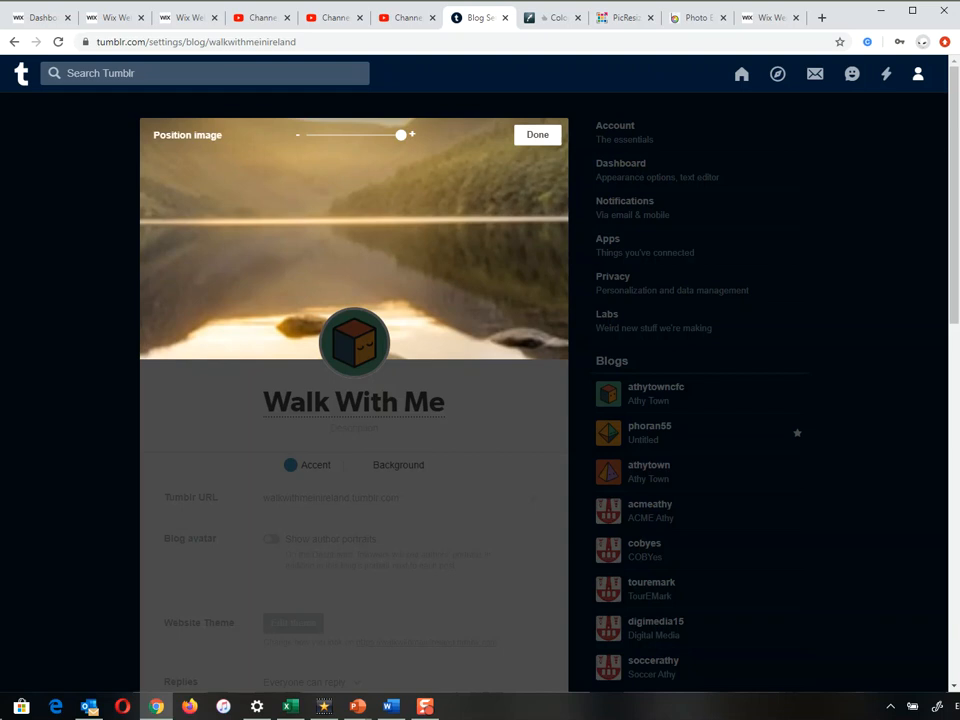
{"action": "left_click_drag", "start_coordinate": [401, 134], "coordinate": [311, 134]}
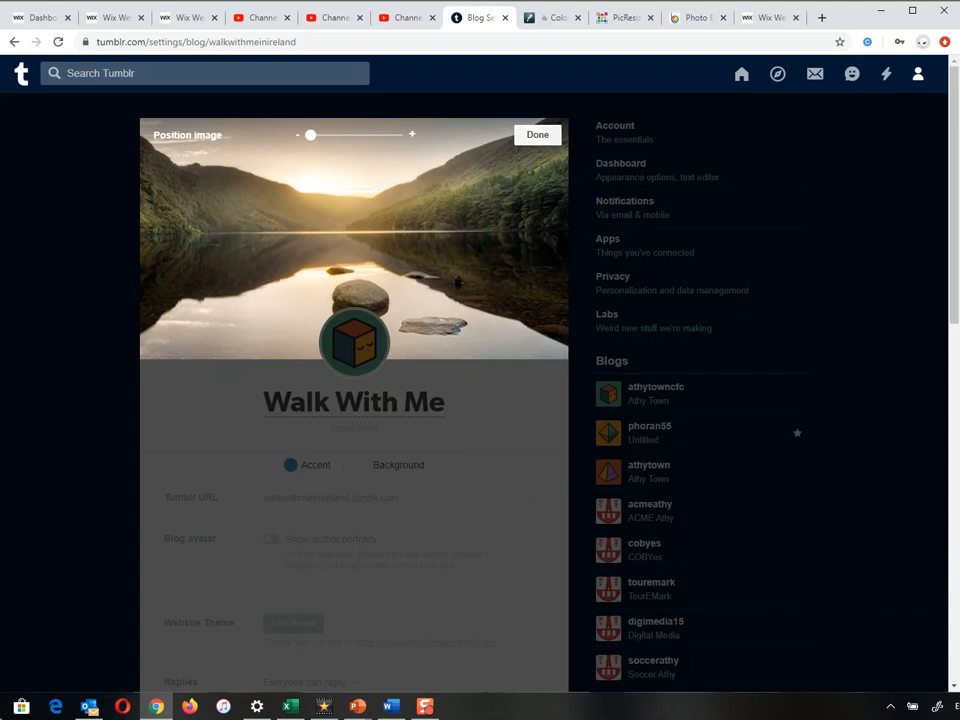
{"action": "left_click", "coordinate": [537, 134]}
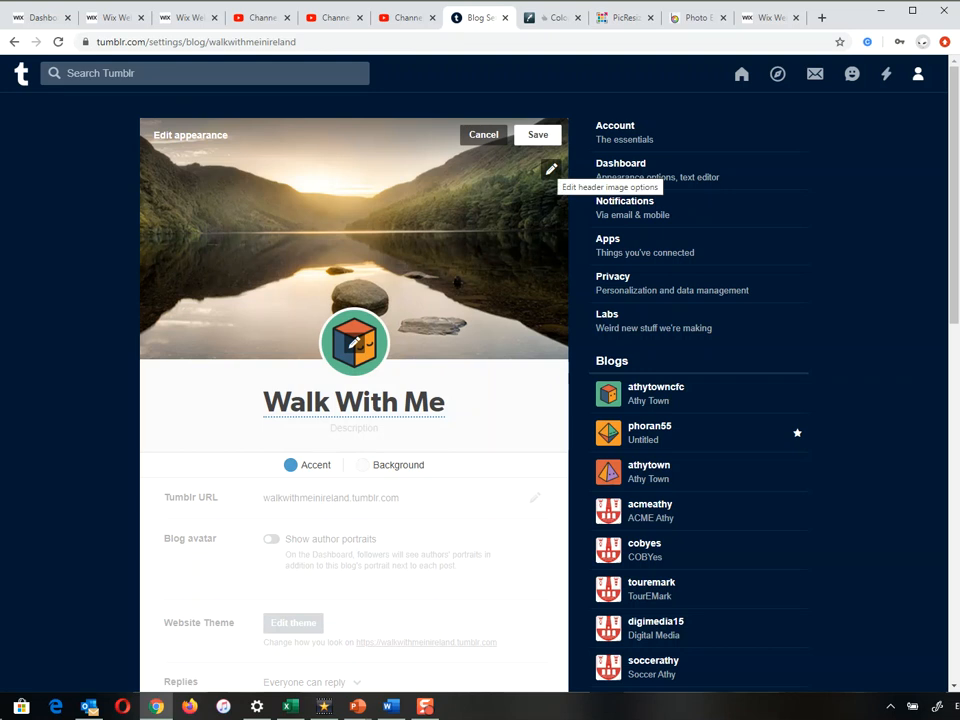
{"action": "left_click", "coordinate": [551, 169]}
{"action": "left_click", "coordinate": [437, 166]}
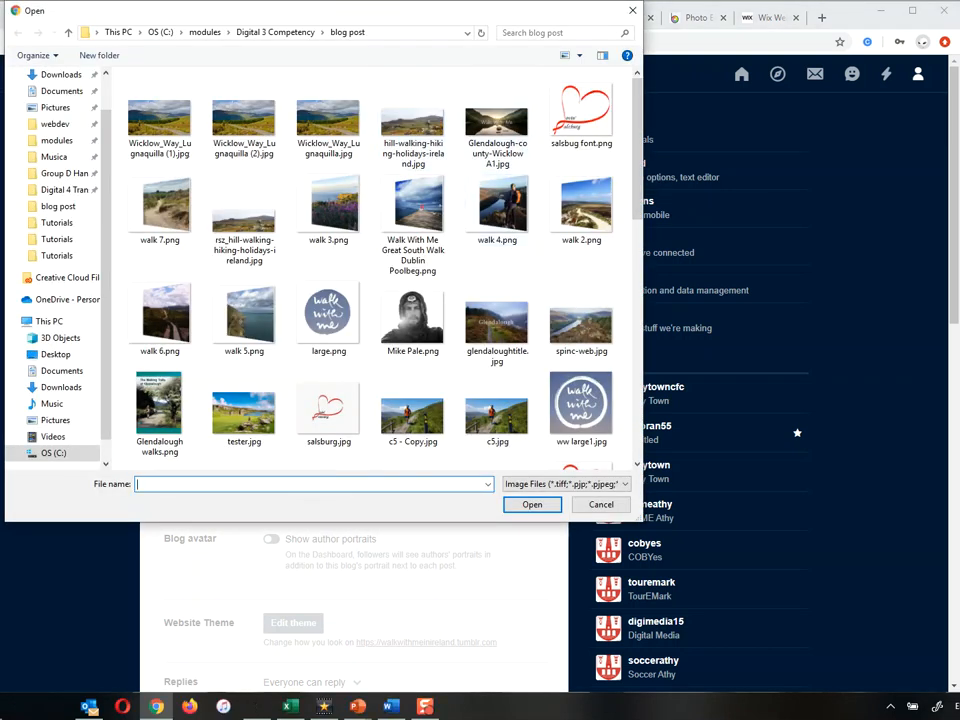
{"action": "scroll", "coordinate": [480, 140], "scroll_direction": "down", "scroll_amount": 3}
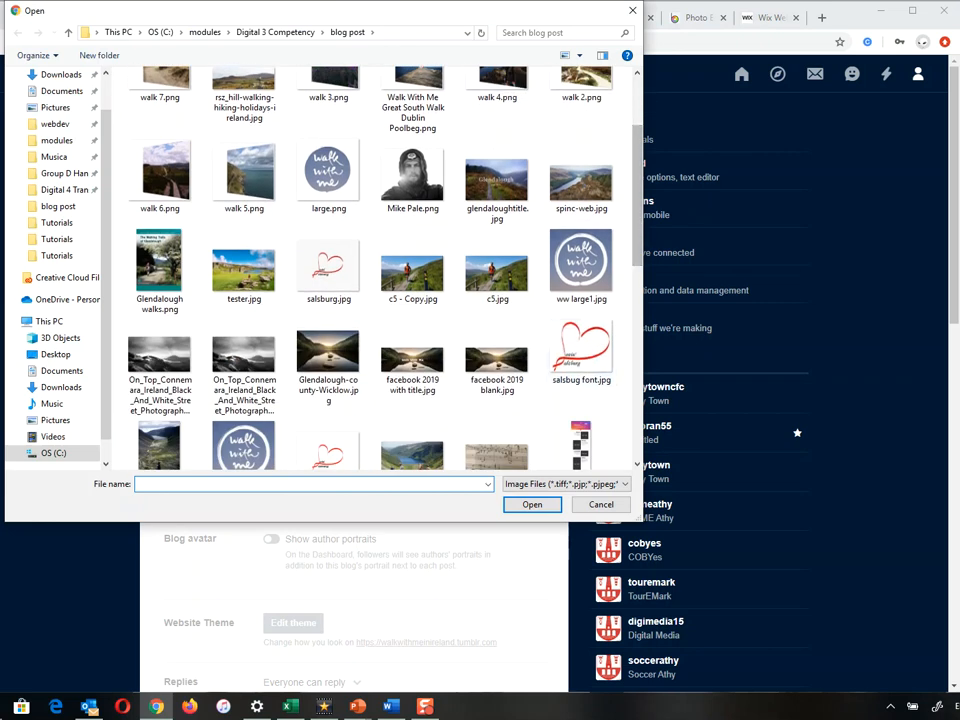
{"action": "left_click", "coordinate": [601, 504]}
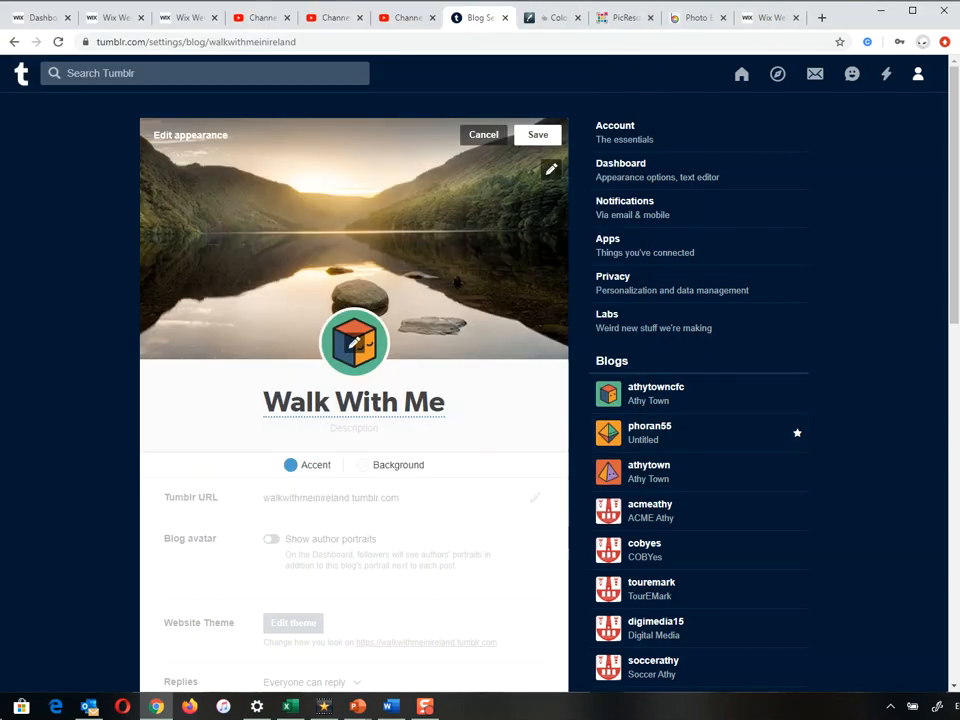
Discard the unsaved header changes, edit the blog's appearance again and load "facebook 2019 blank.jpg" as the header photo
{"action": "left_click", "coordinate": [483, 134]}
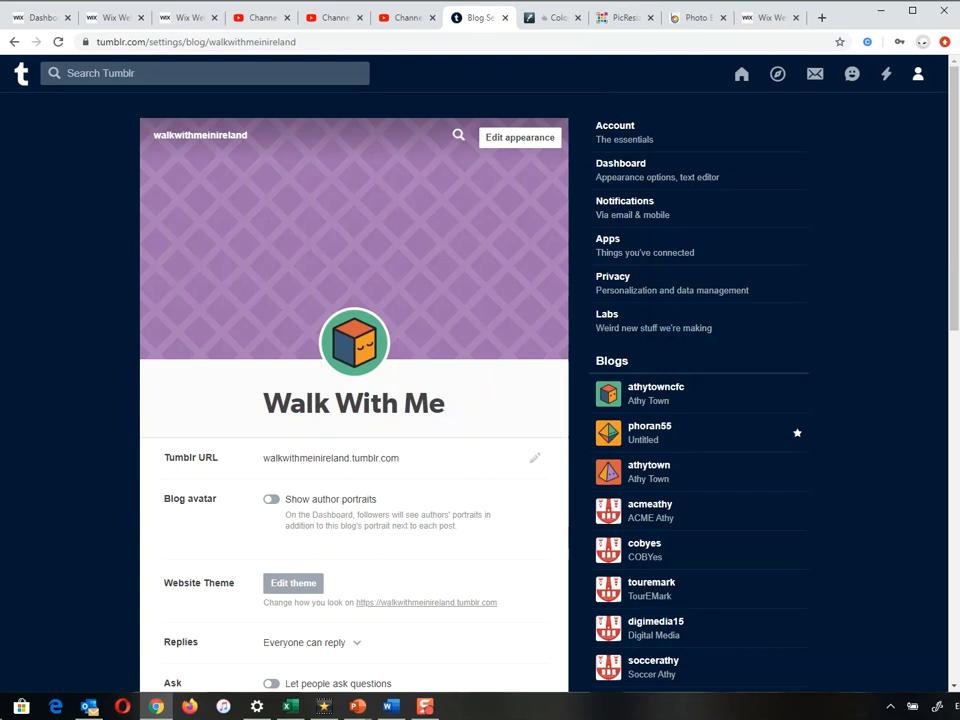
{"action": "left_click", "coordinate": [488, 135]}
{"action": "left_click", "coordinate": [551, 169]}
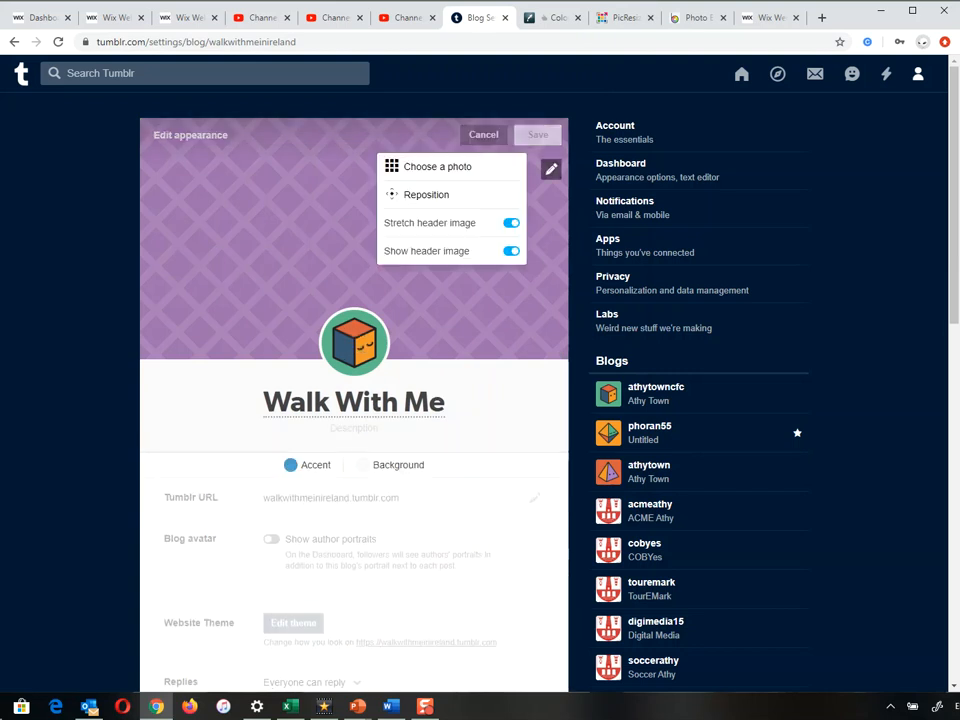
{"action": "left_click", "coordinate": [438, 167]}
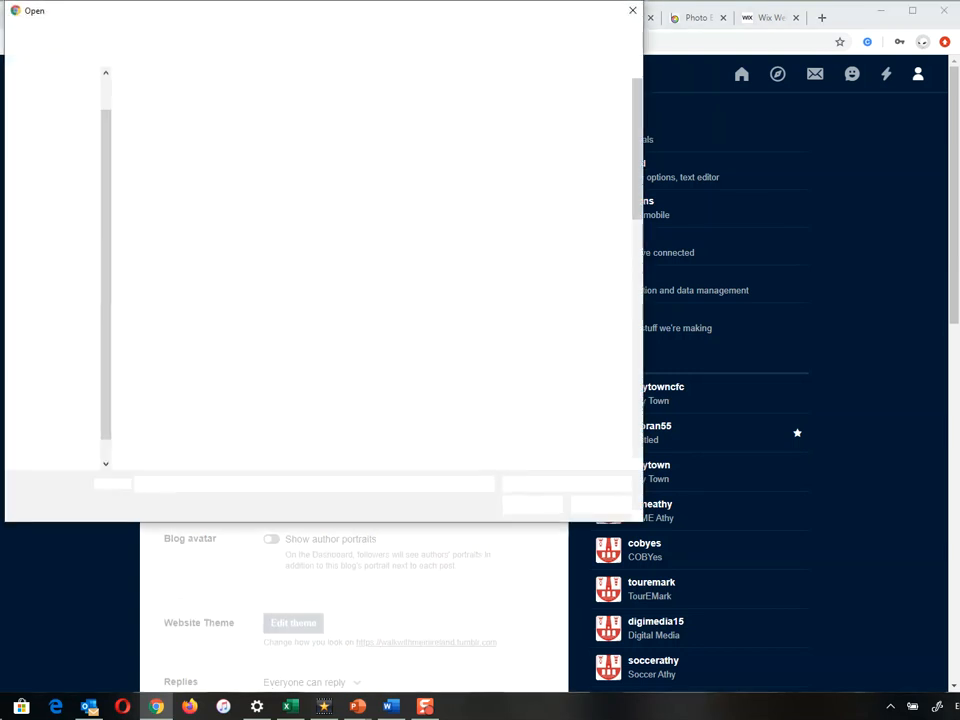
{"action": "scroll", "coordinate": [496, 155], "scroll_direction": "down", "scroll_amount": 4}
{"action": "scroll", "coordinate": [496, 160], "scroll_direction": "down", "scroll_amount": 2}
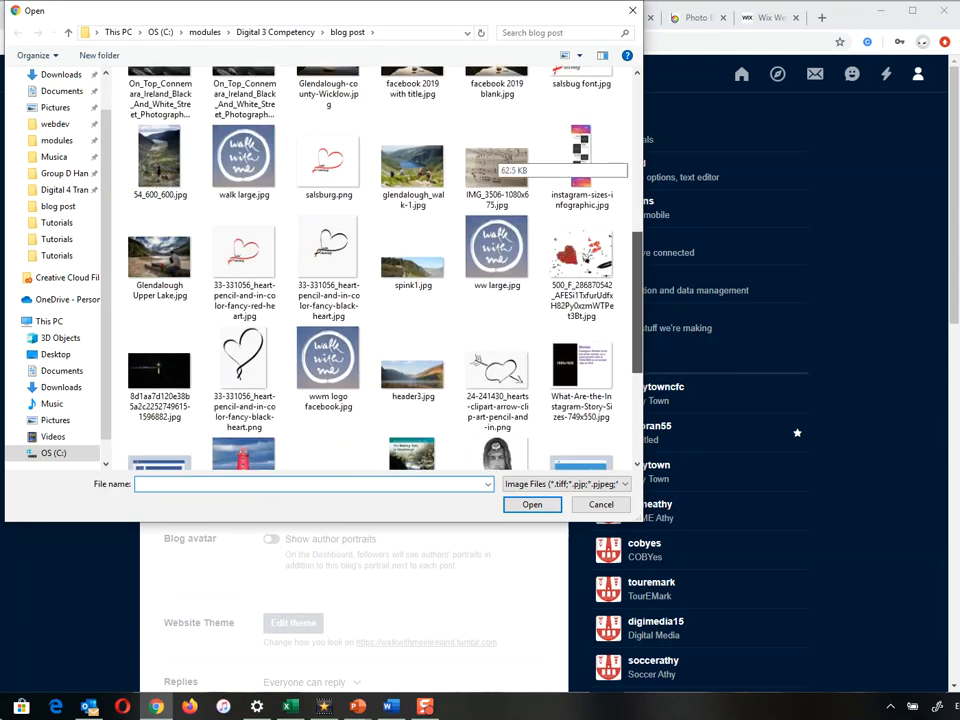
{"action": "scroll", "coordinate": [496, 160], "scroll_direction": "up", "scroll_amount": 5}
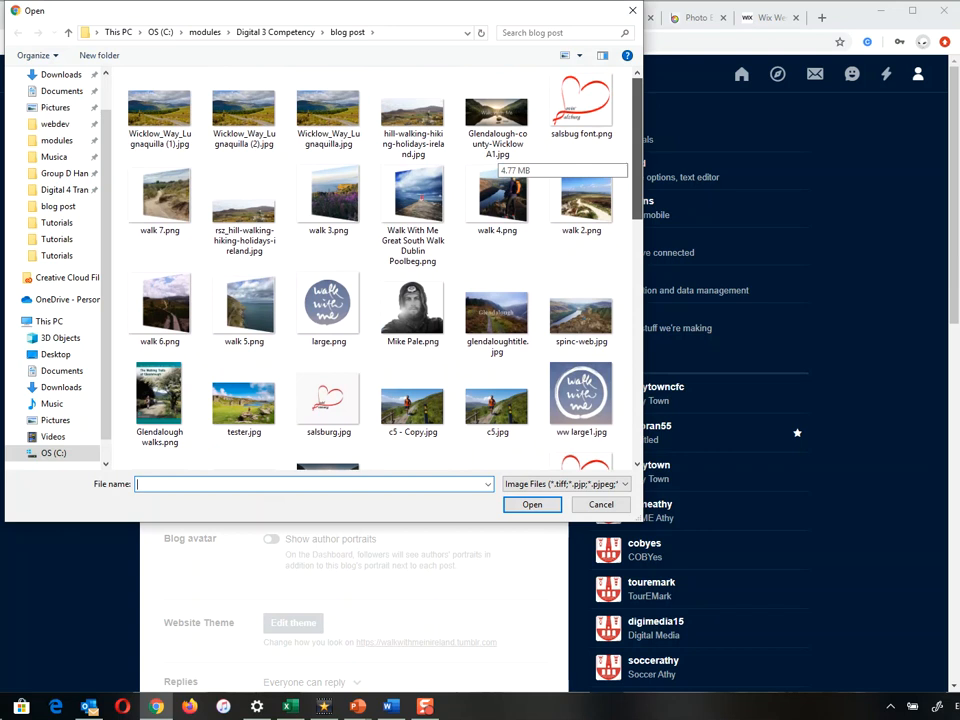
{"action": "scroll", "coordinate": [496, 158], "scroll_direction": "down", "scroll_amount": 2}
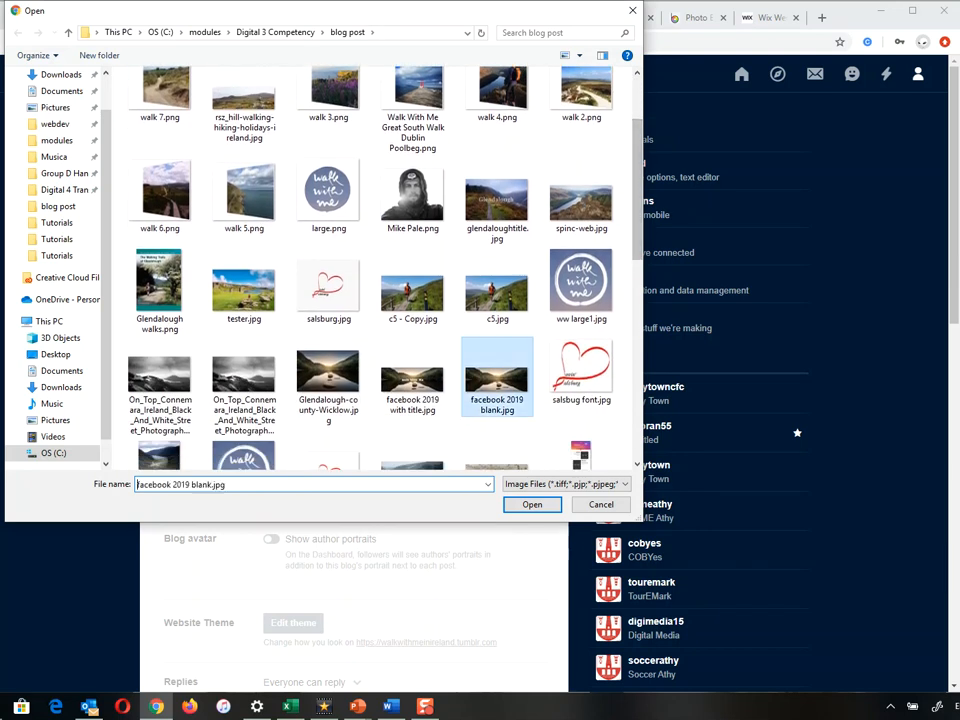
{"action": "double_click", "coordinate": [497, 374]}
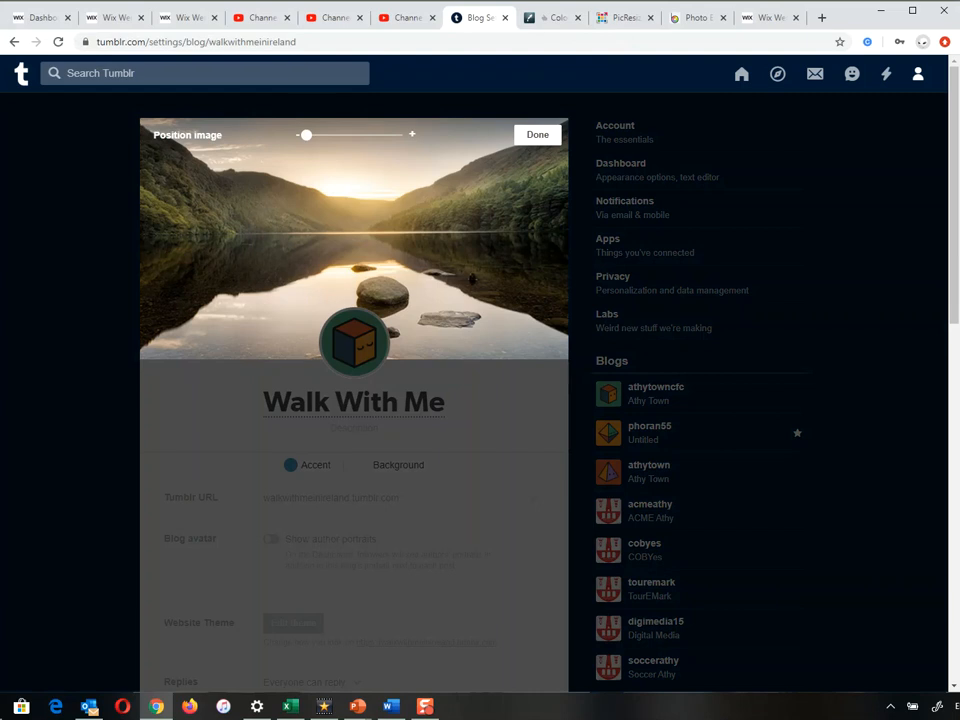
Zoom the header photo in very slightly and accept its position
{"action": "left_click", "coordinate": [538, 135]}
{"action": "left_click_drag", "start_coordinate": [306, 135], "coordinate": [311, 135]}
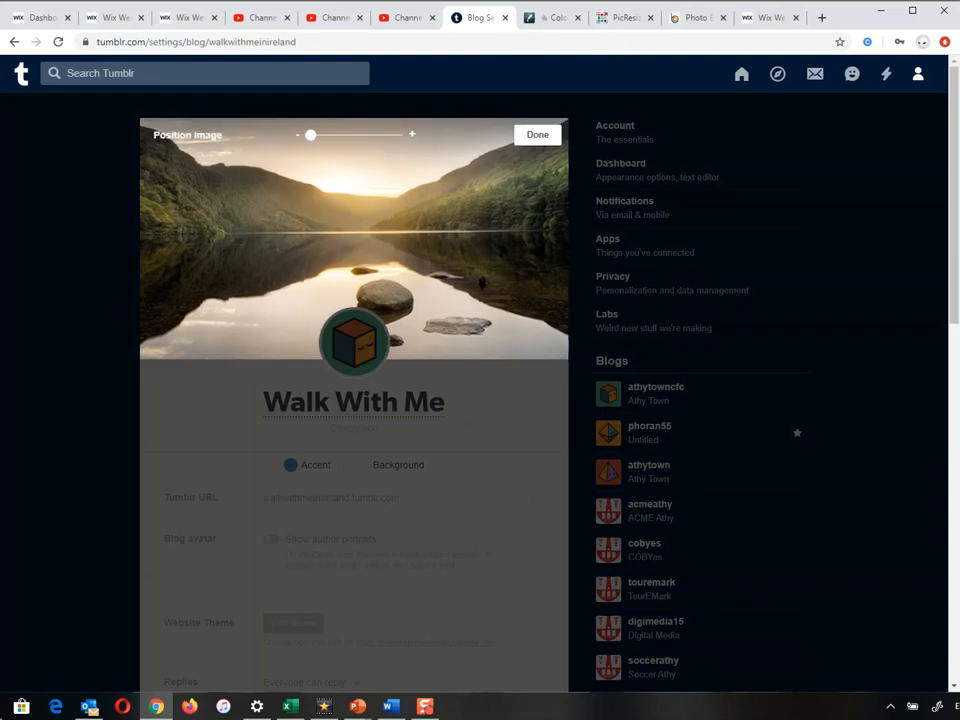
{"action": "left_click", "coordinate": [538, 135]}
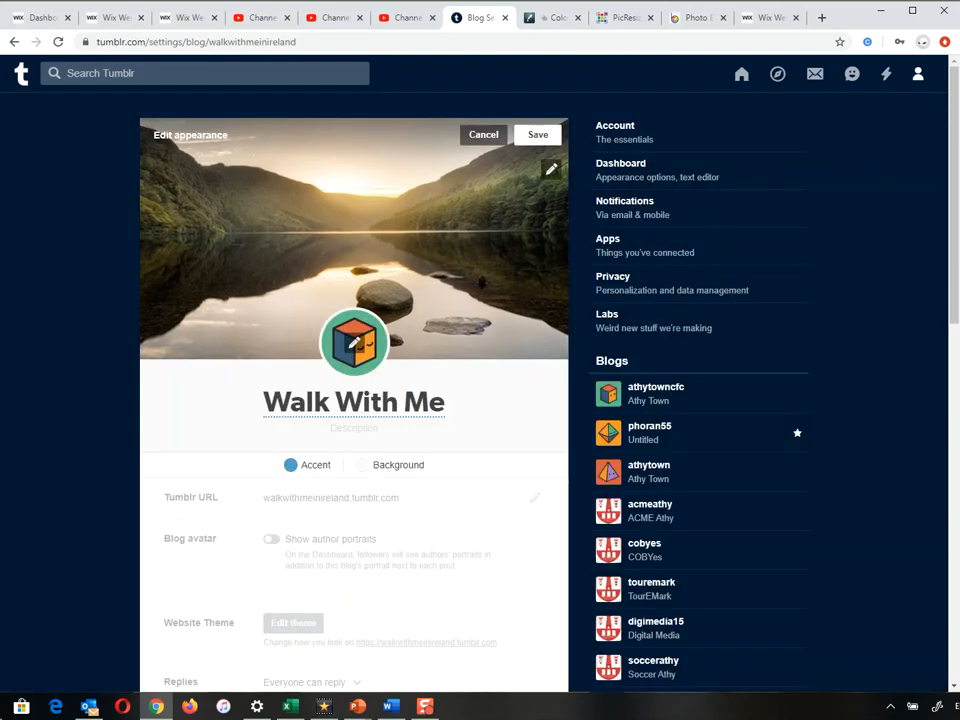
Replace the blog's avatar with the "walk large.jpg" logo from the "blog post" folder
{"action": "left_click", "coordinate": [354, 342]}
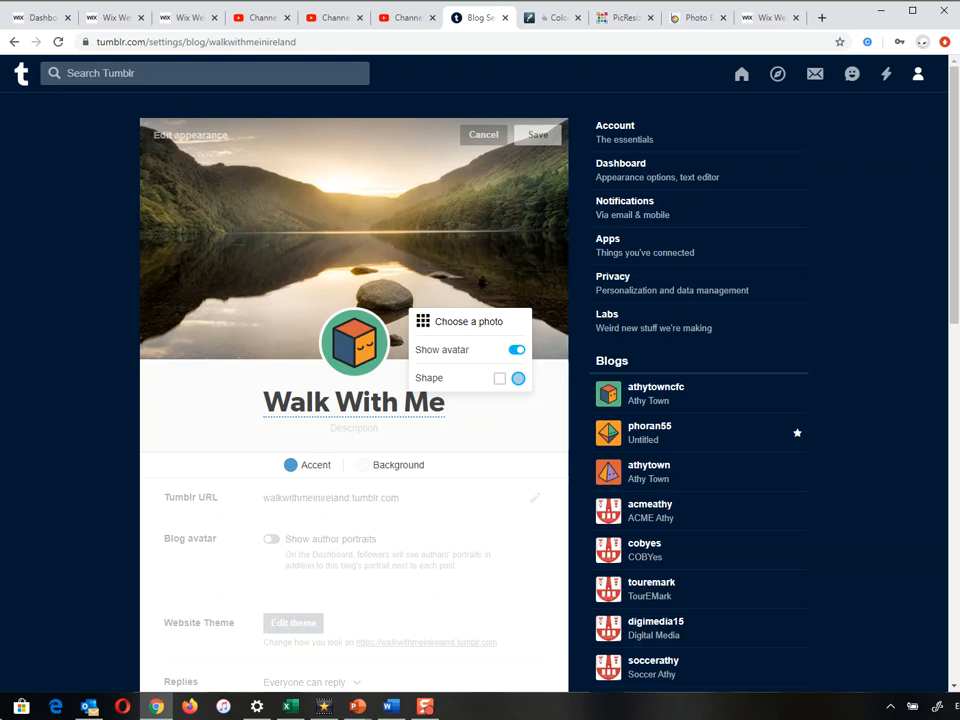
{"action": "left_click", "coordinate": [482, 322]}
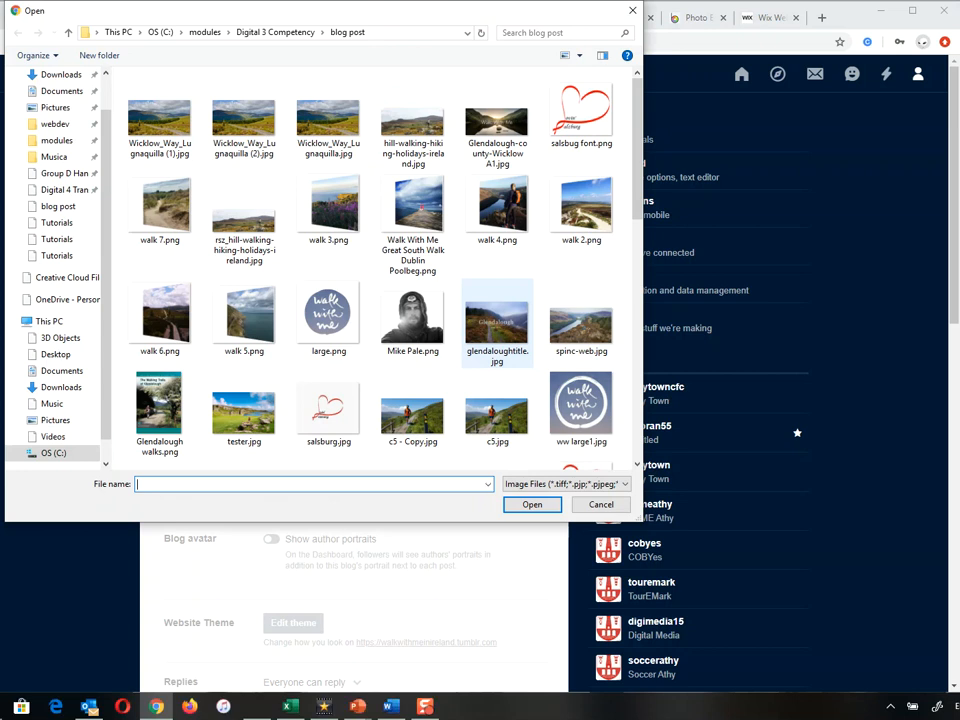
{"action": "scroll", "coordinate": [497, 322], "scroll_direction": "down", "scroll_amount": 1}
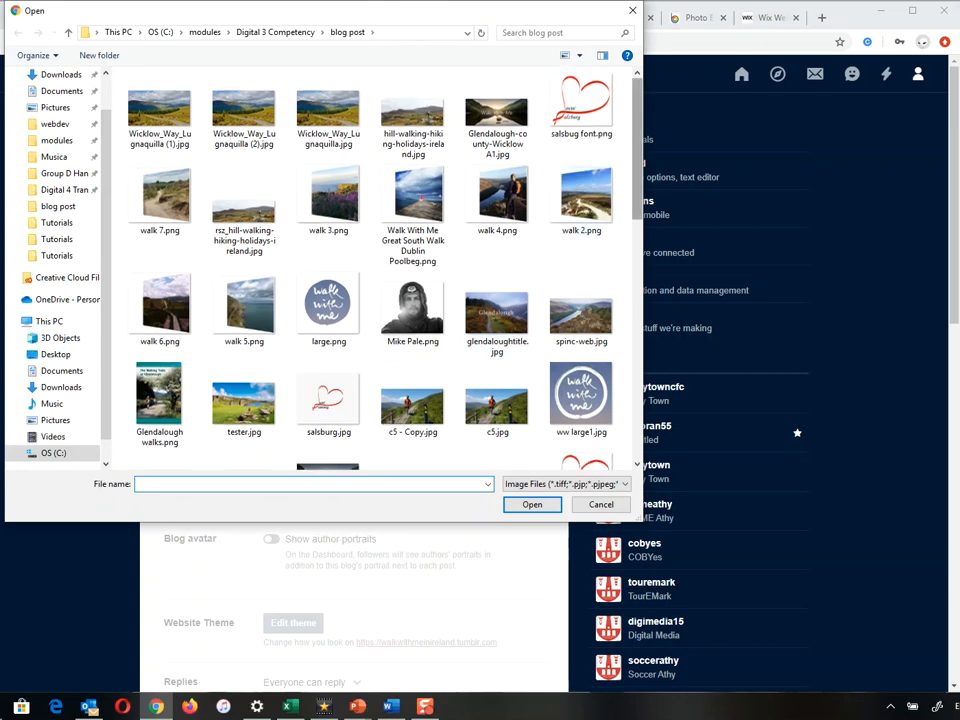
{"action": "scroll", "coordinate": [497, 190], "scroll_direction": "down", "scroll_amount": 3}
{"action": "scroll", "coordinate": [497, 190], "scroll_direction": "up", "scroll_amount": 1}
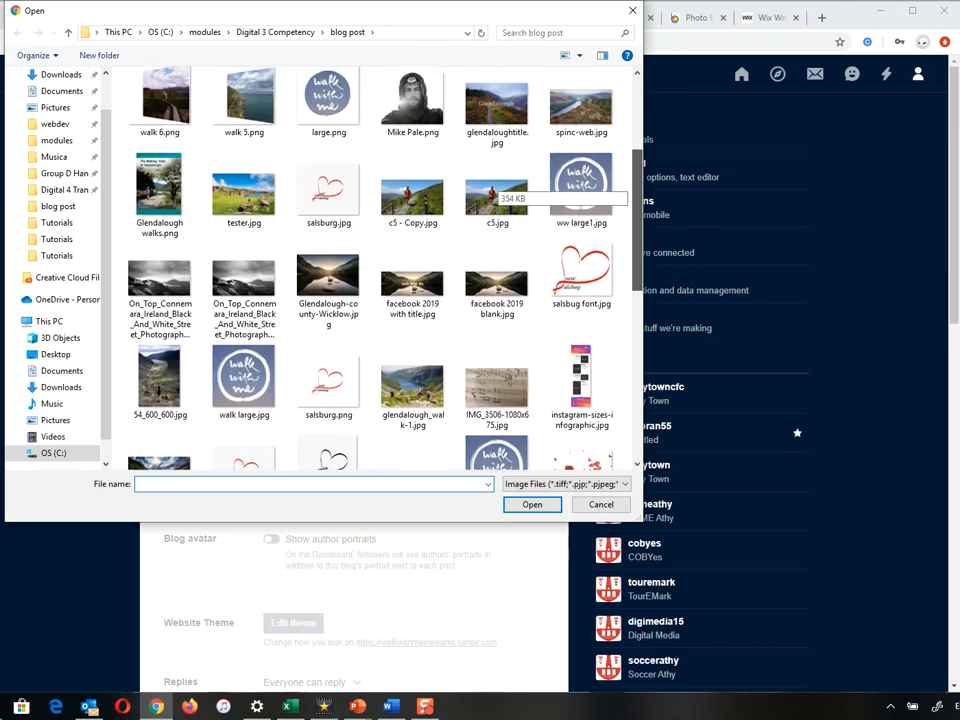
{"action": "scroll", "coordinate": [497, 190], "scroll_direction": "down", "scroll_amount": 1}
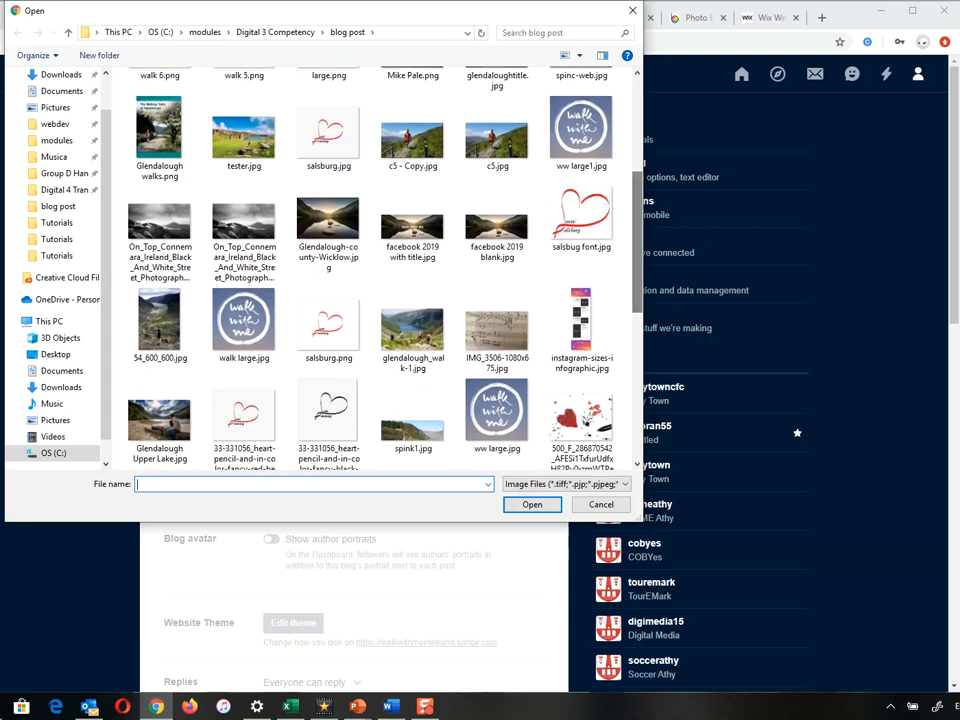
{"action": "double_click", "coordinate": [243, 325]}
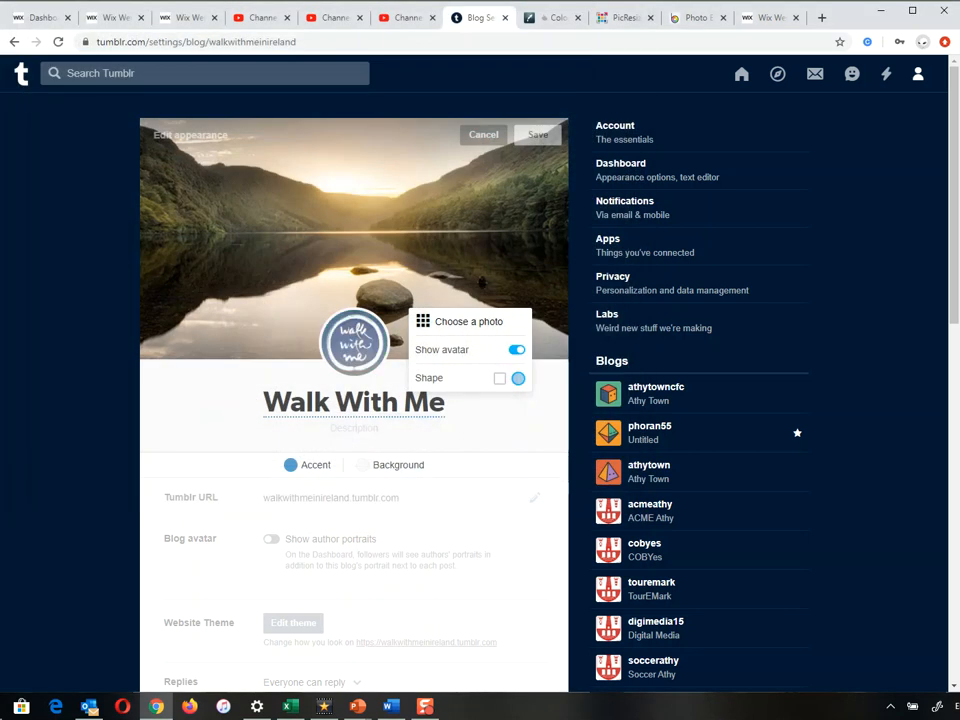
Try the square avatar shape, set it back to the circle and save the appearance changes
{"action": "left_click", "coordinate": [500, 378]}
{"action": "left_click", "coordinate": [518, 378]}
{"action": "key", "text": "Escape"}
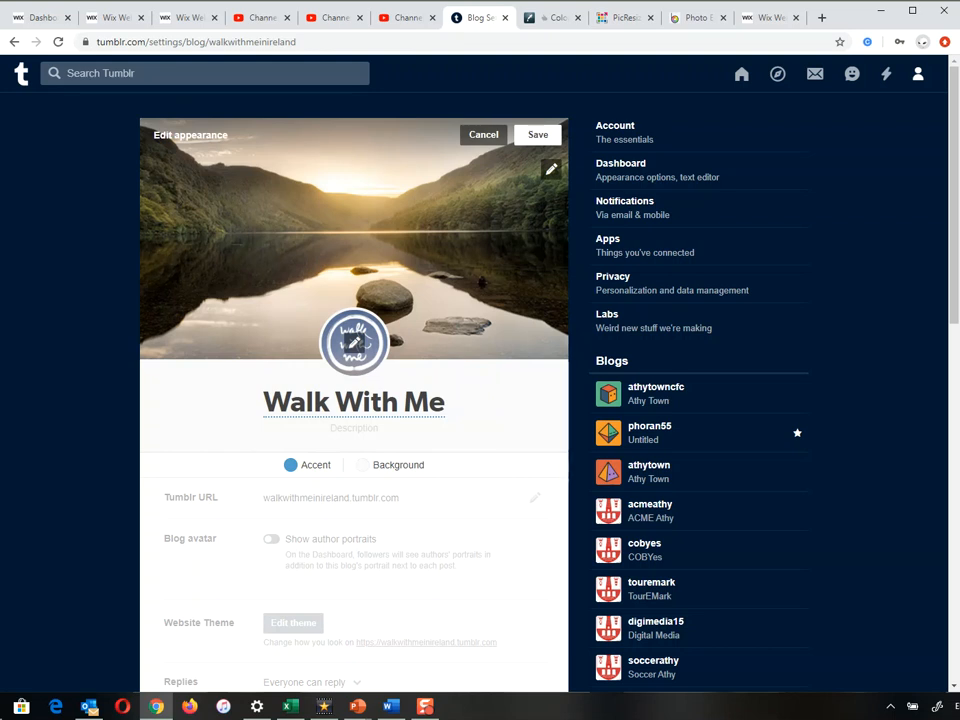
{"action": "left_click", "coordinate": [538, 135]}
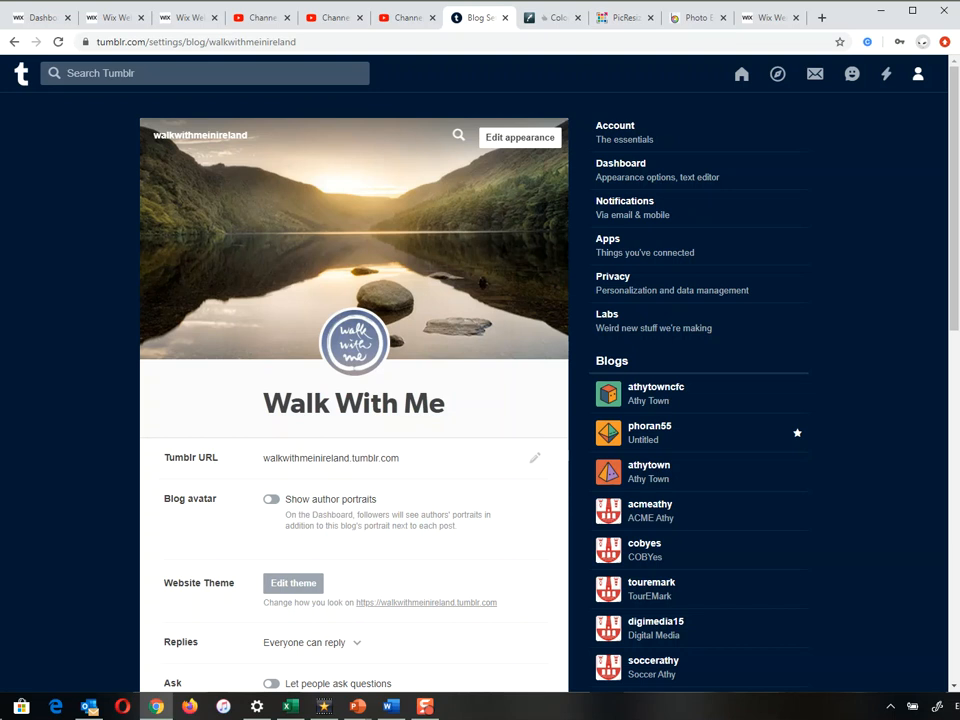
Switch to Walking Blog Posts.docx in Word and copy the paragraph under "Description:" that starts "Between scenery, history, mythology"
{"action": "key", "text": "alt+Tab"}
{"action": "key", "text": "alt+Tab"}
{"action": "key", "text": "alt+Tab"}
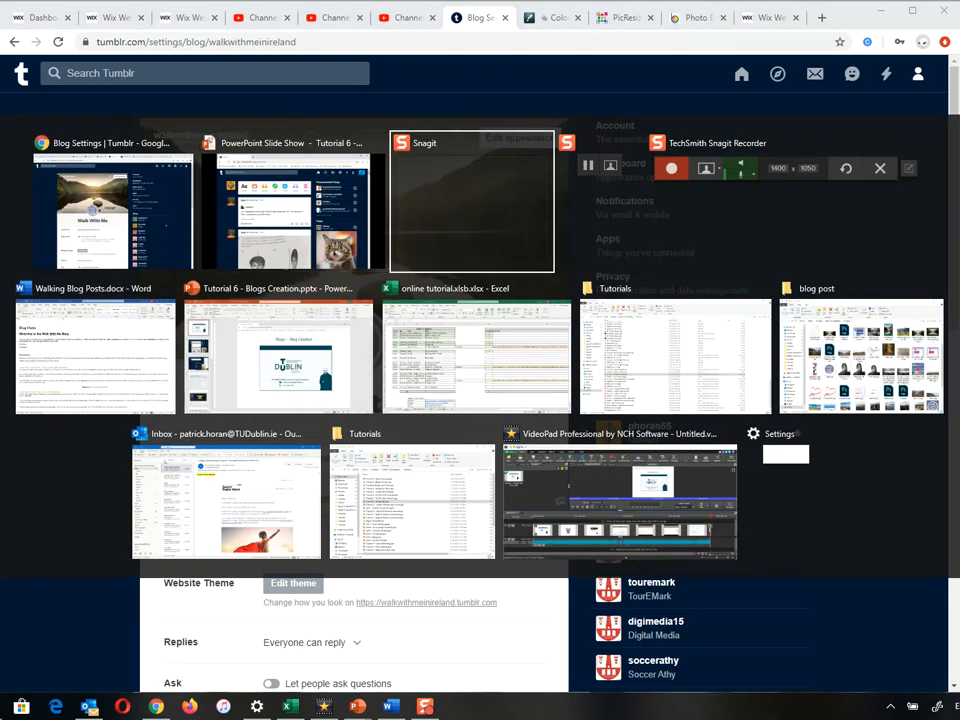
{"action": "key", "text": "alt+Tab"}
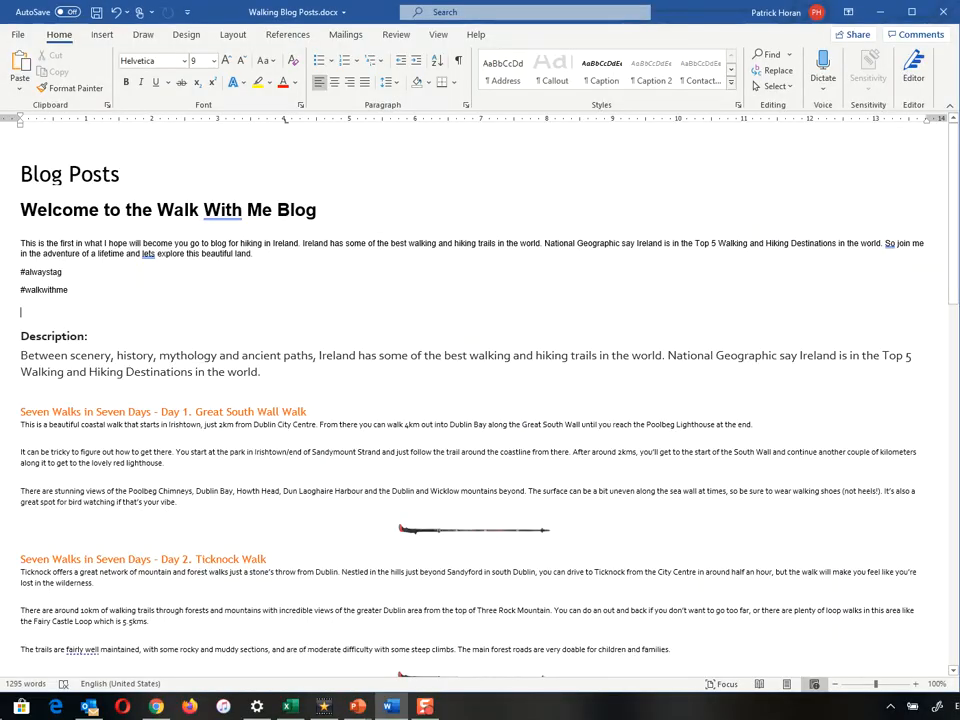
{"action": "scroll", "coordinate": [475, 400], "scroll_direction": "down", "scroll_amount": 18}
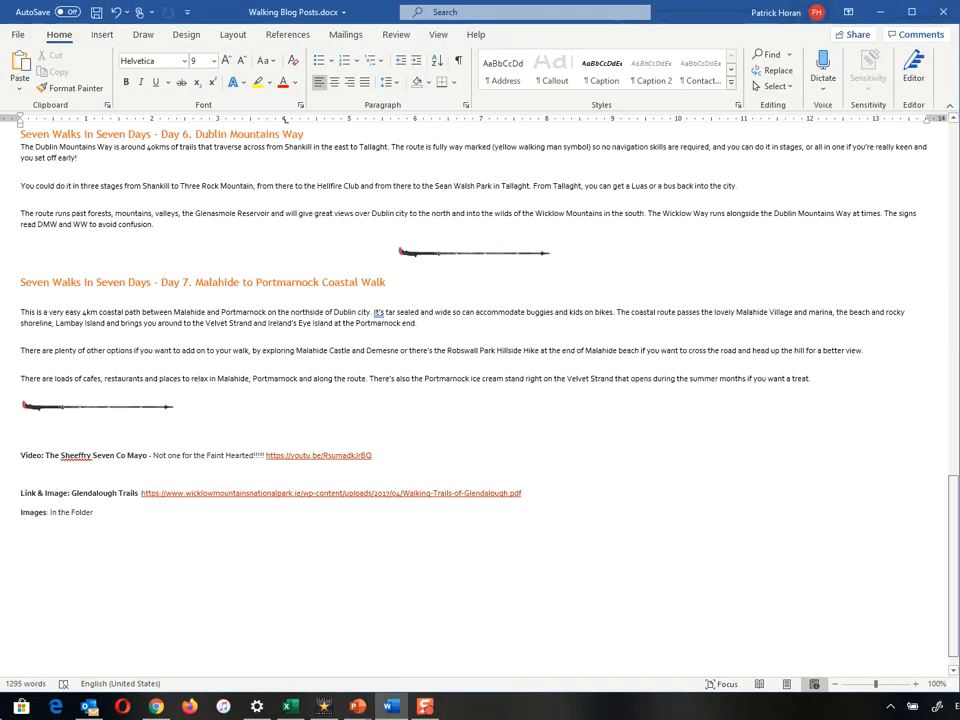
{"action": "scroll", "coordinate": [475, 400], "scroll_direction": "up", "scroll_amount": 18}
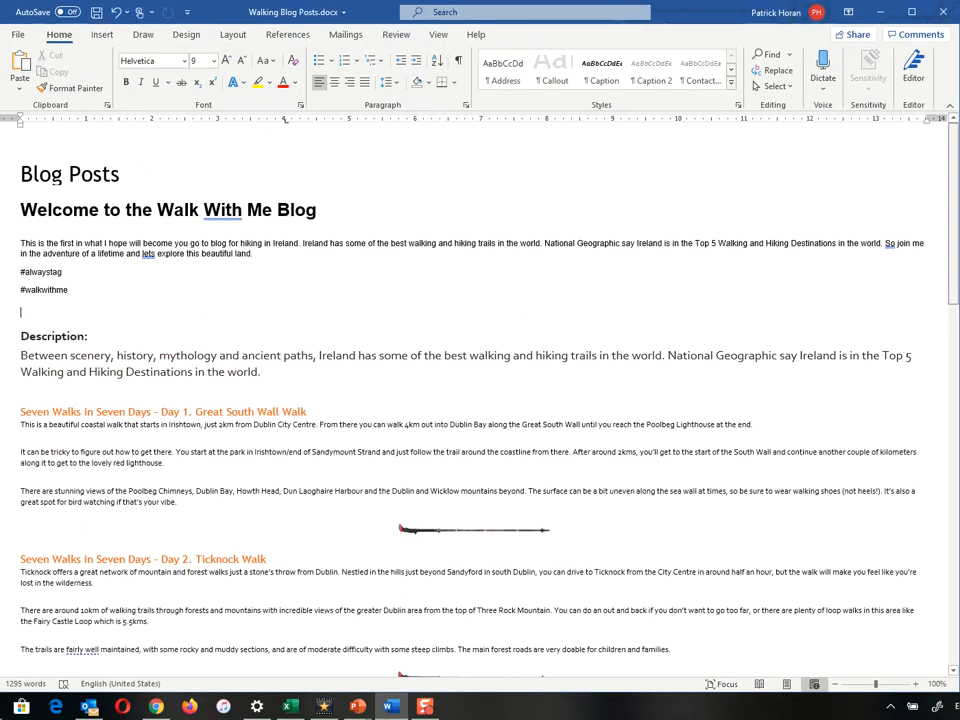
{"action": "left_click_drag", "start_coordinate": [262, 372], "coordinate": [21, 356]}
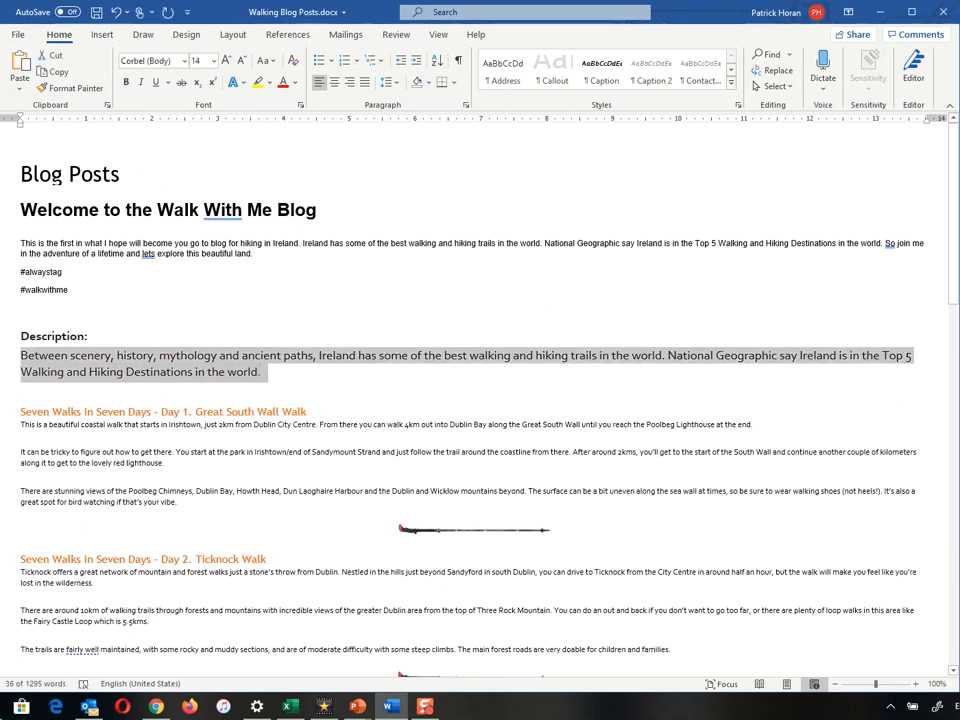
Return to Tumblr in Chrome, insert the copied paragraph as the Walk With Me blog's description and save the appearance
{"action": "key", "text": "alt+Tab"}
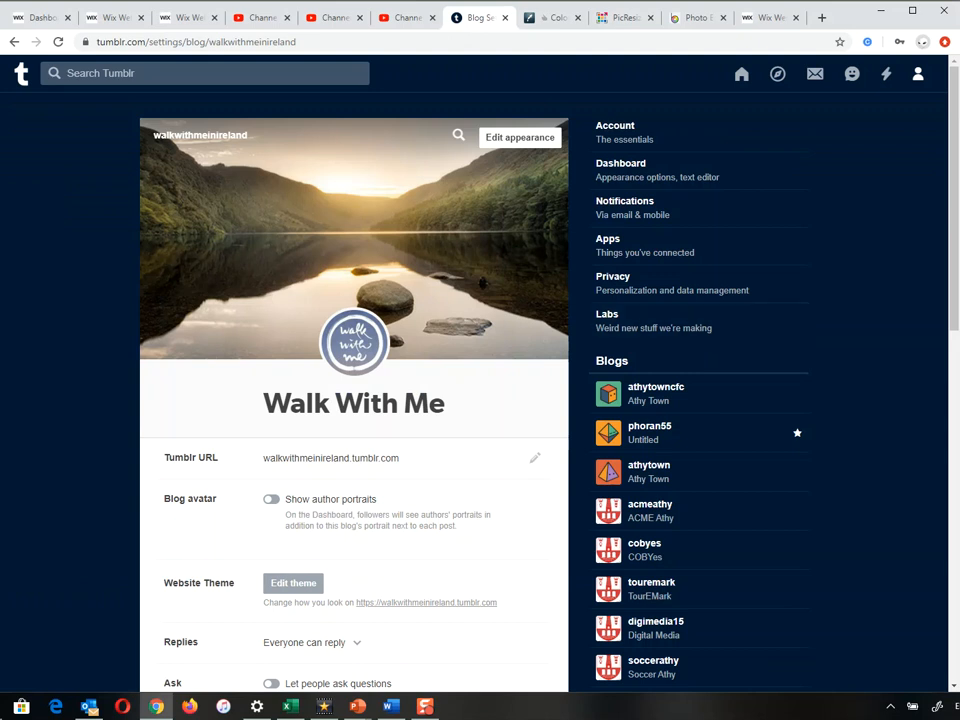
{"action": "left_click", "coordinate": [519, 137]}
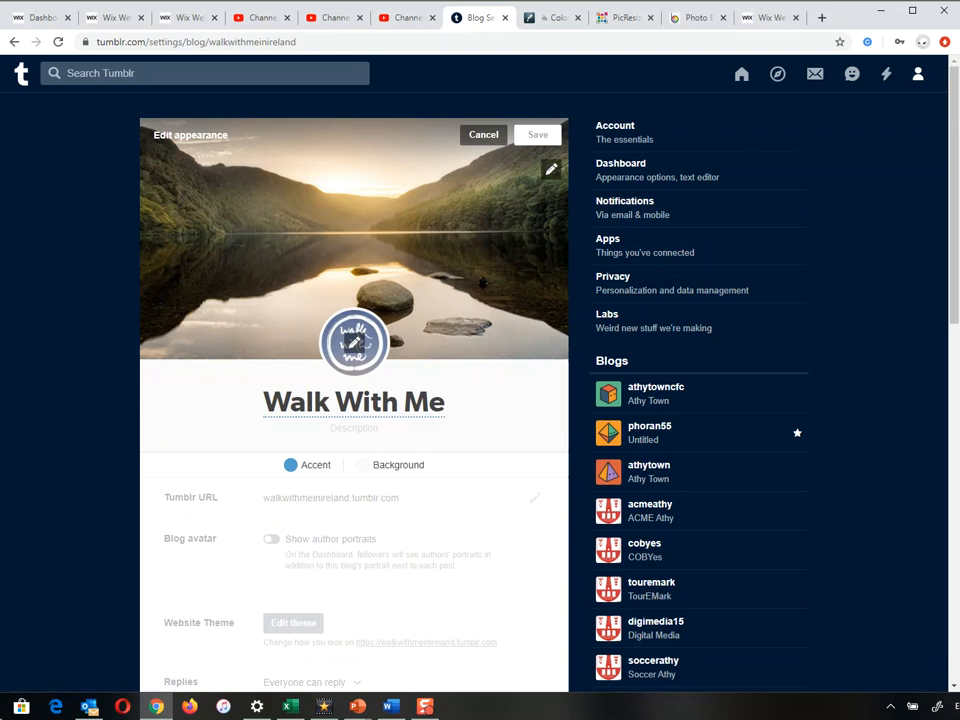
{"action": "left_click", "coordinate": [356, 427]}
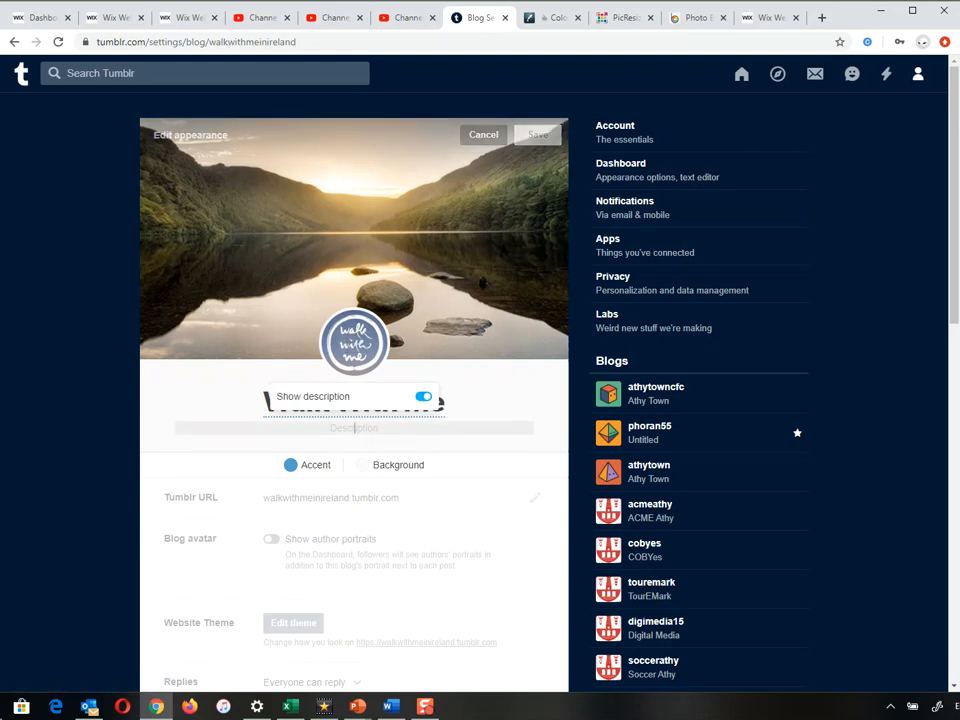
{"action": "type", "text": "Between scenery, history, mythology and ancient paths. Ireland has some of the best walking and hiking trails in the world. National Geographic say Ireland is in the Top 5 Walking and Hiking Destinations in the world."}
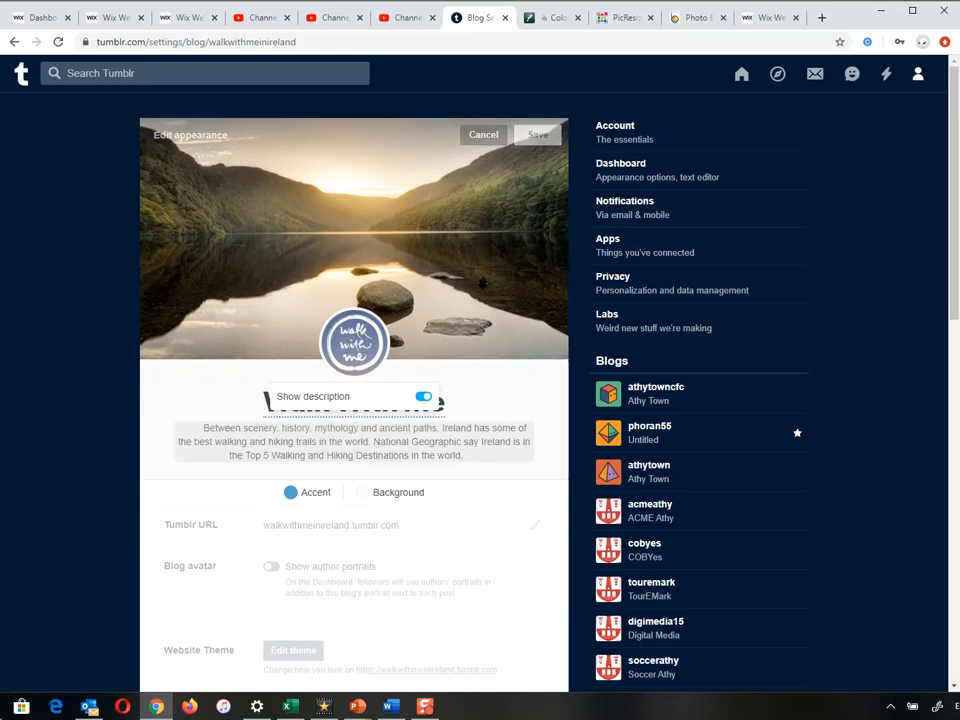
{"action": "left_click", "coordinate": [538, 135]}
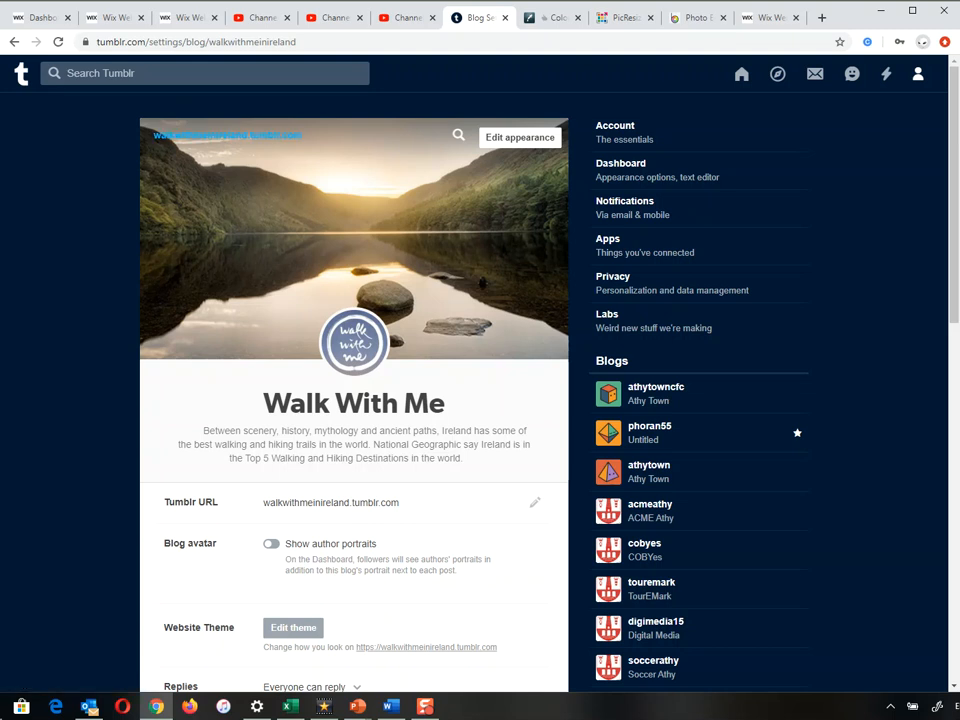
View the blog's public page with its new appearance, then go back and look over the blog settings
{"action": "left_click", "coordinate": [227, 135]}
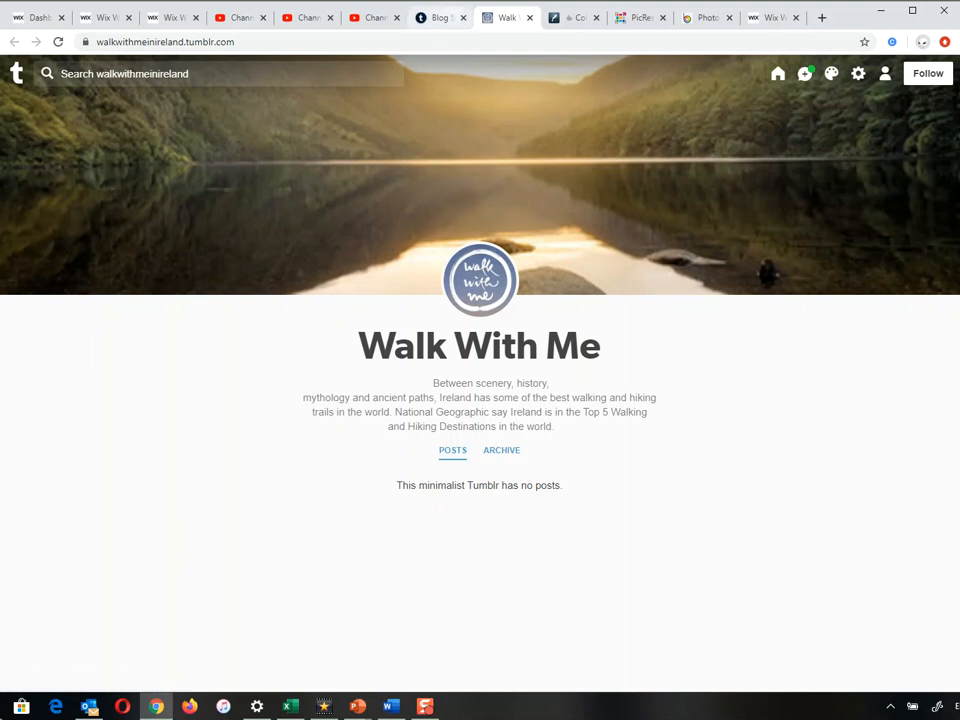
{"action": "left_click", "coordinate": [440, 18]}
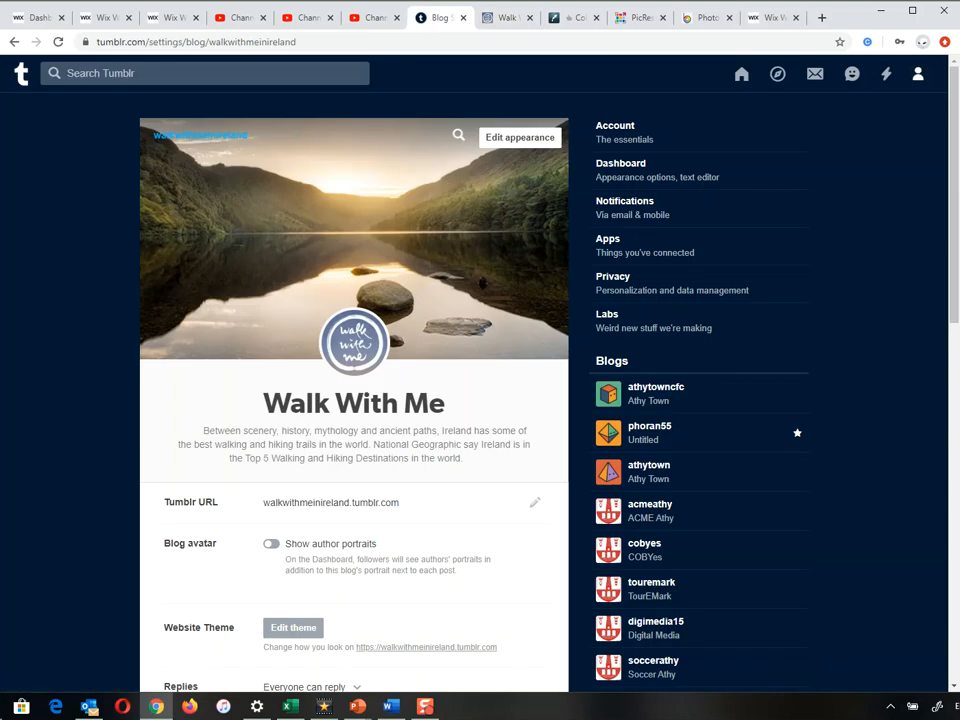
{"action": "scroll", "coordinate": [480, 400], "scroll_direction": "down", "scroll_amount": 2}
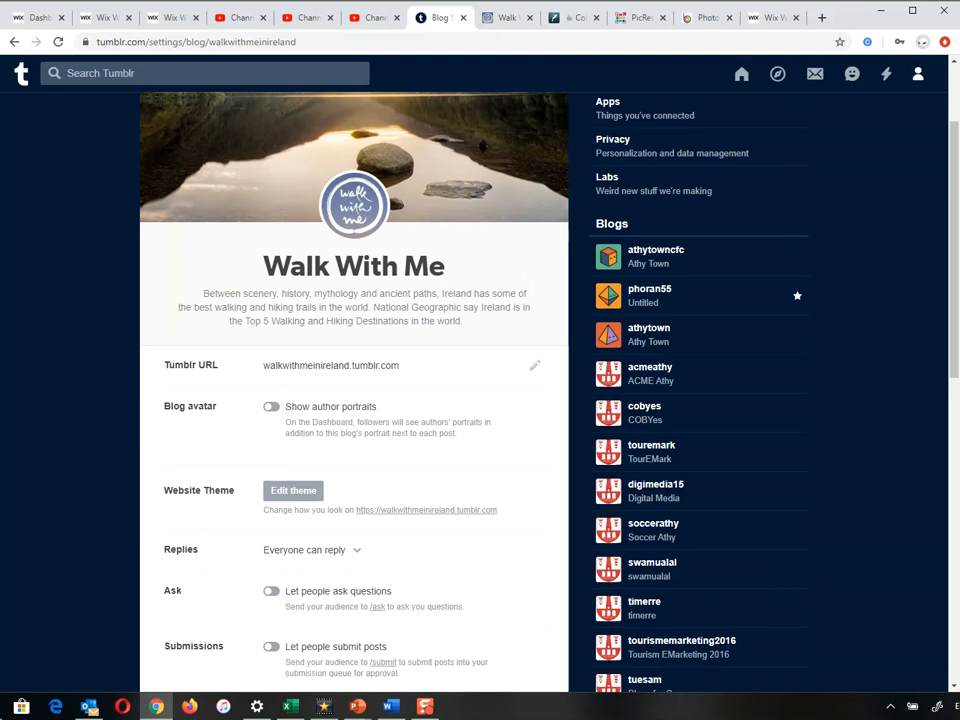
{"action": "scroll", "coordinate": [480, 400], "scroll_direction": "up", "scroll_amount": 2}
{"action": "scroll", "coordinate": [480, 400], "scroll_direction": "down", "scroll_amount": 2}
{"action": "scroll", "coordinate": [480, 400], "scroll_direction": "up", "scroll_amount": 2}
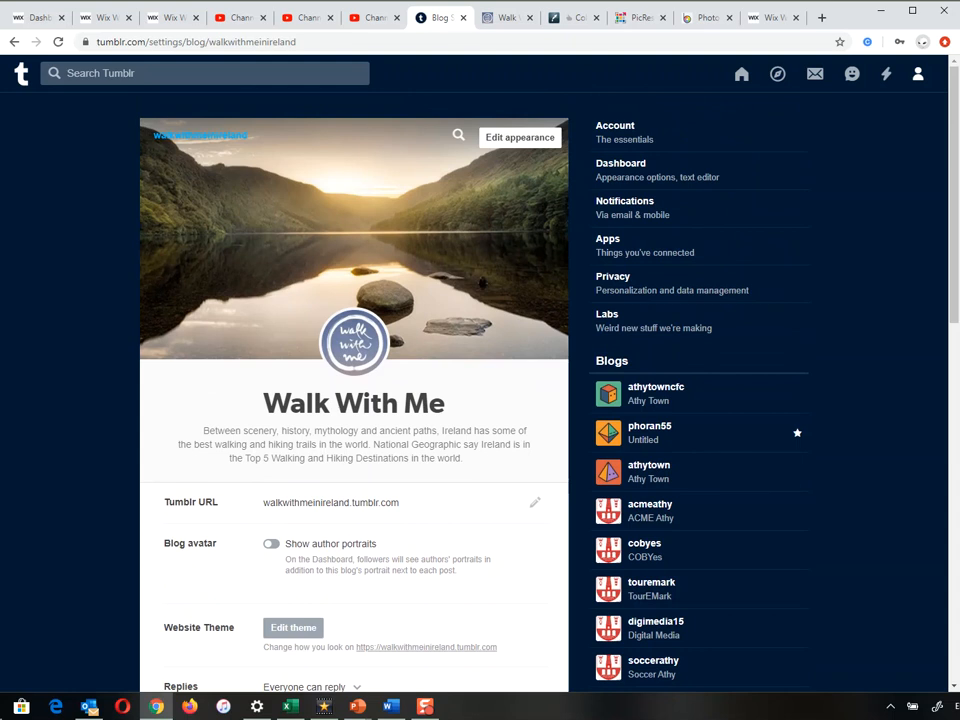
Edit the Walk With Me blog's appearance and set its background colour to a mid grey, #898686
{"action": "left_click", "coordinate": [520, 138]}
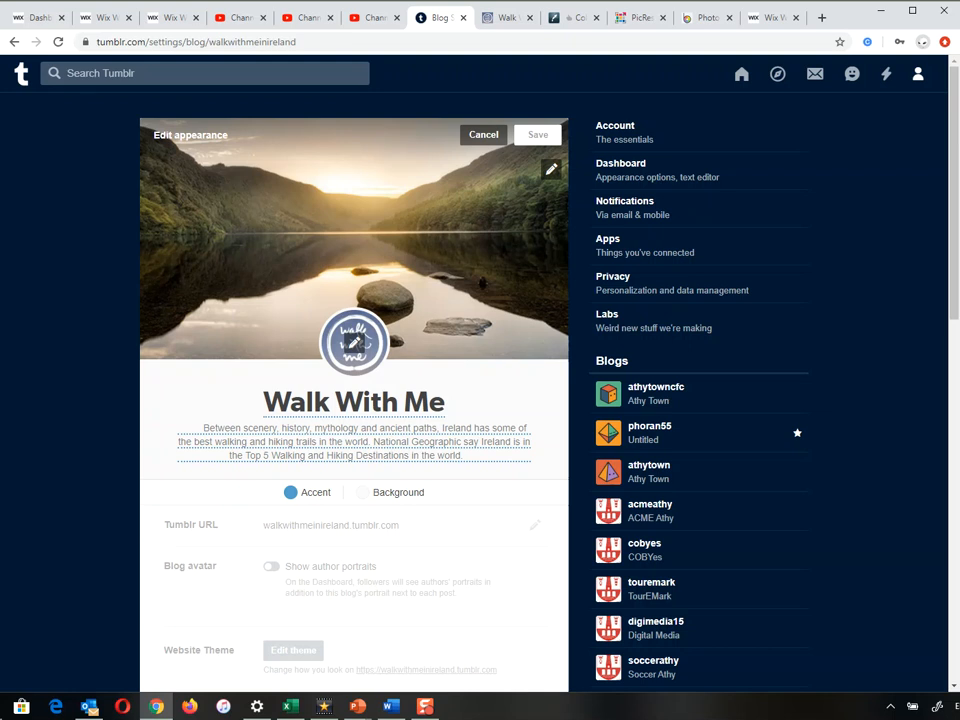
{"action": "left_click", "coordinate": [391, 492]}
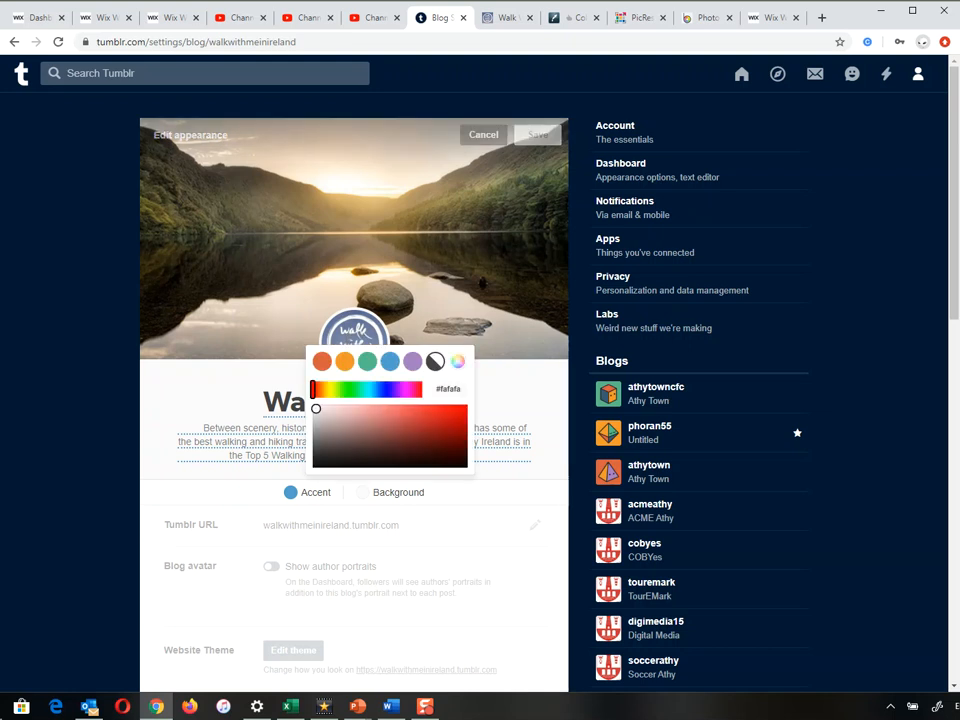
{"action": "mouse_move", "coordinate": [316, 409]}
{"action": "left_mouse_down"}
{"action": "mouse_move", "coordinate": [320, 446]}
{"action": "mouse_move", "coordinate": [320, 433]}
{"action": "left_mouse_up"}
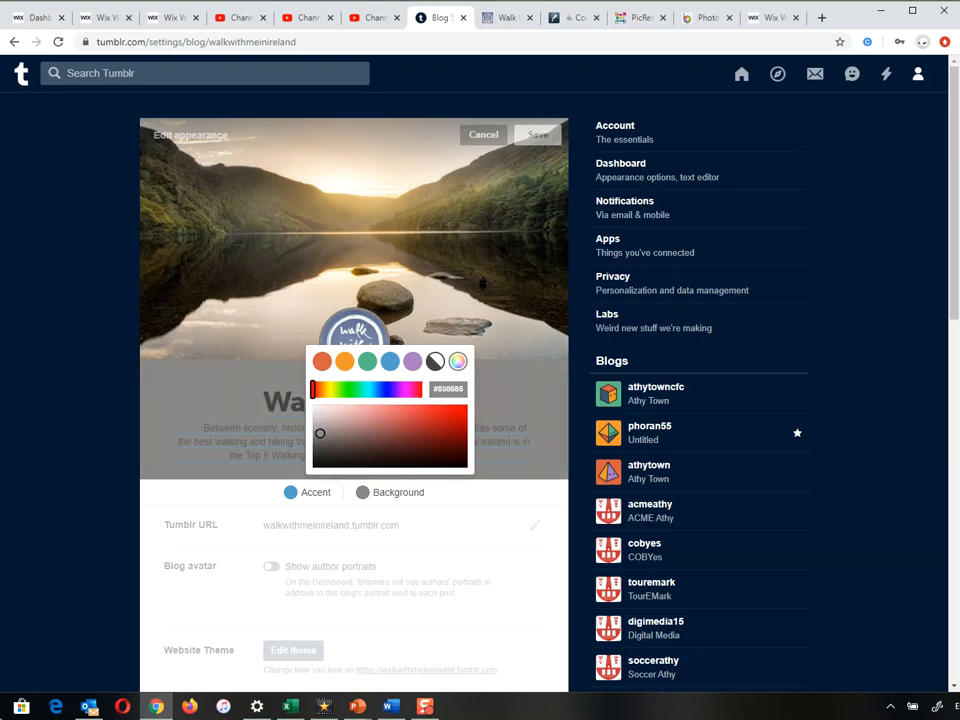
Browse the blue shades for the blog's accent colour, but choose white from the neutral shades
{"action": "left_click", "coordinate": [307, 492]}
{"action": "left_click", "coordinate": [307, 492]}
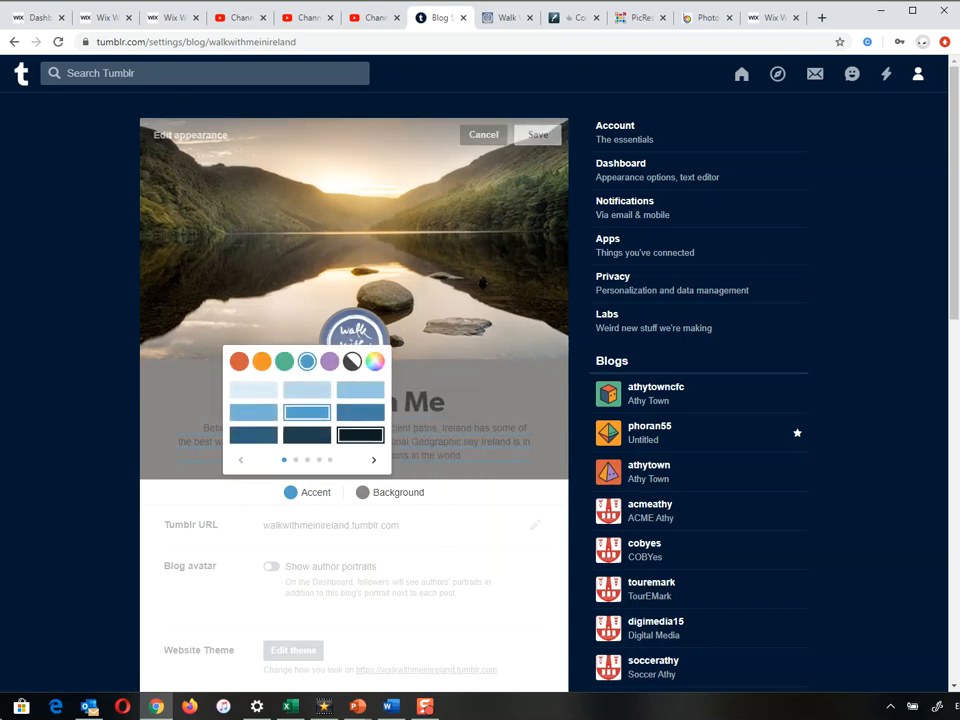
{"action": "left_click", "coordinate": [374, 460]}
{"action": "left_click", "coordinate": [374, 460]}
{"action": "left_click", "coordinate": [374, 460]}
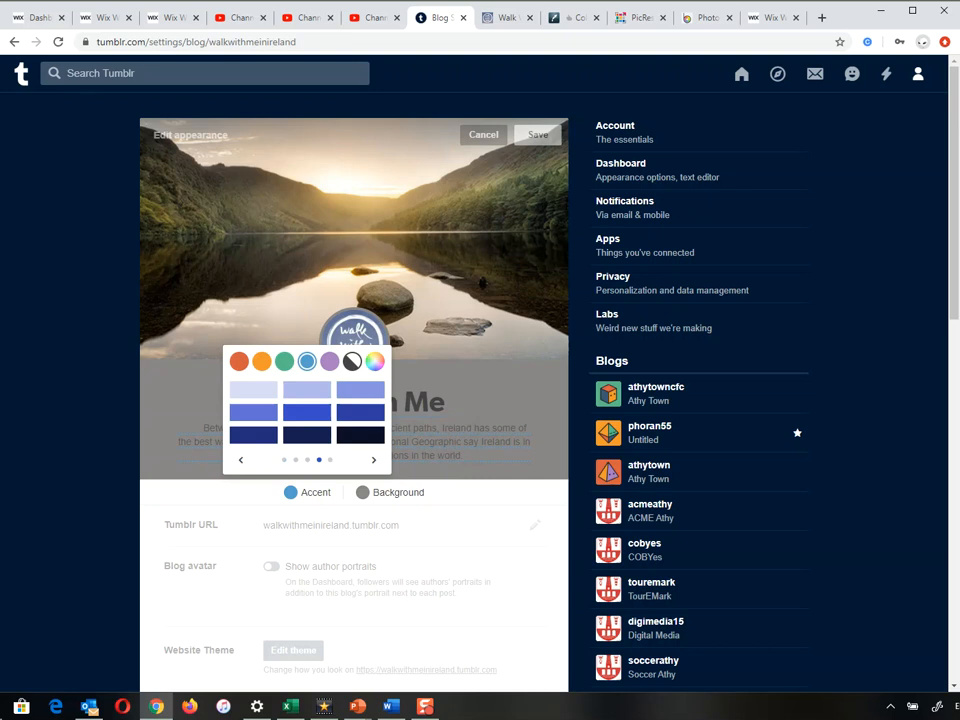
{"action": "left_click", "coordinate": [352, 361]}
{"action": "left_click", "coordinate": [253, 390]}
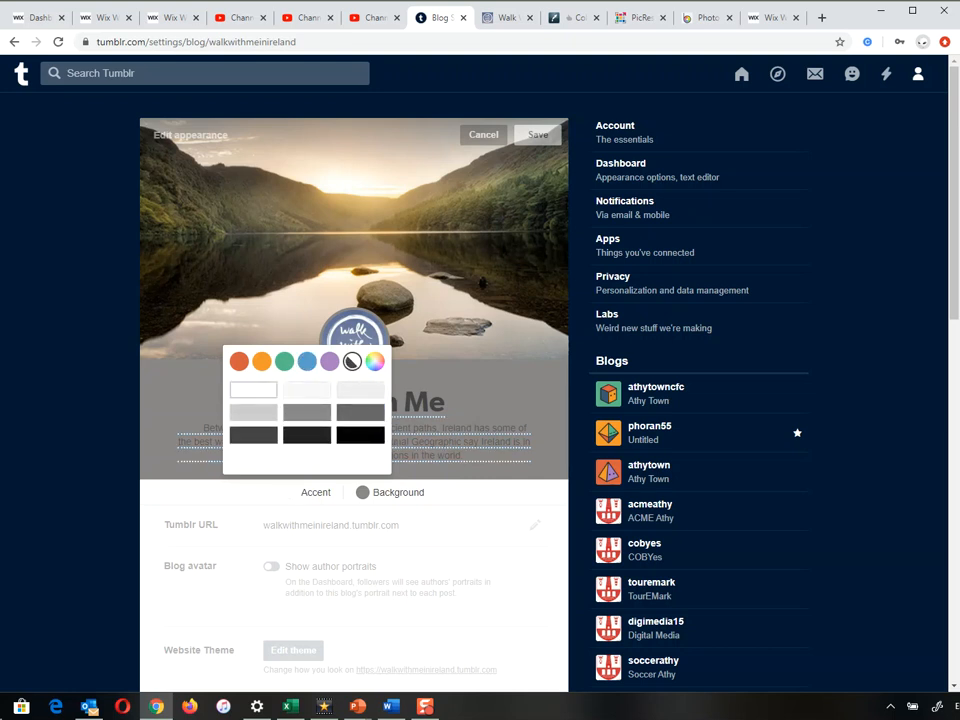
{"action": "key", "text": "Escape"}
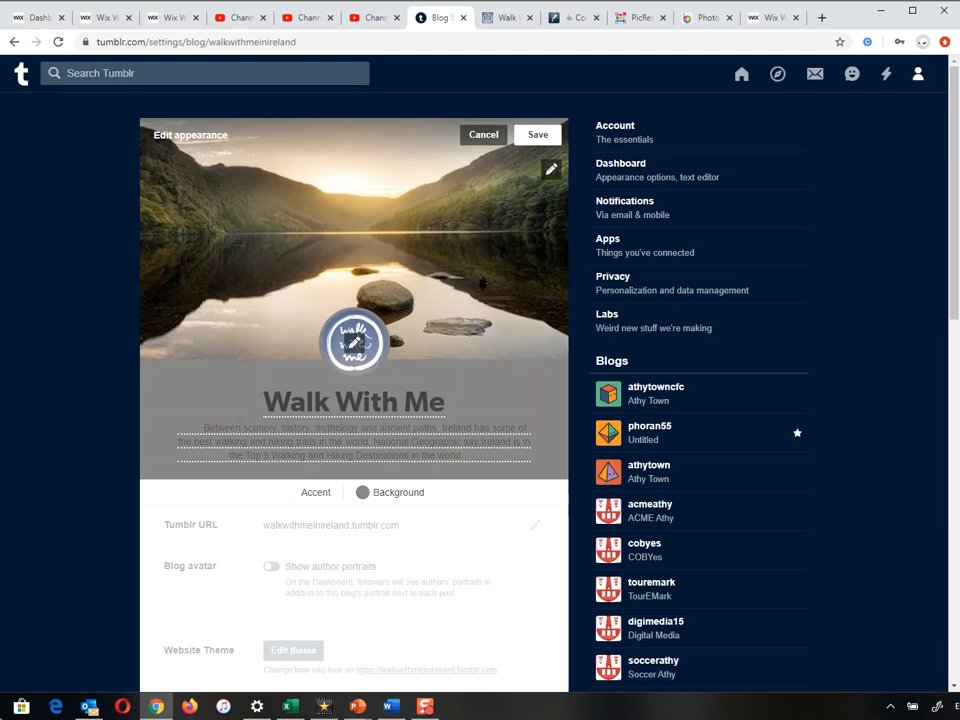
Set the blog's background colour to dusty pink #be9696, save the appearance and view the public page
{"action": "left_click", "coordinate": [390, 492]}
{"action": "mouse_move", "coordinate": [321, 433]}
{"action": "left_mouse_down"}
{"action": "mouse_move", "coordinate": [354, 426]}
{"action": "mouse_move", "coordinate": [334, 420]}
{"action": "mouse_move", "coordinate": [347, 422]}
{"action": "left_mouse_up"}
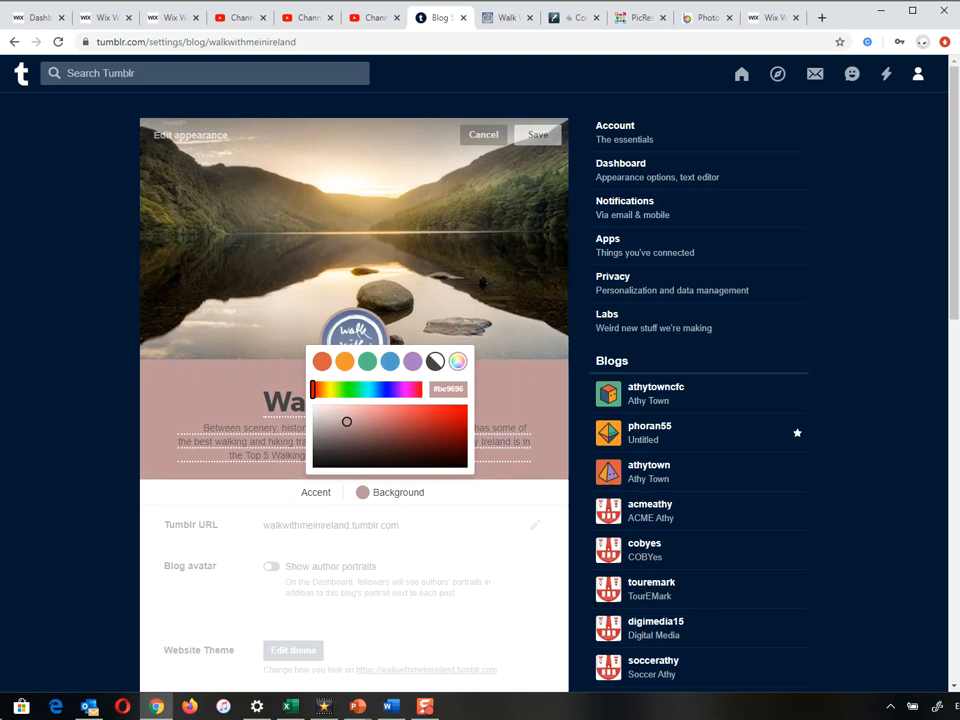
{"action": "left_click", "coordinate": [538, 135]}
{"action": "left_click", "coordinate": [538, 135]}
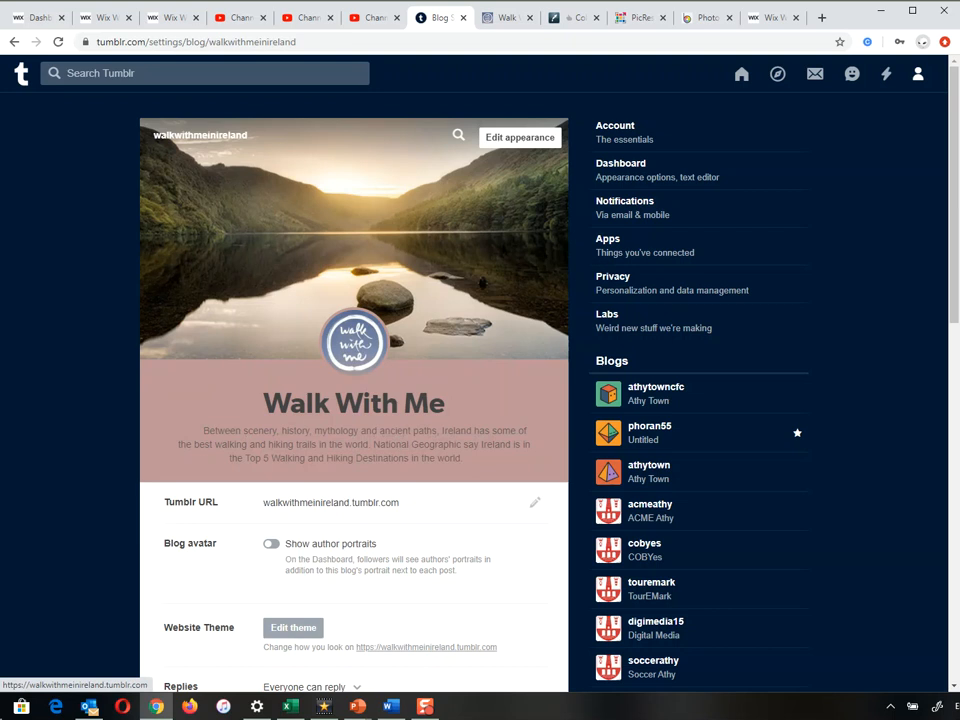
{"action": "left_click", "coordinate": [227, 135]}
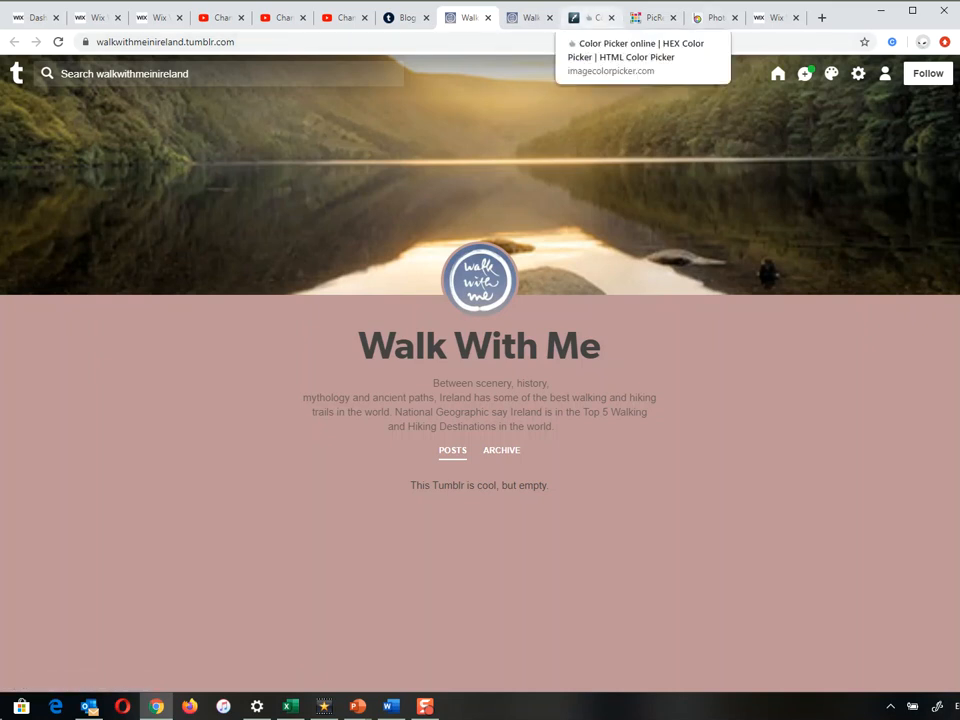
Switch to imagecolorpicker.com, upload facebook 2019 blank.jpg and copy the HEX code #231c08 of a dark brown picked from it
{"action": "left_click", "coordinate": [590, 17]}
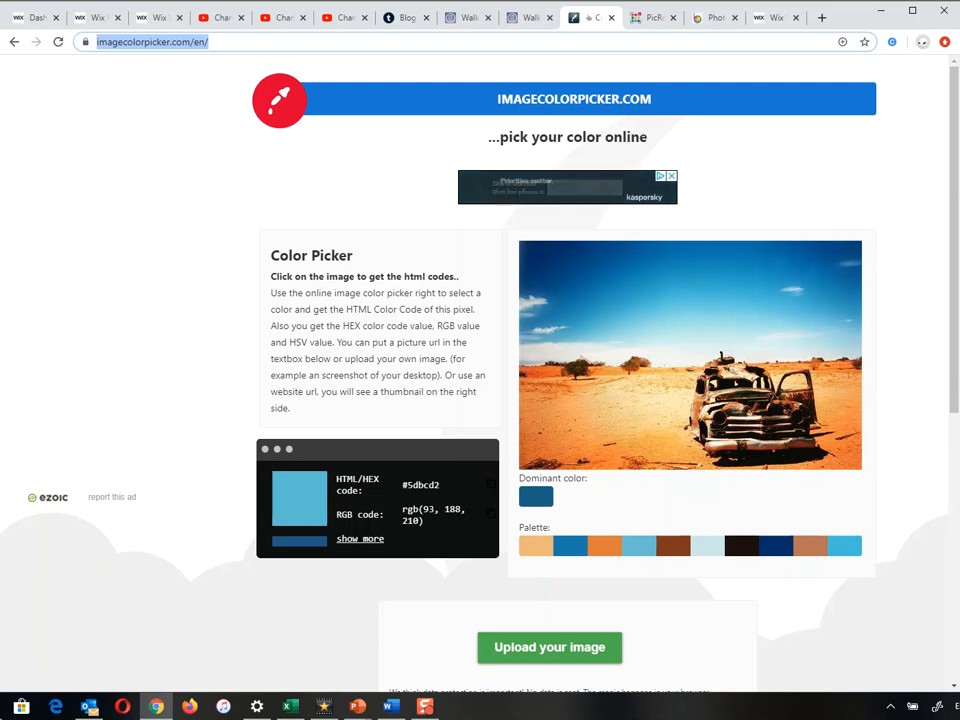
{"action": "left_click", "coordinate": [550, 647]}
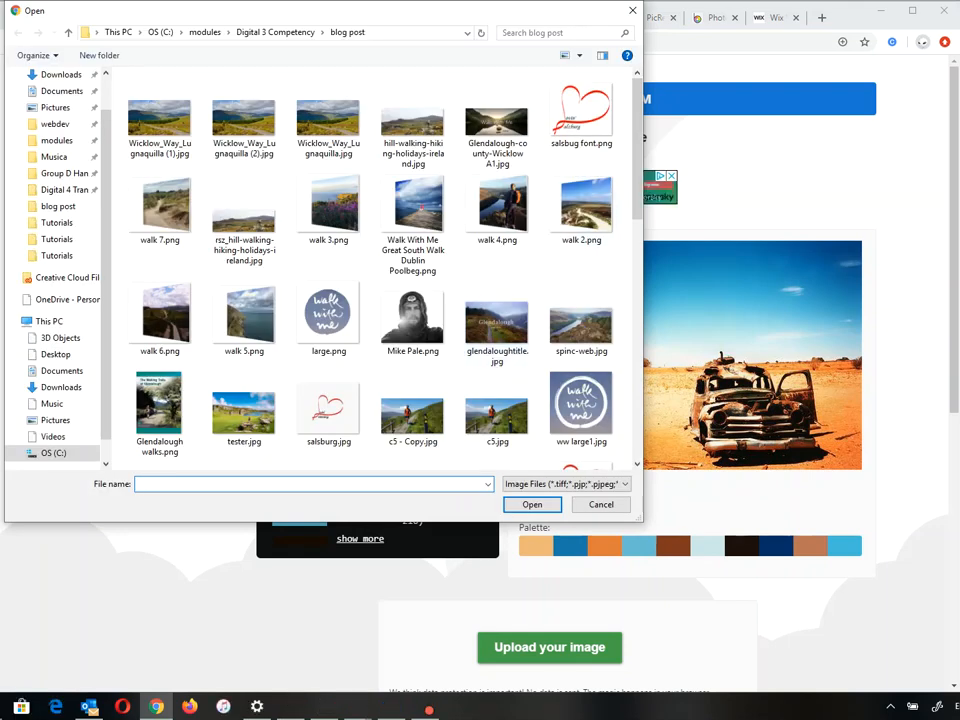
{"action": "scroll", "coordinate": [490, 285], "scroll_direction": "down", "scroll_amount": 3}
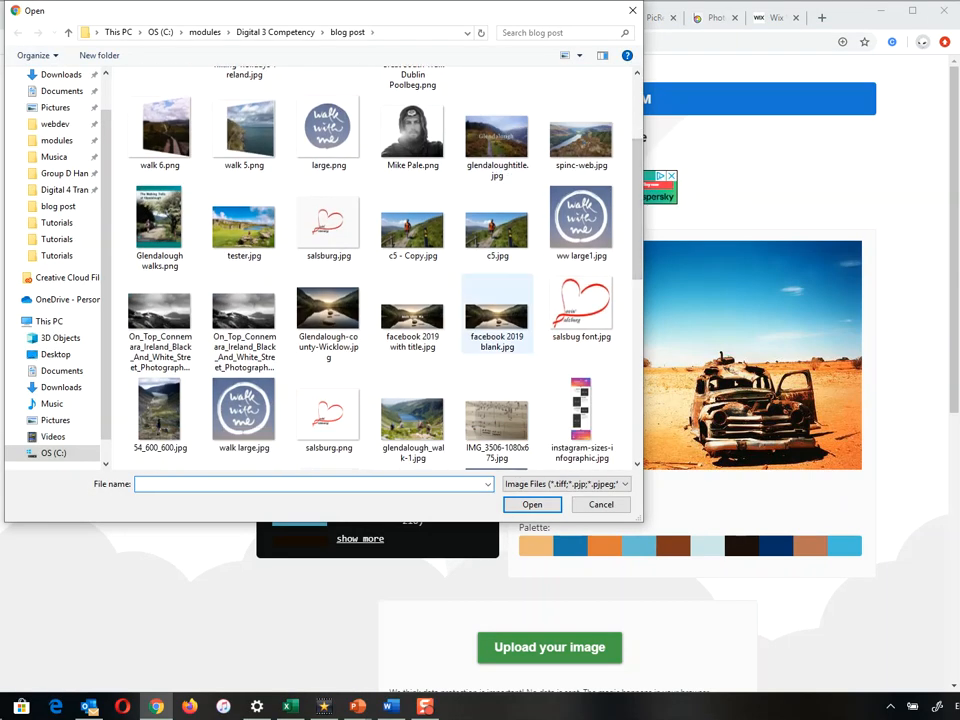
{"action": "double_click", "coordinate": [490, 320]}
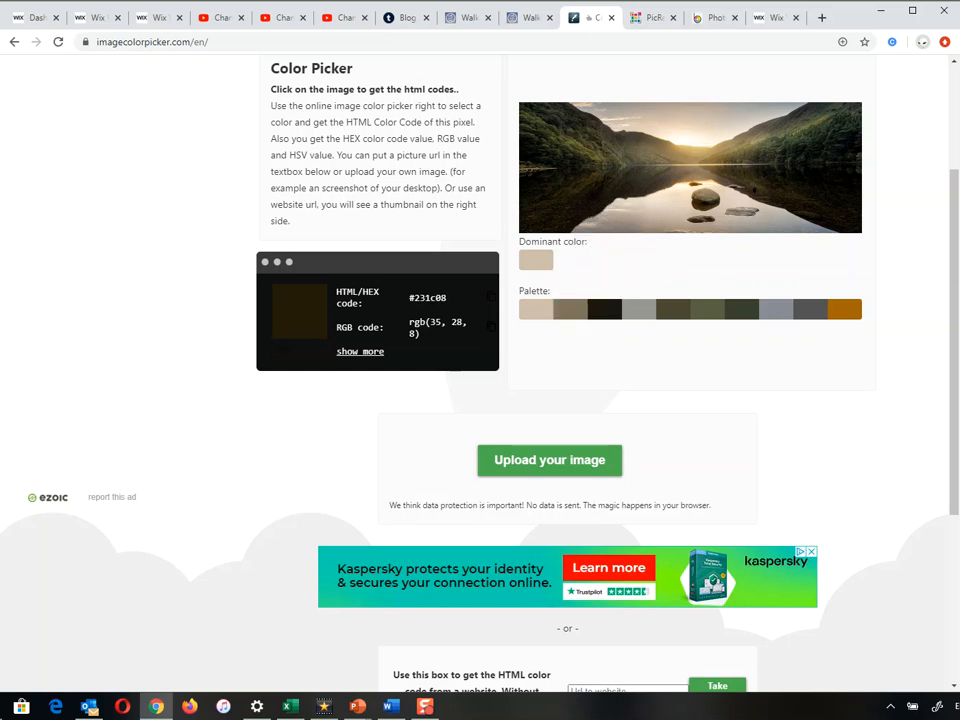
{"action": "left_click", "coordinate": [491, 297]}
{"action": "left_click", "coordinate": [491, 297]}
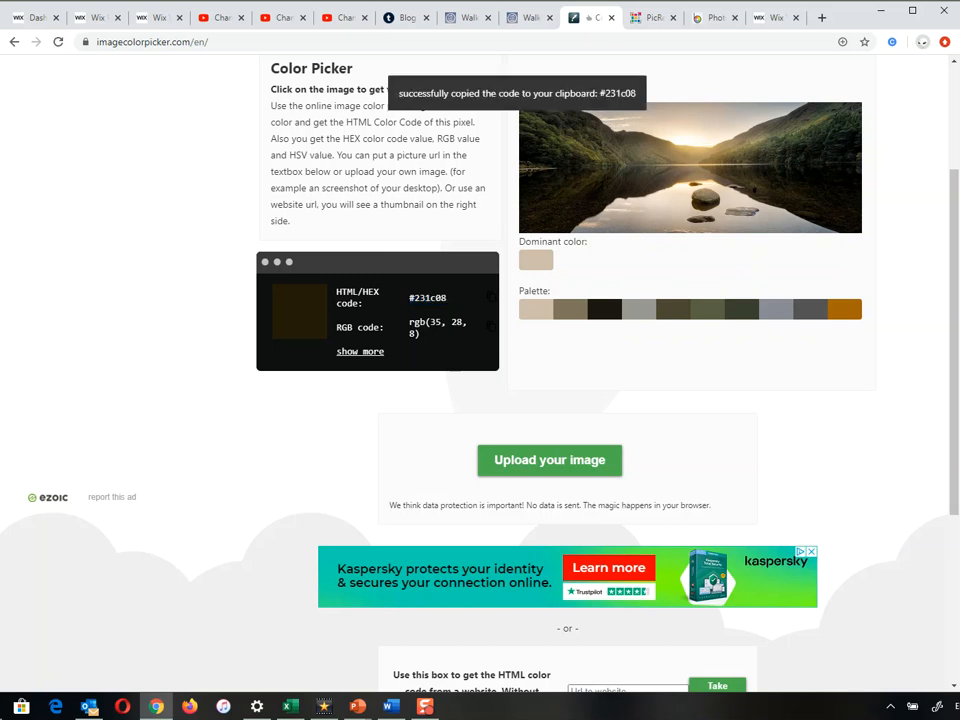
Return to the Tumblr blog settings, set the background colour to the copied #231c08, save and view the public page
{"action": "left_click", "coordinate": [405, 18]}
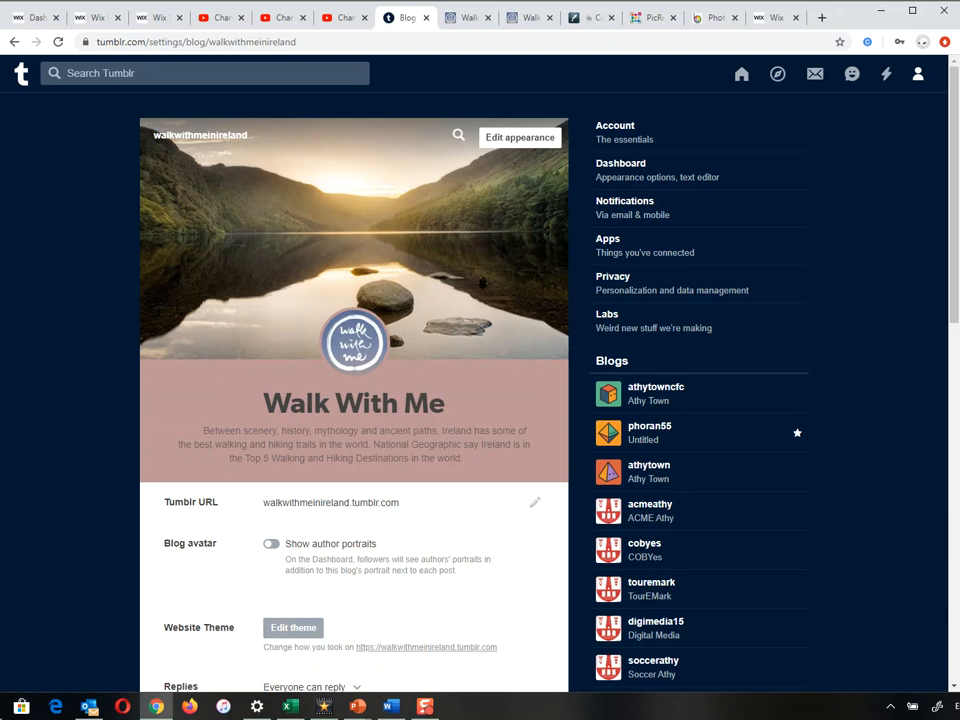
{"action": "left_click", "coordinate": [520, 137]}
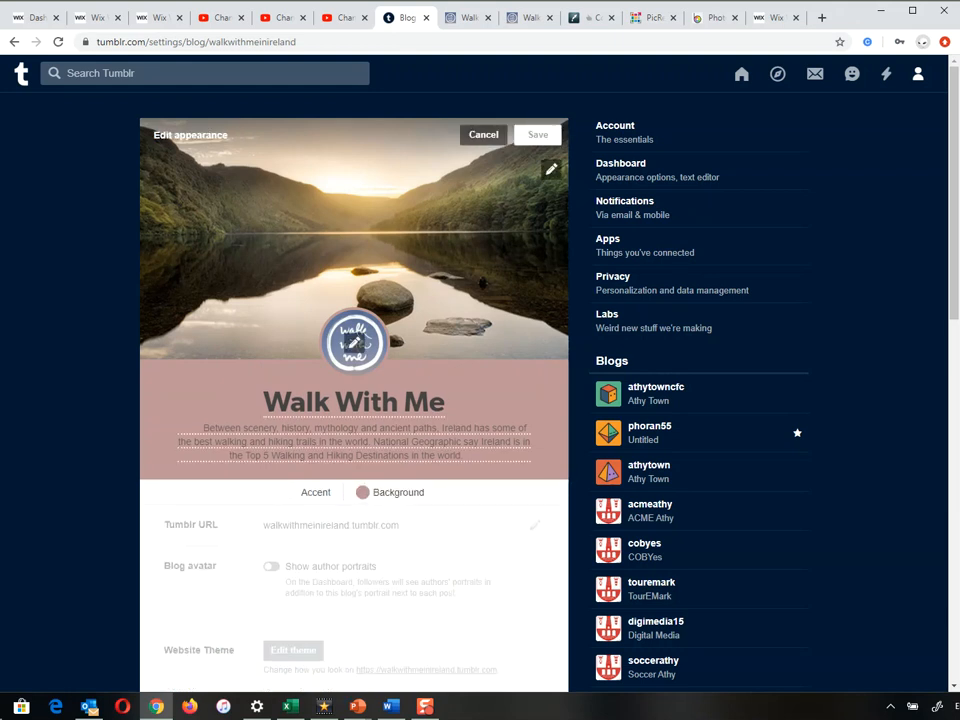
{"action": "left_click", "coordinate": [362, 492]}
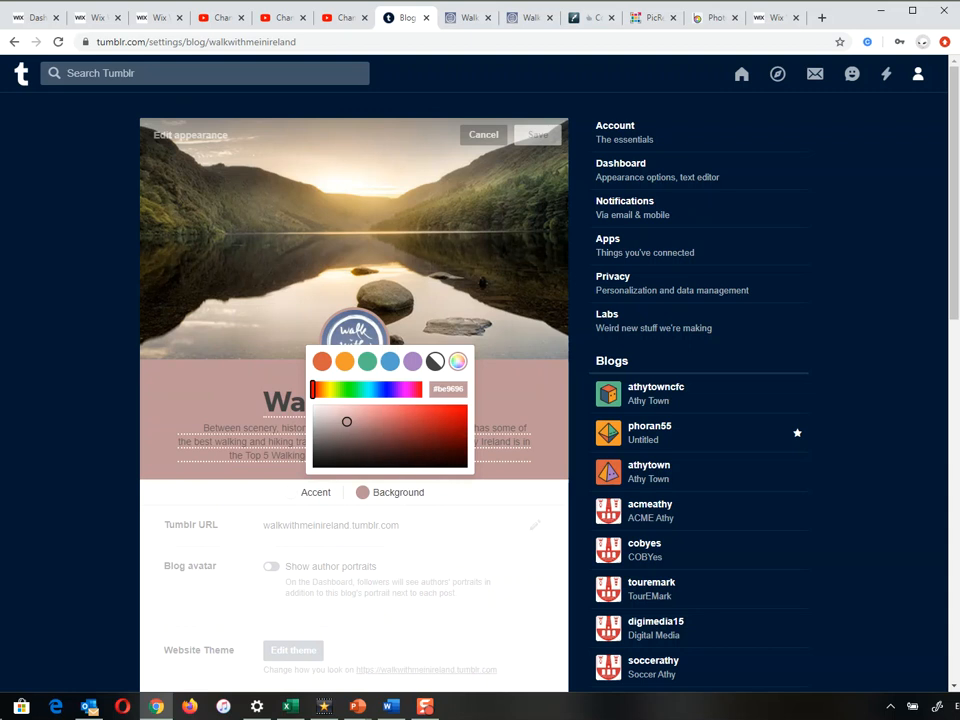
{"action": "double_click", "coordinate": [449, 389]}
{"action": "triple_click", "coordinate": [449, 389]}
{"action": "key", "text": "ctrl+v"}
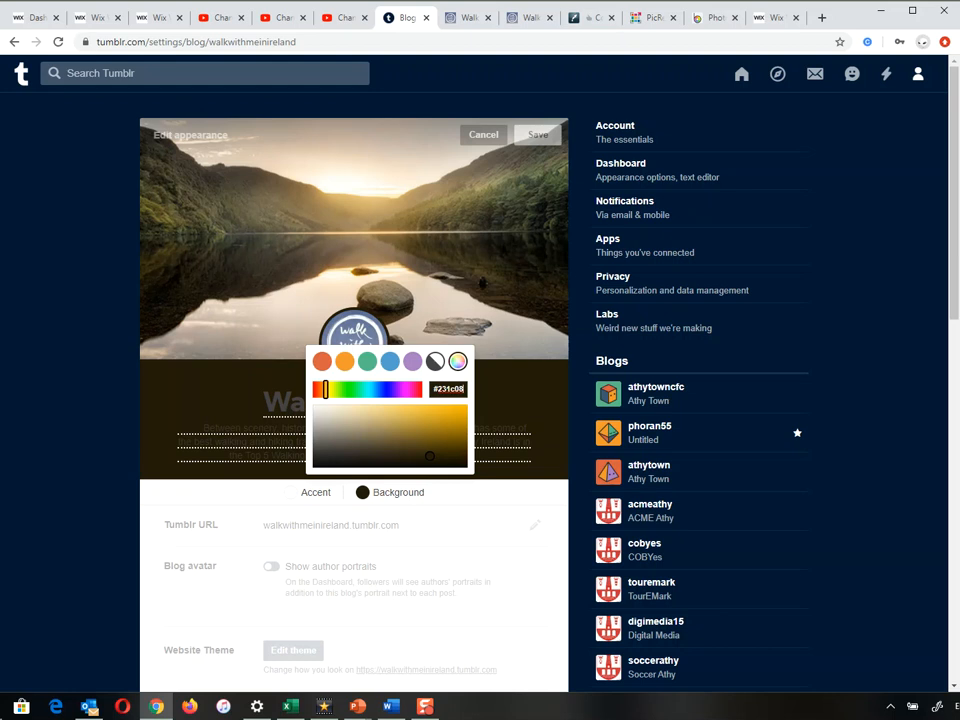
{"action": "left_click", "coordinate": [538, 135]}
{"action": "left_click", "coordinate": [538, 135]}
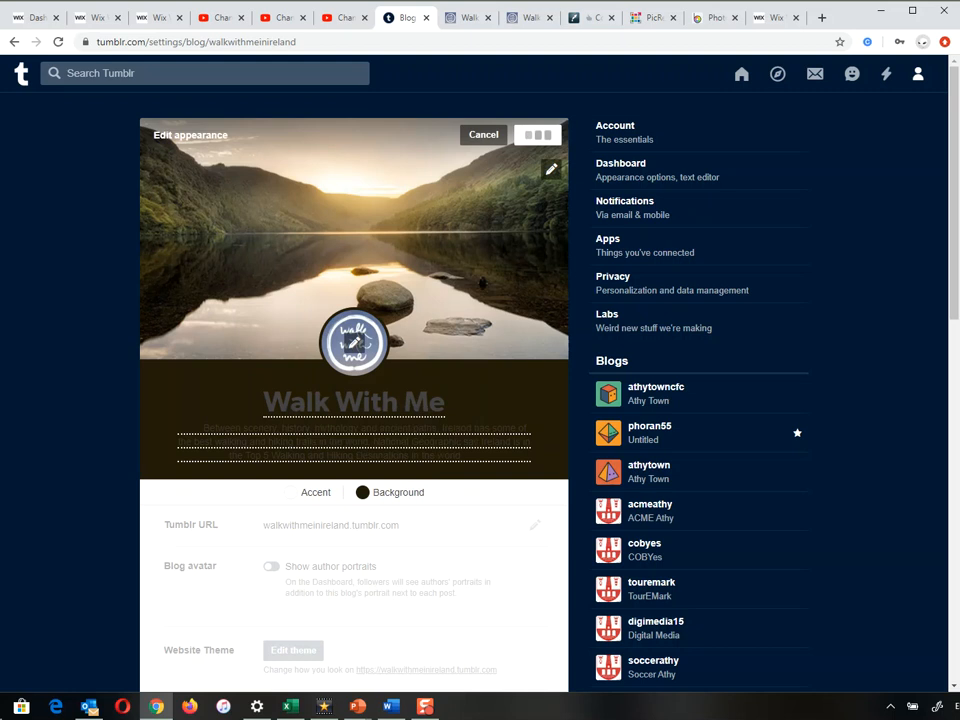
{"action": "left_click", "coordinate": [227, 135]}
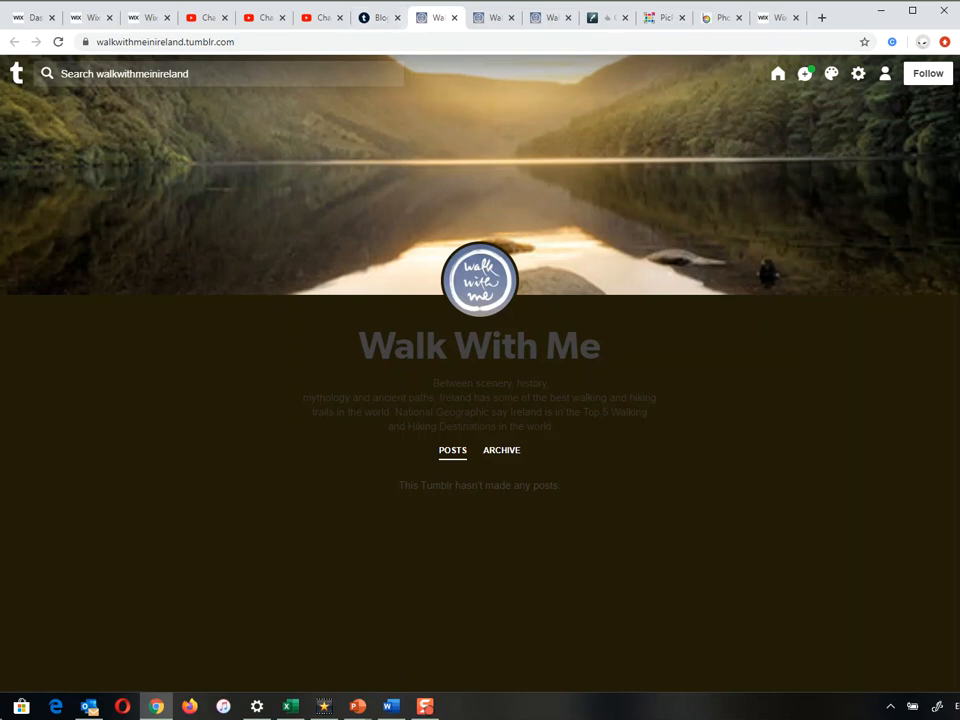
Go back to the blog settings, open the website theme for editing and remove the leading spaces from the description
{"action": "left_click", "coordinate": [378, 17]}
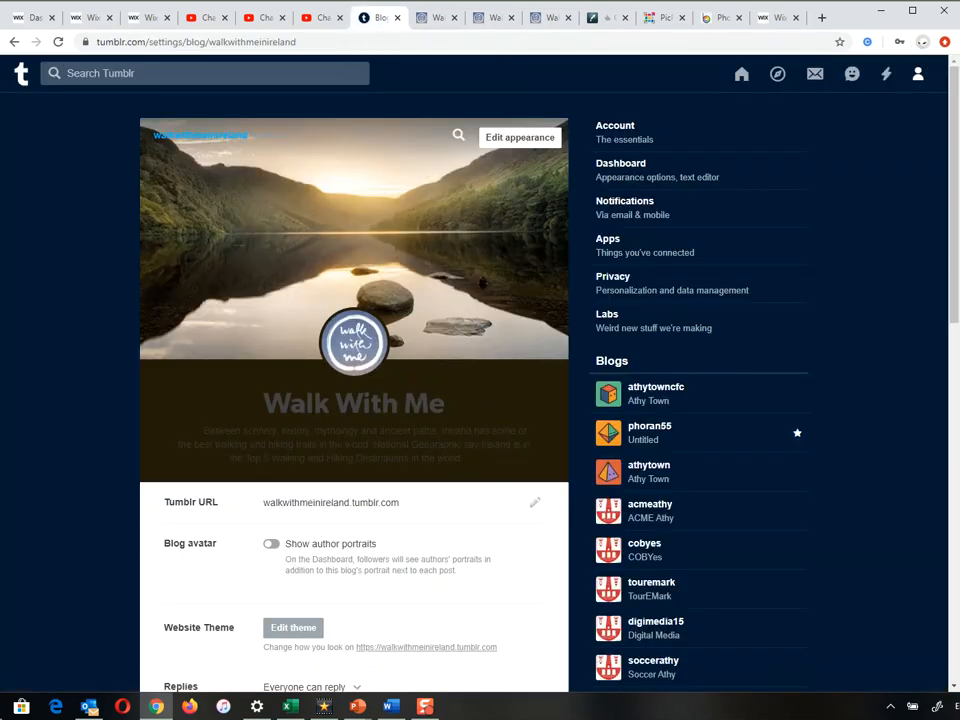
{"action": "scroll", "coordinate": [354, 250], "scroll_direction": "down", "scroll_amount": 1}
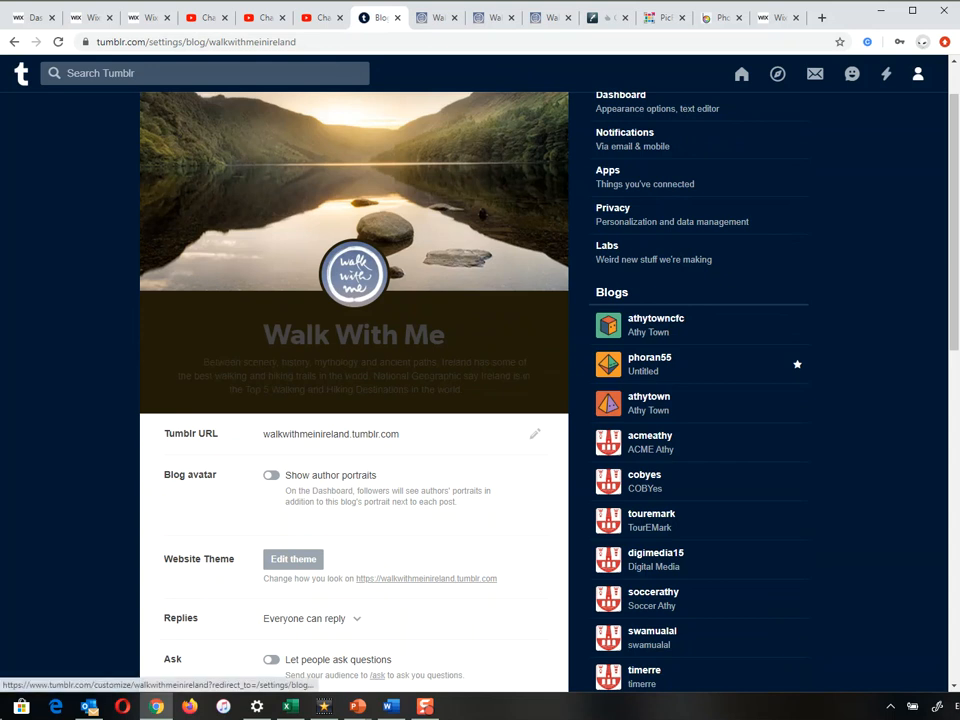
{"action": "left_click", "coordinate": [293, 559]}
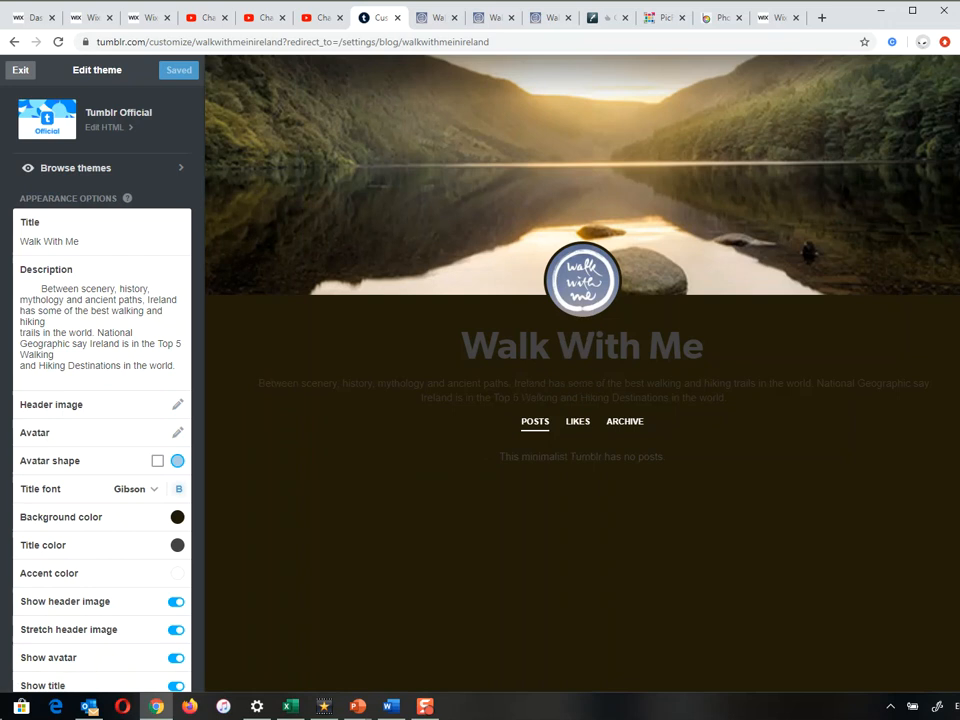
{"action": "left_click_drag", "start_coordinate": [41, 289], "coordinate": [20, 289]}
{"action": "key", "text": "BackSpace"}
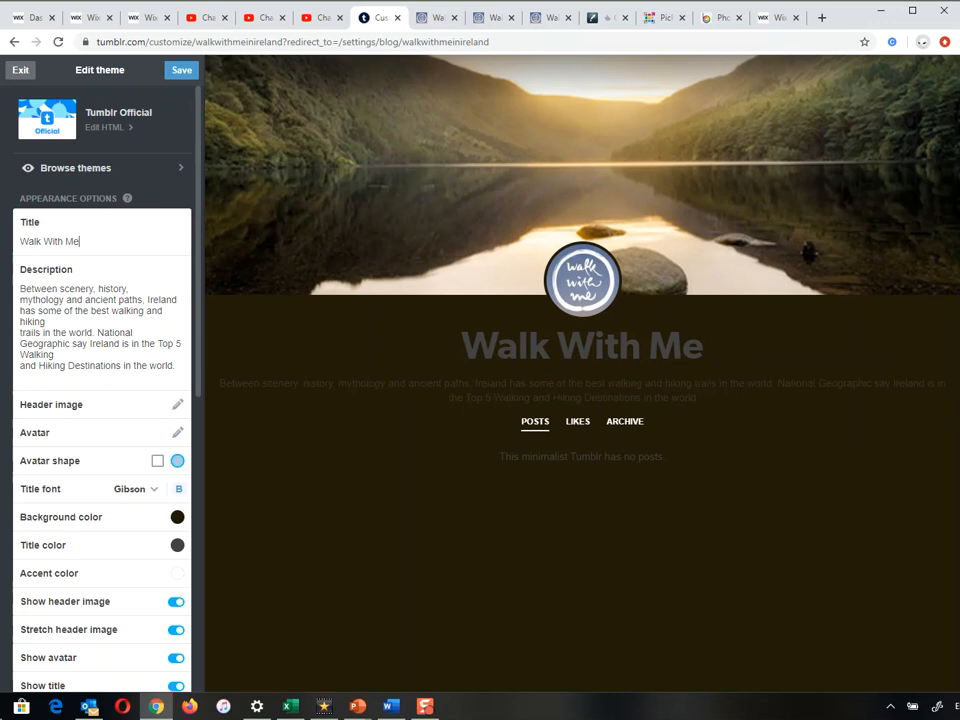
{"action": "left_click", "coordinate": [80, 241]}
Try Arquitecta as the blog's title font, then change the title font to Streetscript
{"action": "left_click", "coordinate": [153, 489]}
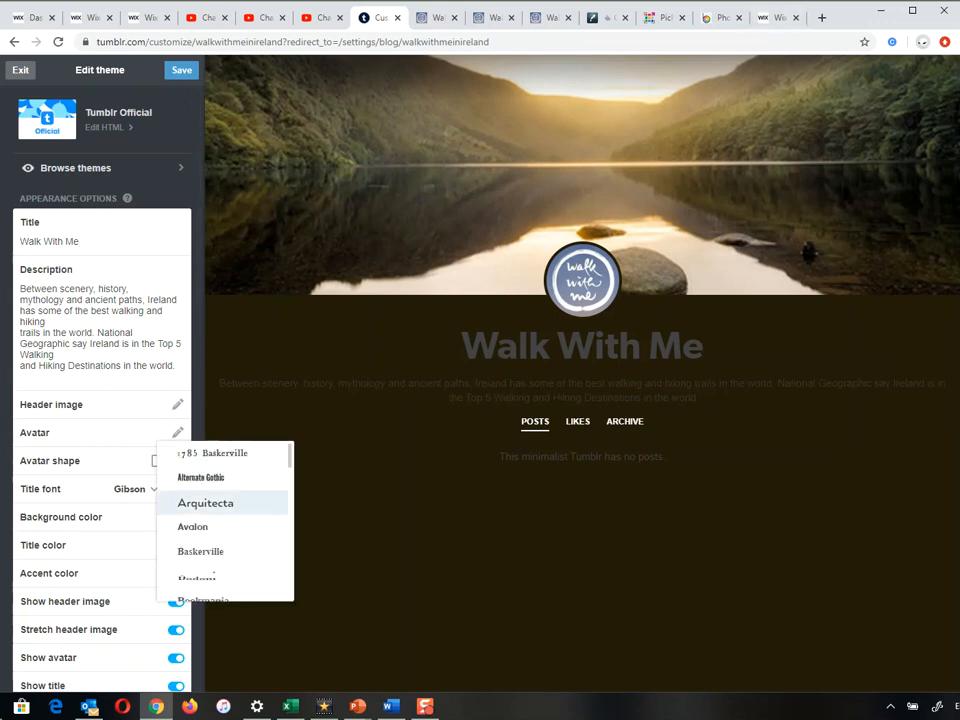
{"action": "left_click", "coordinate": [205, 503]}
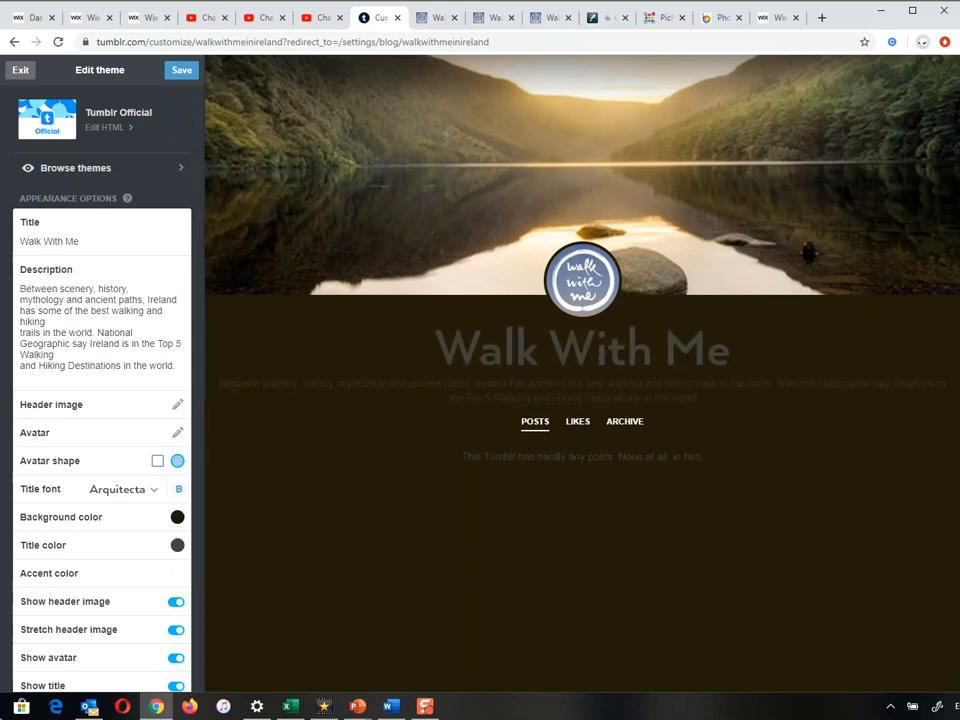
{"action": "left_click", "coordinate": [153, 489]}
{"action": "scroll", "coordinate": [220, 520], "scroll_direction": "down", "scroll_amount": 3}
{"action": "scroll", "coordinate": [220, 470], "scroll_direction": "down", "scroll_amount": 10}
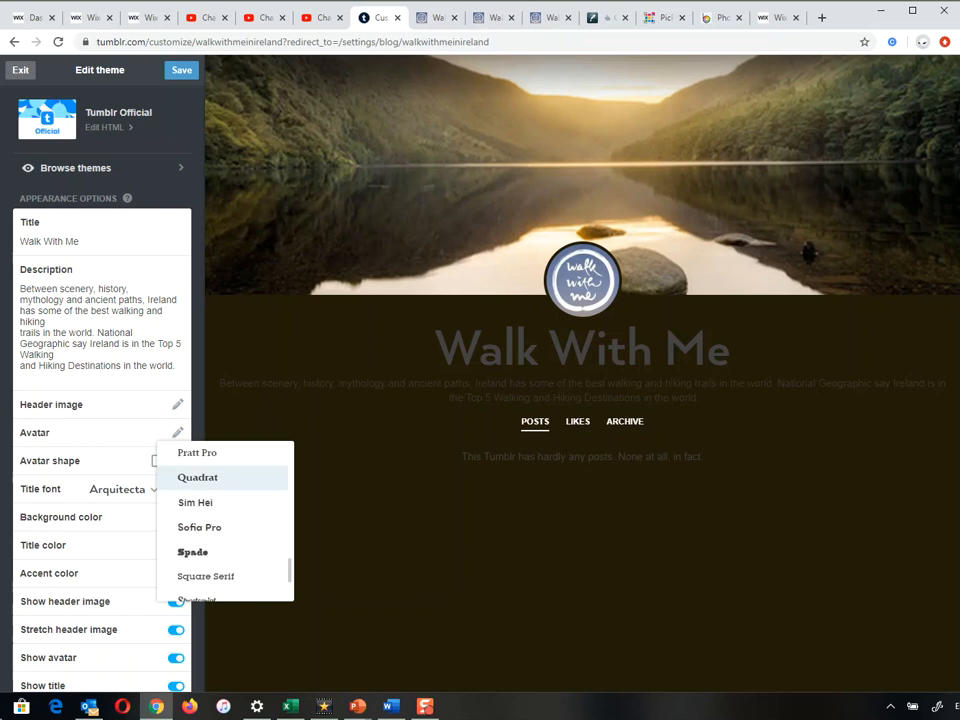
{"action": "scroll", "coordinate": [220, 475], "scroll_direction": "down", "scroll_amount": 2}
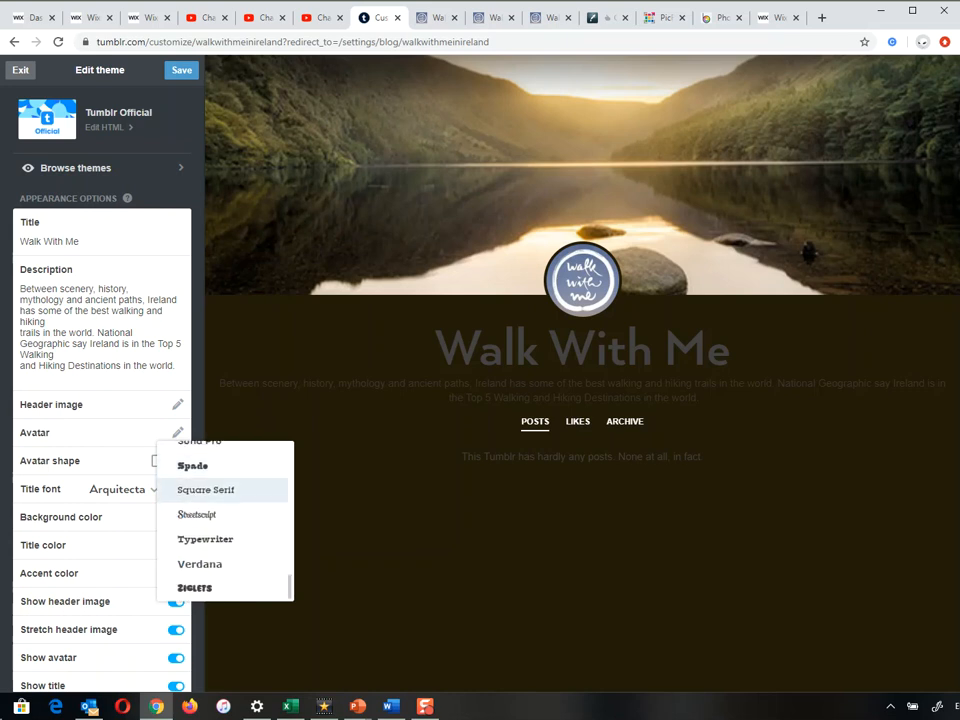
{"action": "left_click", "coordinate": [199, 516]}
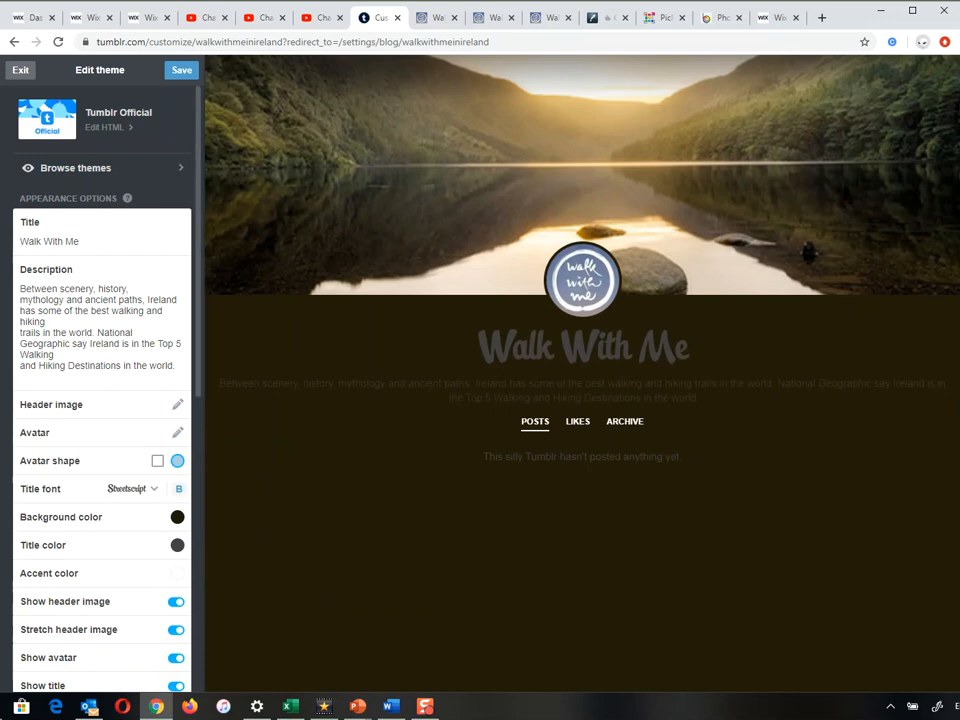
Set the title colour to white, #ffffff, and turn off stretching of the header image
{"action": "left_click", "coordinate": [177, 517]}
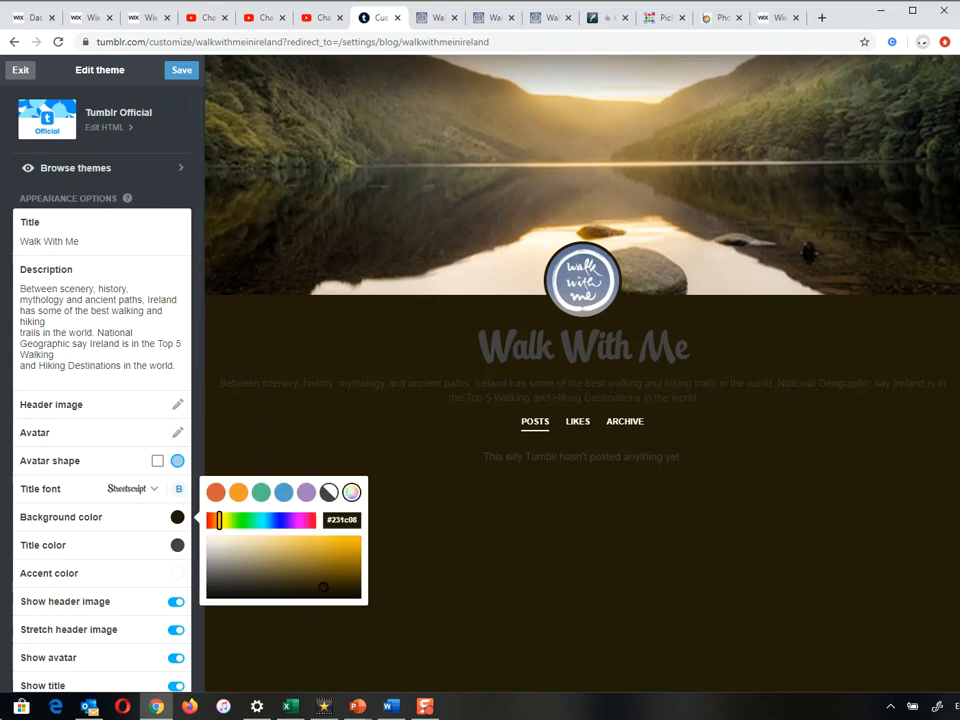
{"action": "left_click", "coordinate": [177, 545]}
{"action": "left_click", "coordinate": [177, 545]}
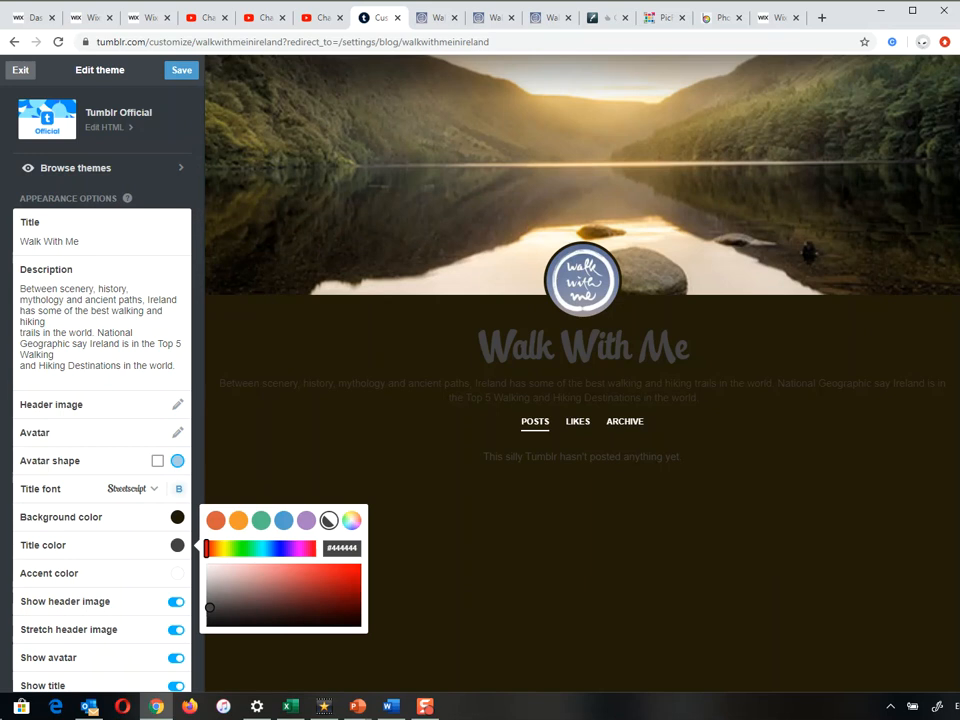
{"action": "mouse_move", "coordinate": [209, 607]}
{"action": "left_mouse_down"}
{"action": "mouse_move", "coordinate": [221, 576]}
{"action": "mouse_move", "coordinate": [210, 567]}
{"action": "left_mouse_up"}
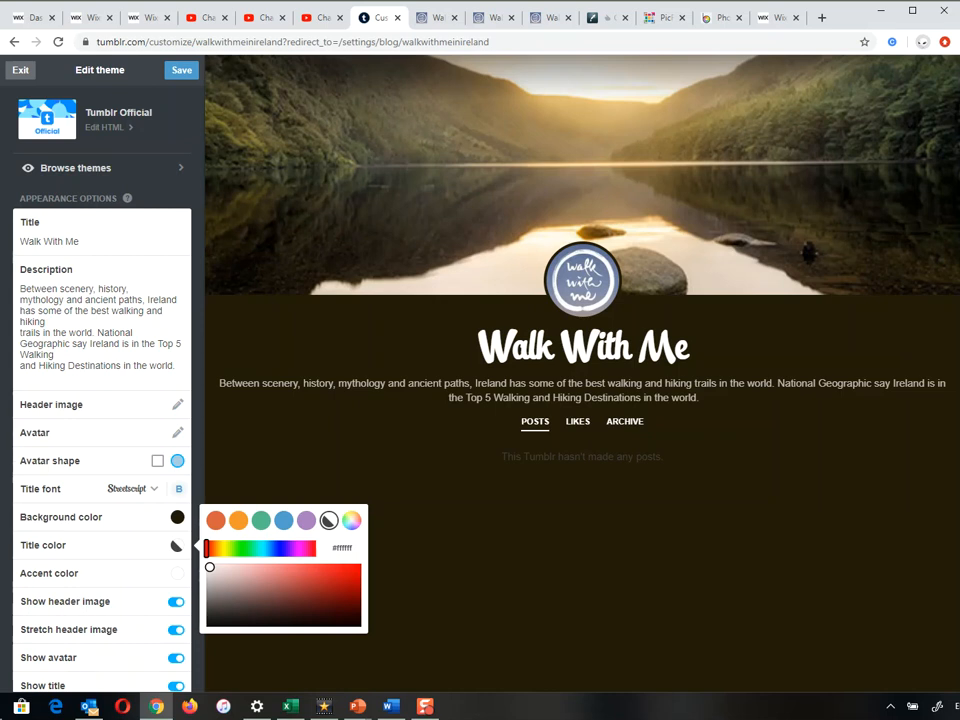
{"action": "left_click", "coordinate": [177, 545]}
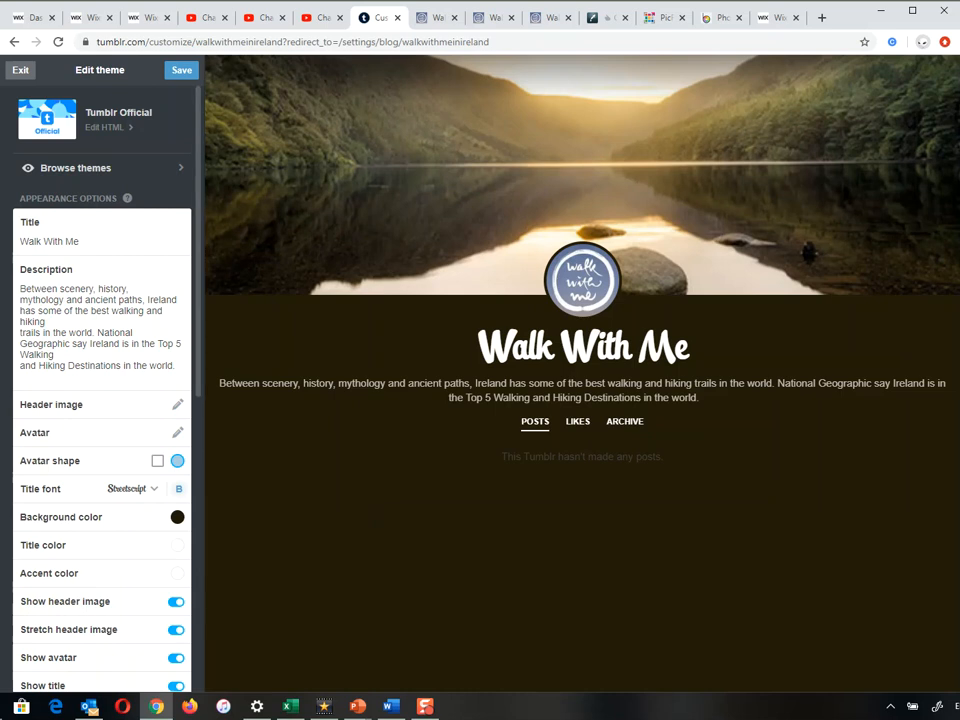
{"action": "left_click", "coordinate": [176, 630]}
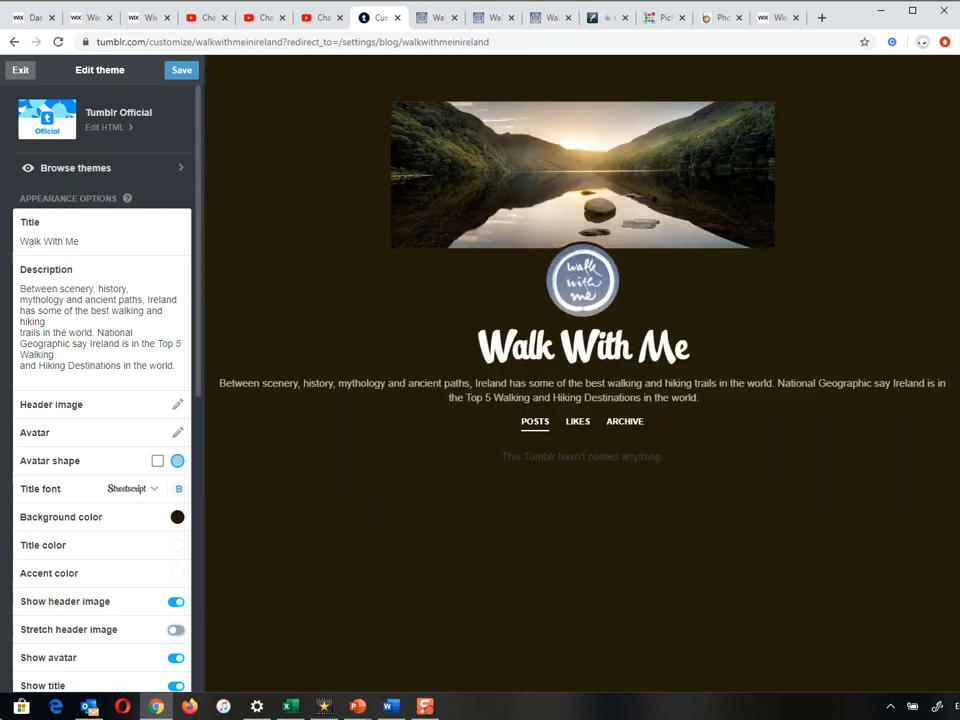
Turn stretching of the header image on and back off to compare, and look over the remaining appearance options
{"action": "left_click", "coordinate": [176, 630]}
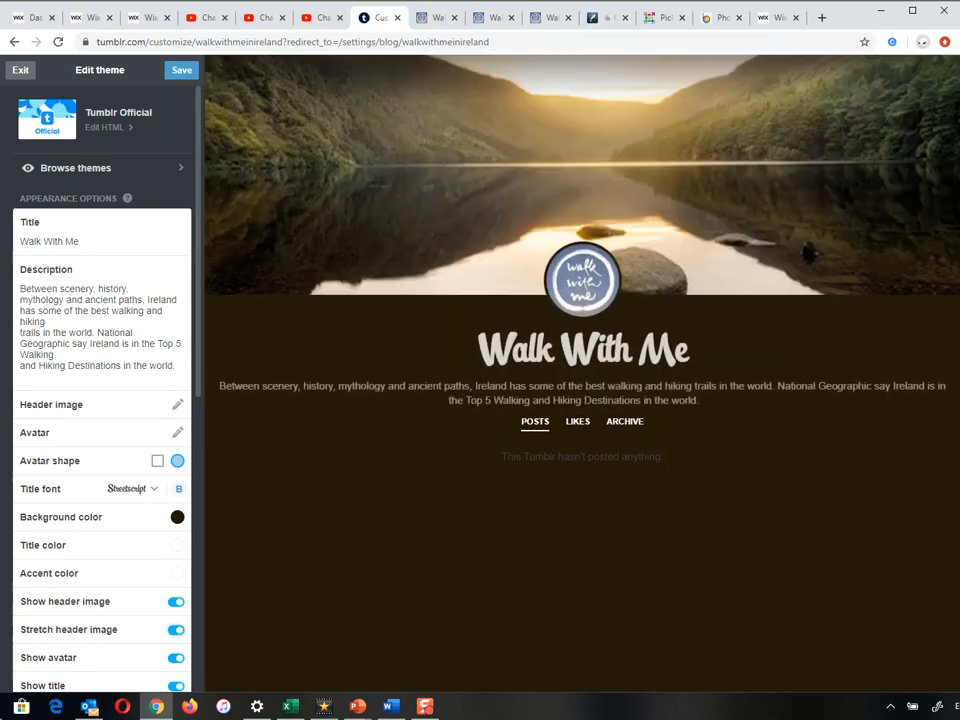
{"action": "left_click", "coordinate": [176, 630]}
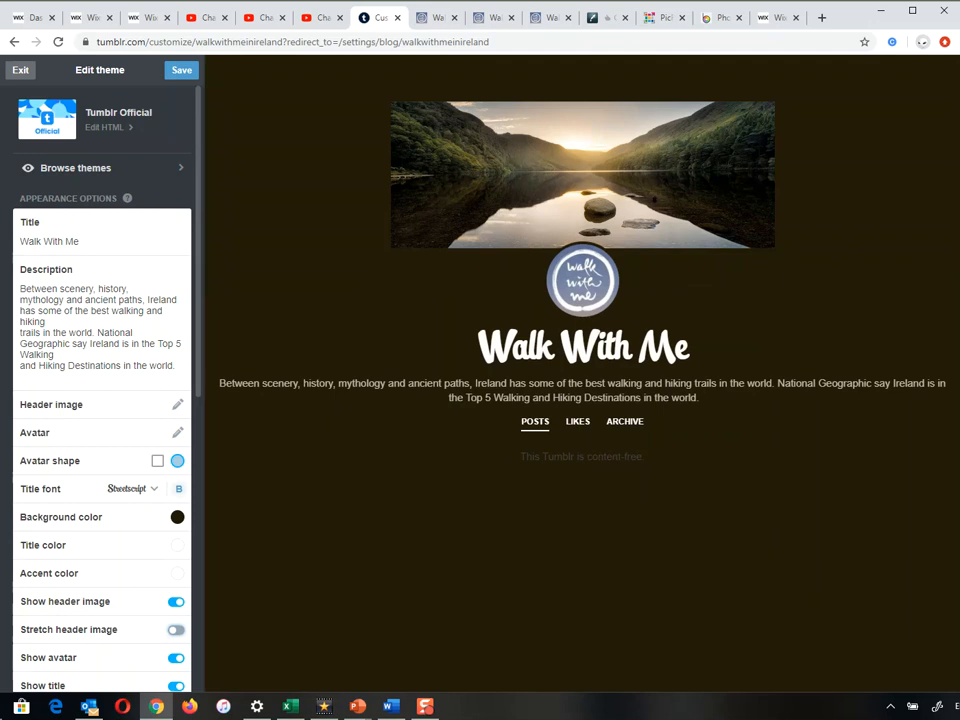
{"action": "scroll", "coordinate": [100, 400], "scroll_direction": "down", "scroll_amount": 1}
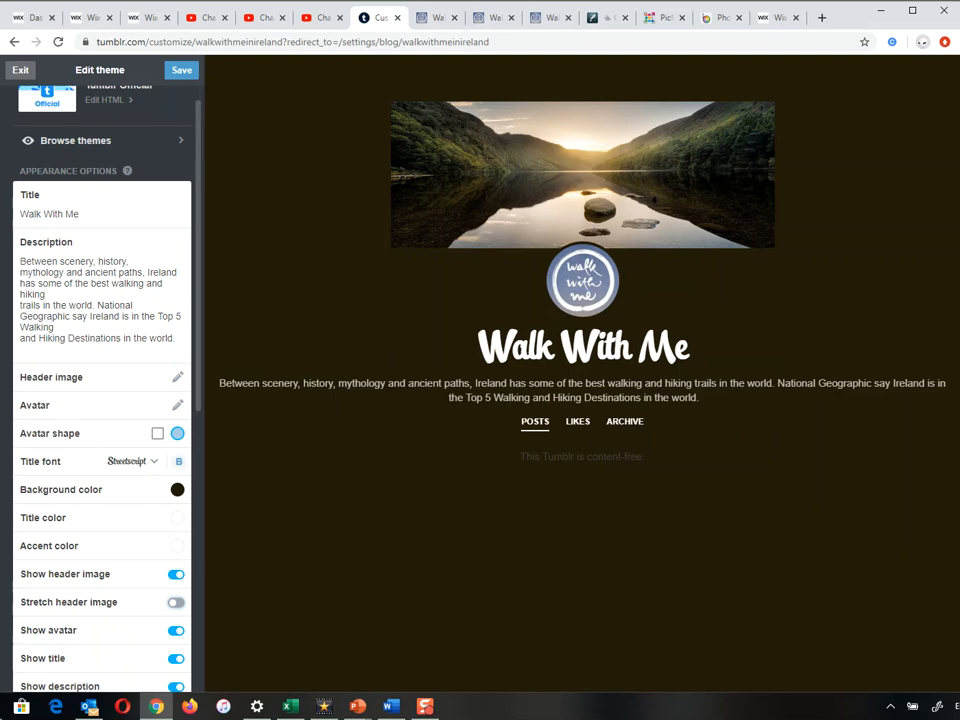
{"action": "scroll", "coordinate": [100, 400], "scroll_direction": "down", "scroll_amount": 1}
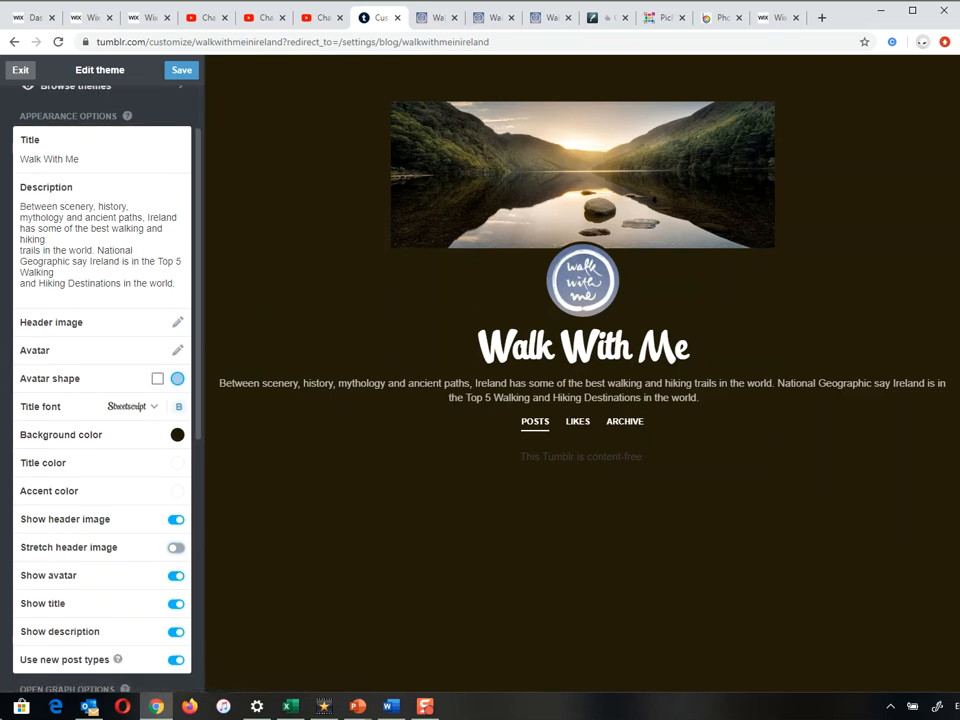
{"action": "scroll", "coordinate": [117, 660], "scroll_direction": "up", "scroll_amount": 1}
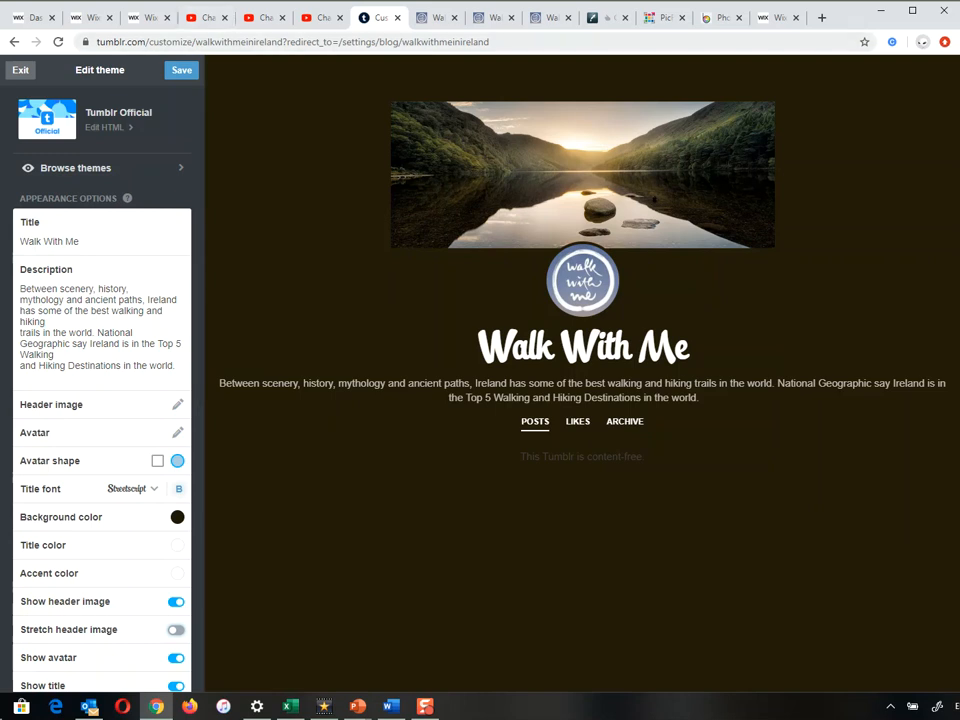
Save the theme changes, exit the theme editor and view the public blog page
{"action": "left_click", "coordinate": [181, 70]}
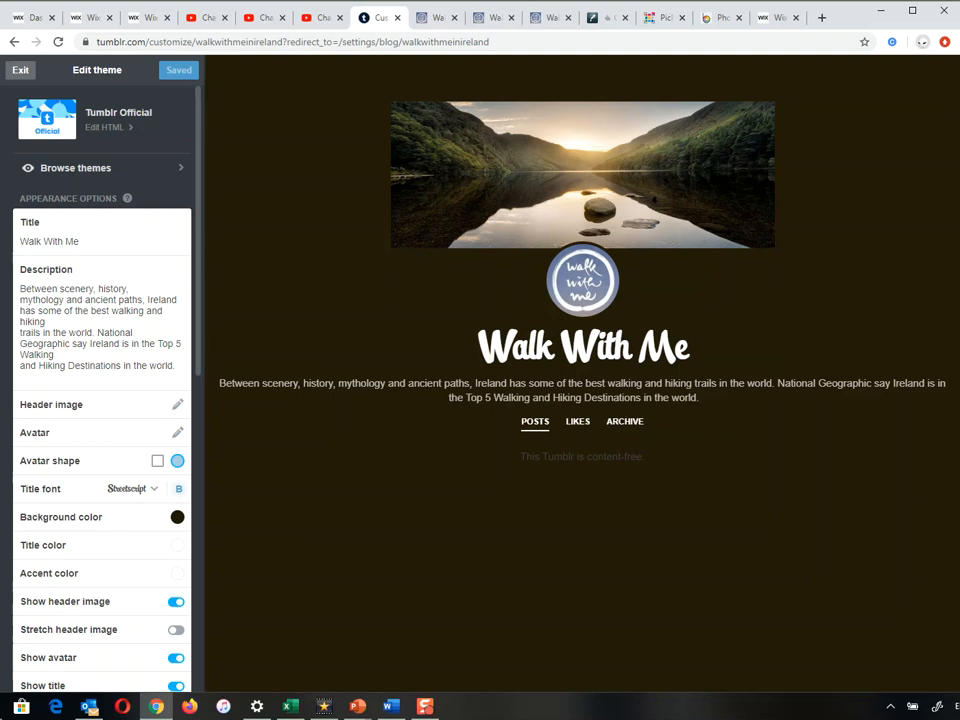
{"action": "left_click", "coordinate": [20, 70]}
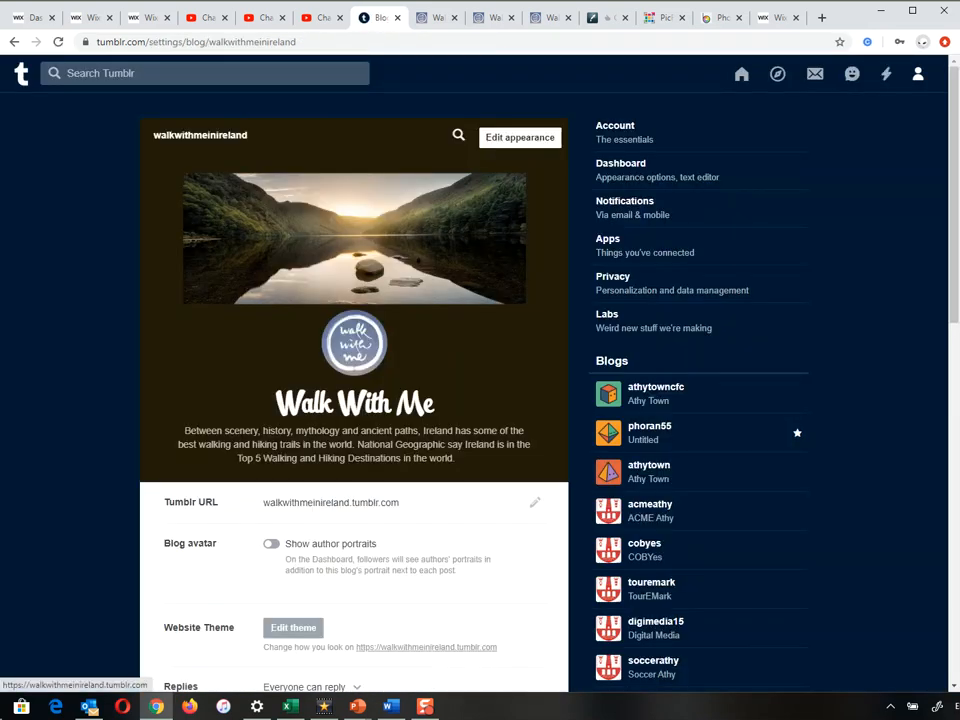
{"action": "left_click", "coordinate": [200, 134]}
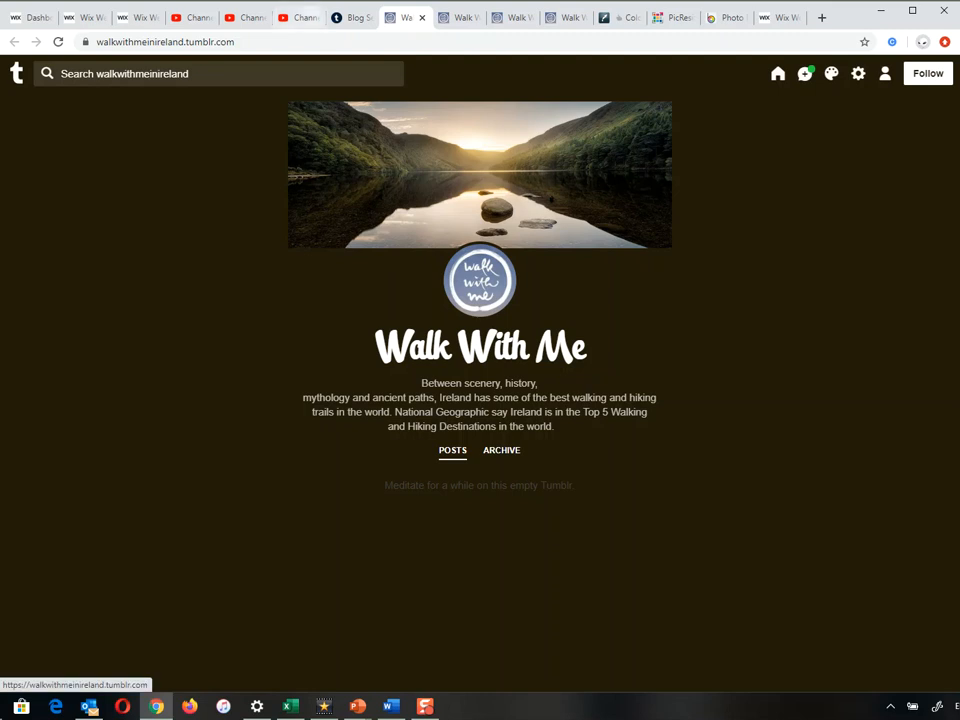
Return to the blog settings, replace the header photo with Glendalough-county-Wicklow.jpg and save the appearance
{"action": "left_click", "coordinate": [355, 17]}
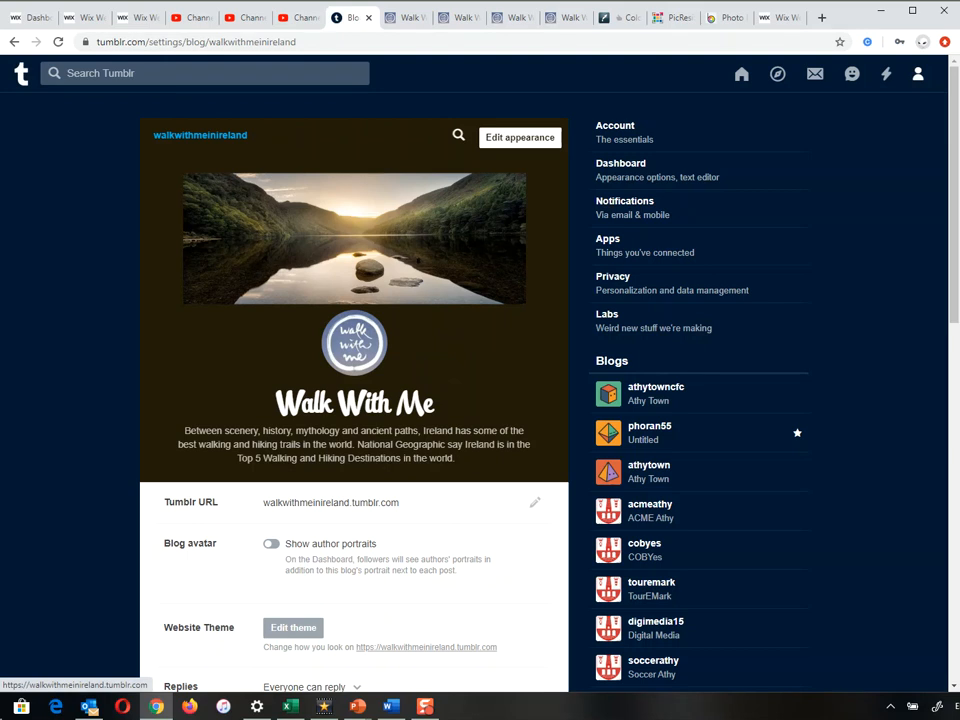
{"action": "left_click", "coordinate": [520, 137]}
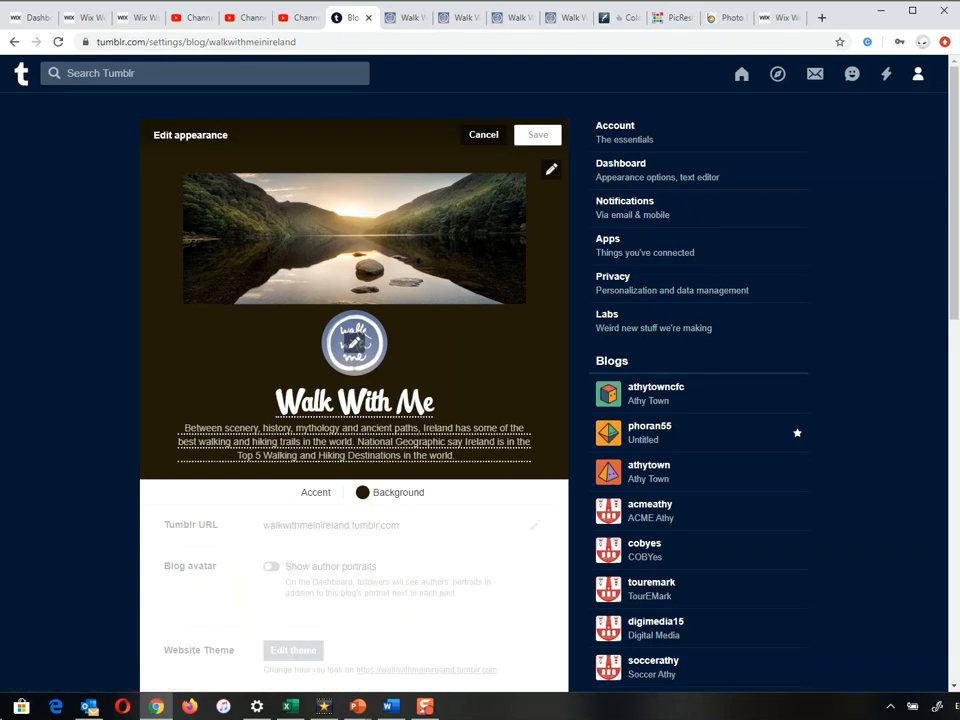
{"action": "left_click", "coordinate": [551, 169]}
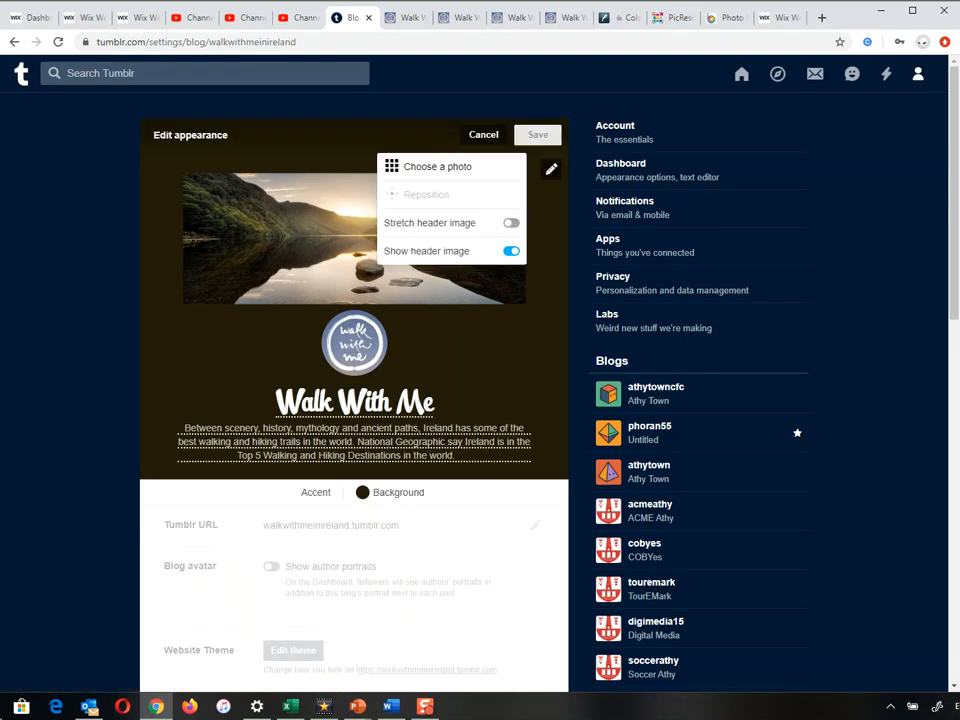
{"action": "left_click", "coordinate": [437, 166]}
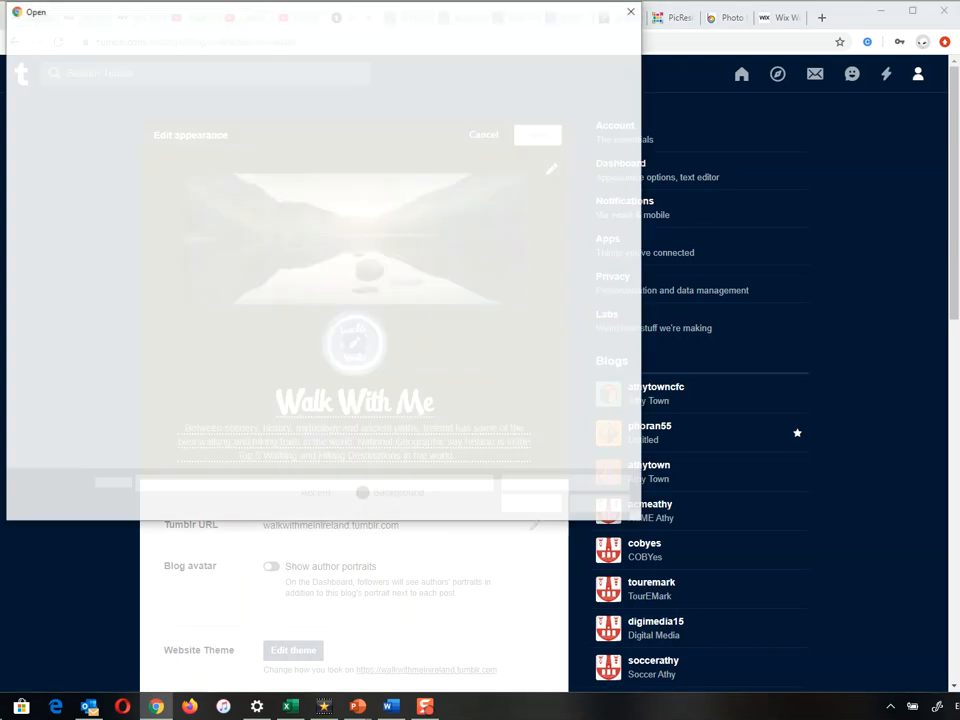
{"action": "left_click_drag", "start_coordinate": [637, 115], "coordinate": [637, 119]}
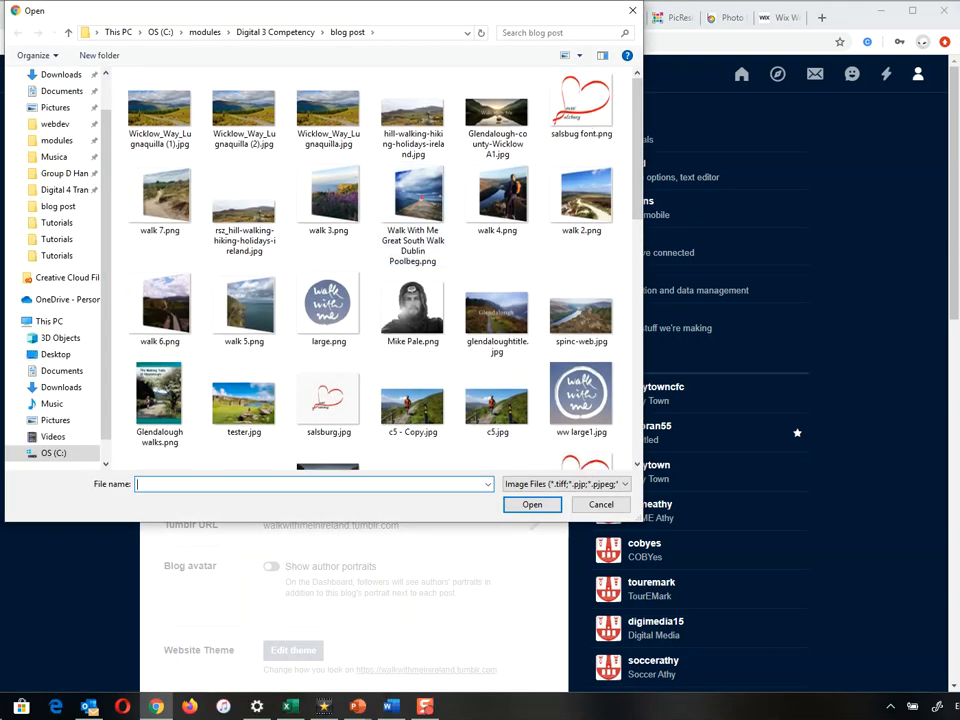
{"action": "scroll", "coordinate": [370, 270], "scroll_direction": "down", "scroll_amount": 3}
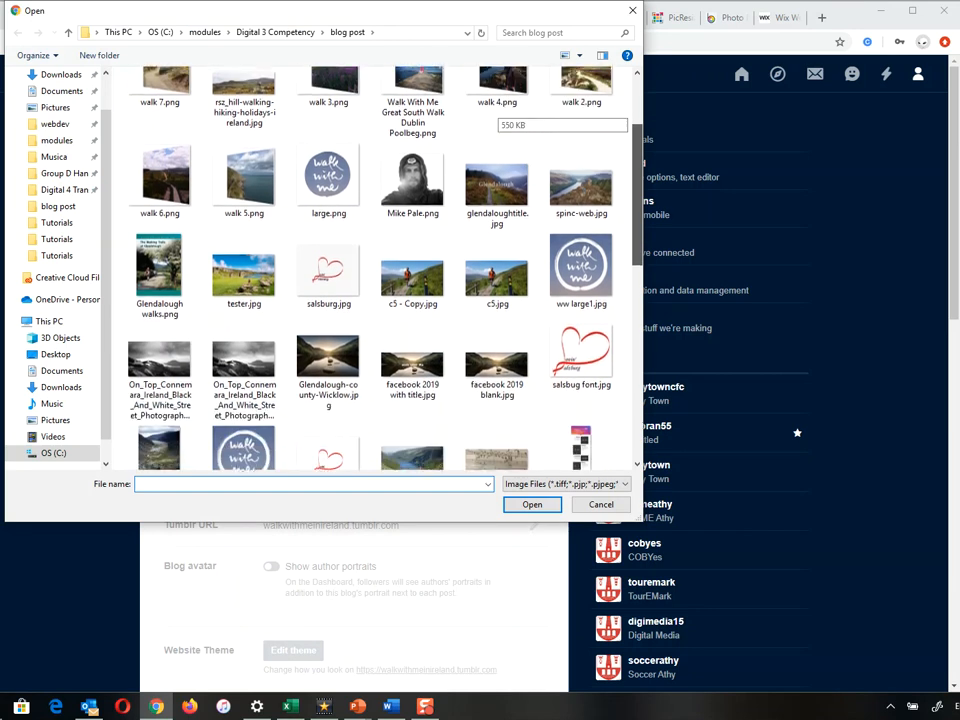
{"action": "left_click_drag", "start_coordinate": [637, 160], "coordinate": [637, 164]}
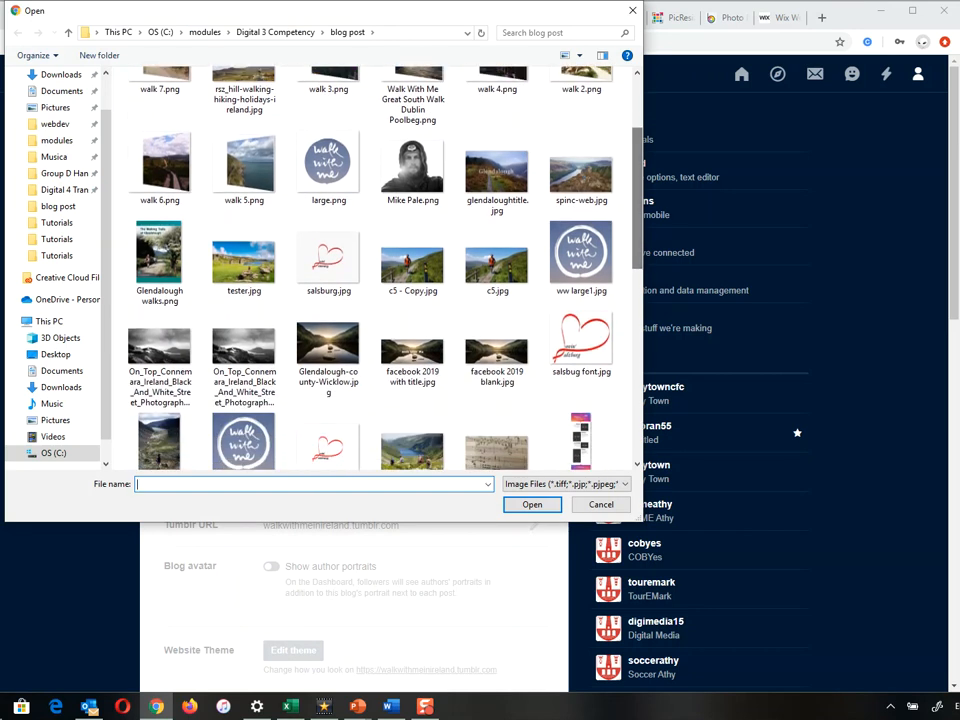
{"action": "double_click", "coordinate": [327, 350]}
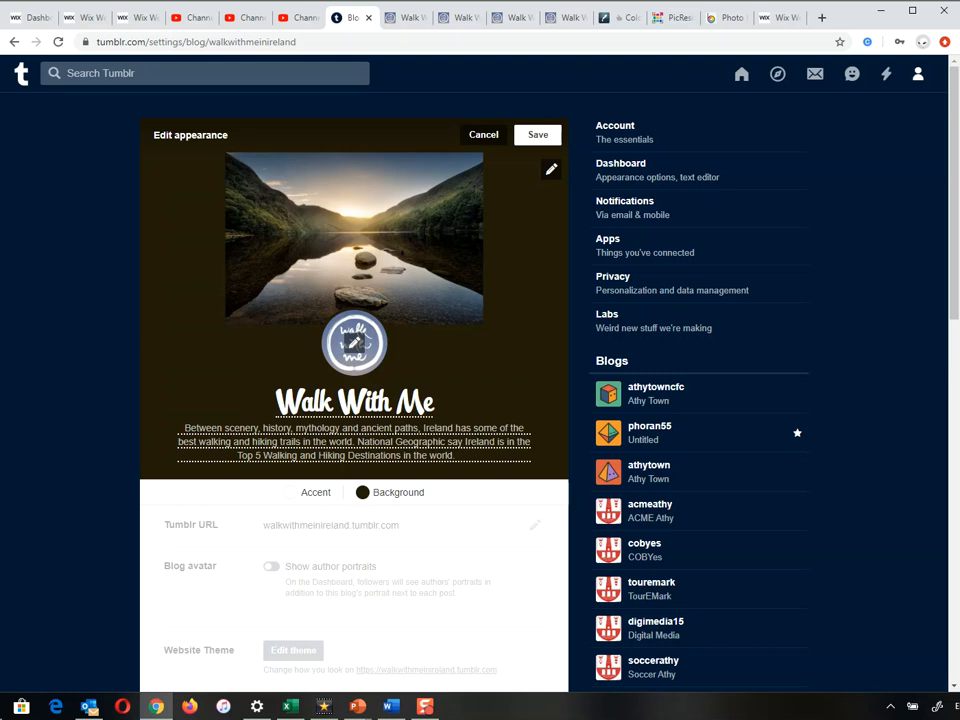
{"action": "left_click", "coordinate": [538, 135]}
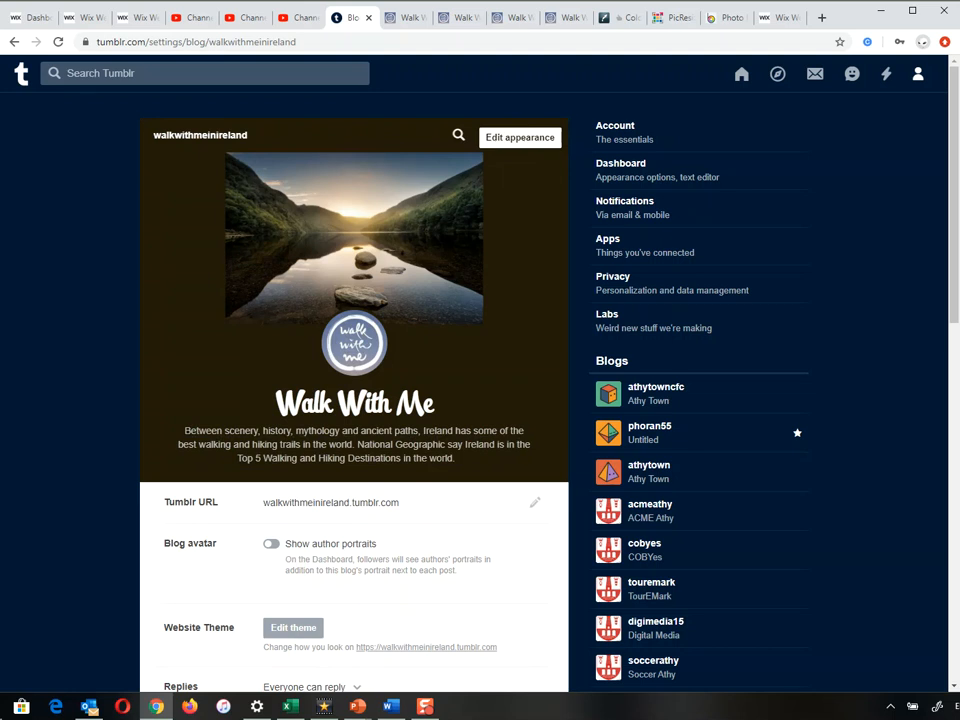
Turn on stretching of the header image in the website theme, save, exit and view the public blog page
{"action": "left_click", "coordinate": [293, 627]}
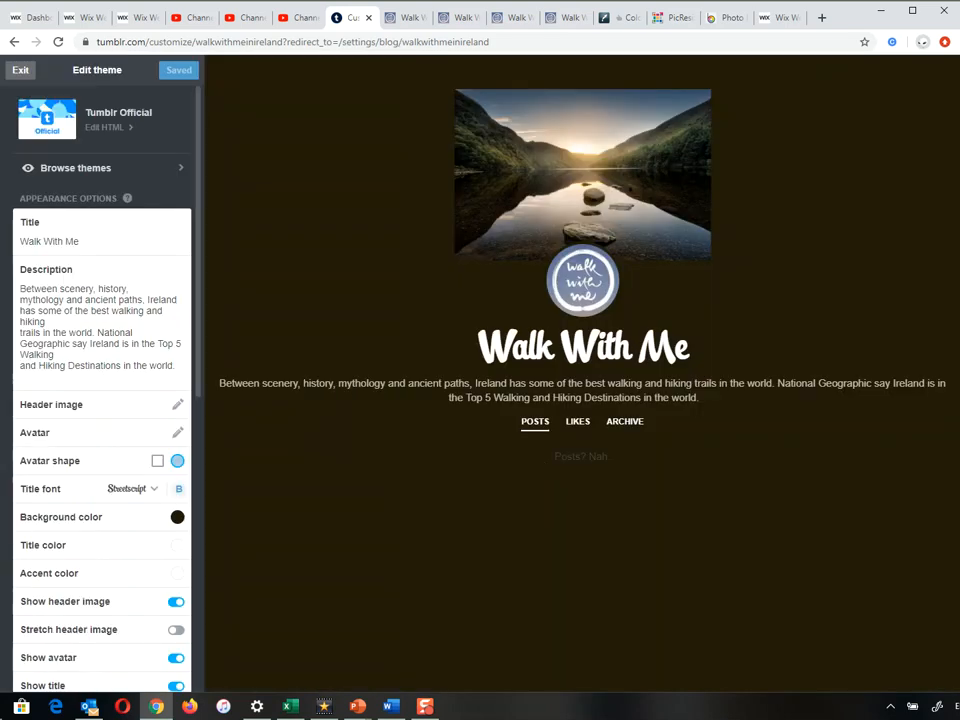
{"action": "scroll", "coordinate": [100, 400], "scroll_direction": "down", "scroll_amount": 3}
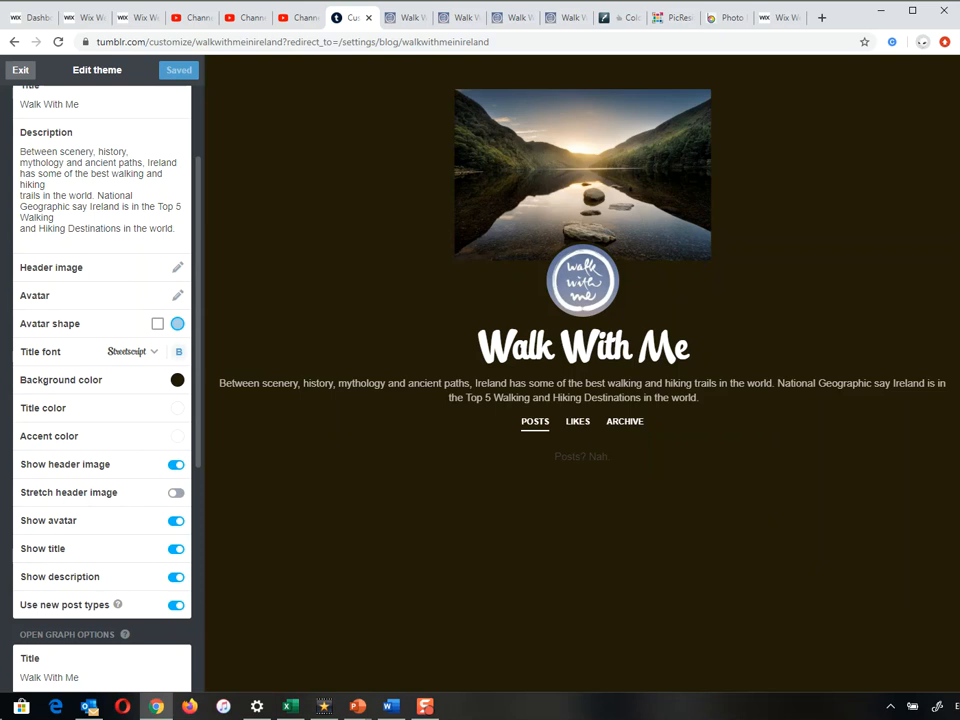
{"action": "left_click", "coordinate": [176, 492]}
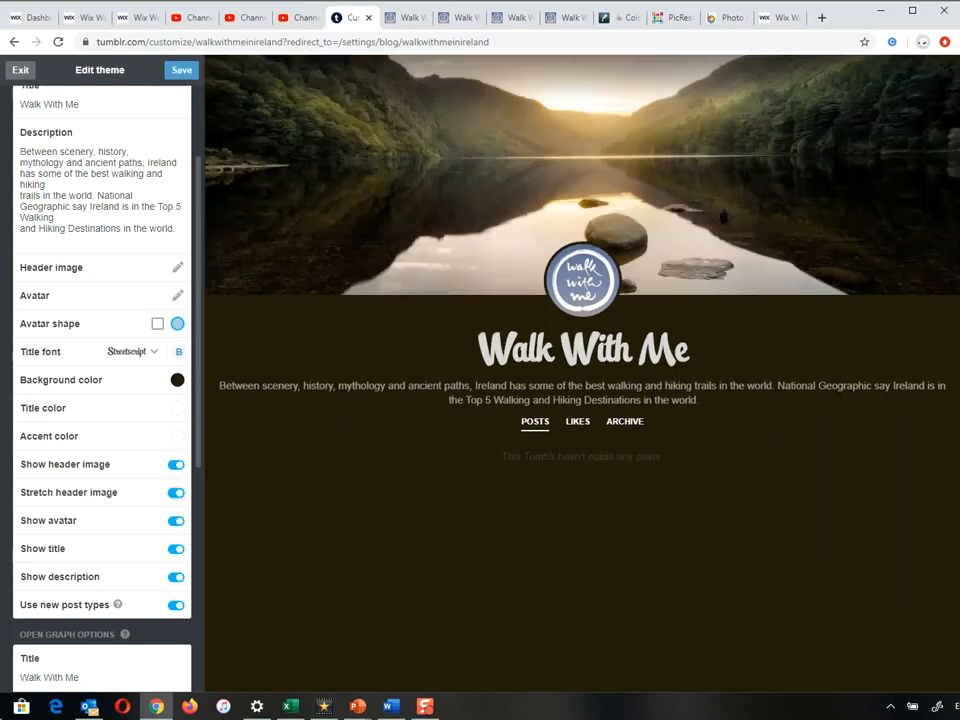
{"action": "left_click", "coordinate": [181, 70]}
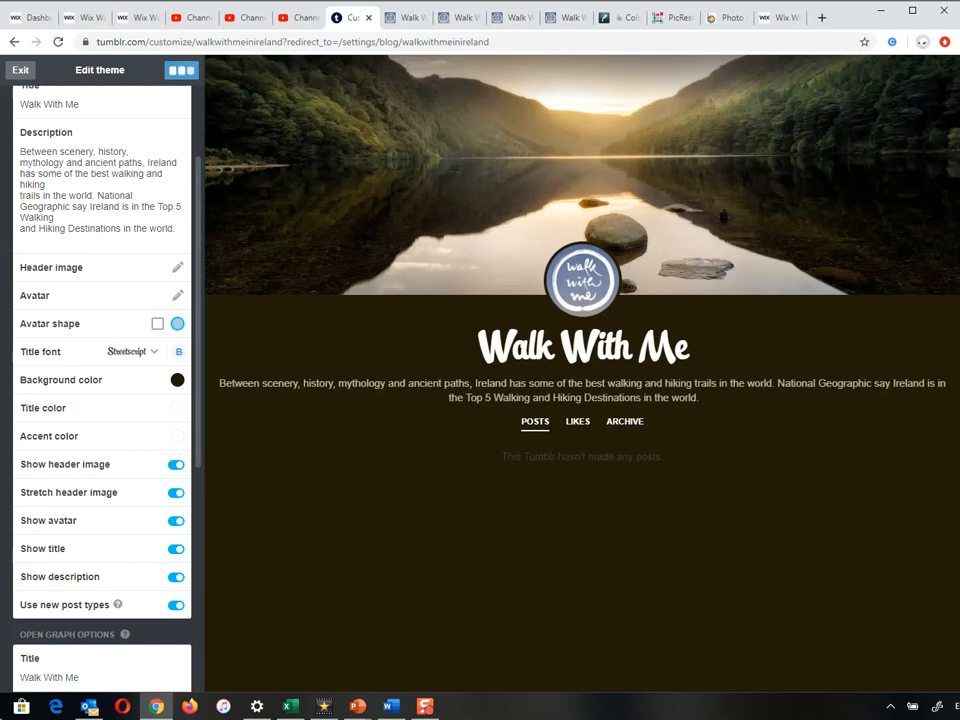
{"action": "left_click", "coordinate": [20, 70]}
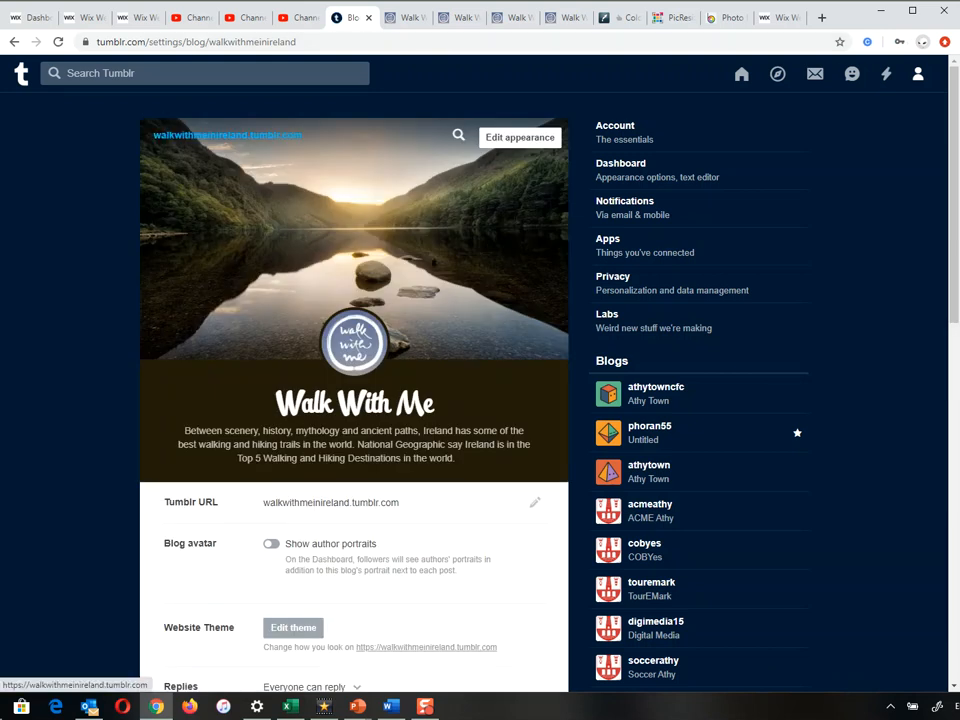
{"action": "left_click", "coordinate": [206, 135]}
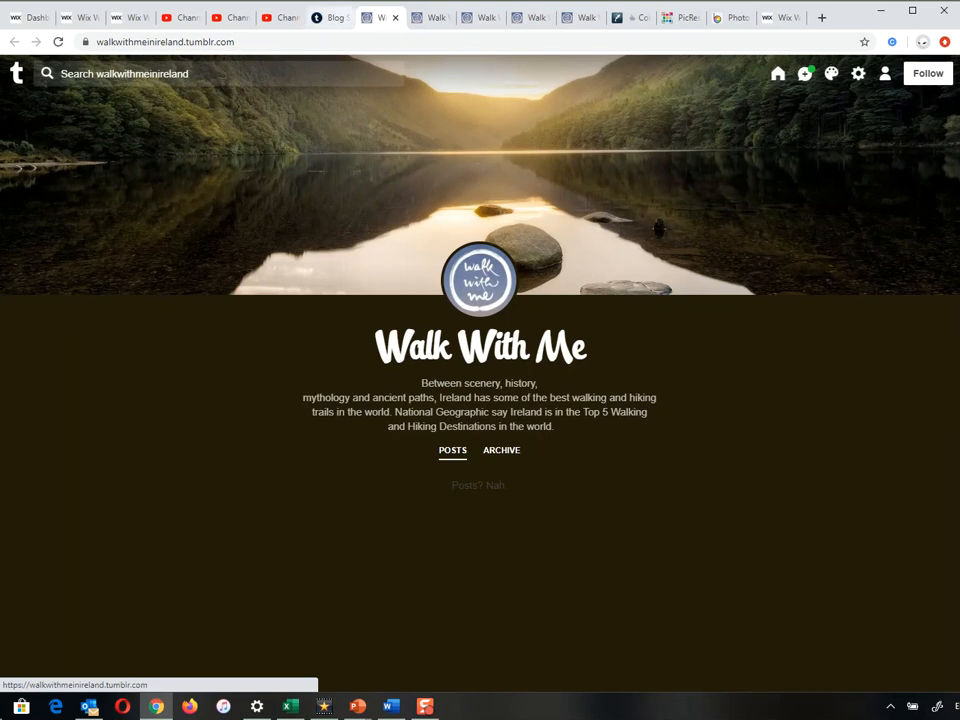
Close all the open public blog page tabs and return to the blog settings
{"action": "left_click", "coordinate": [395, 17]}
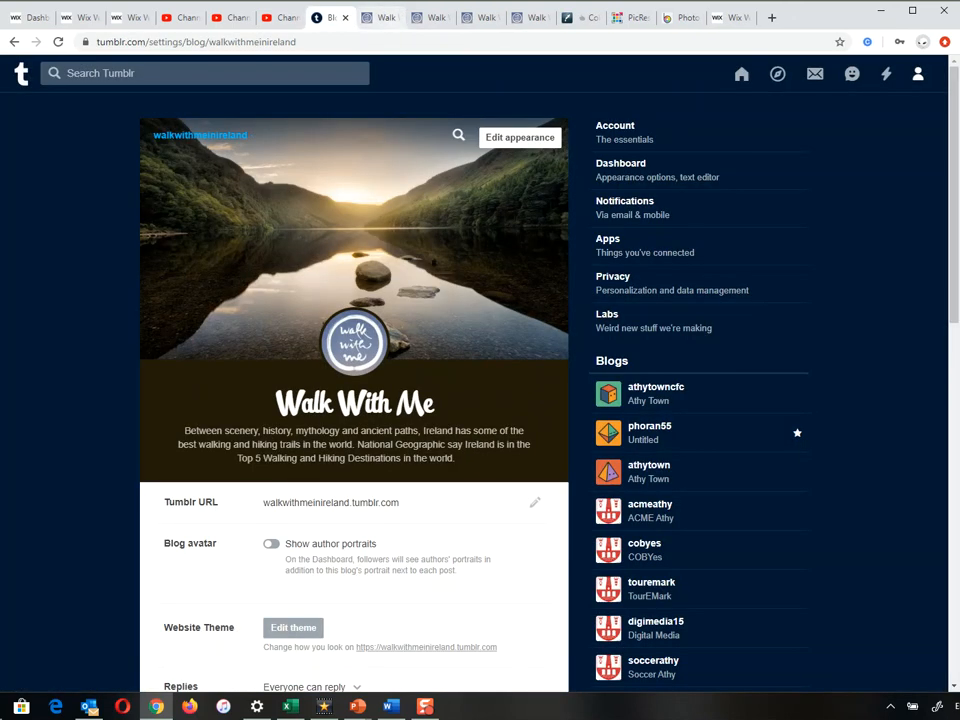
{"action": "left_click", "coordinate": [395, 17]}
{"action": "left_click", "coordinate": [395, 17]}
{"action": "left_click", "coordinate": [395, 17]}
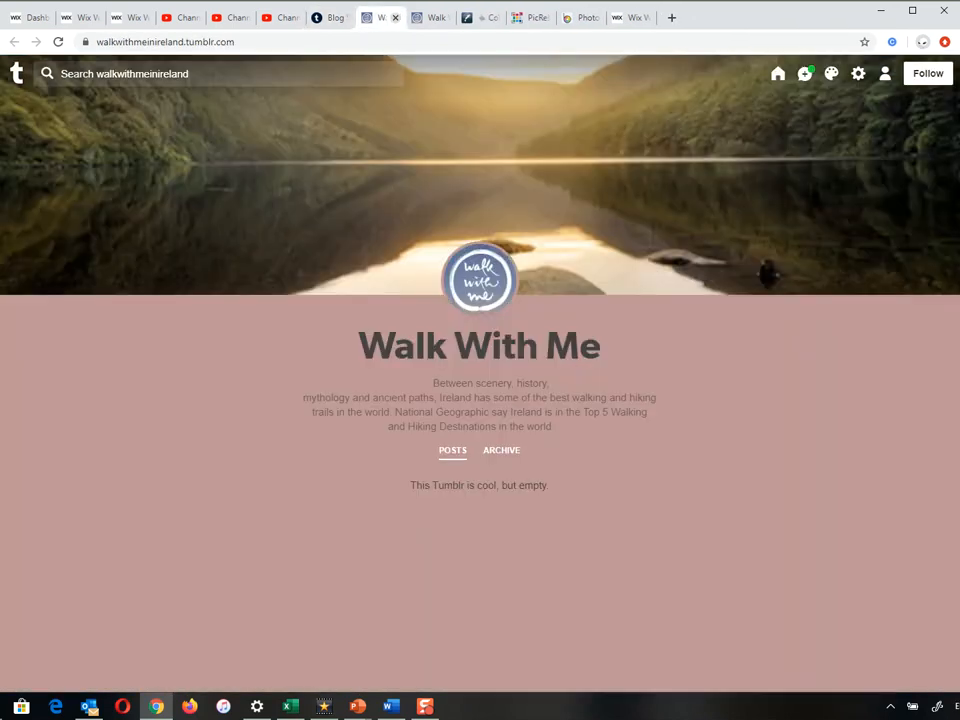
{"action": "left_click", "coordinate": [395, 17]}
{"action": "left_click", "coordinate": [395, 17]}
{"action": "left_click", "coordinate": [333, 17]}
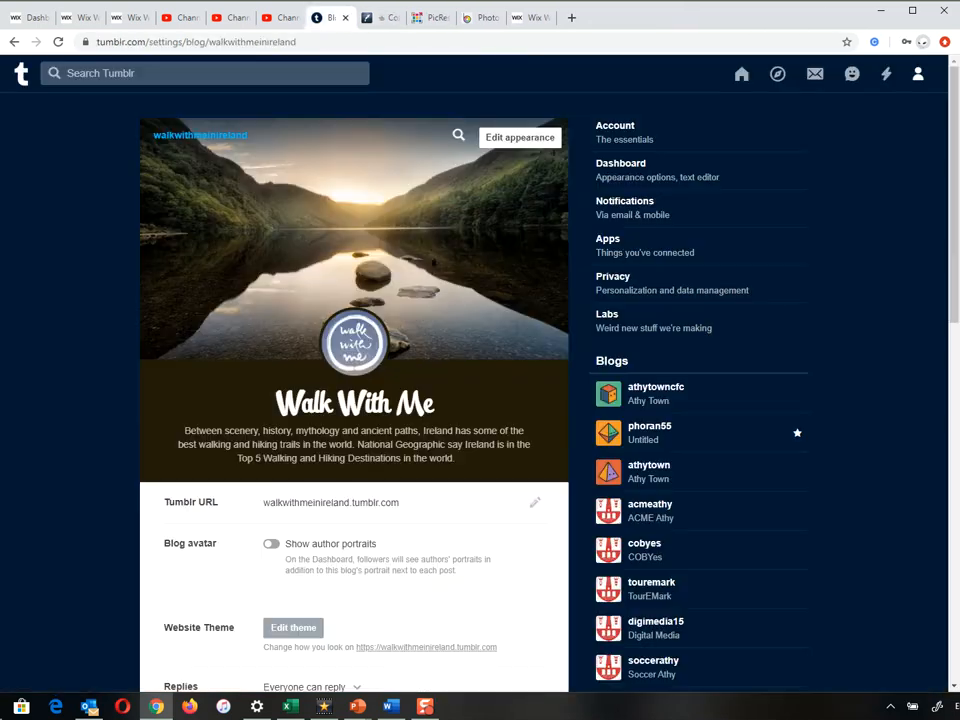
Set the blog's replies to "Members and Tumblrs following you for a week can reply"
{"action": "scroll", "coordinate": [480, 400], "scroll_direction": "down", "scroll_amount": 4}
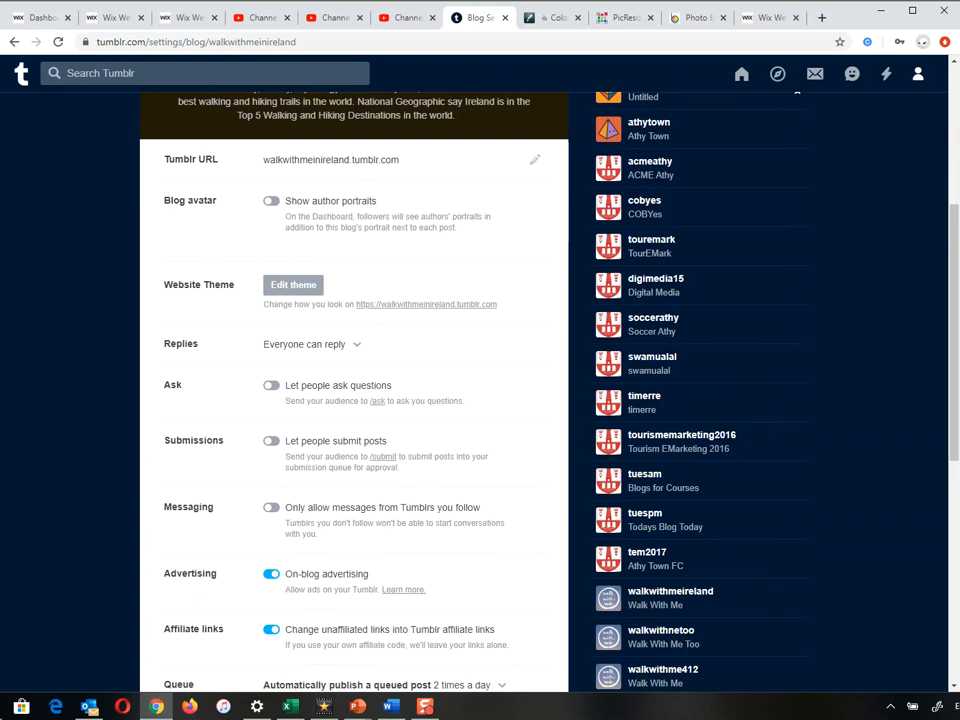
{"action": "left_click", "coordinate": [355, 344]}
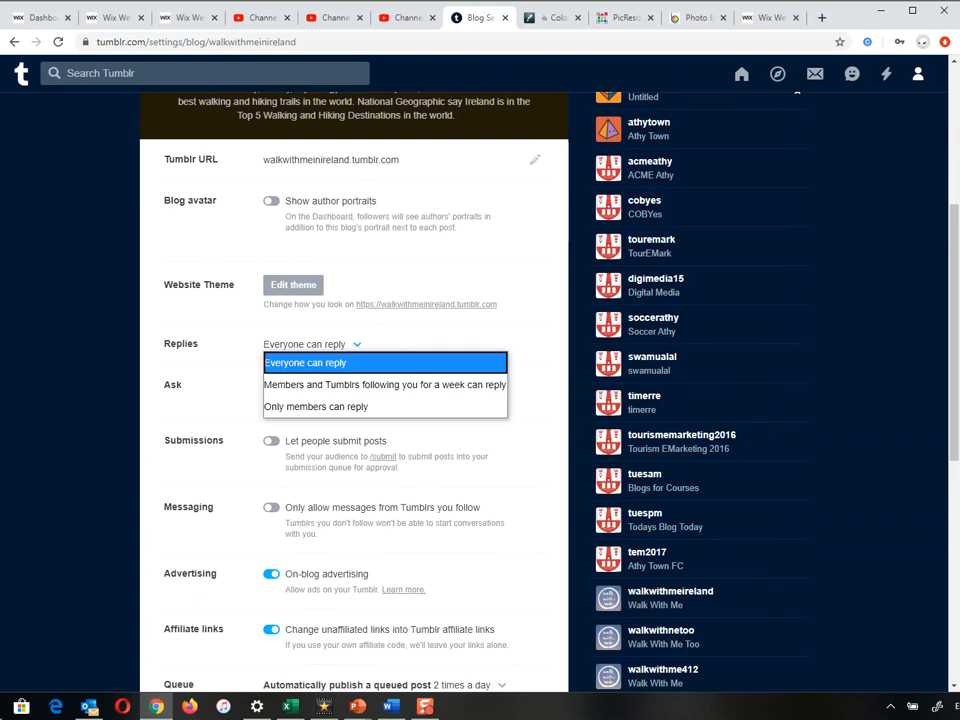
{"action": "key", "text": "Down"}
{"action": "key", "text": "Down"}
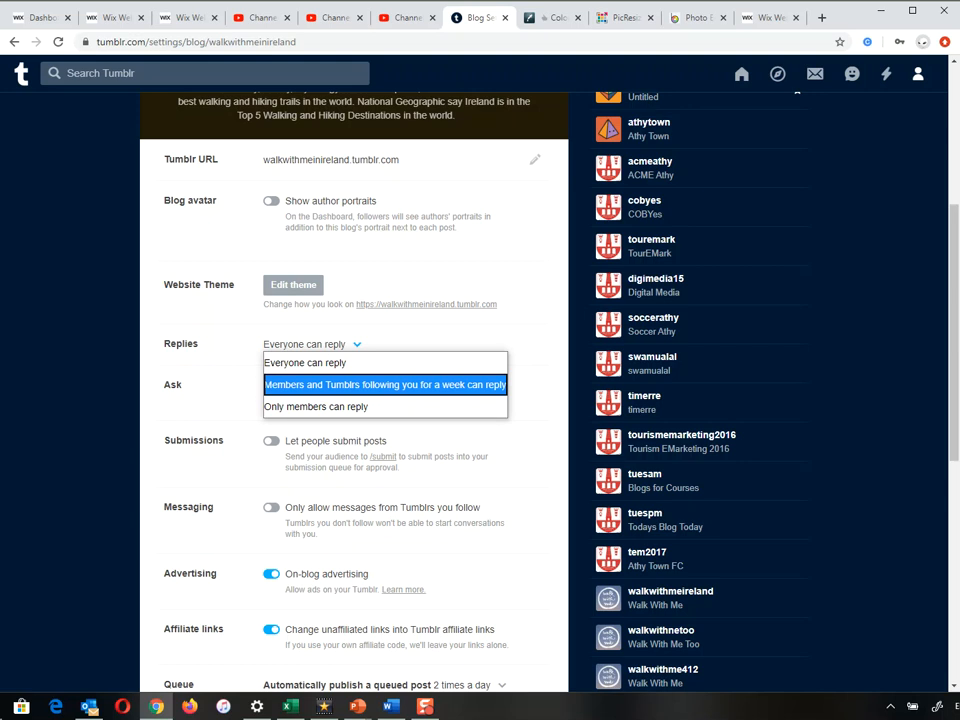
{"action": "key", "text": "Return"}
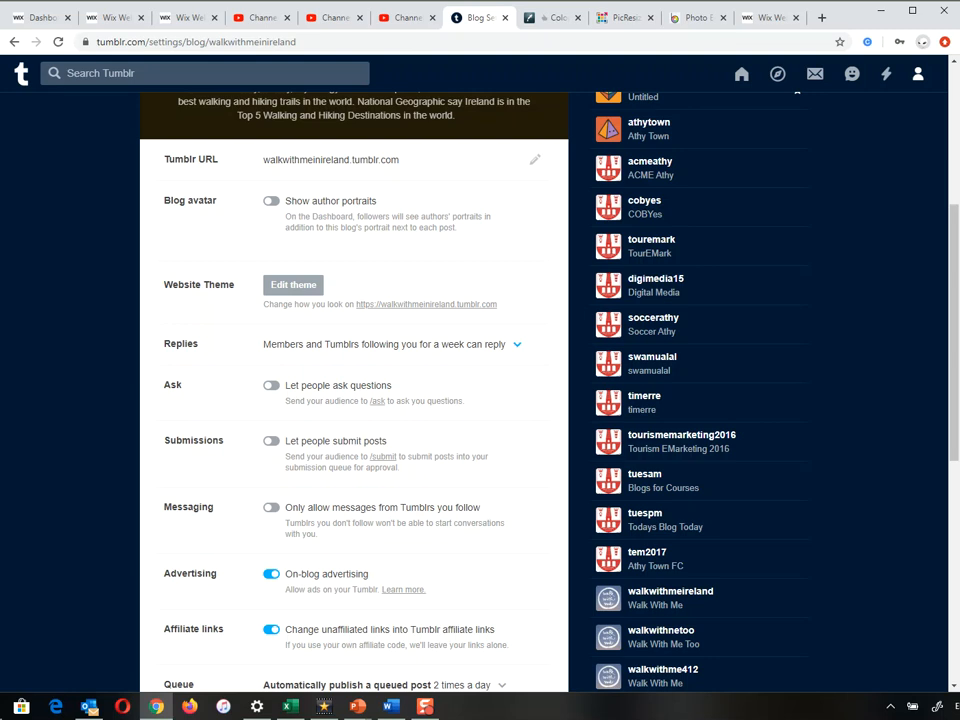
Set the queue to automatically publish a queued post 50 times a day
{"action": "scroll", "coordinate": [480, 390], "scroll_direction": "down", "scroll_amount": 3}
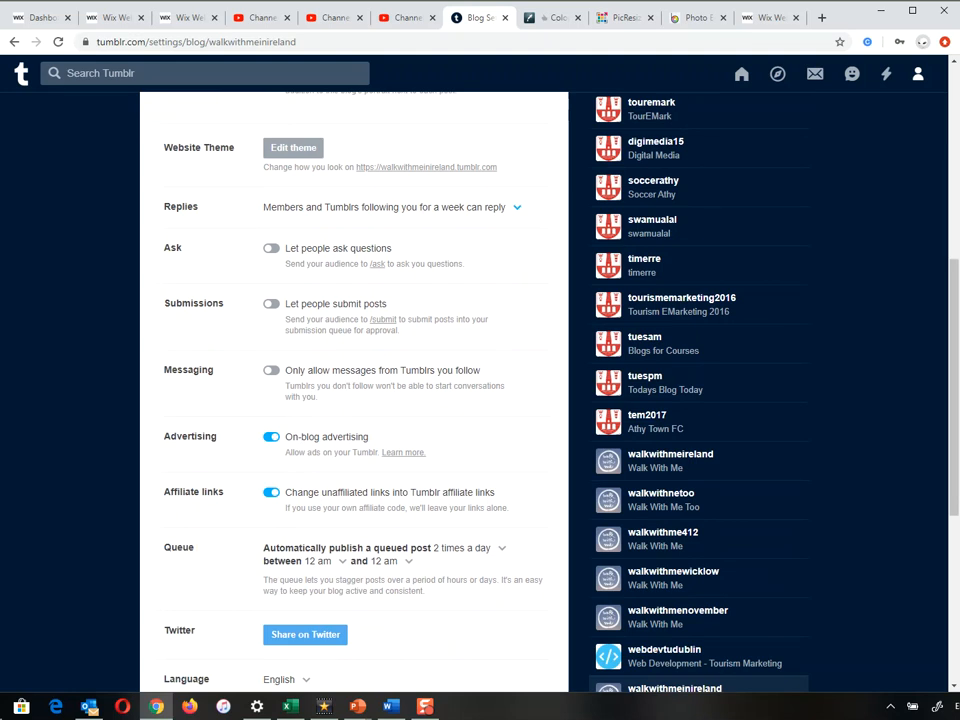
{"action": "scroll", "coordinate": [480, 390], "scroll_direction": "down", "scroll_amount": 2}
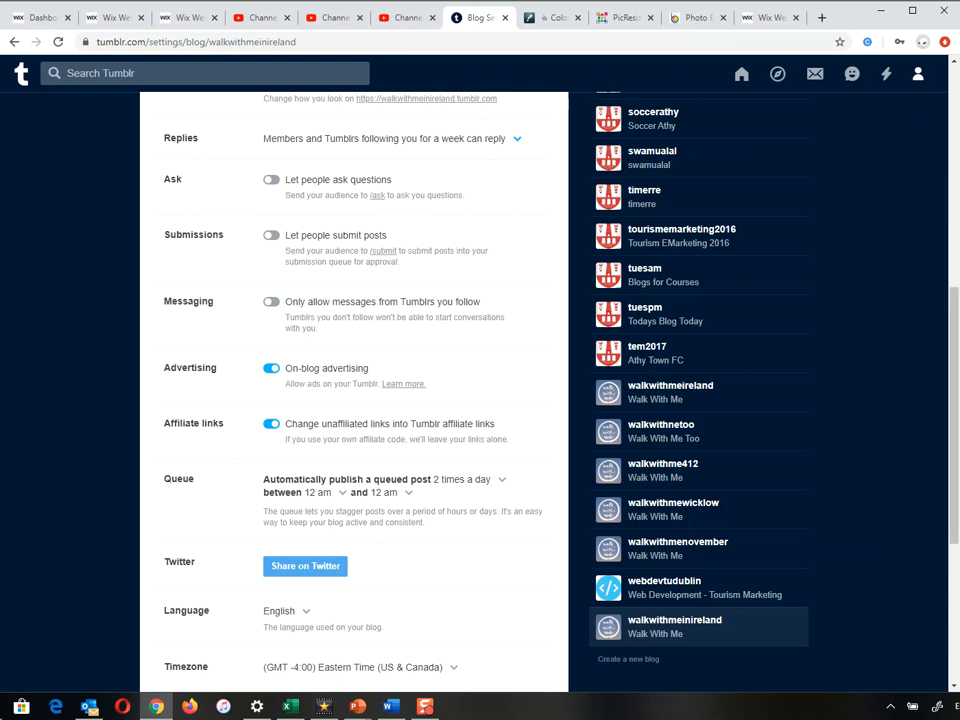
{"action": "left_click", "coordinate": [500, 480]}
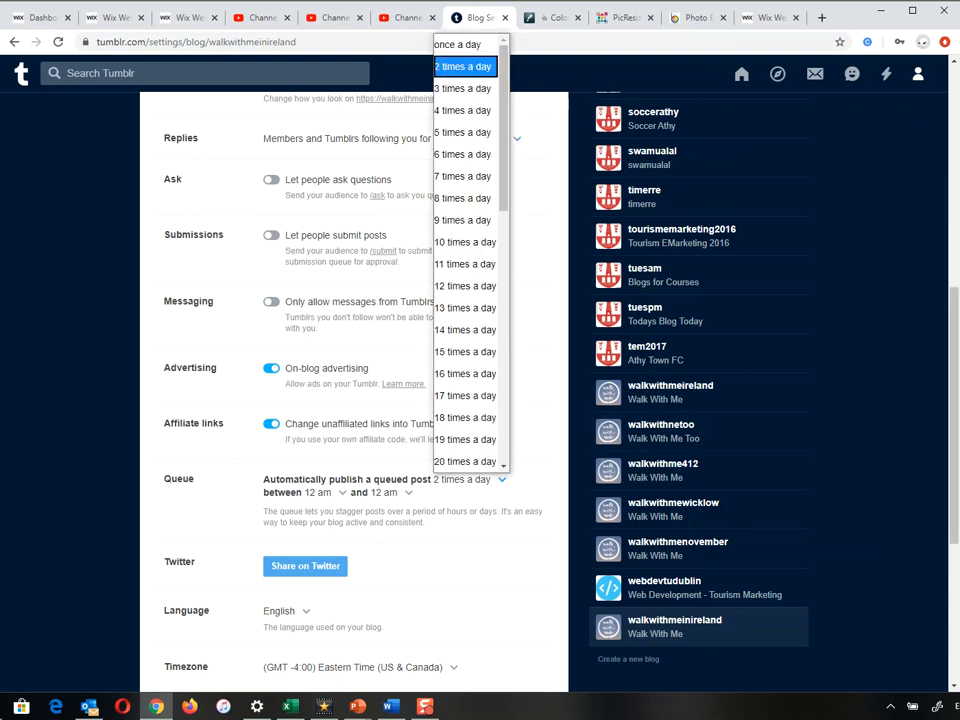
{"action": "left_click_drag", "start_coordinate": [503, 197], "coordinate": [503, 440]}
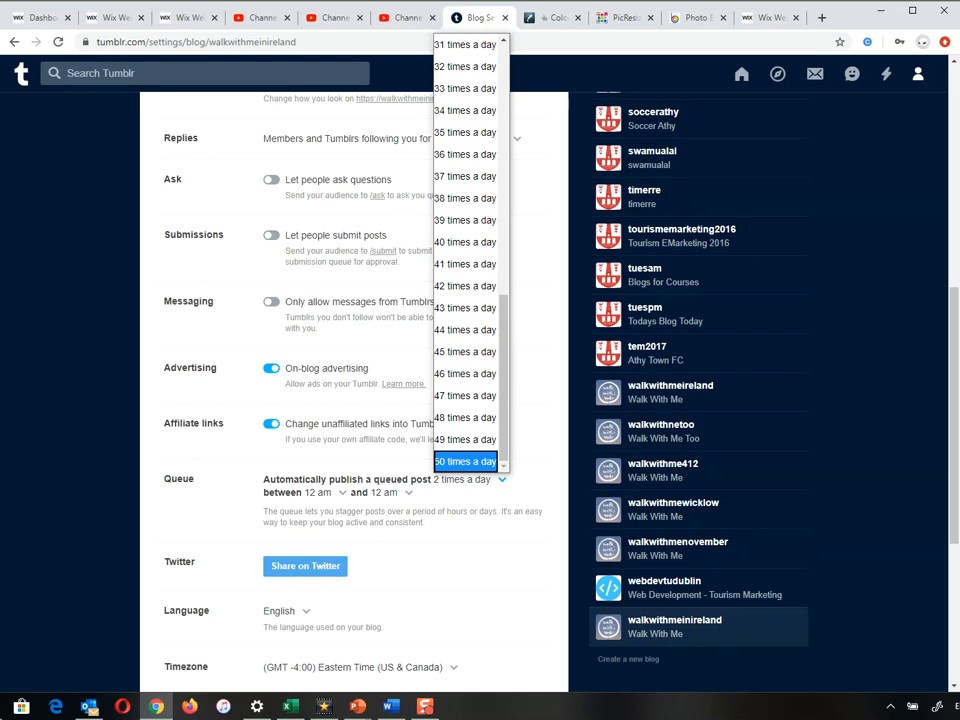
{"action": "left_click", "coordinate": [465, 461]}
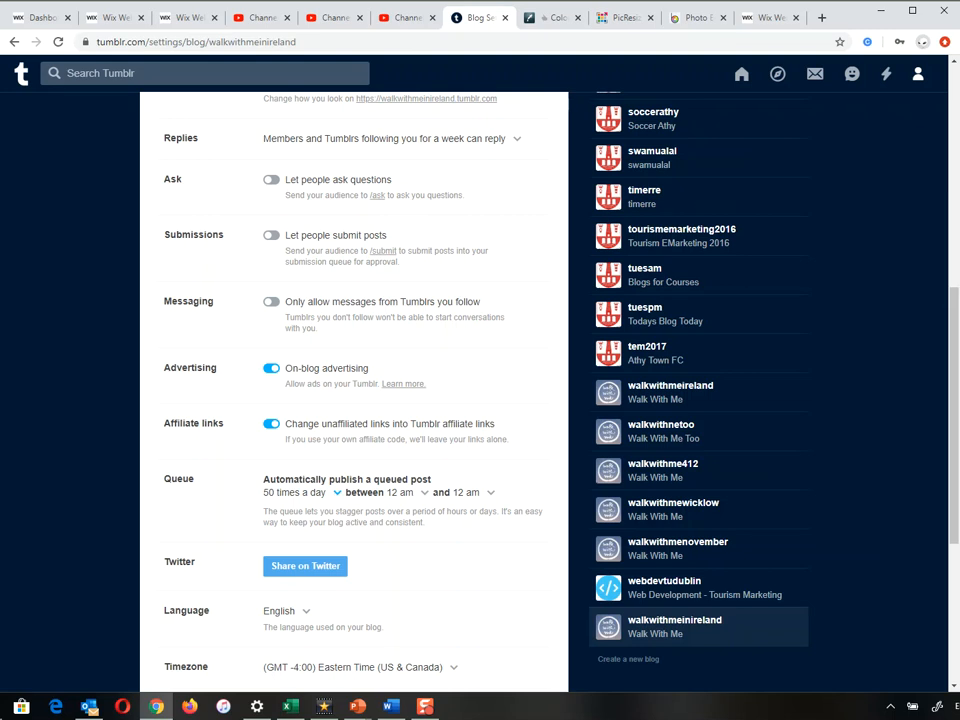
View the Twitter sharing authorization page, return to the blog settings and review the options from visibility and export up to the header
{"action": "left_click", "coordinate": [305, 566]}
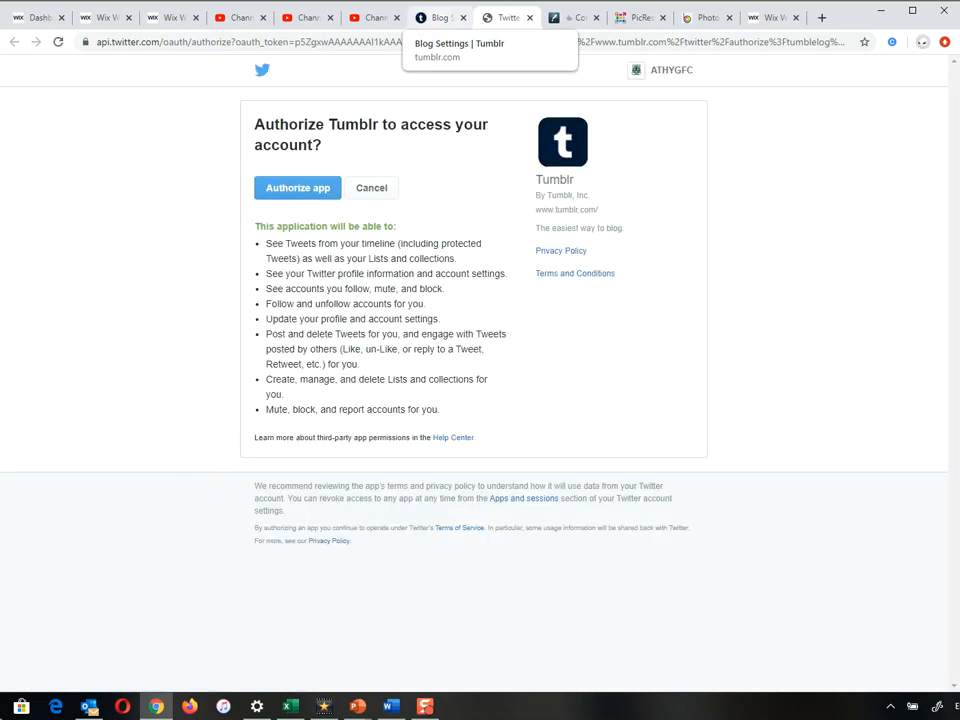
{"action": "left_click", "coordinate": [440, 17]}
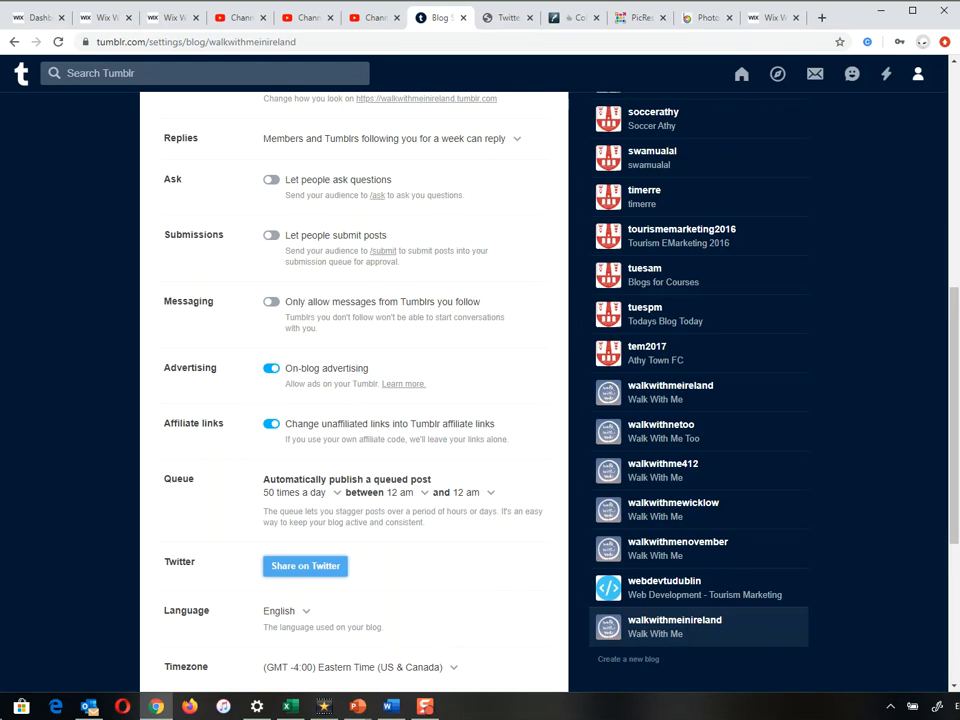
{"action": "scroll", "coordinate": [480, 390], "scroll_direction": "down", "scroll_amount": 1}
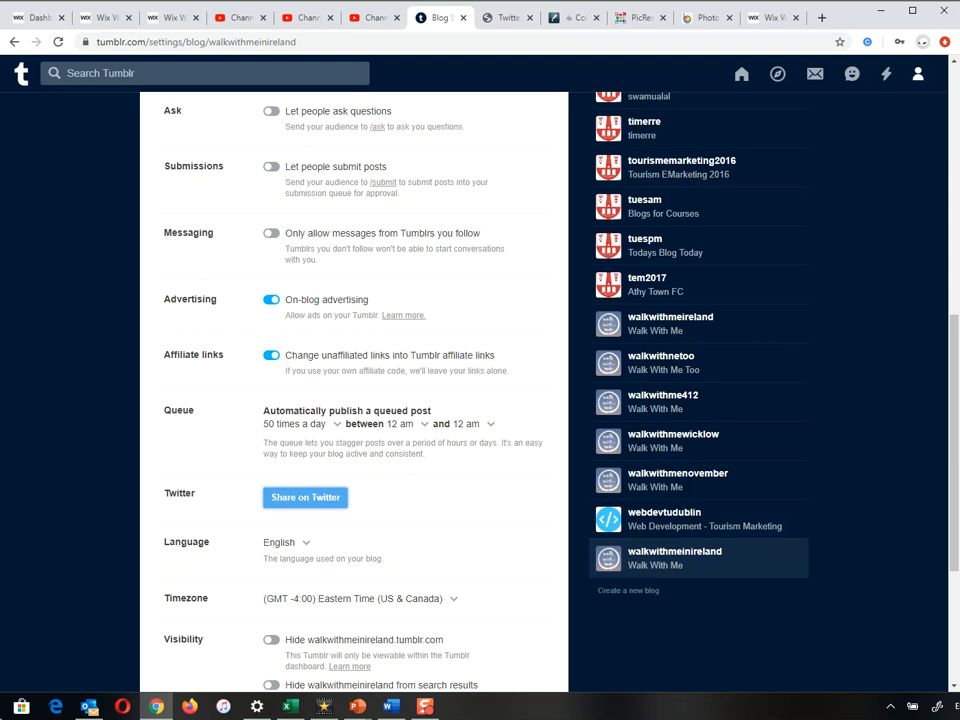
{"action": "scroll", "coordinate": [480, 390], "scroll_direction": "down", "scroll_amount": 2}
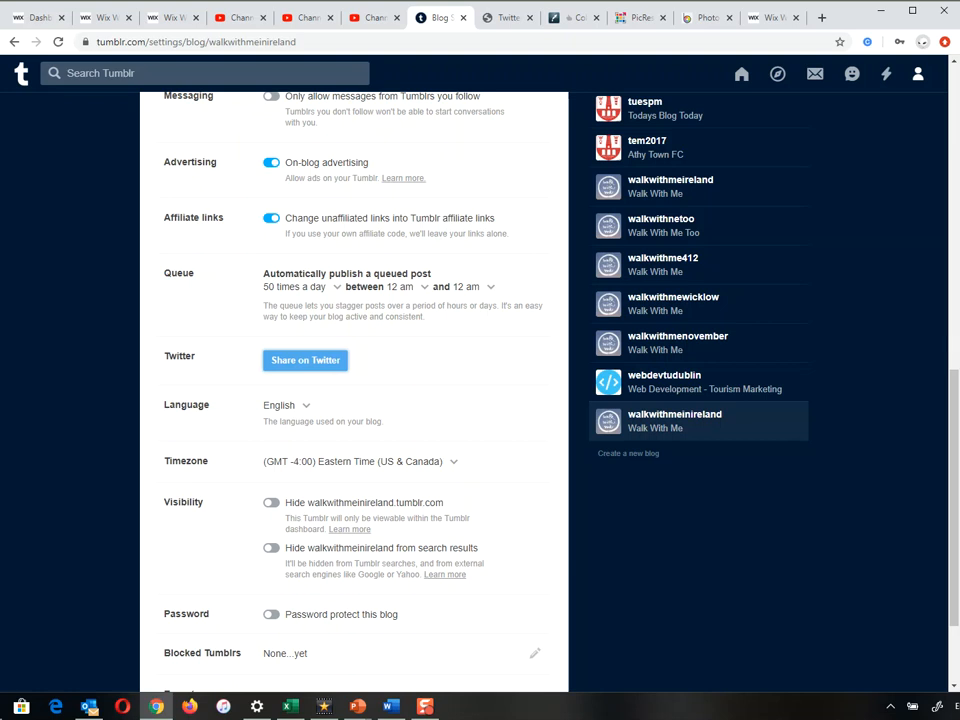
{"action": "scroll", "coordinate": [354, 390], "scroll_direction": "down", "scroll_amount": 2}
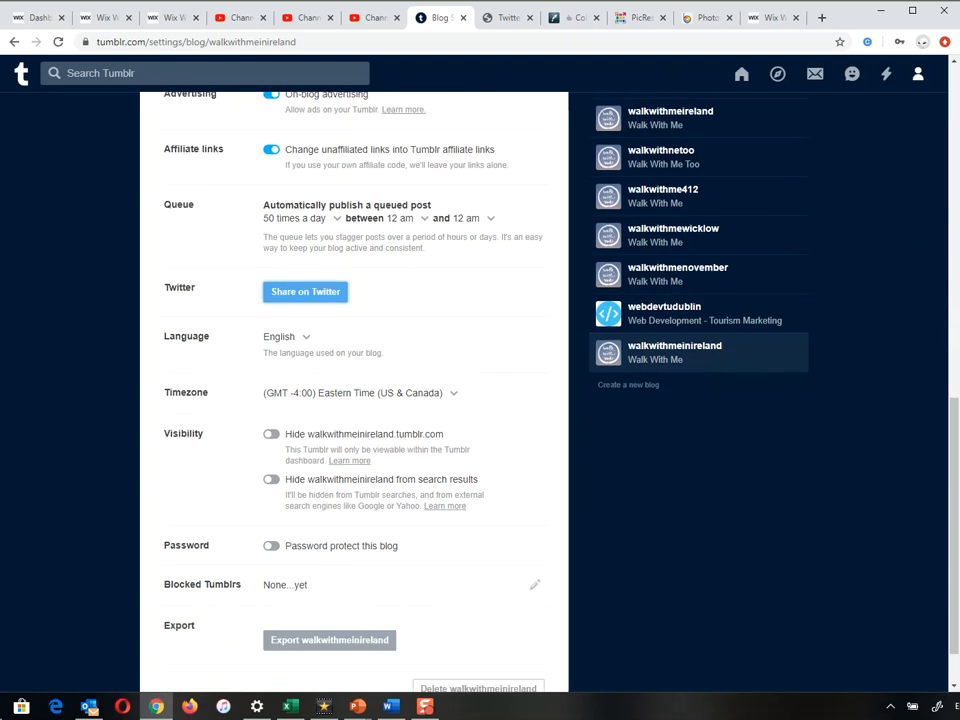
{"action": "scroll", "coordinate": [354, 390], "scroll_direction": "down", "scroll_amount": 1}
{"action": "scroll", "coordinate": [354, 390], "scroll_direction": "up", "scroll_amount": 5}
{"action": "scroll", "coordinate": [354, 390], "scroll_direction": "up", "scroll_amount": 4}
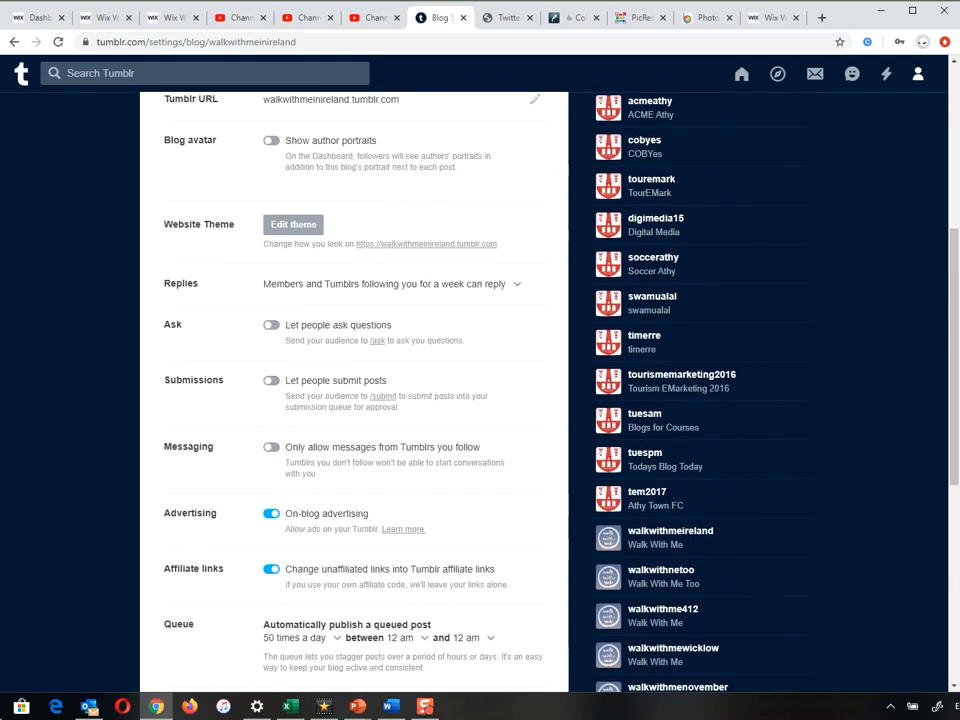
{"action": "scroll", "coordinate": [354, 390], "scroll_direction": "down", "scroll_amount": 2}
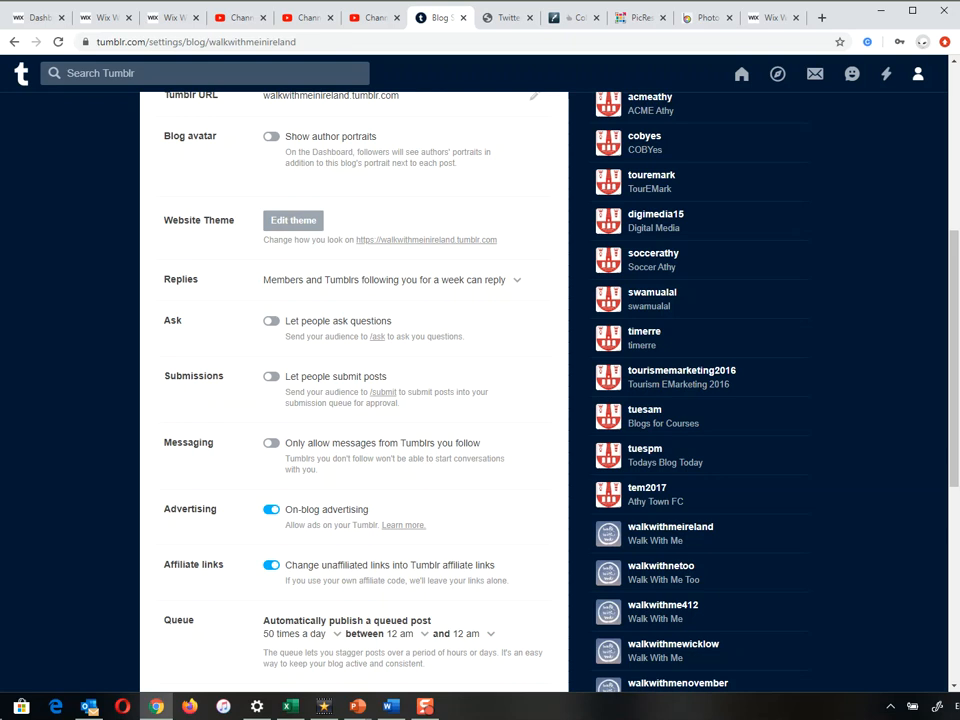
{"action": "scroll", "coordinate": [790, 432], "scroll_direction": "up", "scroll_amount": 5}
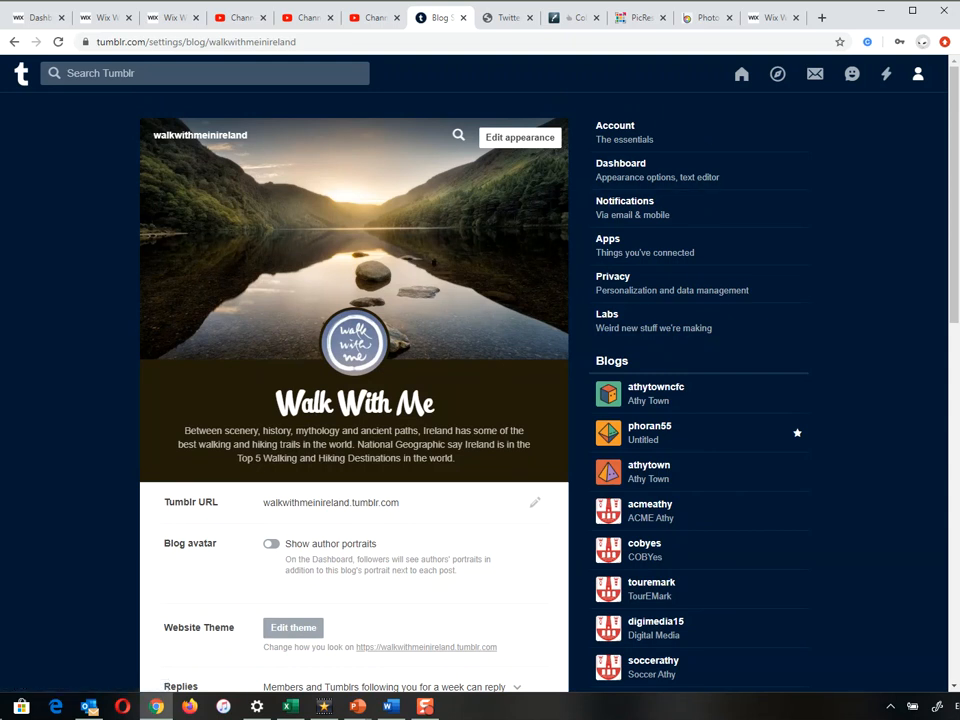
Open the posts page of the walkwithmeinireland blog and start a new text post
{"action": "left_click", "coordinate": [918, 73]}
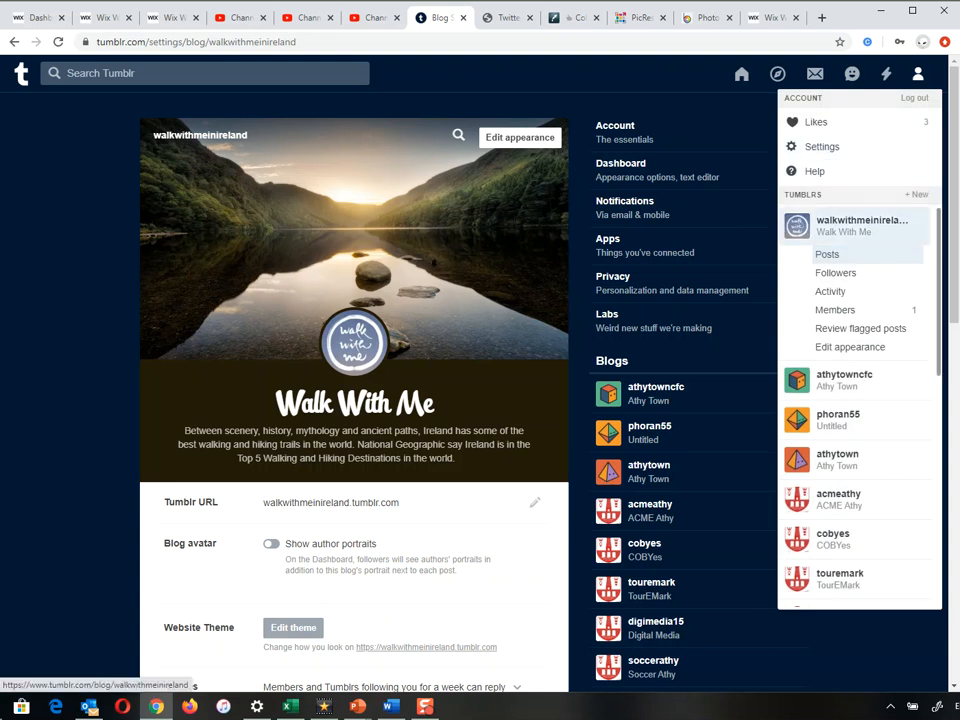
{"action": "left_click", "coordinate": [827, 254]}
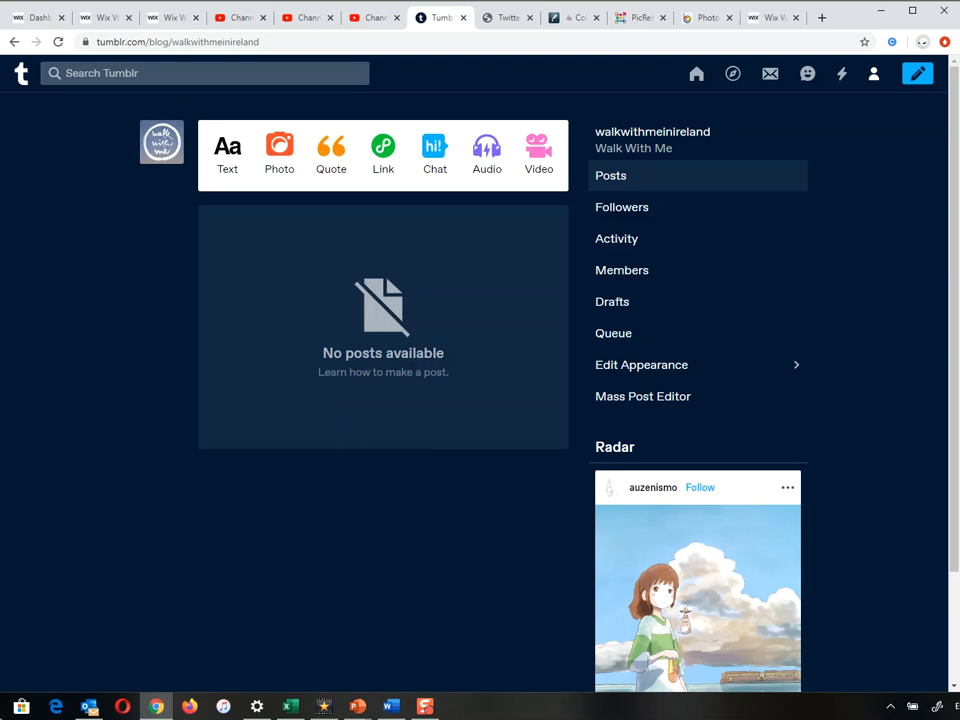
{"action": "left_click", "coordinate": [228, 153]}
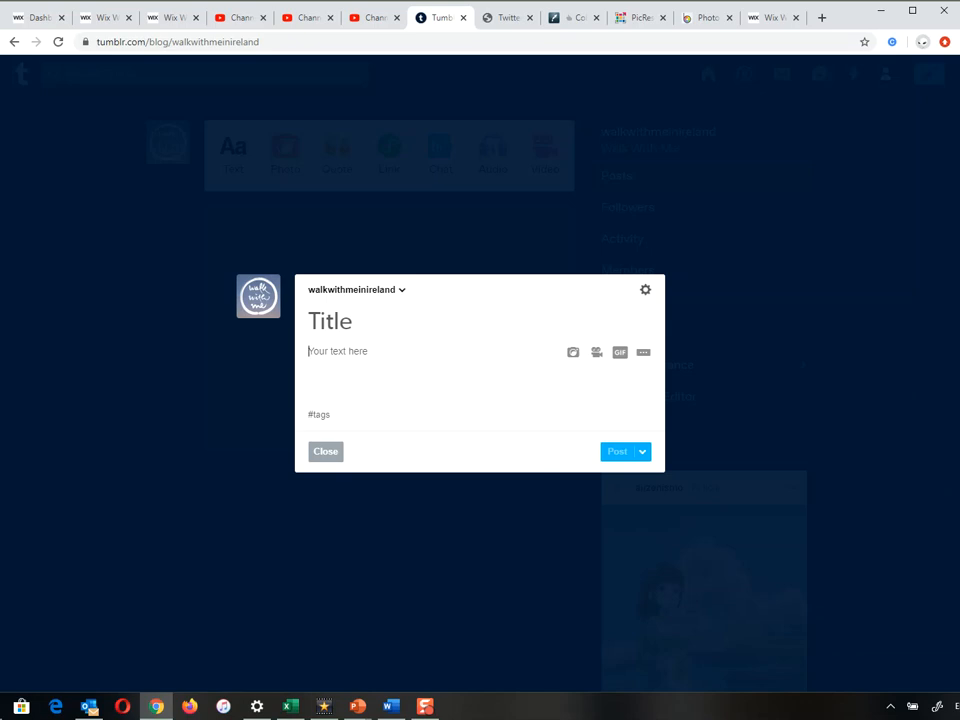
Copy the heading "Welcome to the Walk With Me Blog" from Walking Blog Posts.docx in Word into the post's title
{"action": "key", "text": "alt+Tab"}
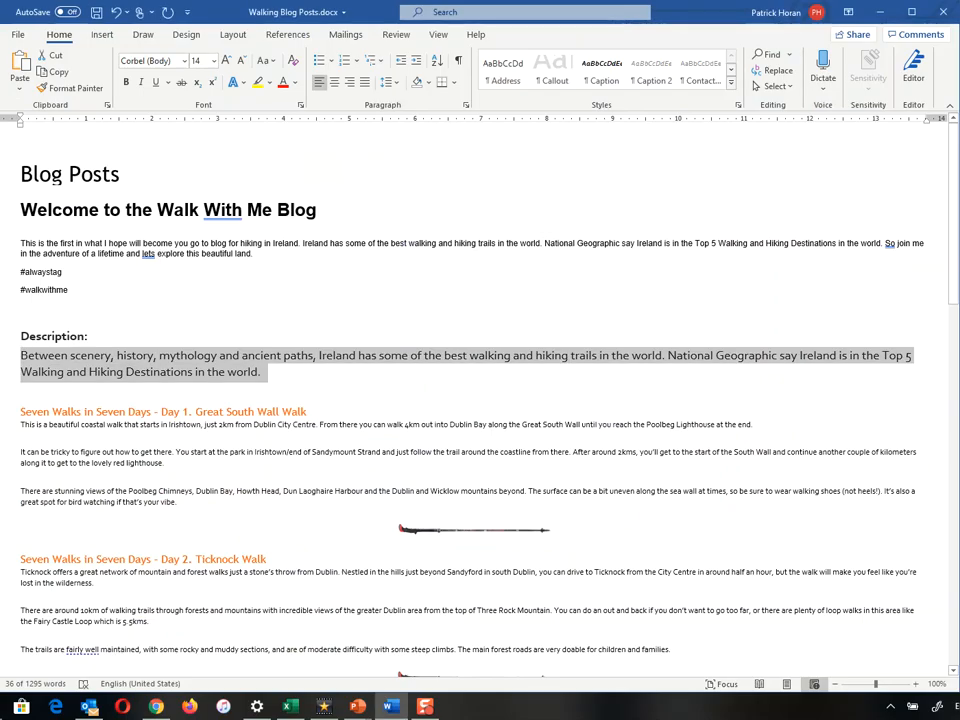
{"action": "left_click", "coordinate": [63, 272]}
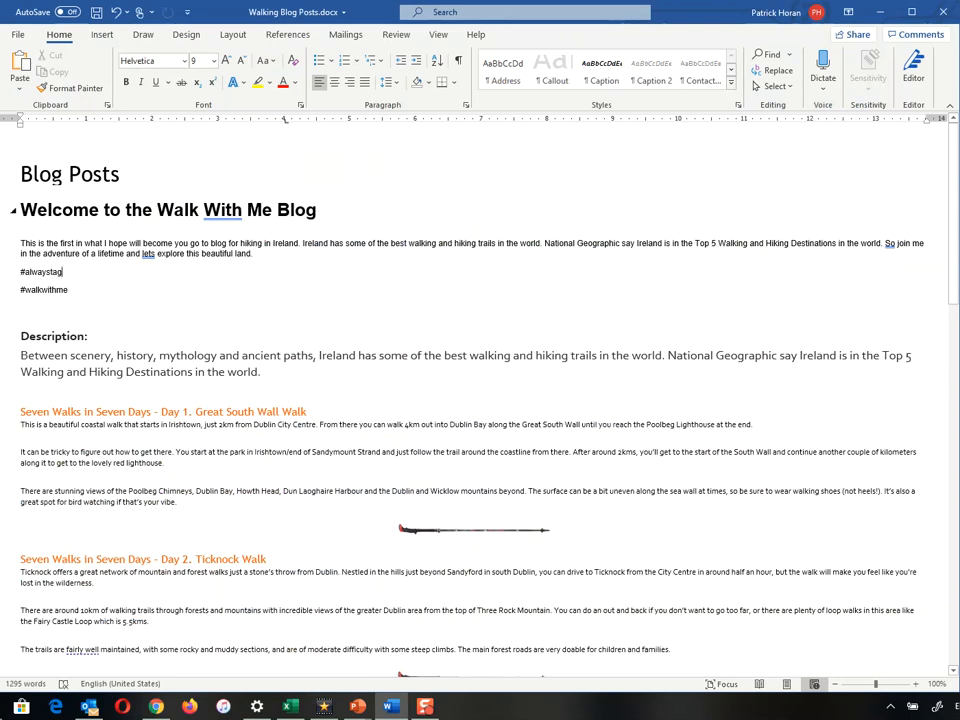
{"action": "left_click_drag", "start_coordinate": [318, 210], "coordinate": [21, 210]}
{"action": "key", "text": "ctrl+c"}
{"action": "key", "text": "alt+Tab"}
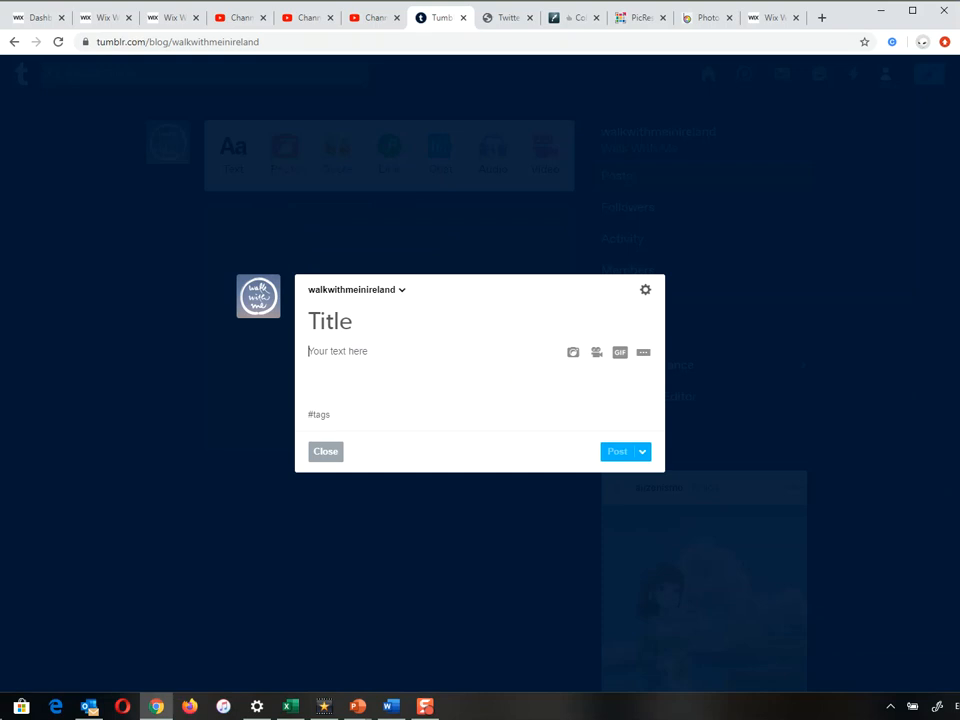
{"action": "left_click", "coordinate": [330, 321]}
{"action": "key", "text": "ctrl+v"}
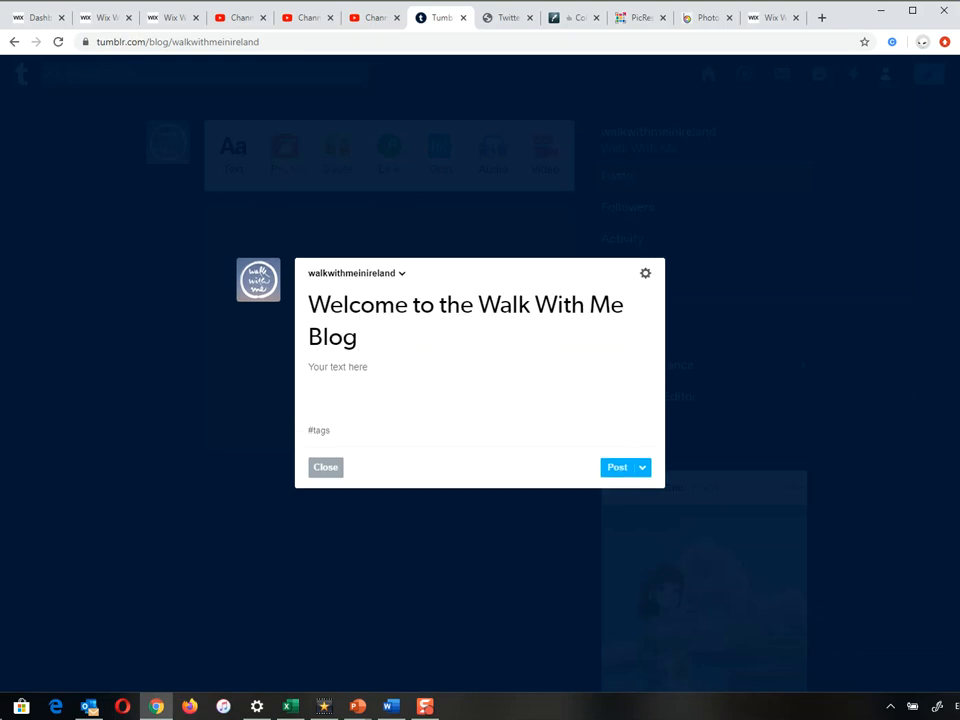
Copy the introductory paragraph beginning "This is the first in what I hope" from the Word document into the post's body
{"action": "left_click", "coordinate": [338, 367]}
{"action": "key", "text": "alt+Tab"}
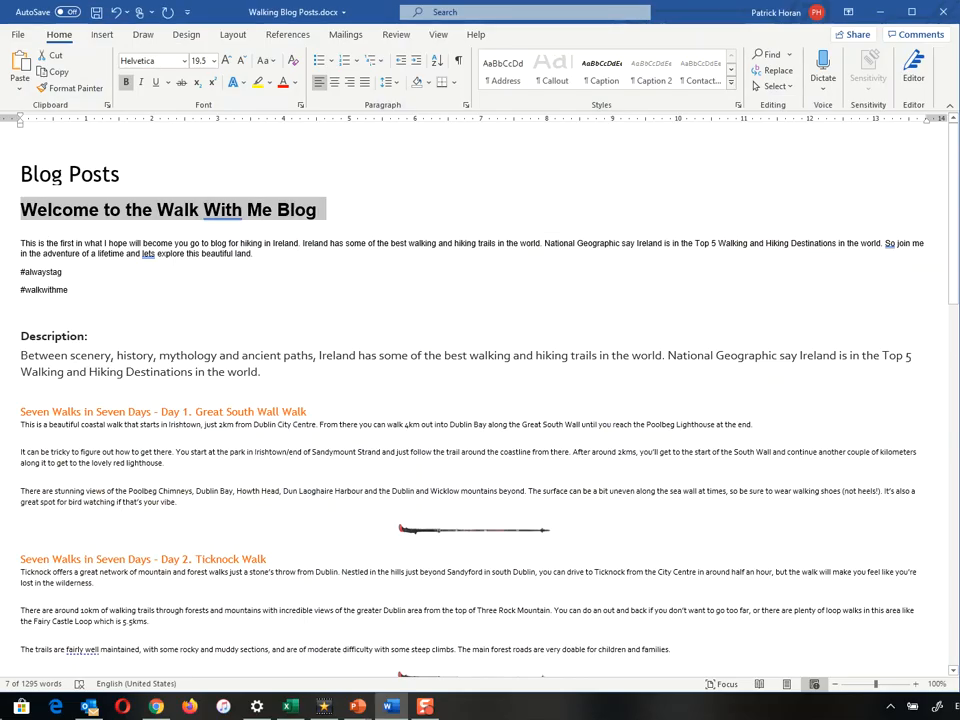
{"action": "left_click_drag", "start_coordinate": [253, 254], "coordinate": [165, 254]}
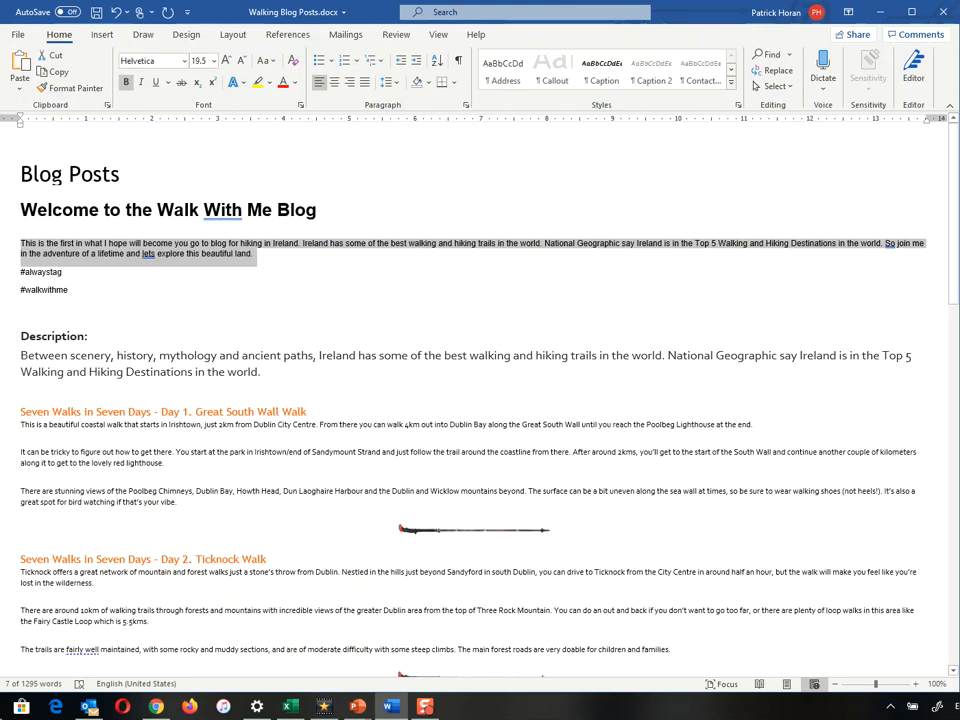
{"action": "key", "text": "alt+Tab"}
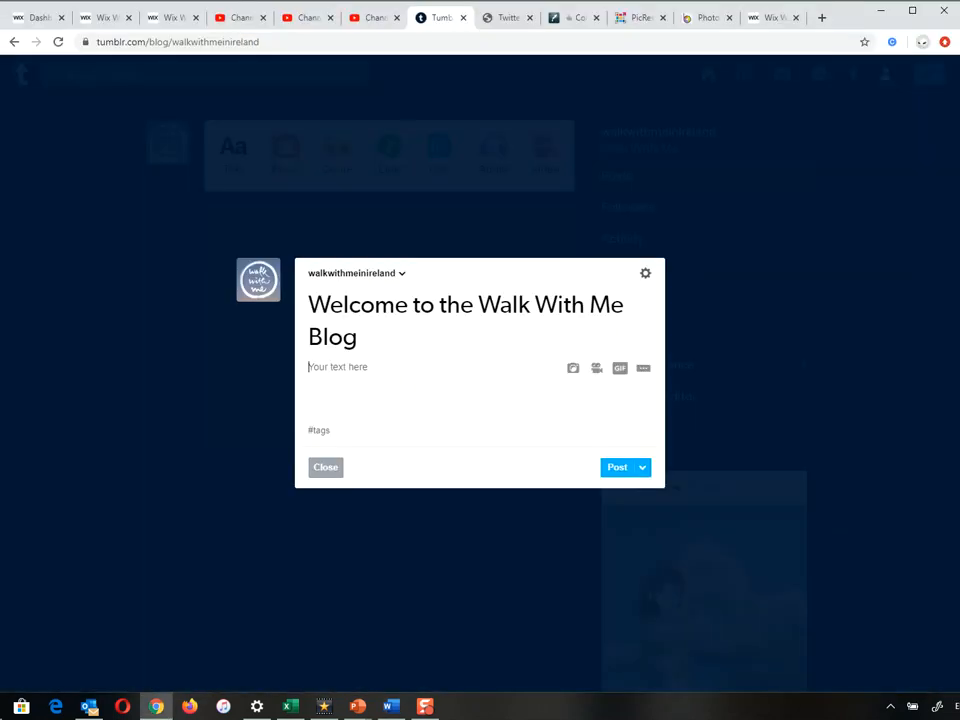
{"action": "type", "text": "This is the first in what I hope will become you go to blog for hiking in Ireland. Ireland has some of the best walking and hiking trails in the world. National Geographic say Ireland is in the Top 5 Walking and Hiking Destinations in the world. So join me in the adventure of a lifetime and lets explore this beautiful land."}
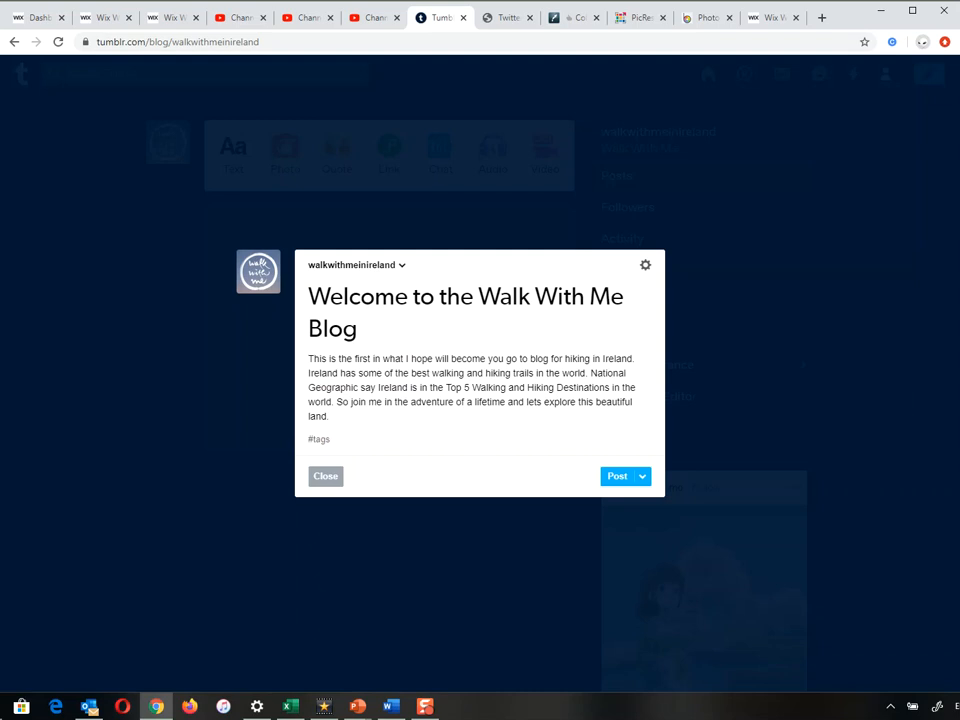
Add the tags #alwaystag and #walkwithme to the welcome post
{"action": "left_click", "coordinate": [319, 439]}
{"action": "type", "text": "alwaystag"}
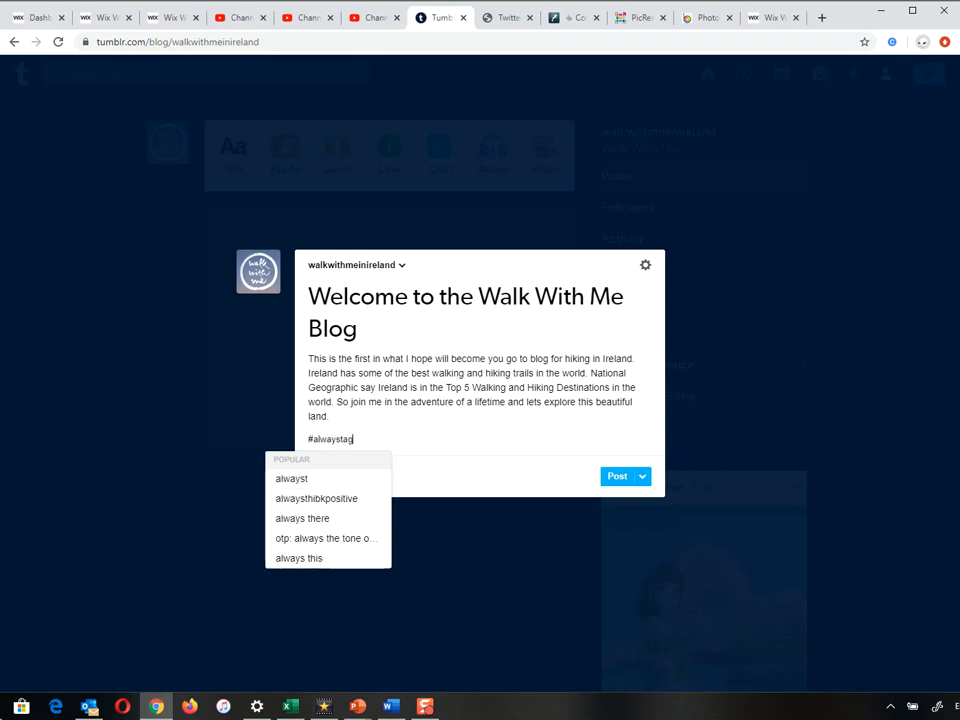
{"action": "key", "text": "Return"}
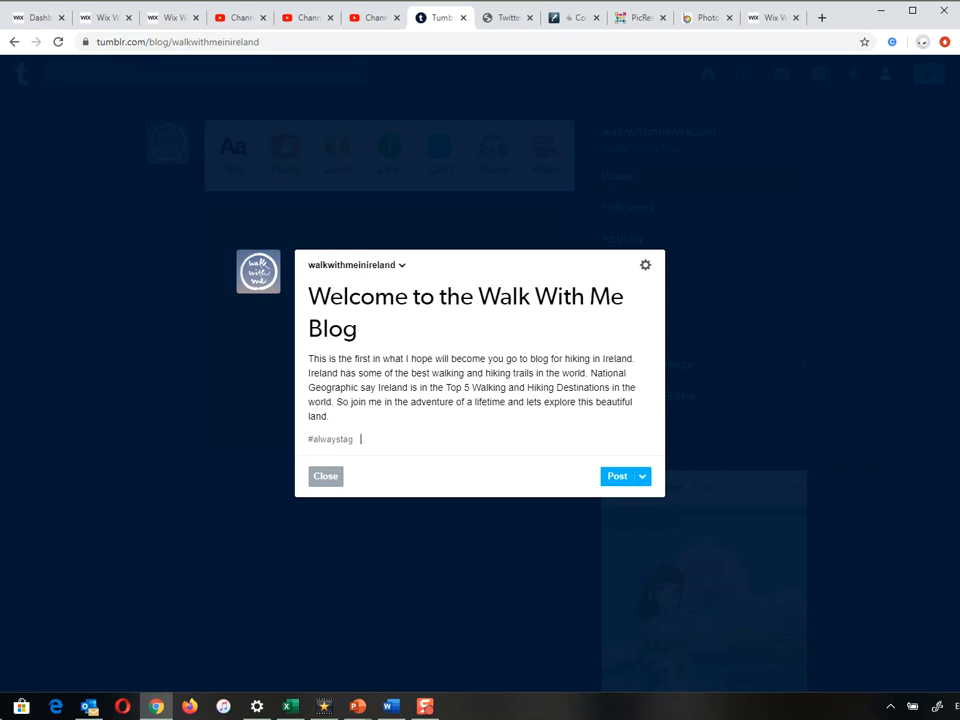
{"action": "type", "text": "#walk"}
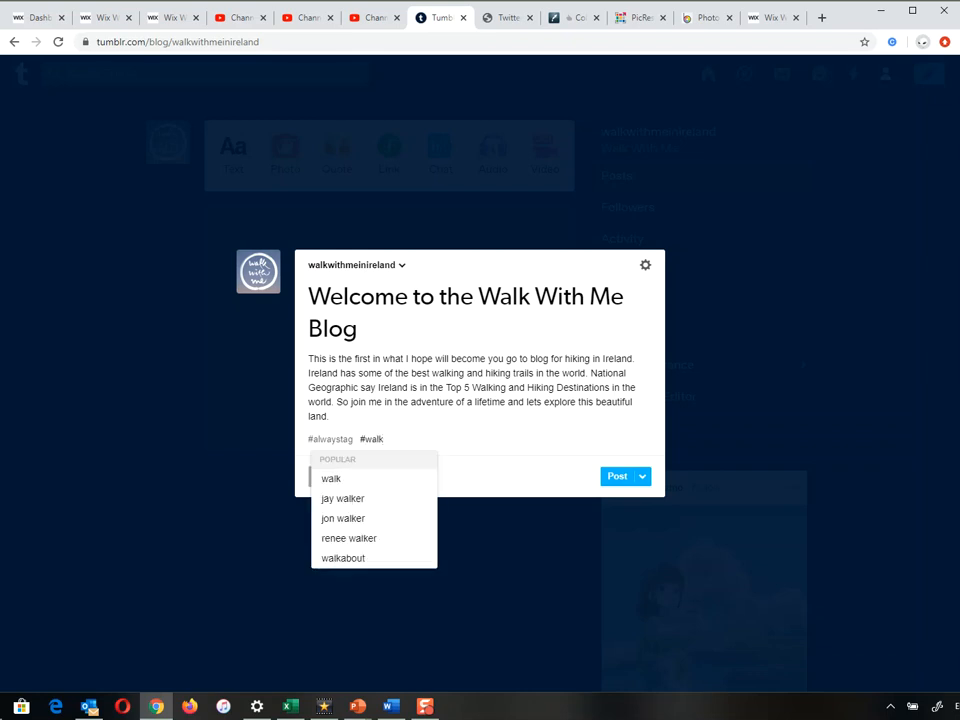
{"action": "type", "text": "withme"}
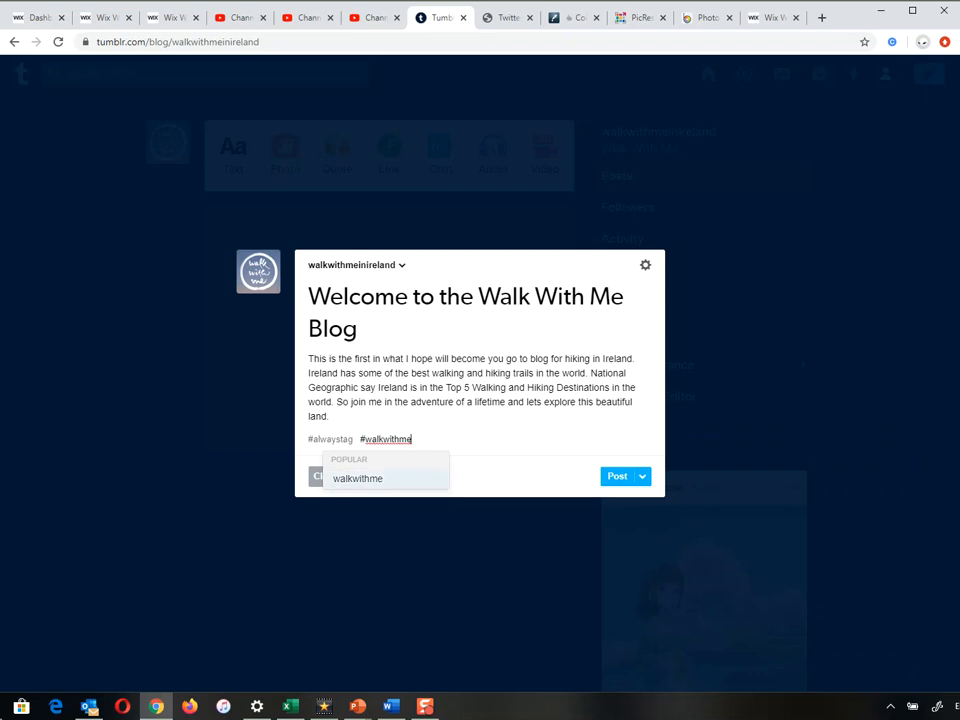
{"action": "key", "text": "Return"}
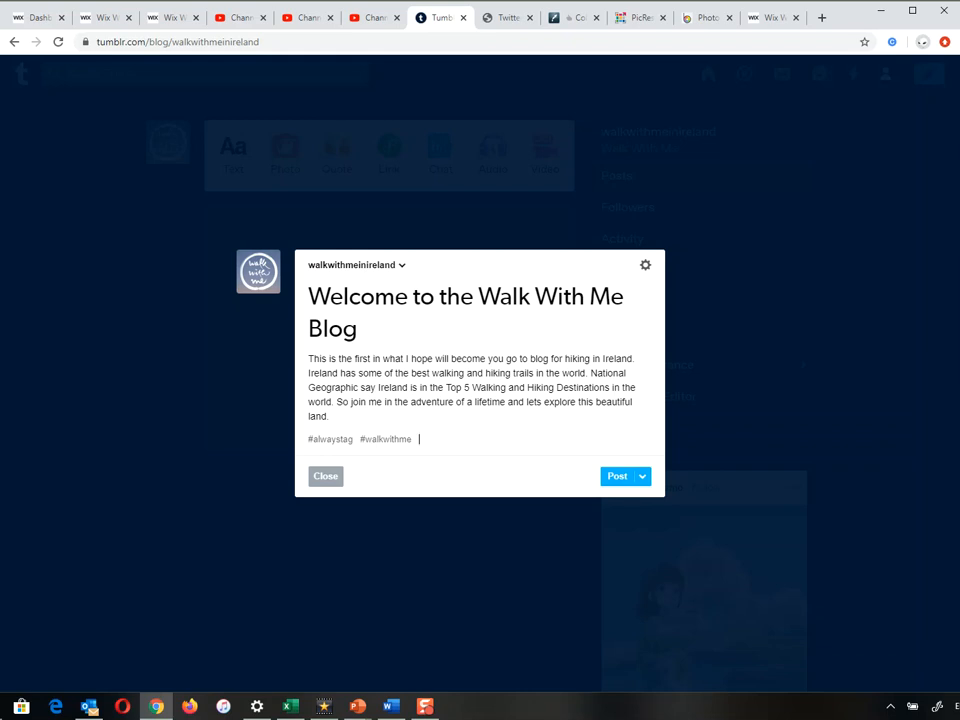
Publish the welcome post immediately, then view it in the blog preview and close the preview
{"action": "left_click", "coordinate": [642, 476]}
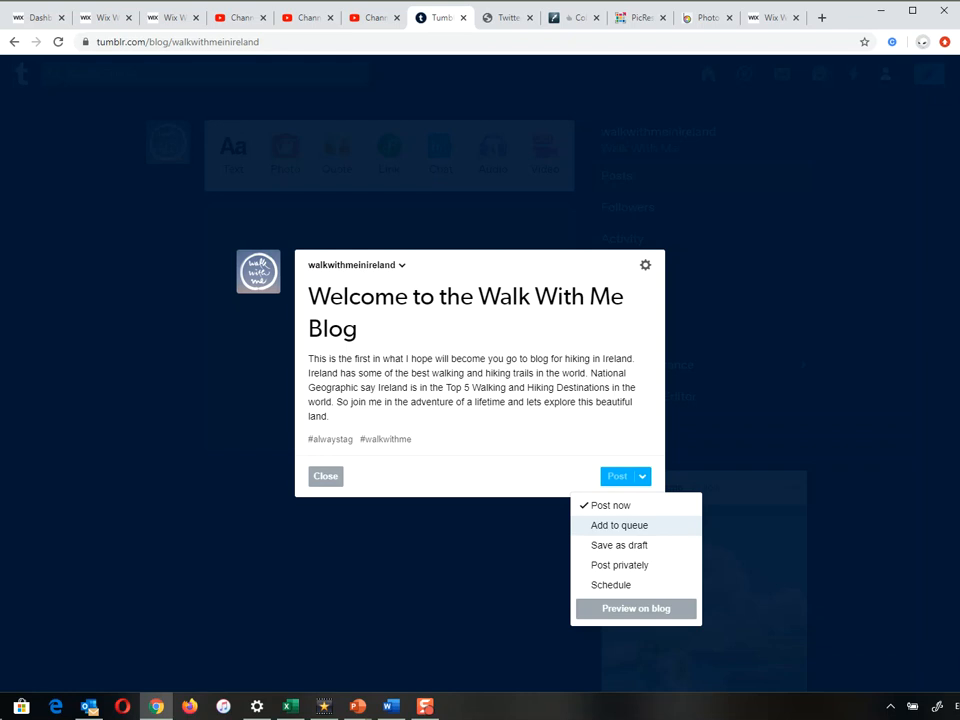
{"action": "left_click", "coordinate": [611, 506]}
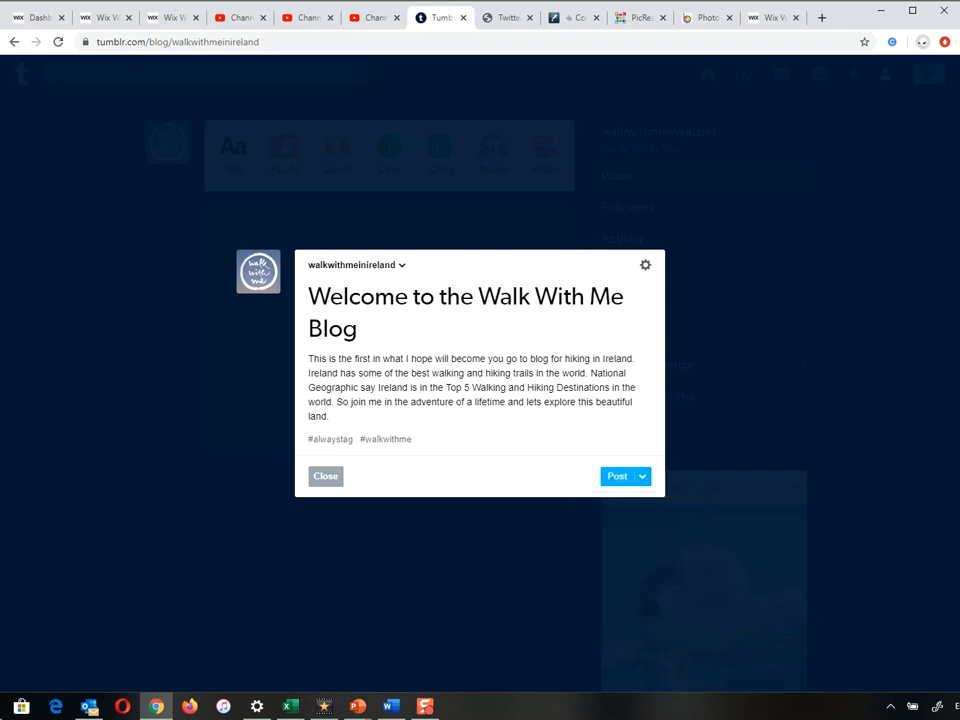
{"action": "left_click", "coordinate": [617, 477]}
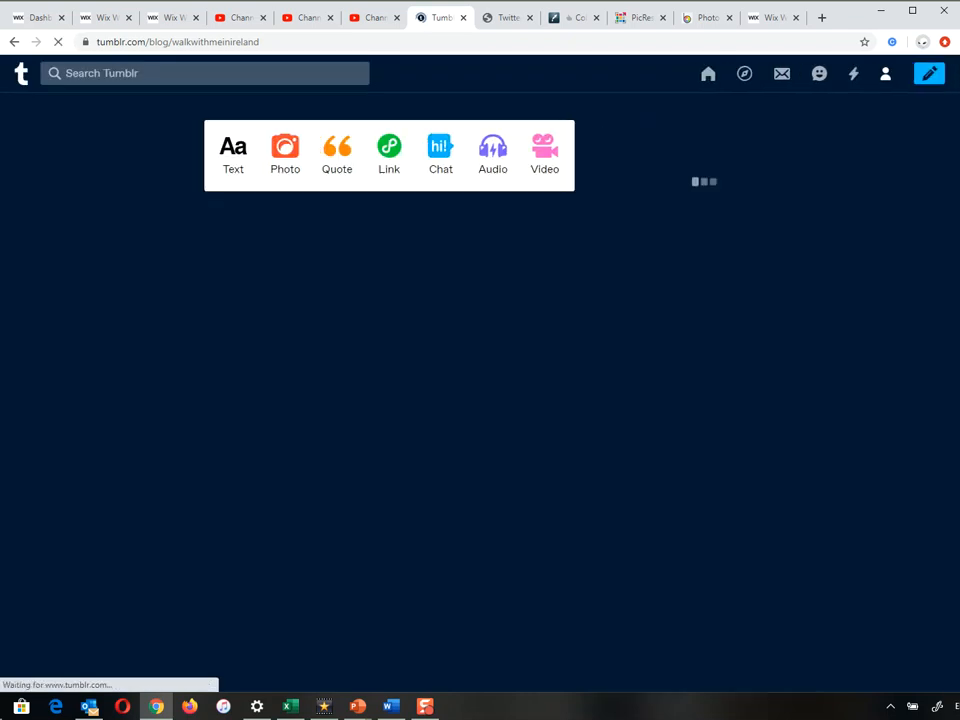
{"action": "left_click", "coordinate": [162, 143]}
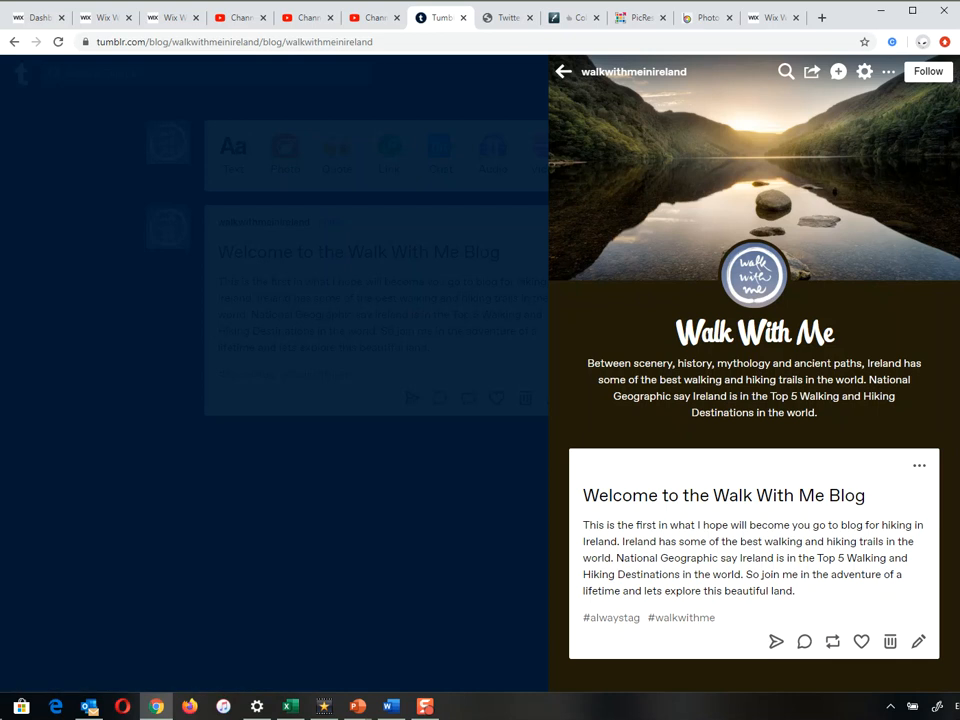
{"action": "key", "text": "Escape"}
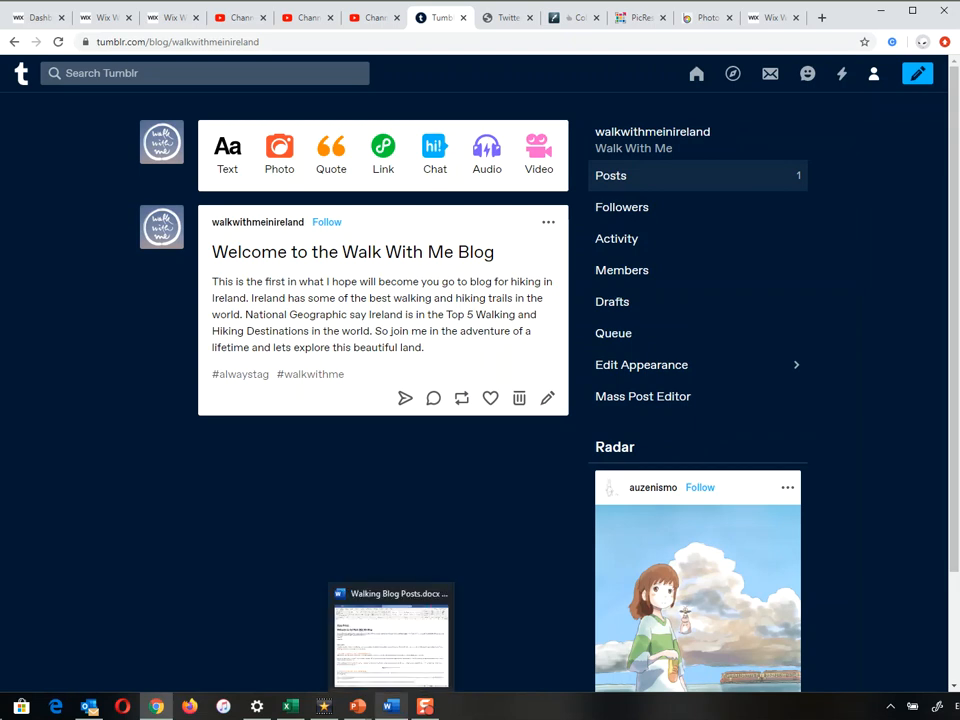
{"action": "left_click", "coordinate": [390, 706]}
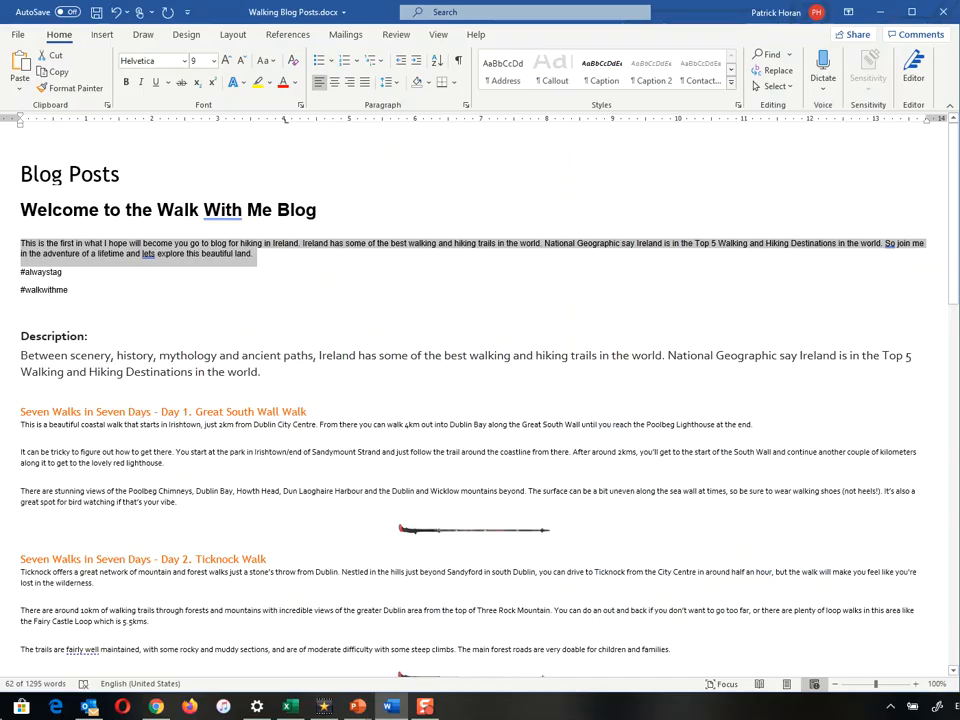
{"action": "key", "text": "alt+Tab"}
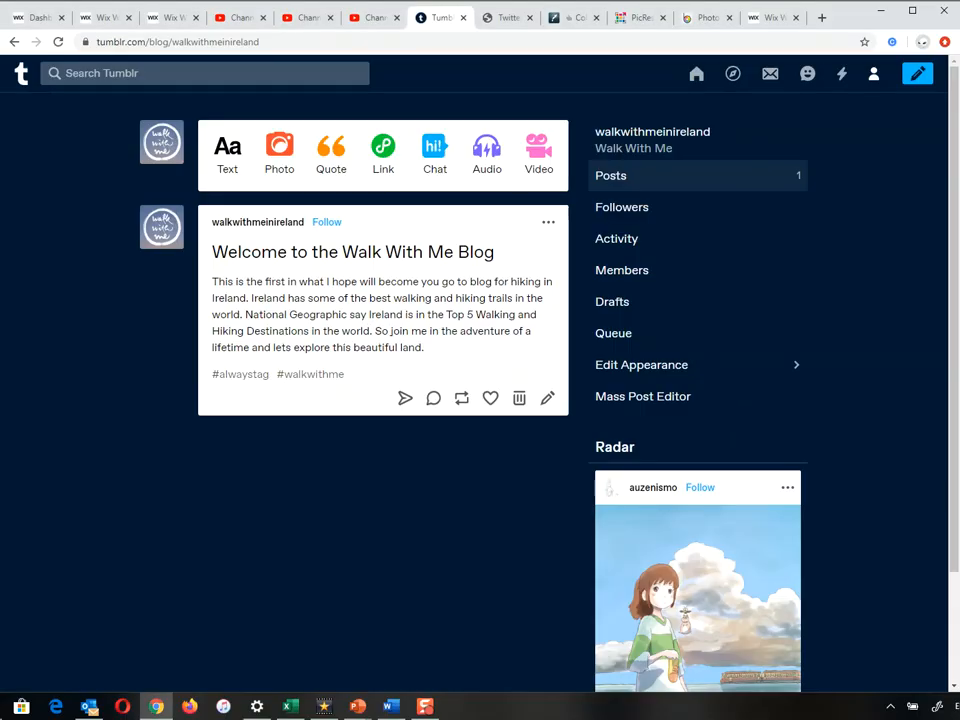
Start a photo post and upload c5.jpg, Glendalough Upper Lake.jpg and glendalough_walk-1.jpg from the blog post folder
{"action": "left_click", "coordinate": [280, 153]}
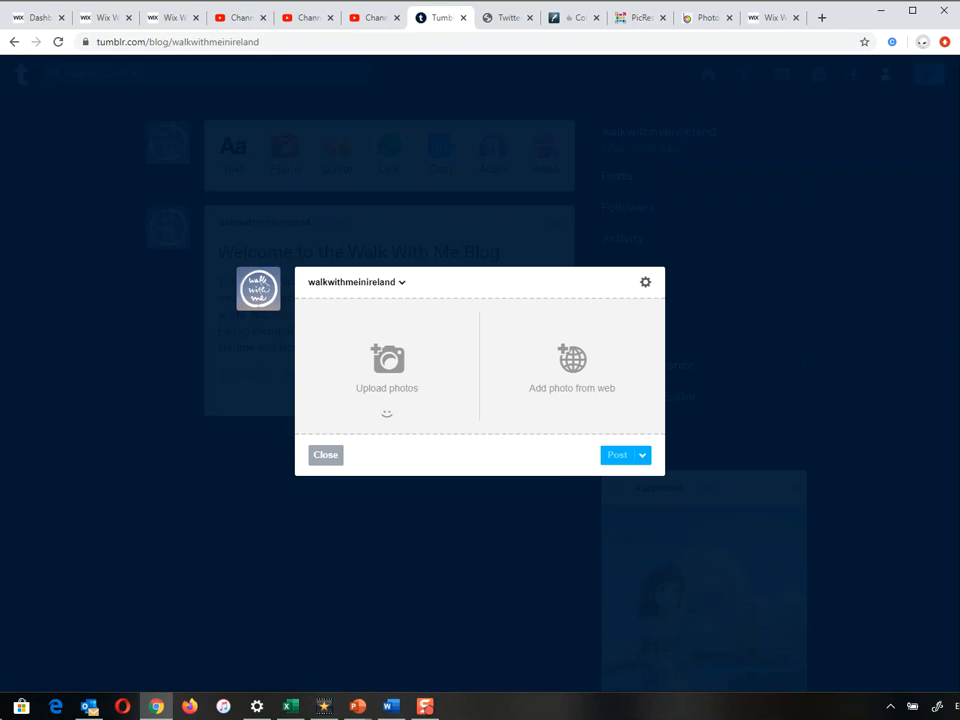
{"action": "left_click", "coordinate": [386, 370]}
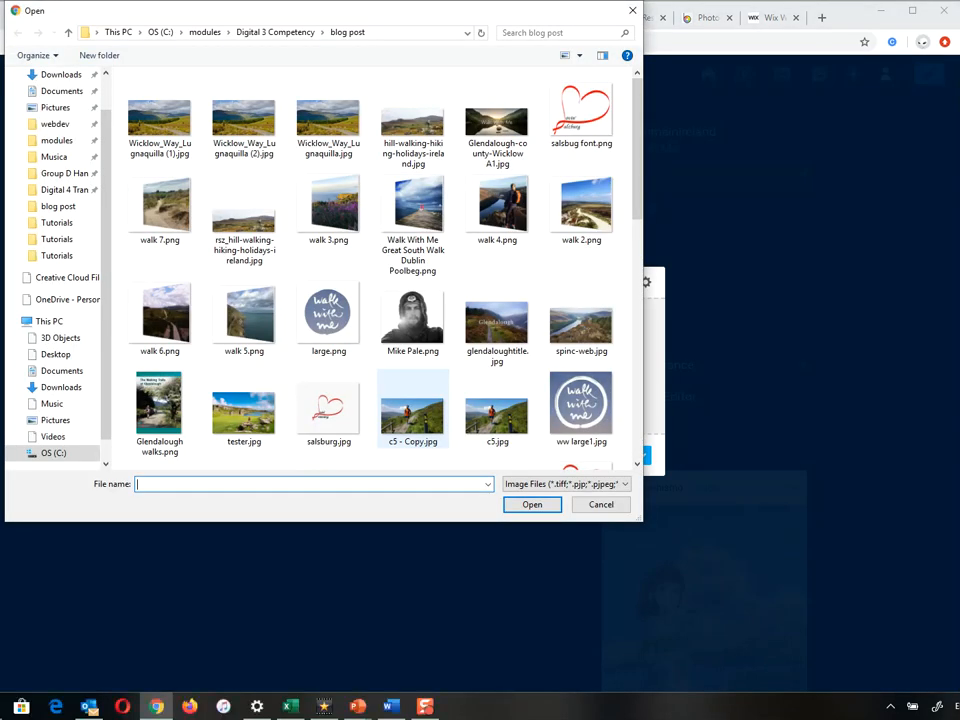
{"action": "scroll", "coordinate": [490, 175], "scroll_direction": "down", "scroll_amount": 1}
{"action": "scroll", "coordinate": [497, 180], "scroll_direction": "down", "scroll_amount": 3}
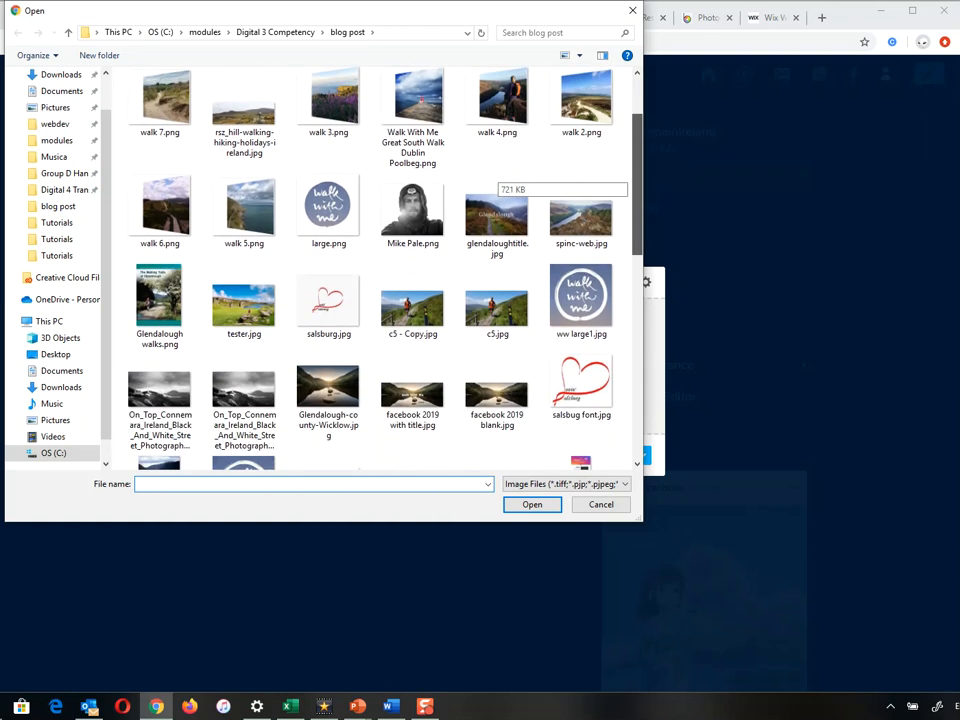
{"action": "left_click", "coordinate": [412, 305]}
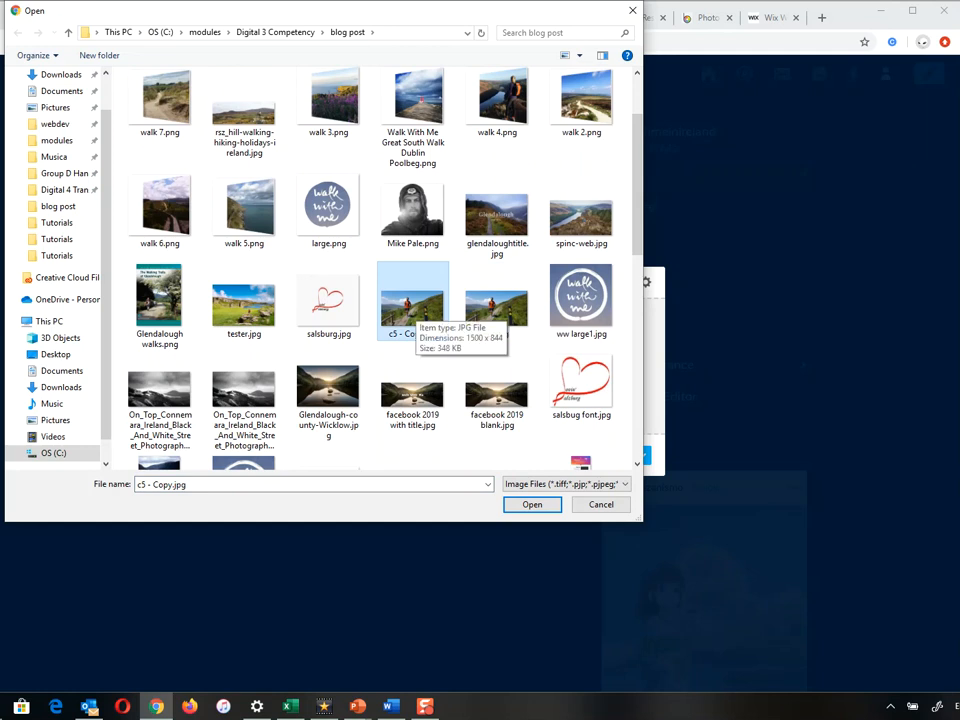
{"action": "left_click", "coordinate": [497, 308]}
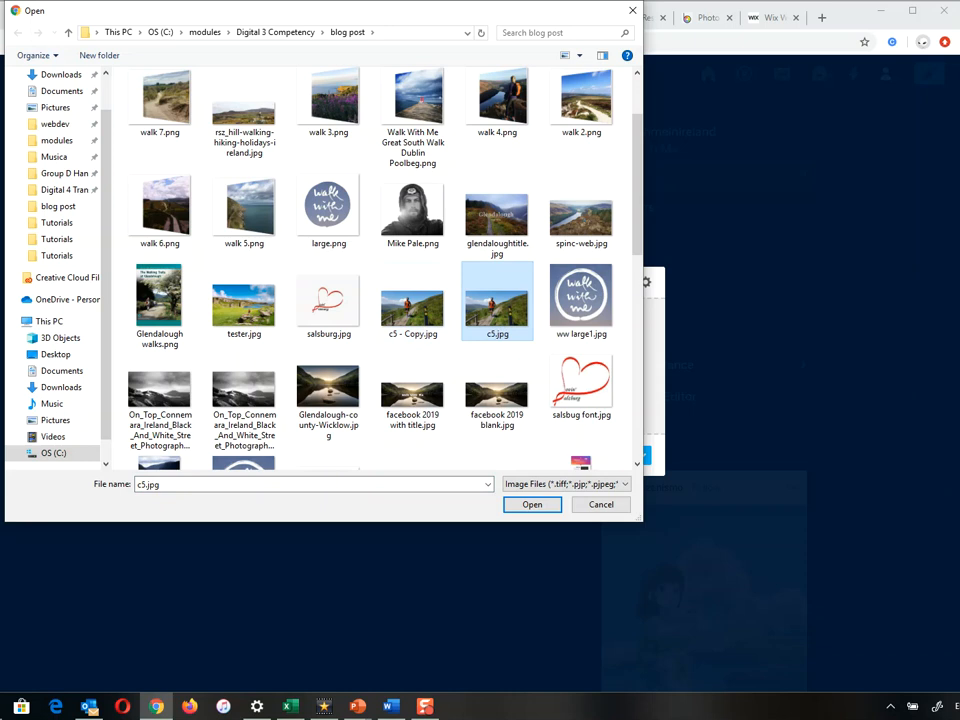
{"action": "scroll", "coordinate": [497, 205], "scroll_direction": "up", "scroll_amount": 1}
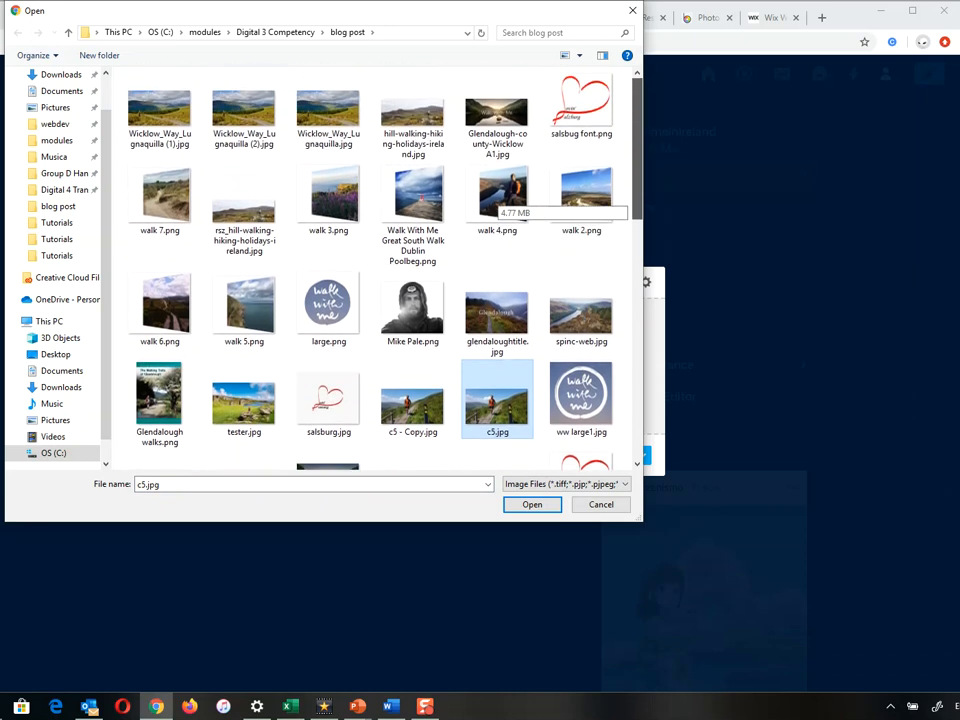
{"action": "scroll", "coordinate": [497, 205], "scroll_direction": "down", "scroll_amount": 3}
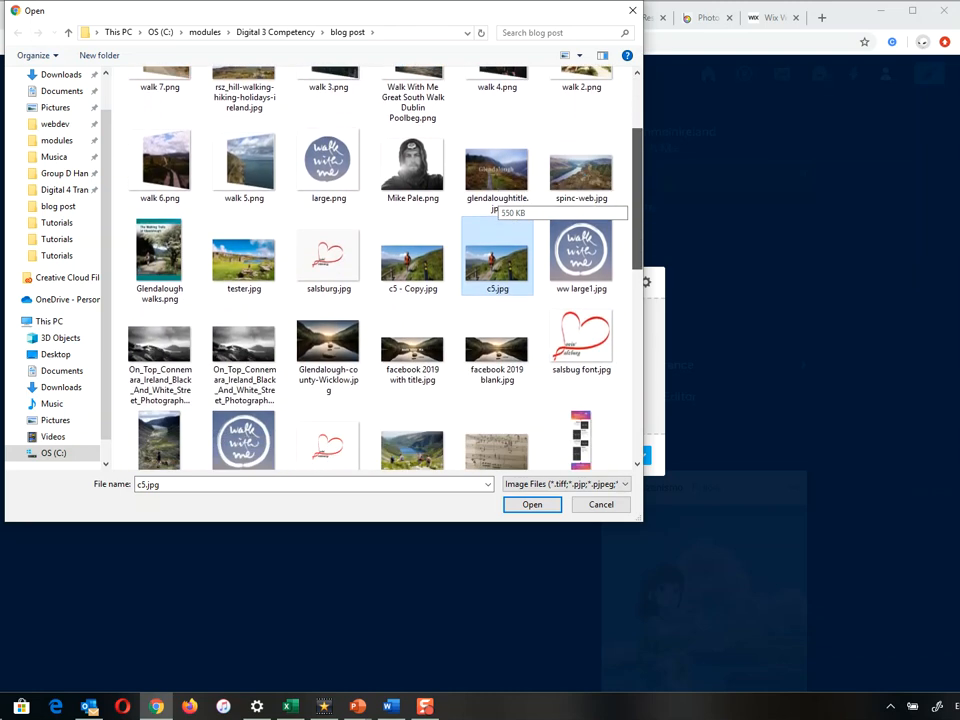
{"action": "scroll", "coordinate": [497, 205], "scroll_direction": "down", "scroll_amount": 1}
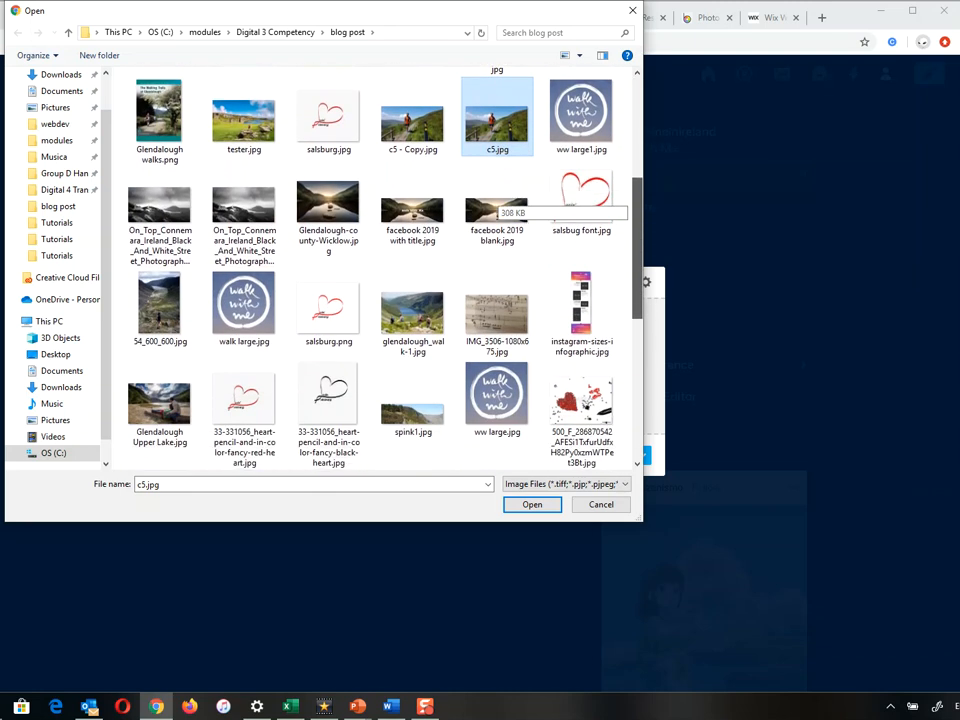
{"action": "scroll", "coordinate": [497, 205], "scroll_direction": "down", "scroll_amount": 1}
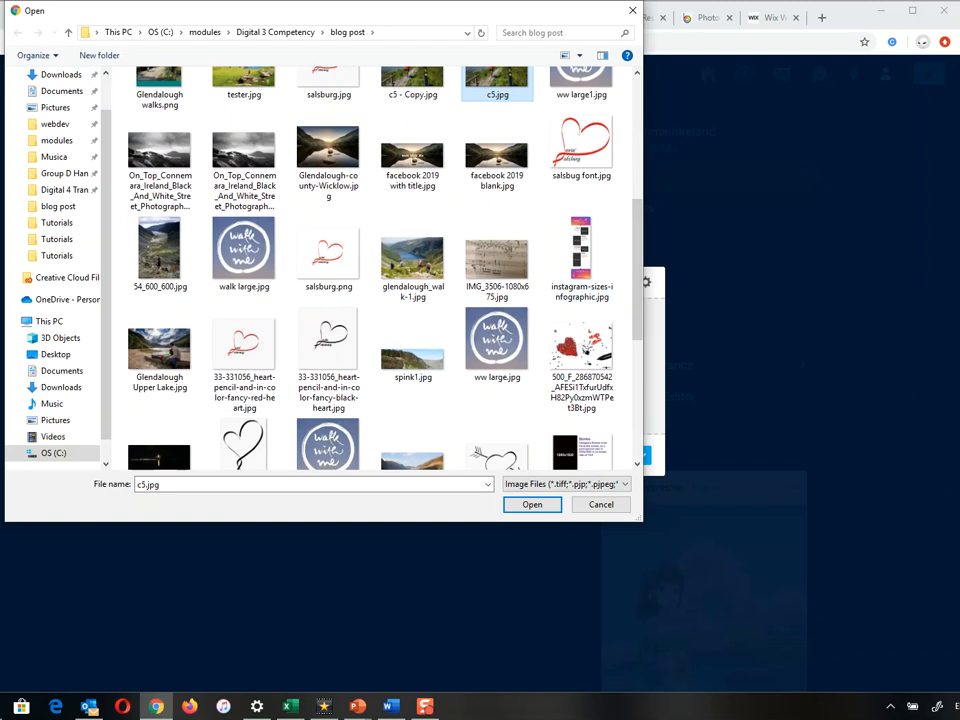
{"action": "left_click", "coordinate": [160, 349], "text": "ctrl"}
{"action": "left_click", "coordinate": [413, 258], "text": "ctrl"}
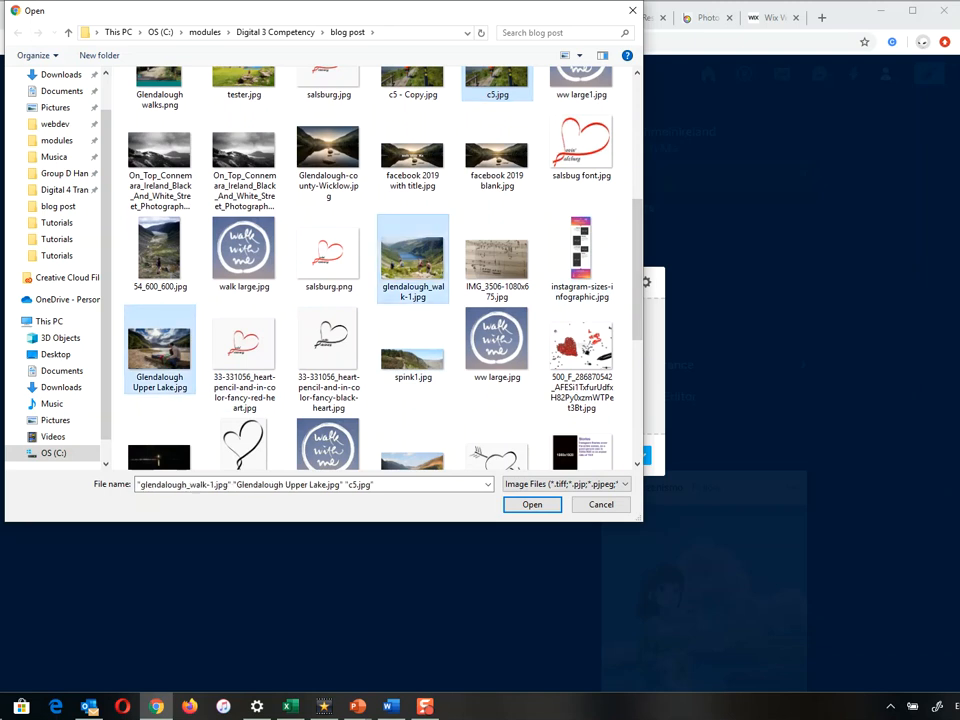
{"action": "left_click", "coordinate": [532, 504]}
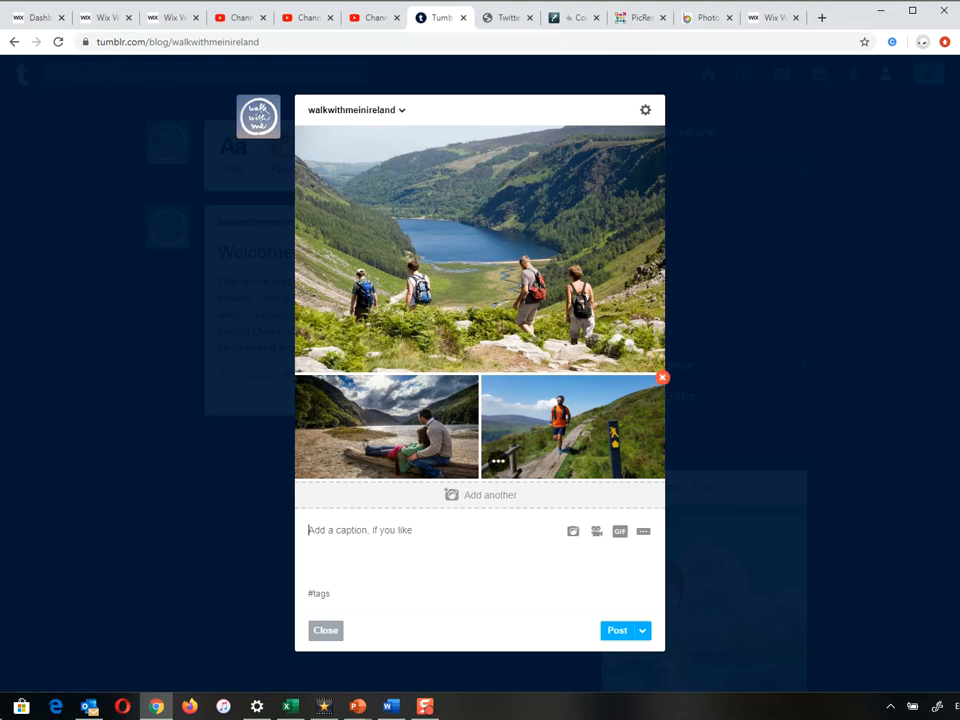
Rearrange the photoset so the runner photo is the large image and the four-hiker valley photo sits beside the lakeshore couple
{"action": "left_click", "coordinate": [573, 427]}
{"action": "left_click_drag", "start_coordinate": [573, 427], "coordinate": [318, 206]}
{"action": "left_click_drag", "start_coordinate": [560, 190], "coordinate": [600, 400]}
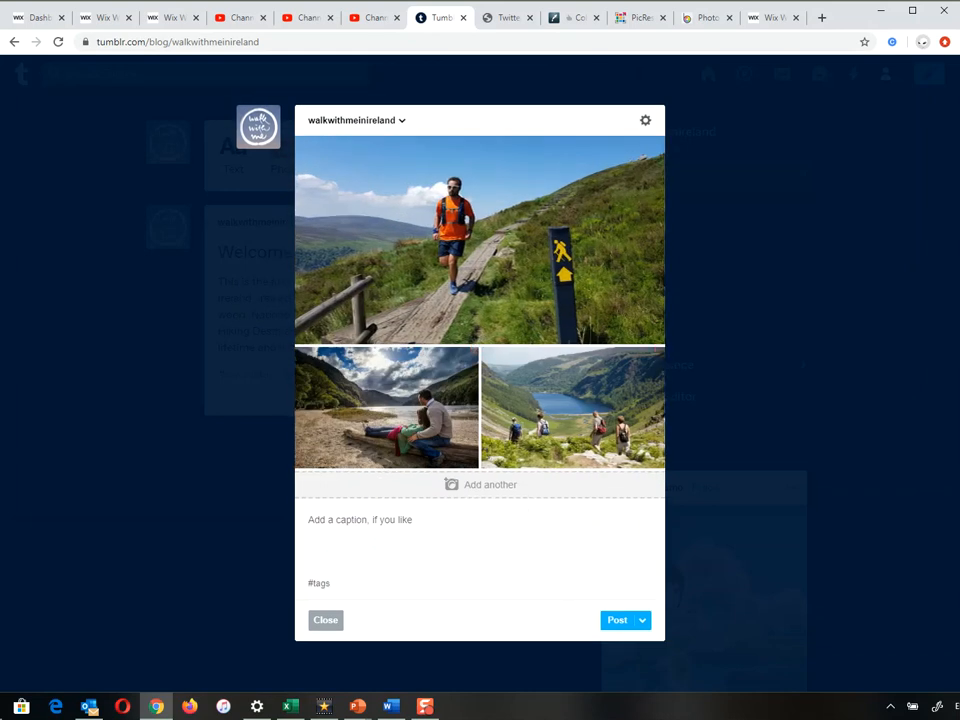
Add the caption "Walk with me in Glendalough!" to the photo post
{"action": "left_click", "coordinate": [360, 520]}
{"action": "type", "text": "Walk with"}
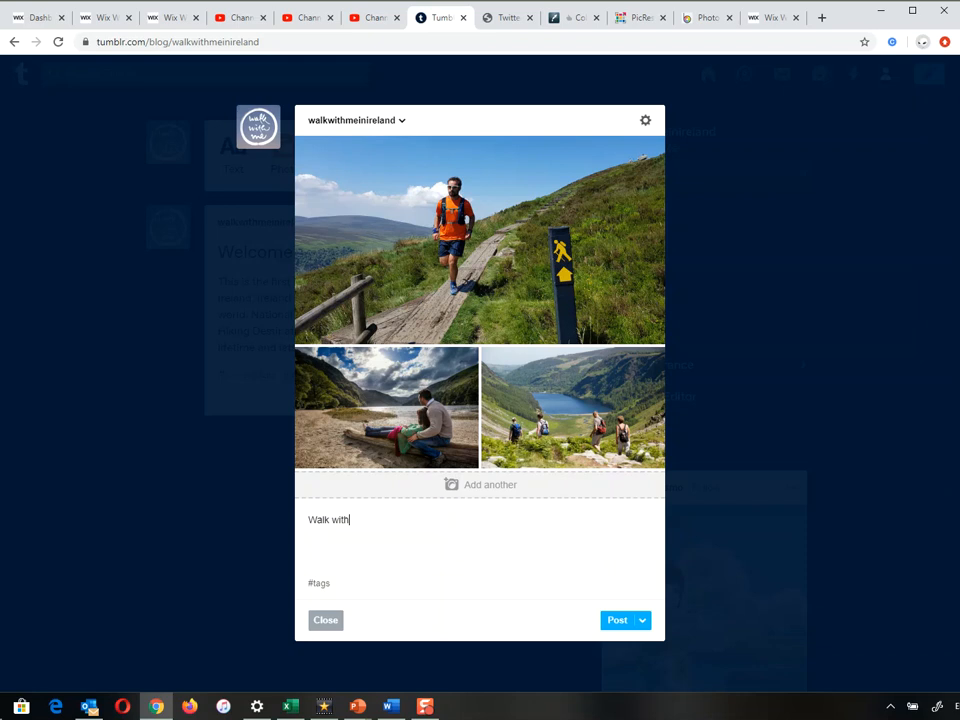
{"action": "type", "text": " me in Glendalough!"}
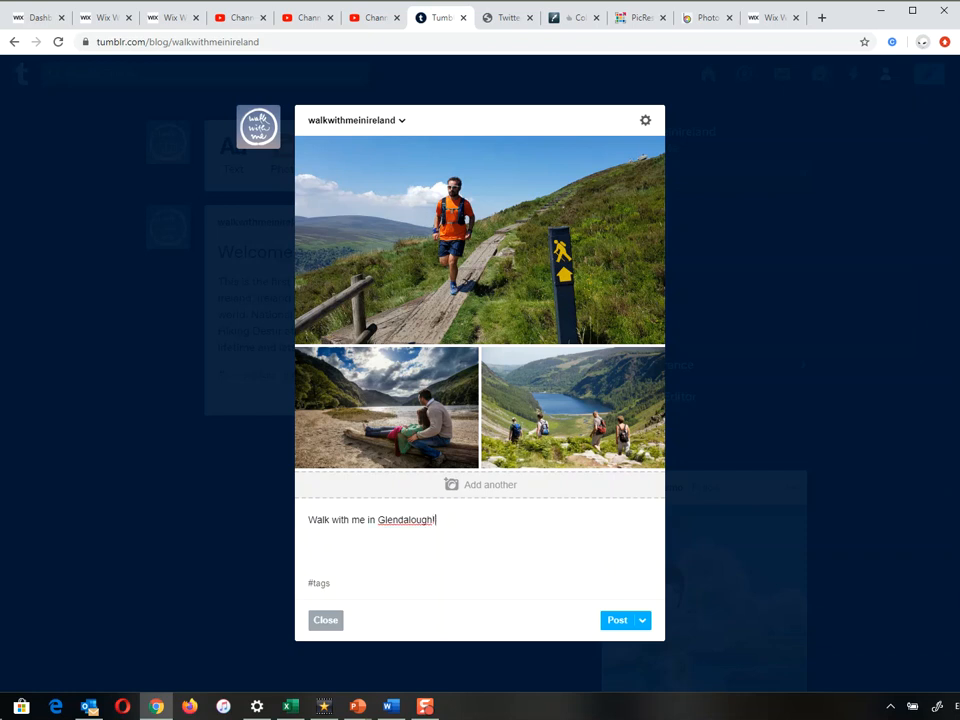
Tag the photo post with #walkwithme, #glendalough, #gardenofireland and #hikingireland
{"action": "left_click", "coordinate": [318, 583]}
{"action": "type", "text": "#walkwithme"}
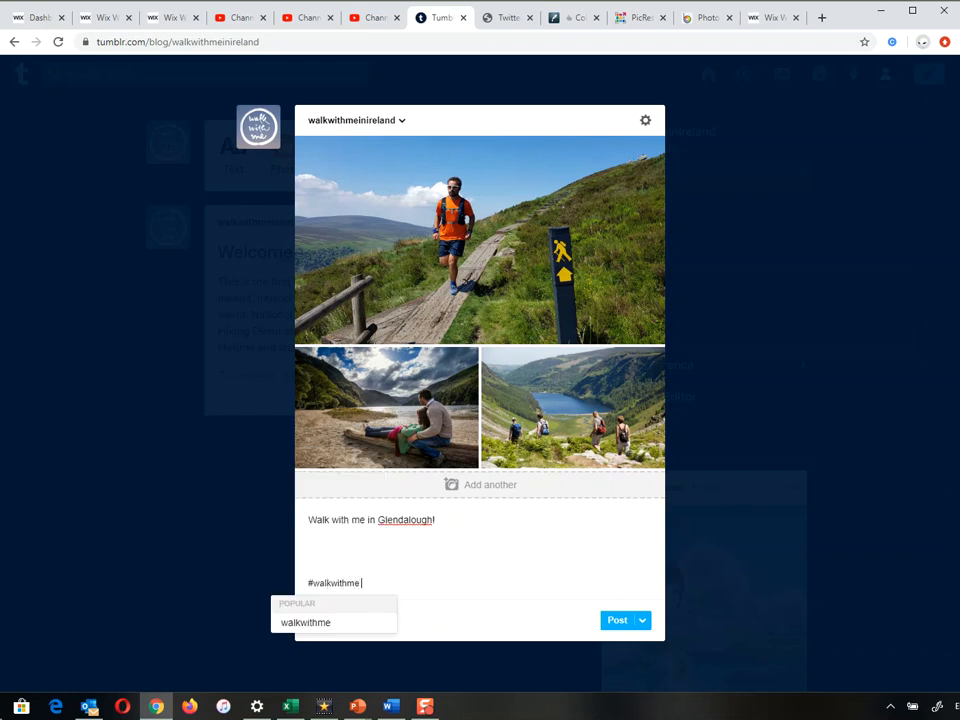
{"action": "key", "text": "Return"}
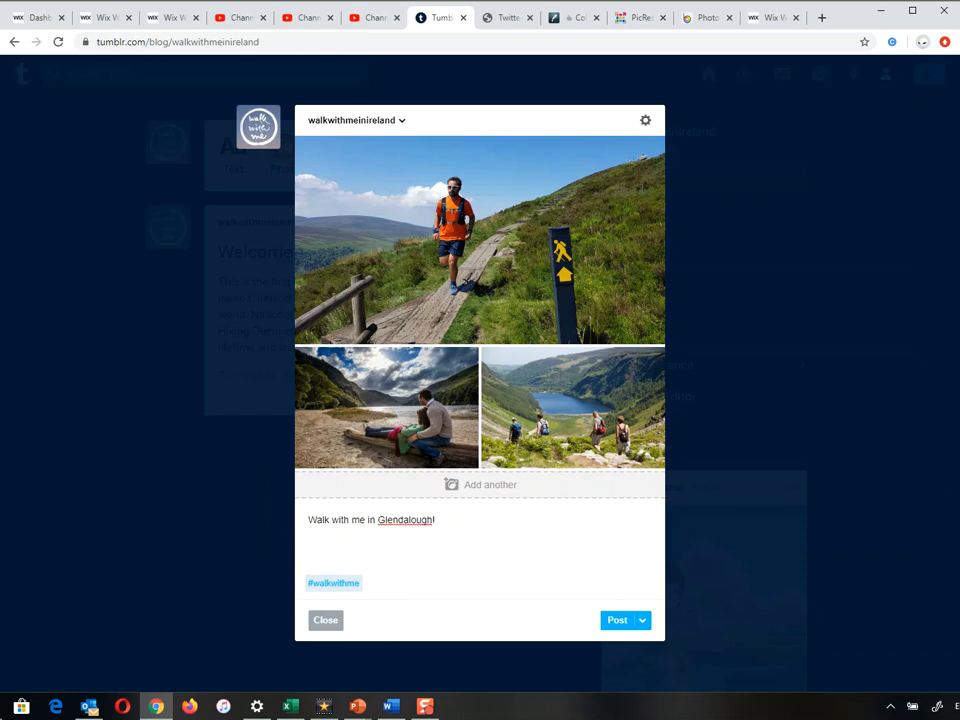
{"action": "type", "text": "#glendalough"}
{"action": "key", "text": "Return"}
{"action": "type", "text": "#ga"}
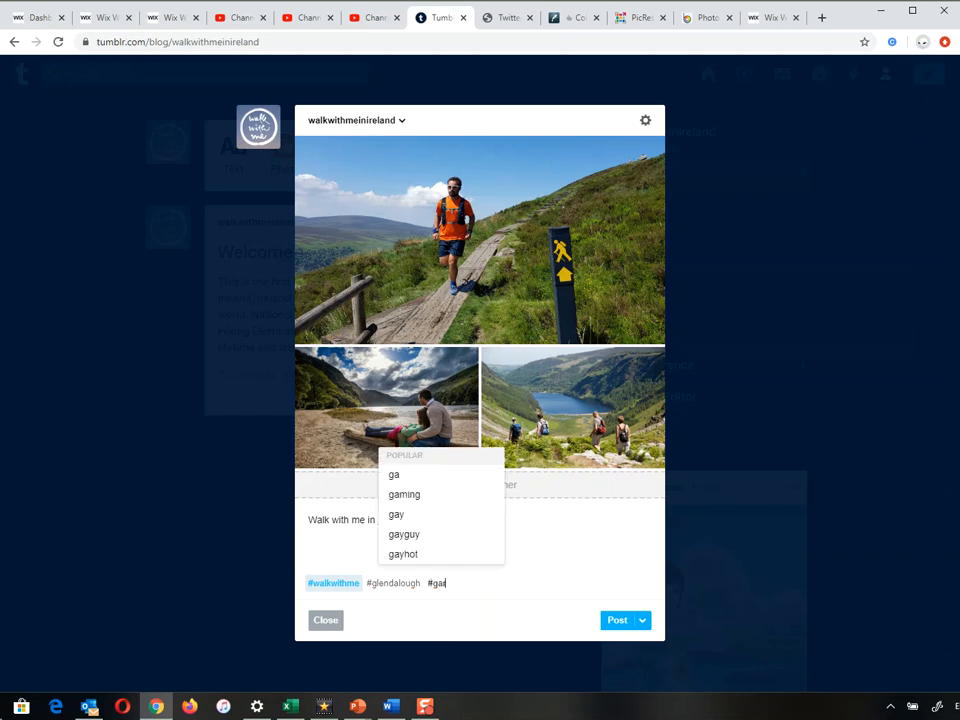
{"action": "type", "text": "rdenofireland"}
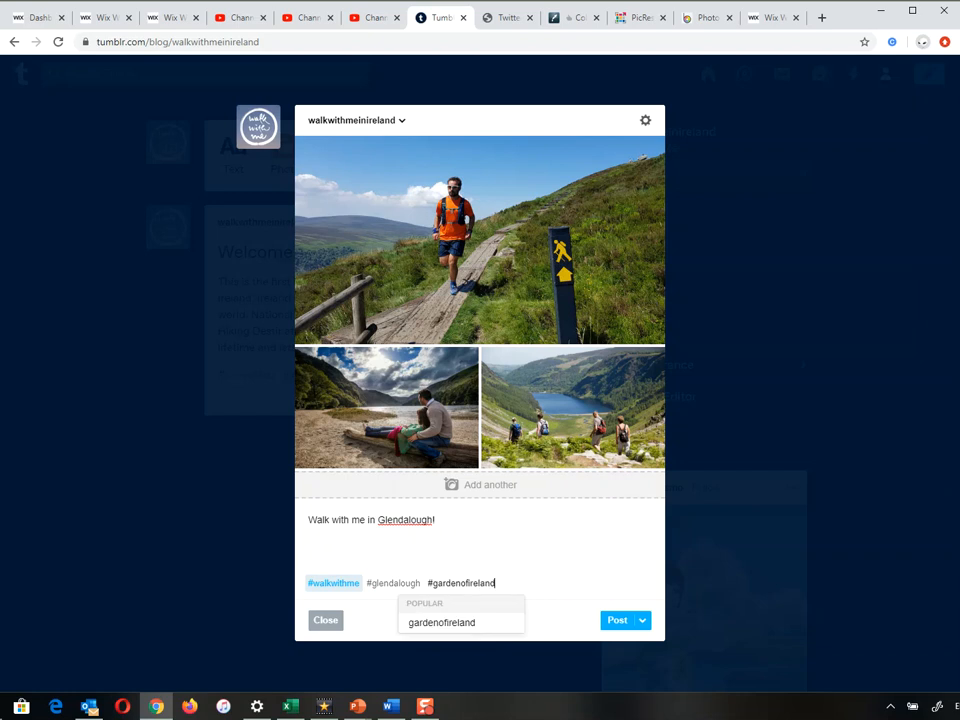
{"action": "key", "text": "Return"}
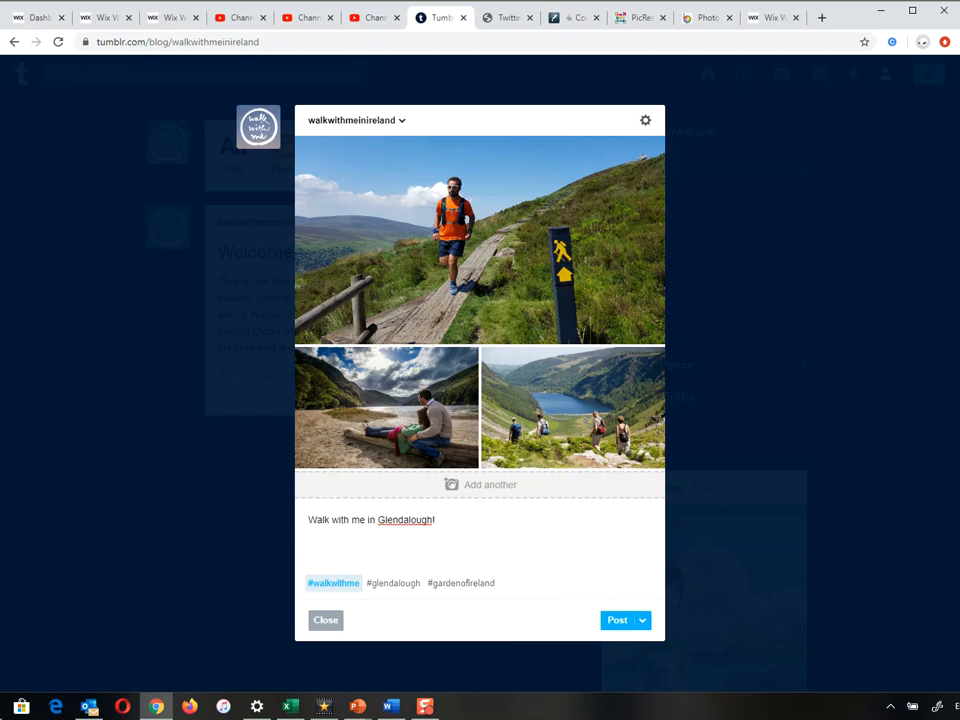
{"action": "type", "text": "#h"}
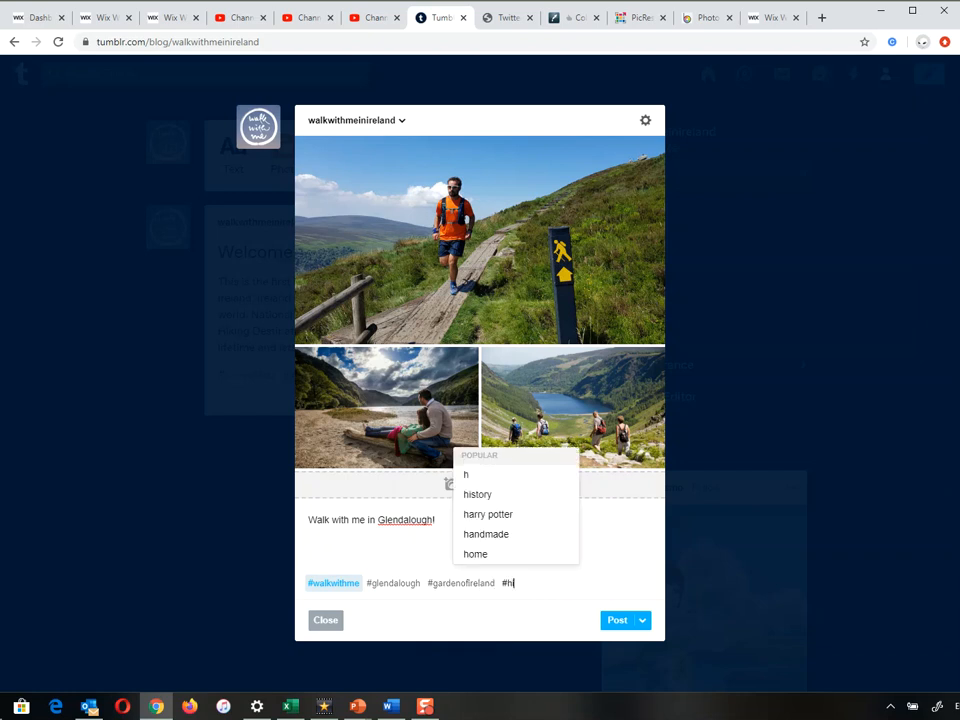
{"action": "type", "text": "ikingireland"}
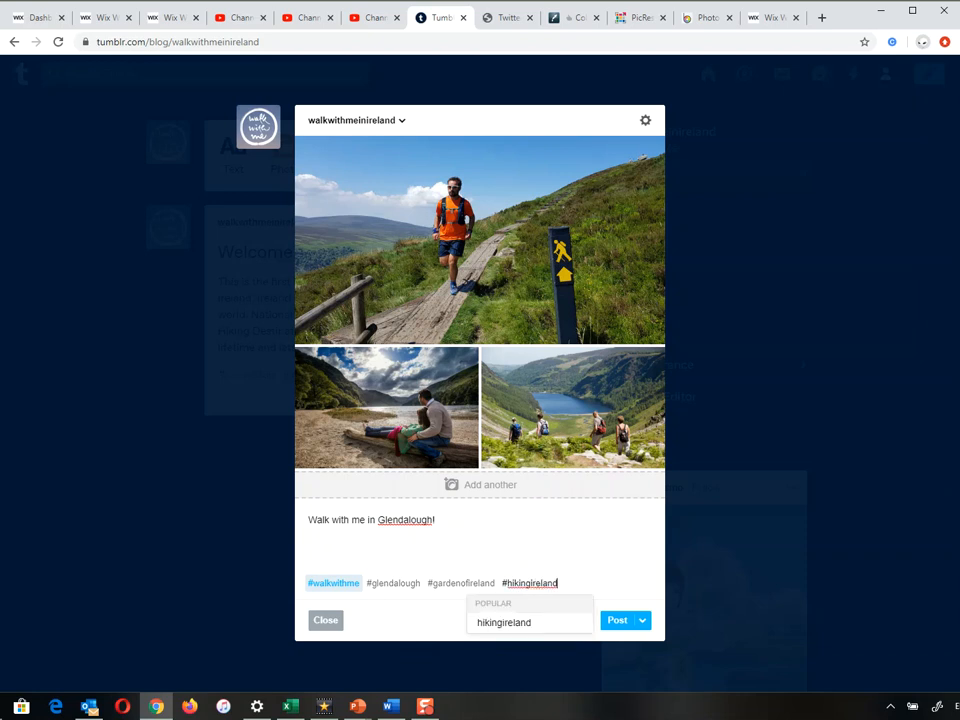
{"action": "key", "text": "Return"}
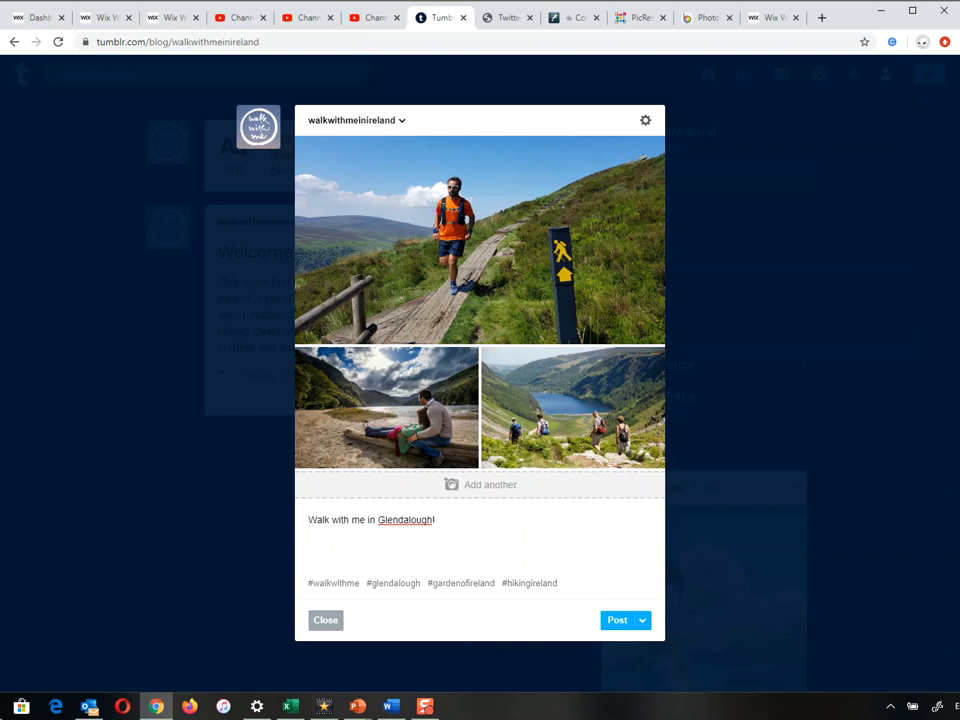
Publish the Glendalough photo post and review it in the blog's post list
{"action": "left_click", "coordinate": [617, 620]}
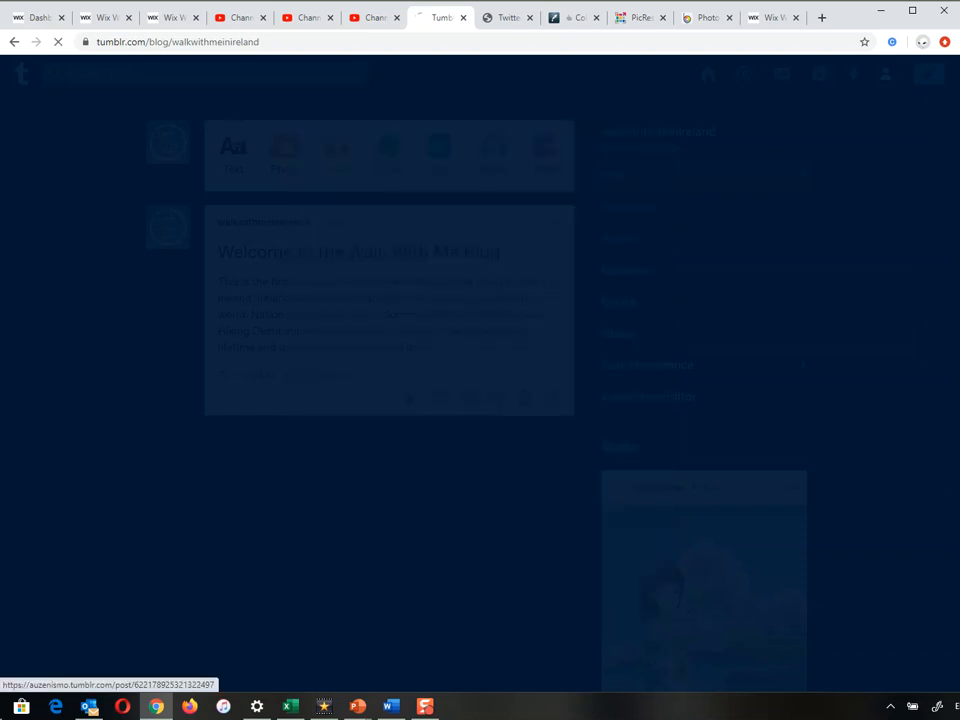
{"action": "scroll", "coordinate": [383, 400], "scroll_direction": "down", "scroll_amount": 2}
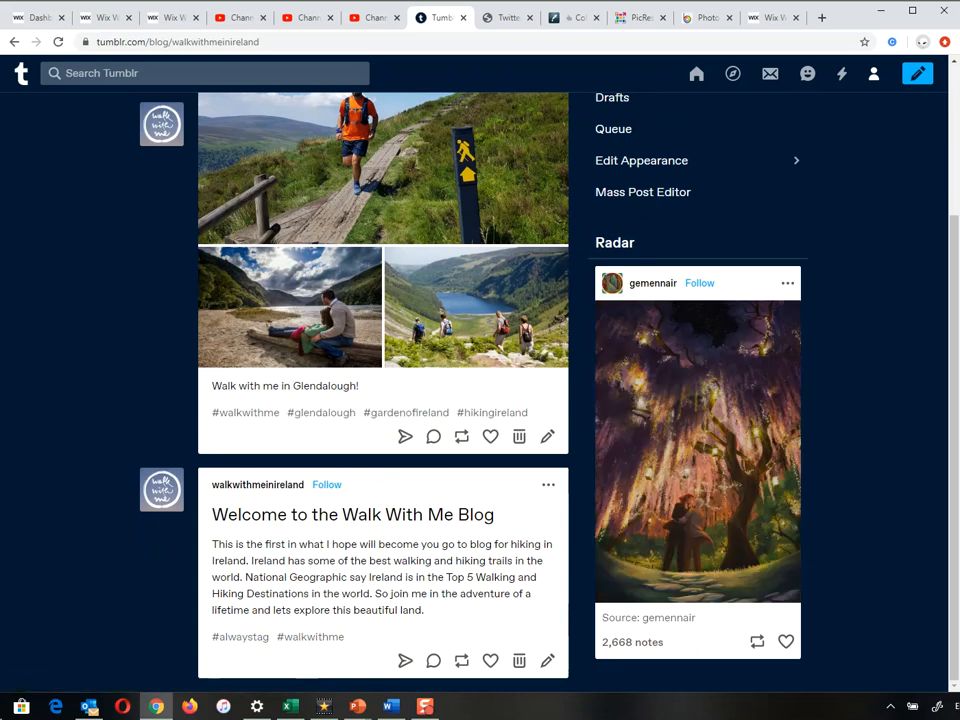
{"action": "scroll", "coordinate": [480, 400], "scroll_direction": "up", "scroll_amount": 2}
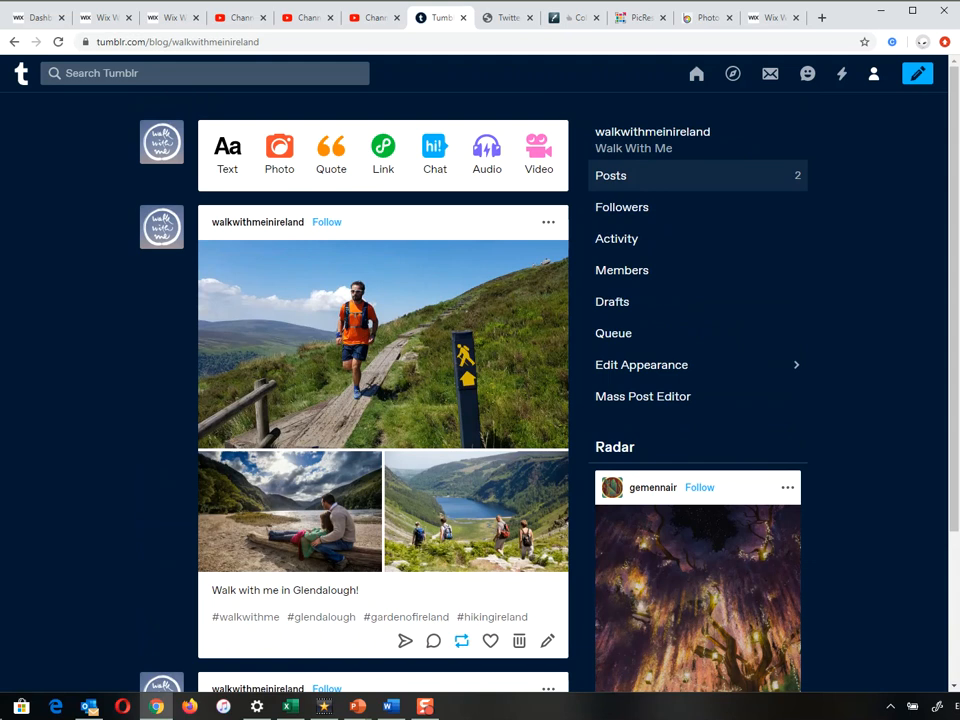
Copy the Sheeffry Seven Co Mayo video line with its YouTube link from Walking Blog Posts.docx in Word
{"action": "key", "text": "alt+Tab"}
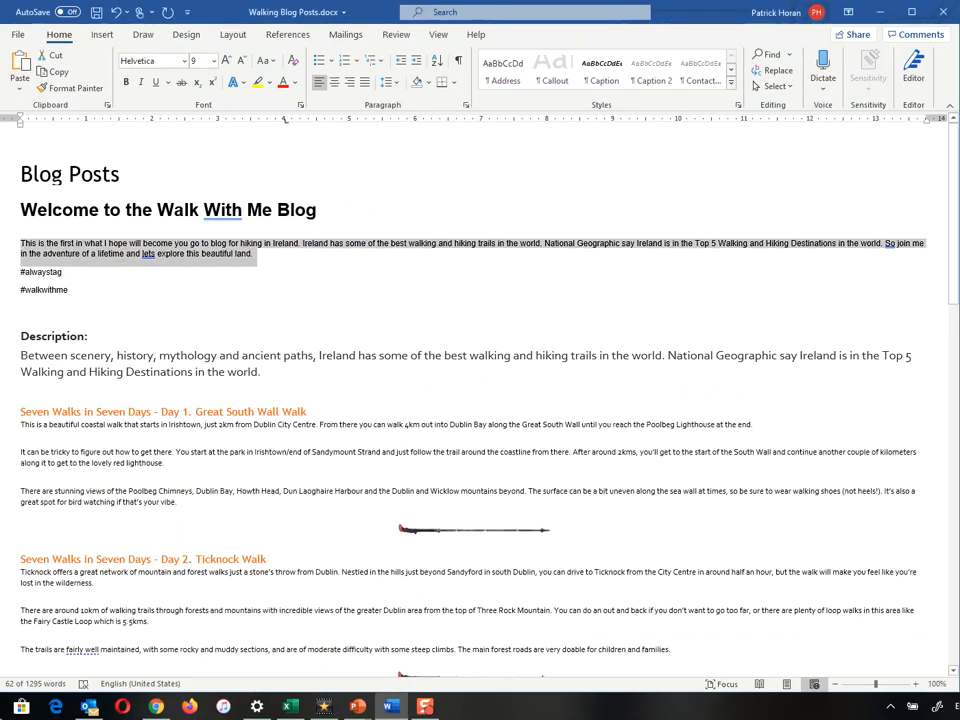
{"action": "scroll", "coordinate": [480, 400], "scroll_direction": "down", "scroll_amount": 7}
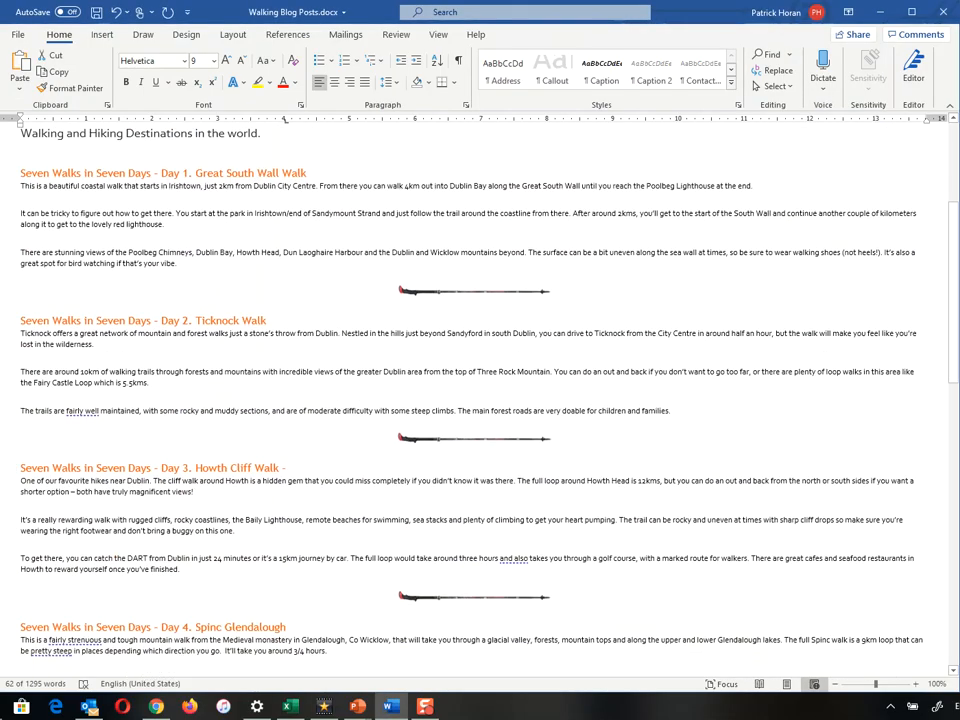
{"action": "scroll", "coordinate": [480, 400], "scroll_direction": "down", "scroll_amount": 10}
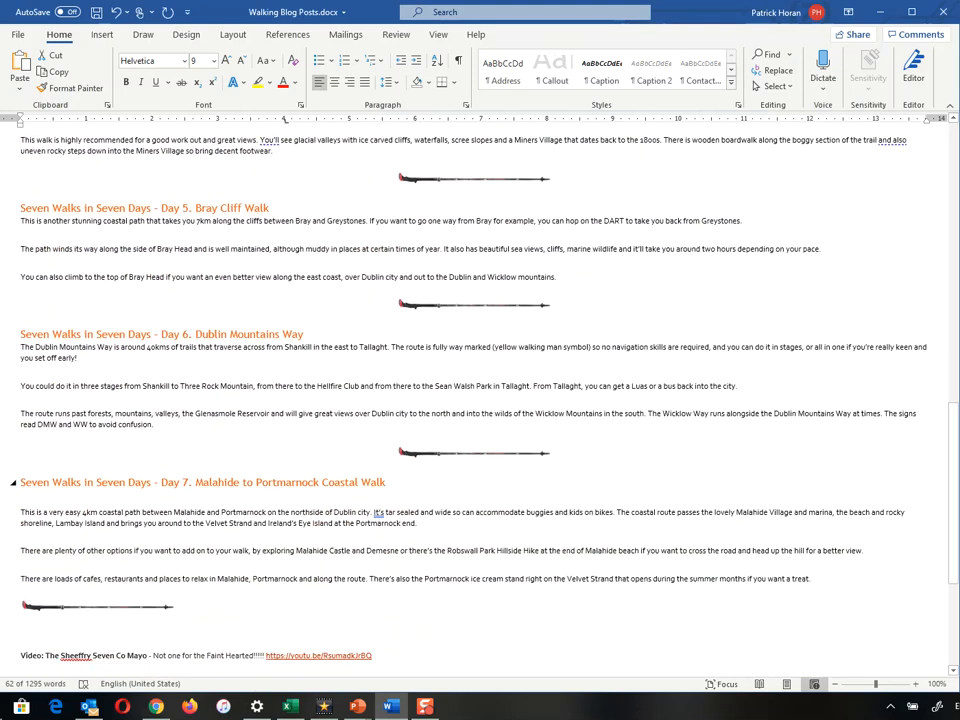
{"action": "left_click_drag", "start_coordinate": [373, 512], "coordinate": [22, 512]}
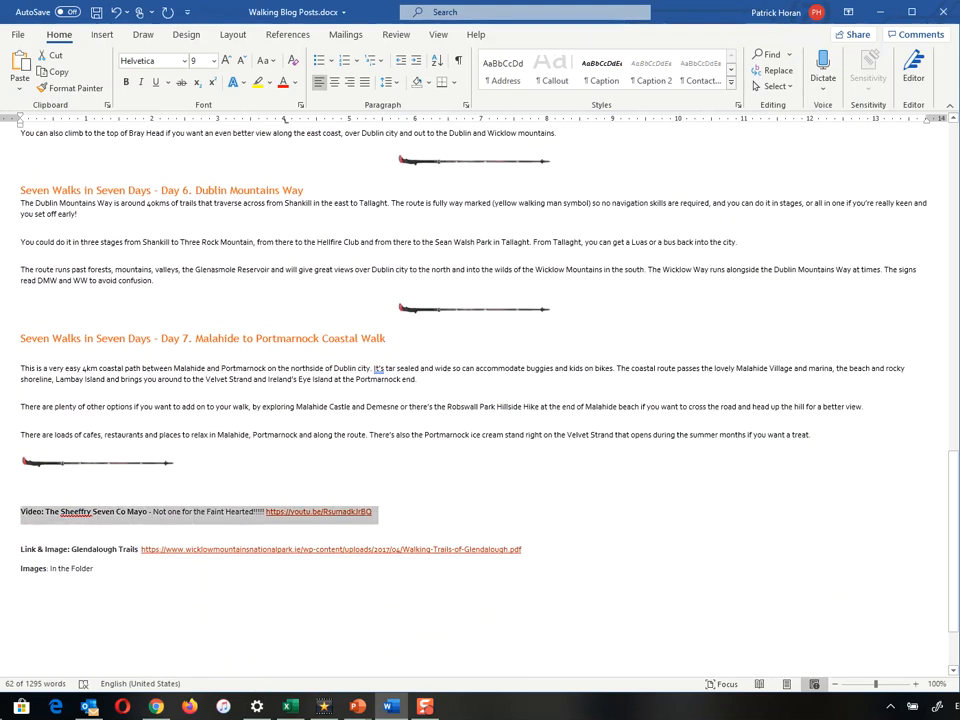
{"action": "key", "text": "ctrl+c"}
Return to Tumblr, start a video post sourced from the web, and paste in the copied Sheeffry Seven YouTube link
{"action": "key", "text": "alt+Tab"}
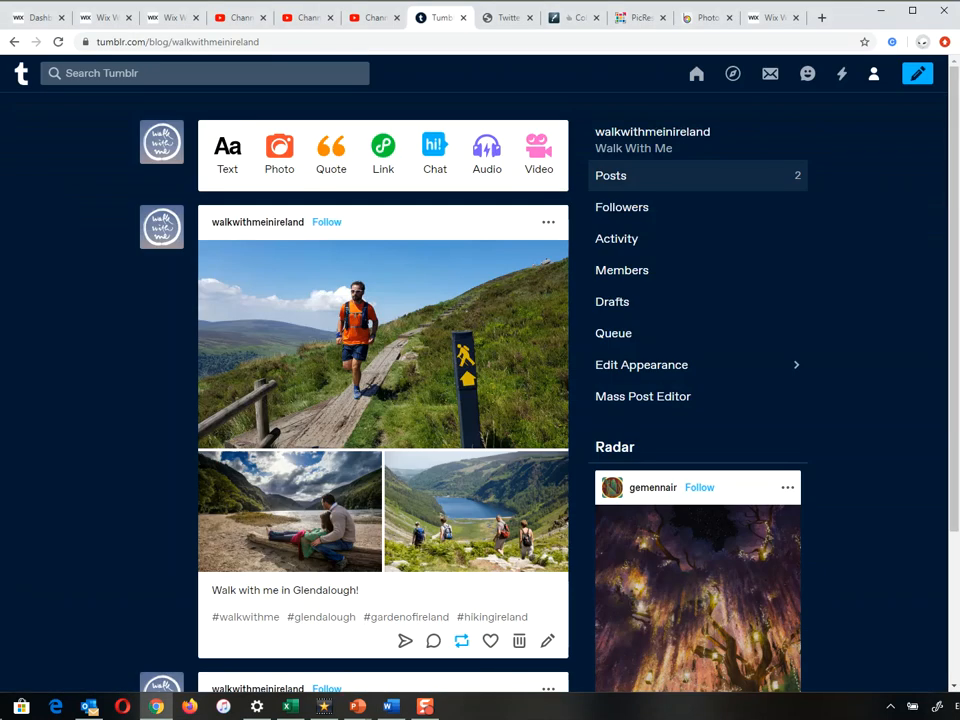
{"action": "left_click", "coordinate": [539, 155]}
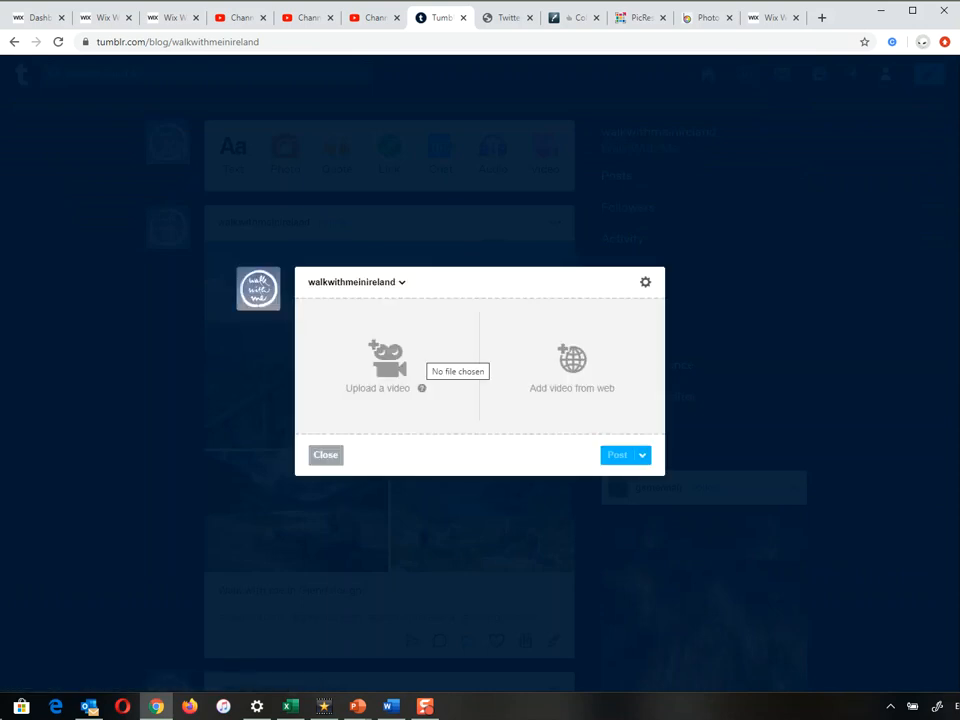
{"action": "left_click", "coordinate": [572, 368]}
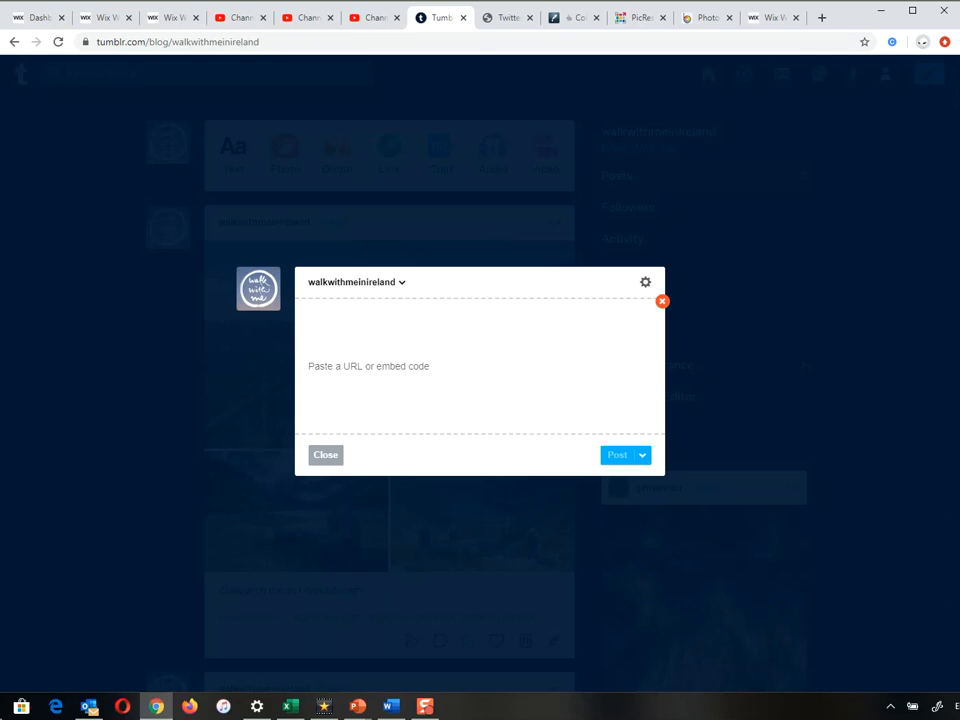
{"action": "key", "text": "ctrl+v"}
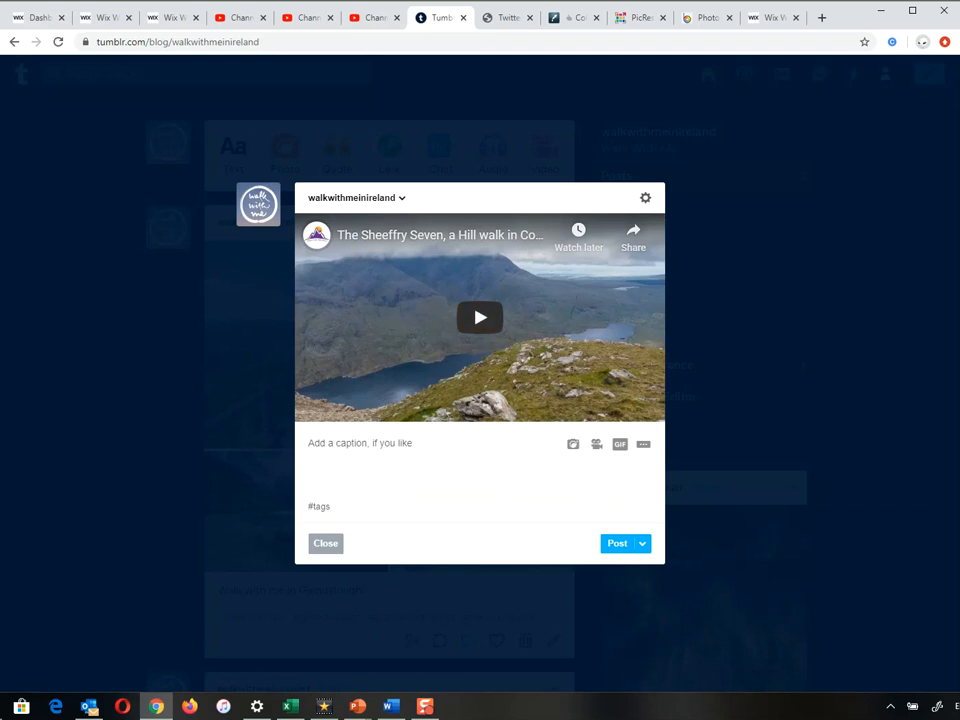
Paste the copied Sheeffry Seven Co Mayo line as the video post's caption and delete the YouTube link from it
{"action": "key", "text": "ctrl+v"}
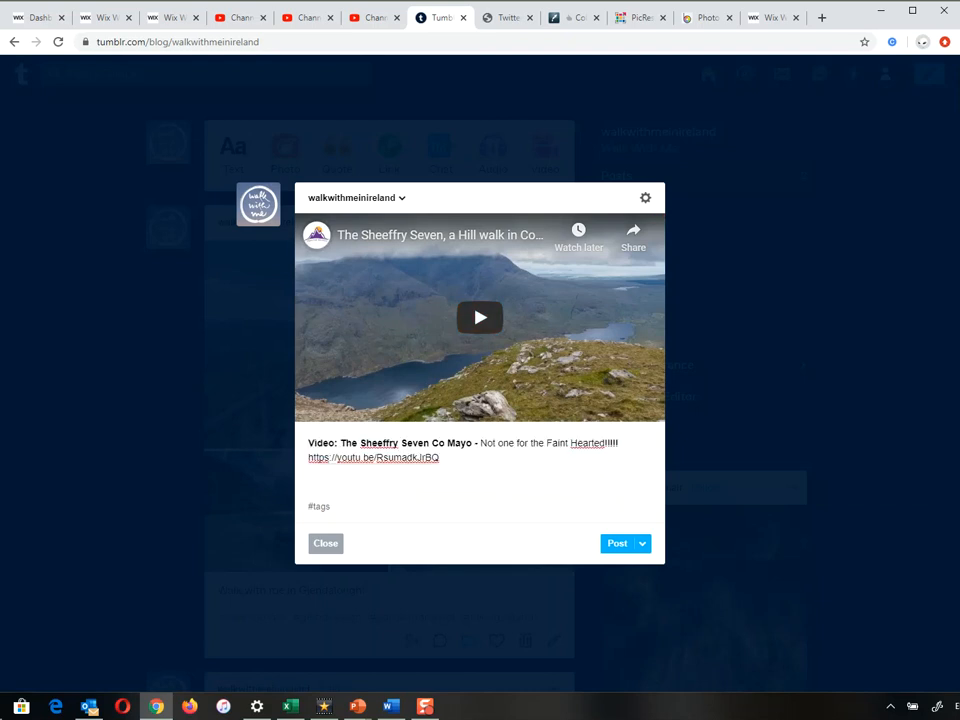
{"action": "key", "text": "shift+Left"}
{"action": "key", "text": "shift+Left"}
{"action": "key", "text": "shift+Left"}
{"action": "key", "text": "shift+Left"}
{"action": "key", "text": "shift+Left"}
{"action": "key", "text": "shift+Left"}
{"action": "key", "text": "shift+Left"}
{"action": "key", "text": "shift+Left"}
{"action": "key", "text": "shift+Left"}
{"action": "key", "text": "shift+Left"}
{"action": "key", "text": "shift+Left"}
{"action": "key", "text": "shift+Left"}
{"action": "key", "text": "shift+Left"}
{"action": "key", "text": "shift+Left"}
{"action": "key", "text": "shift+Left"}
{"action": "key", "text": "shift+Left"}
{"action": "key", "text": "shift+Left"}
{"action": "key", "text": "shift+Left"}
{"action": "key", "text": "shift+Left"}
{"action": "key", "text": "shift+Left"}
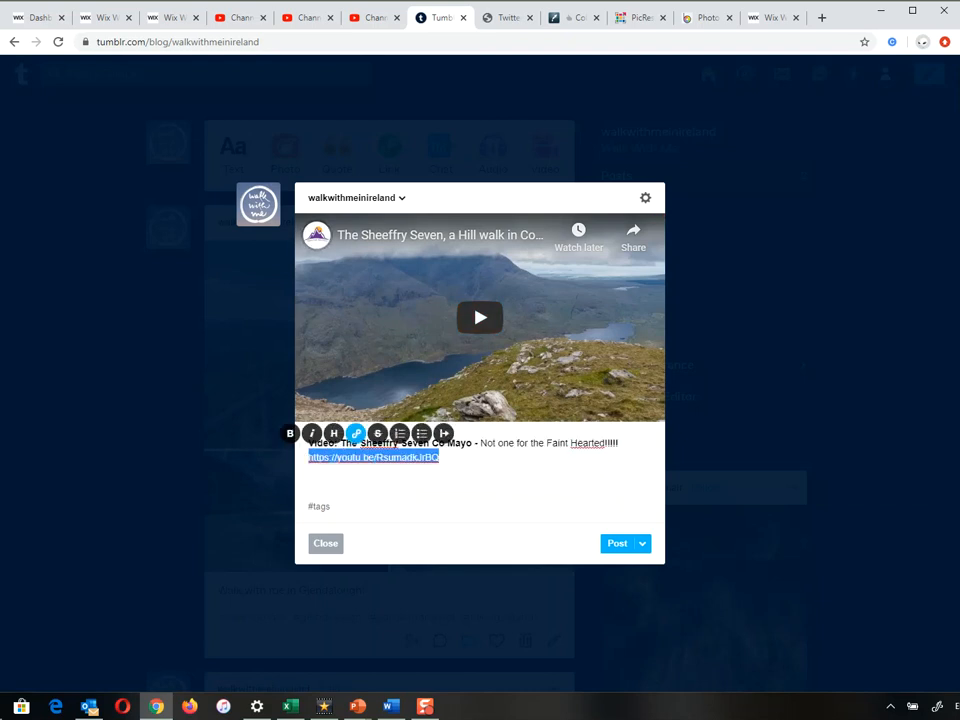
{"action": "key", "text": "BackSpace"}
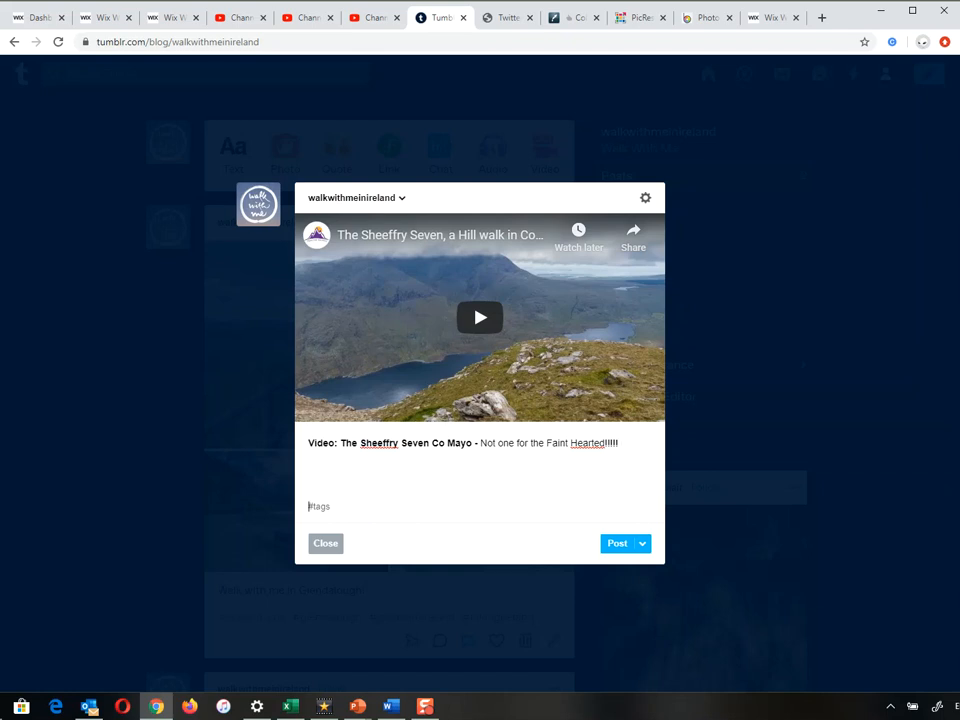
Tag the video post with #walkwithme and #mayo
{"action": "type", "text": "walk"}
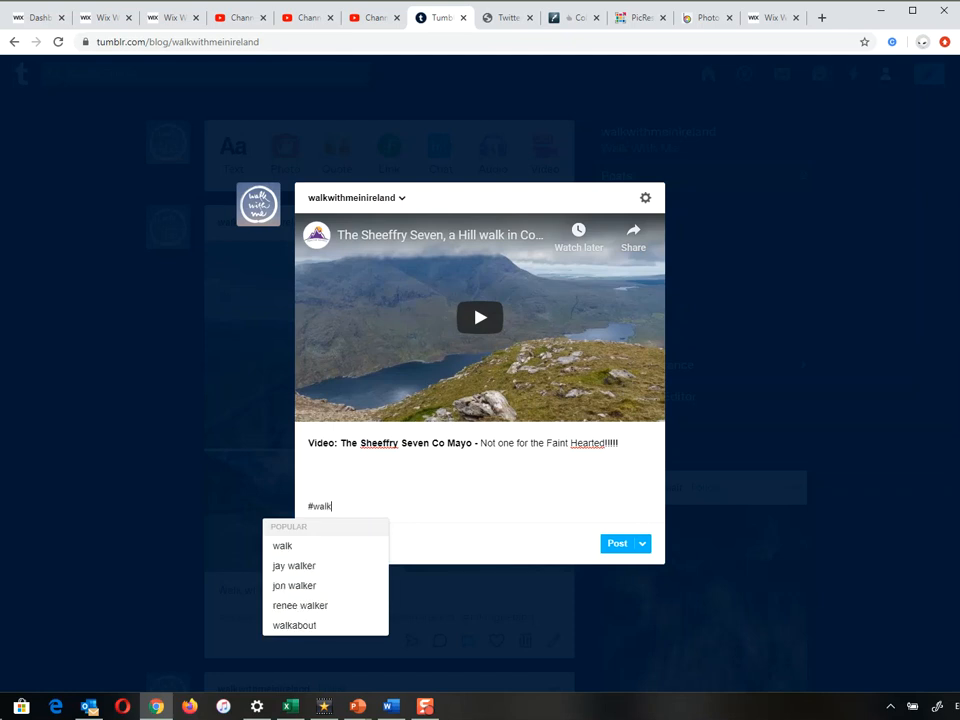
{"action": "type", "text": "withme"}
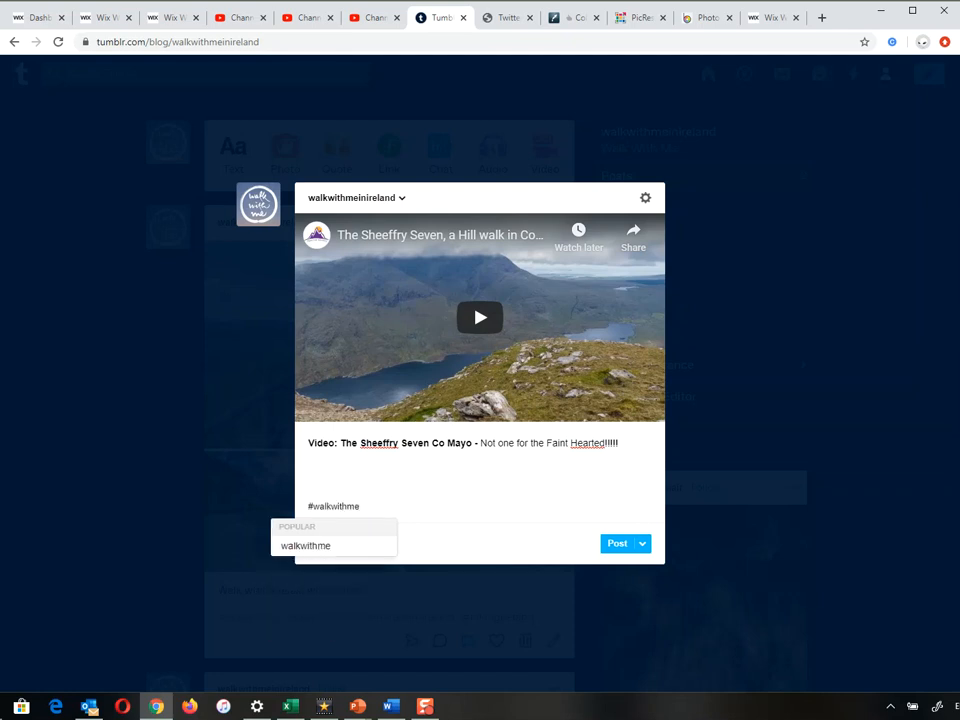
{"action": "key", "text": "Return"}
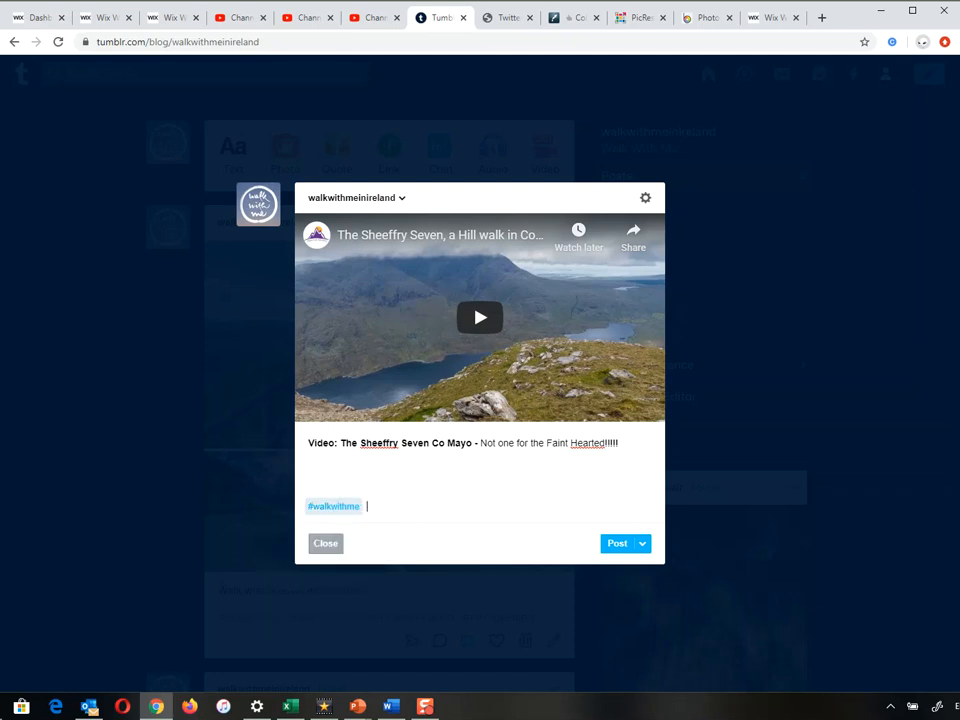
{"action": "type", "text": "#mayo"}
{"action": "key", "text": "Return"}
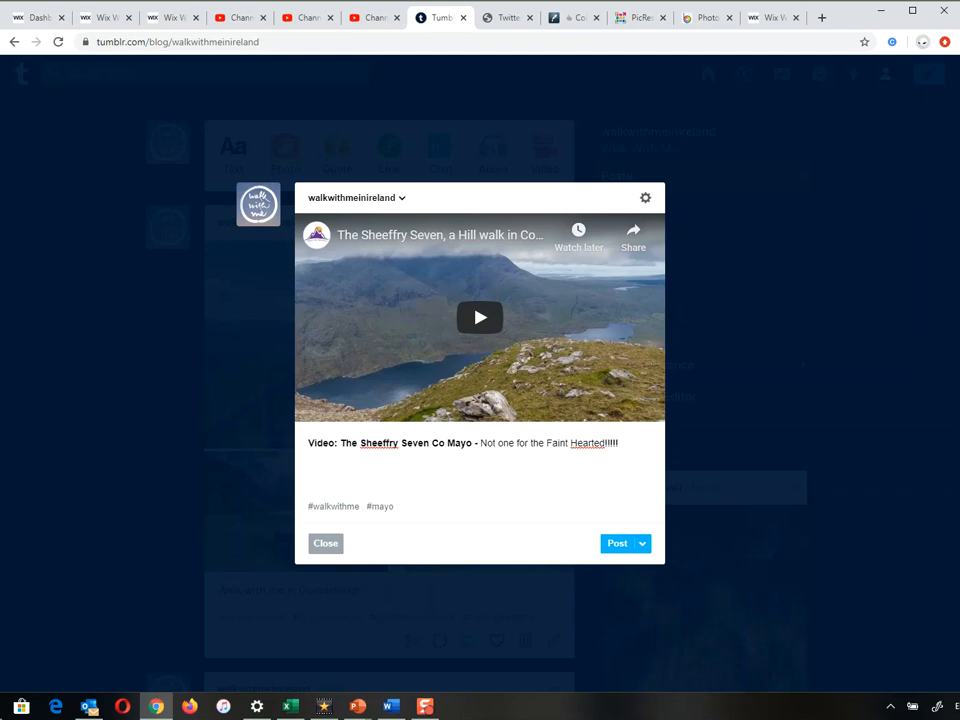
Publish the Sheeffry Seven video post and review it among the blog's posts
{"action": "left_click", "coordinate": [617, 543]}
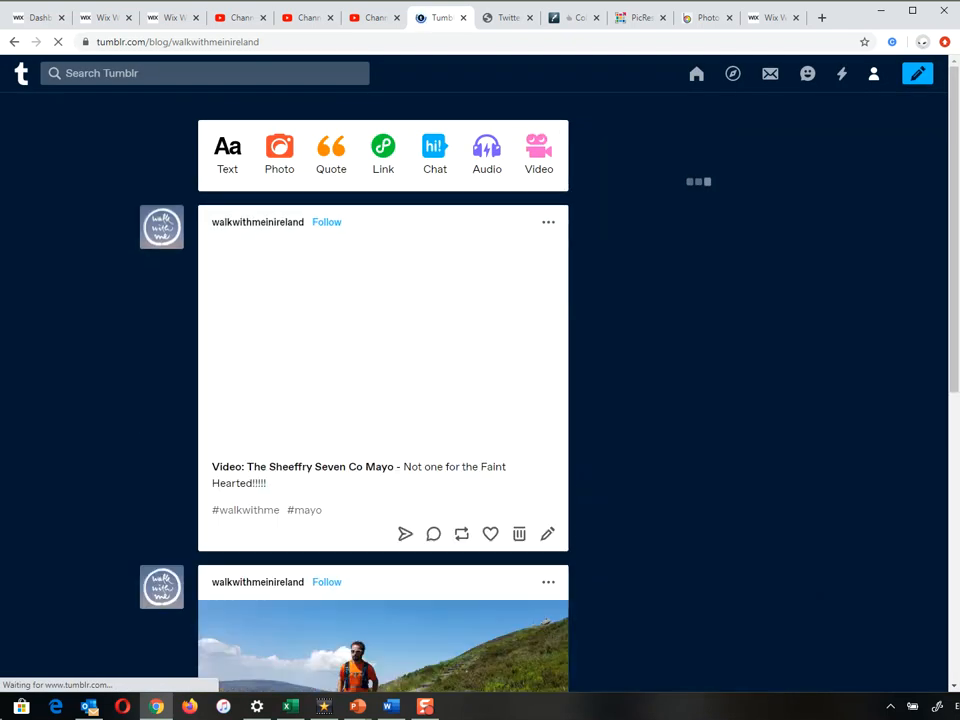
{"action": "scroll", "coordinate": [480, 380], "scroll_direction": "down", "scroll_amount": 5}
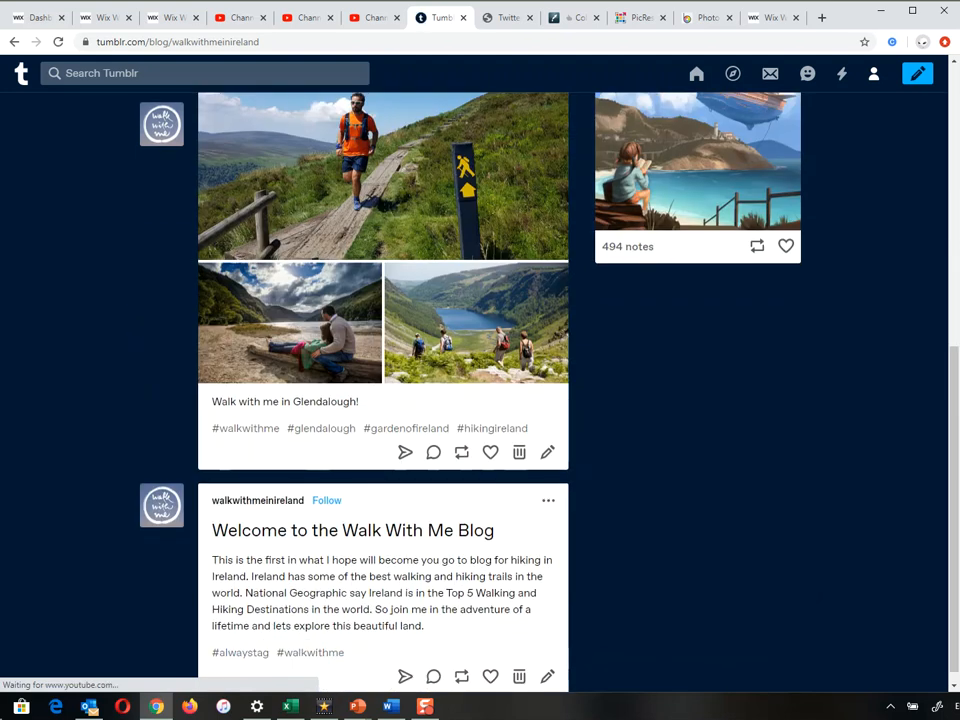
{"action": "scroll", "coordinate": [480, 380], "scroll_direction": "up", "scroll_amount": 5}
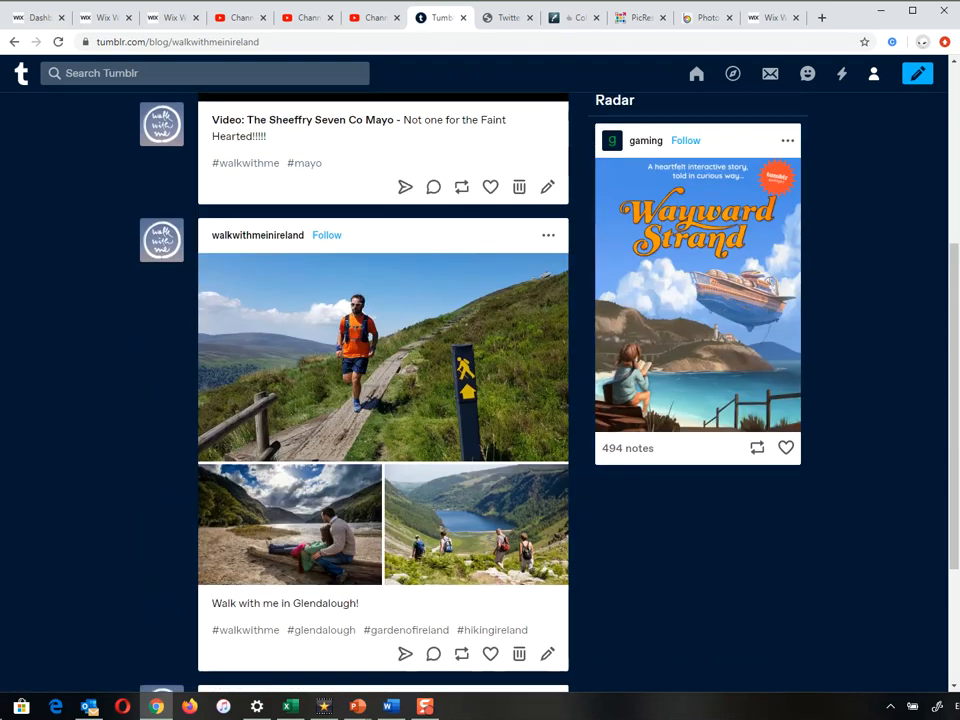
Switch to Walking Blog Posts.docx in Word and copy the web address of the Glendalough Trails PDF
{"action": "key", "text": "alt+Tab"}
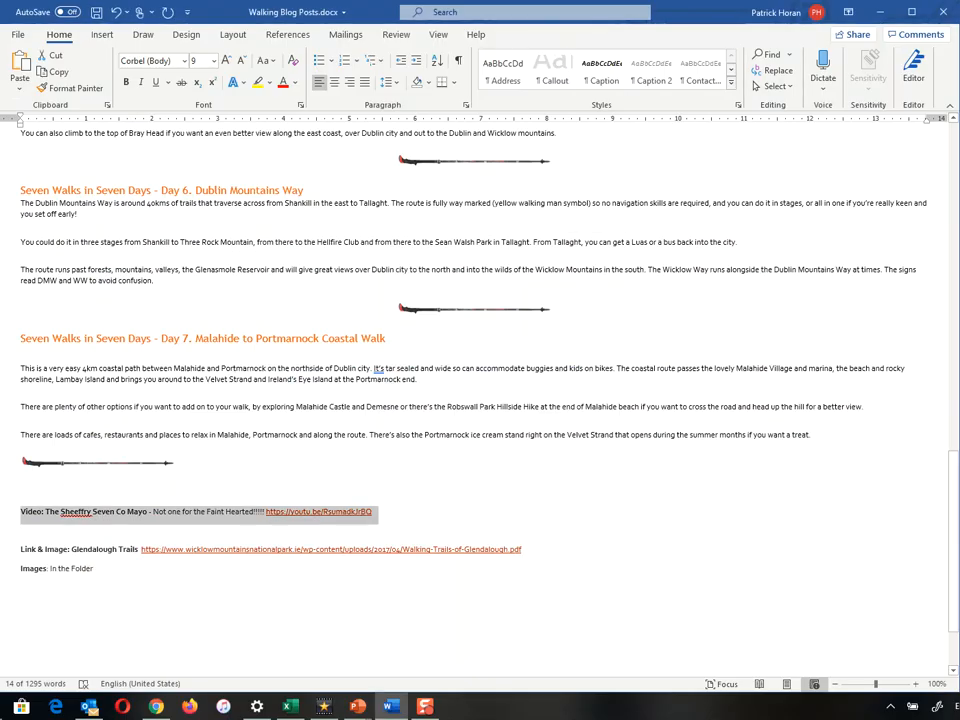
{"action": "left_click_drag", "start_coordinate": [141, 550], "coordinate": [526, 550]}
{"action": "key", "text": "ctrl+c"}
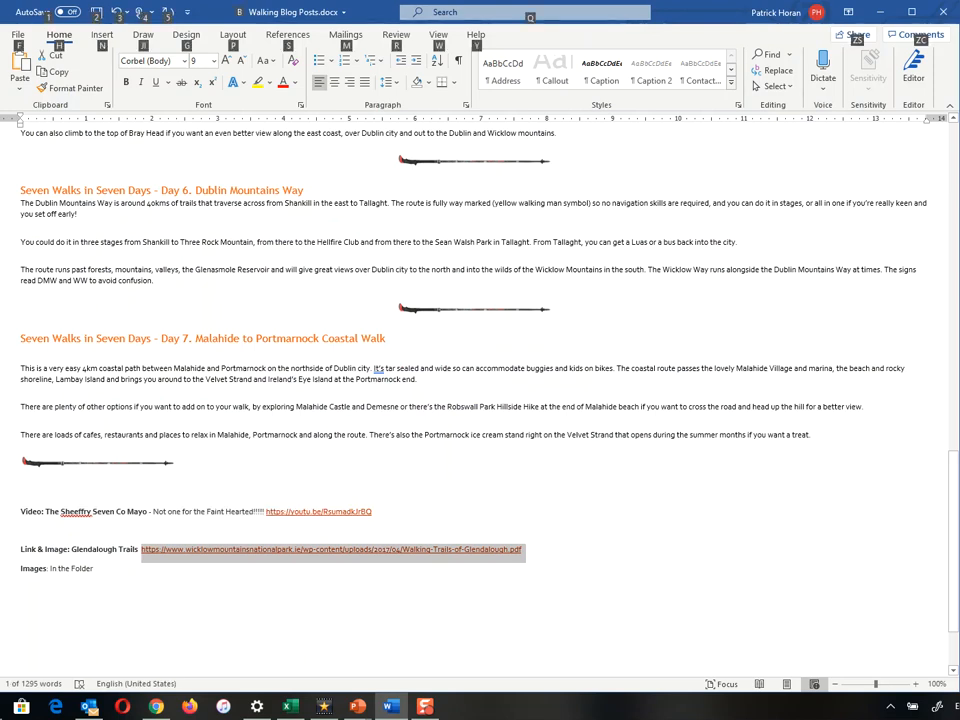
Return to Tumblr, start a link post and paste in the copied Walking-Trails-of-Glendalough.pdf address
{"action": "key", "text": "alt+Tab"}
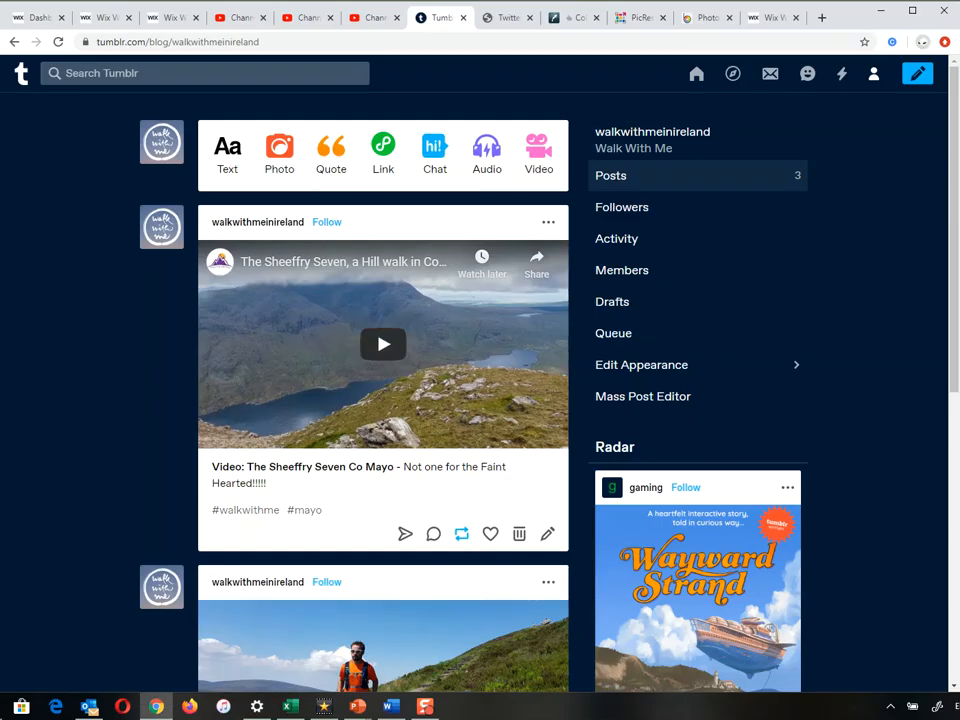
{"action": "left_click", "coordinate": [383, 150]}
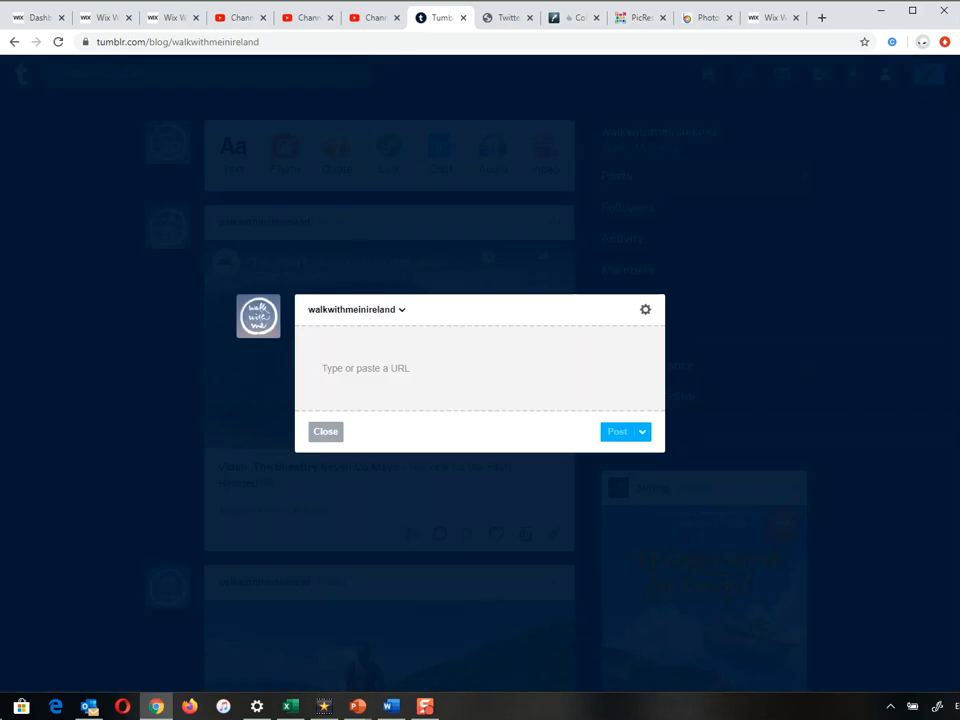
{"action": "key", "text": "ctrl+v"}
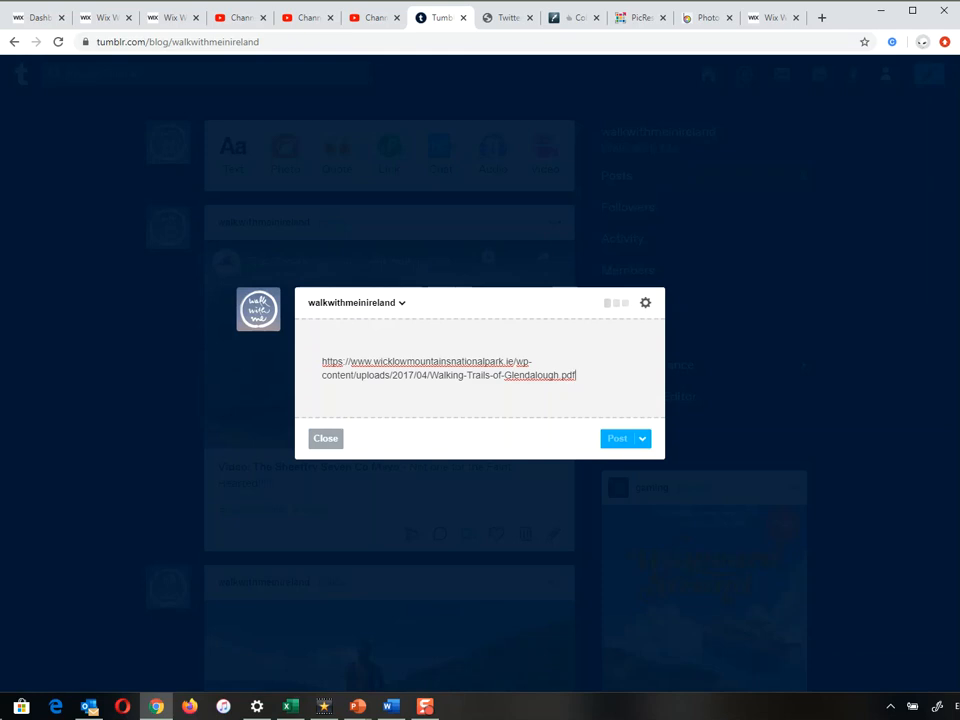
{"action": "right_click", "coordinate": [574, 375]}
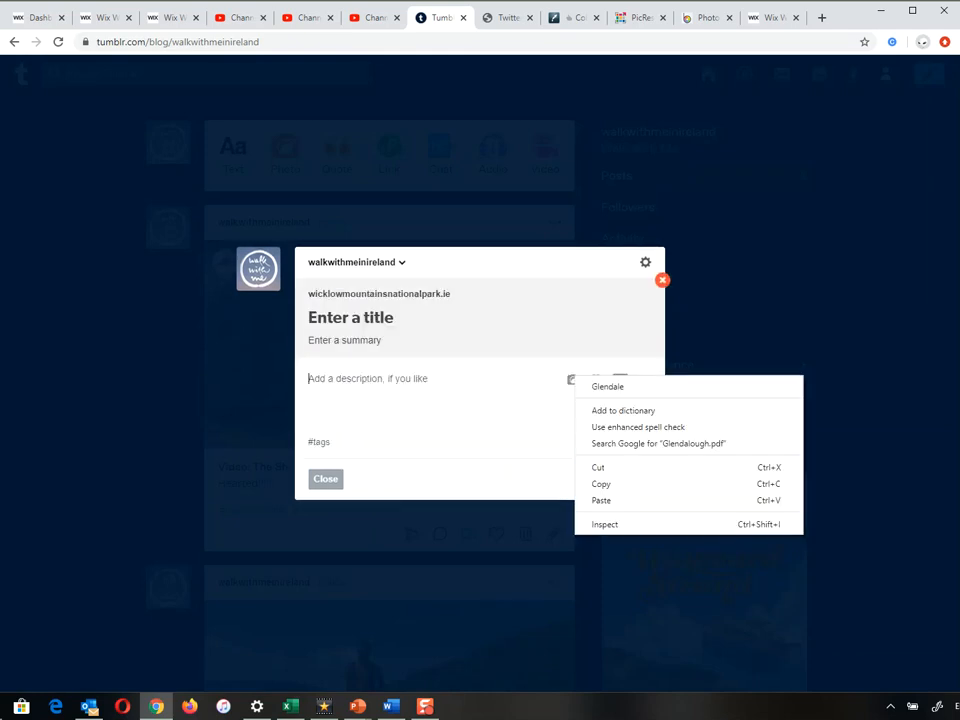
Title the link post "Glendalough Trails" and reuse the title in the description "Glendalough Trails - Something for everyone"
{"action": "left_click", "coordinate": [350, 318]}
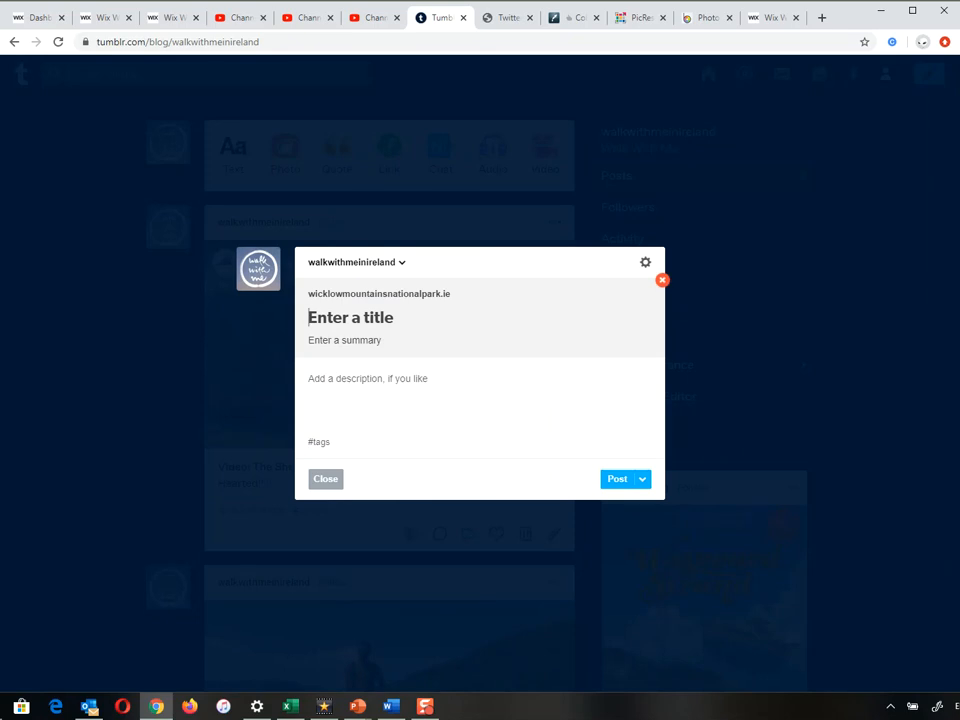
{"action": "type", "text": "Glendalough Trails"}
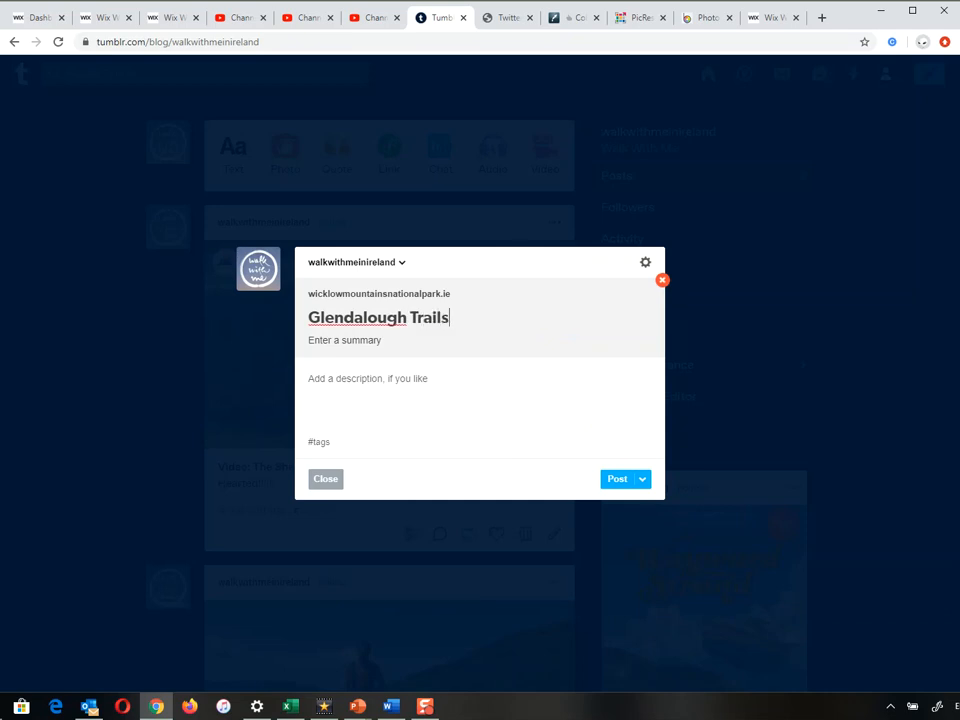
{"action": "left_click_drag", "start_coordinate": [450, 318], "coordinate": [306, 318]}
{"action": "key", "text": "ctrl+c"}
{"action": "left_click", "coordinate": [387, 379]}
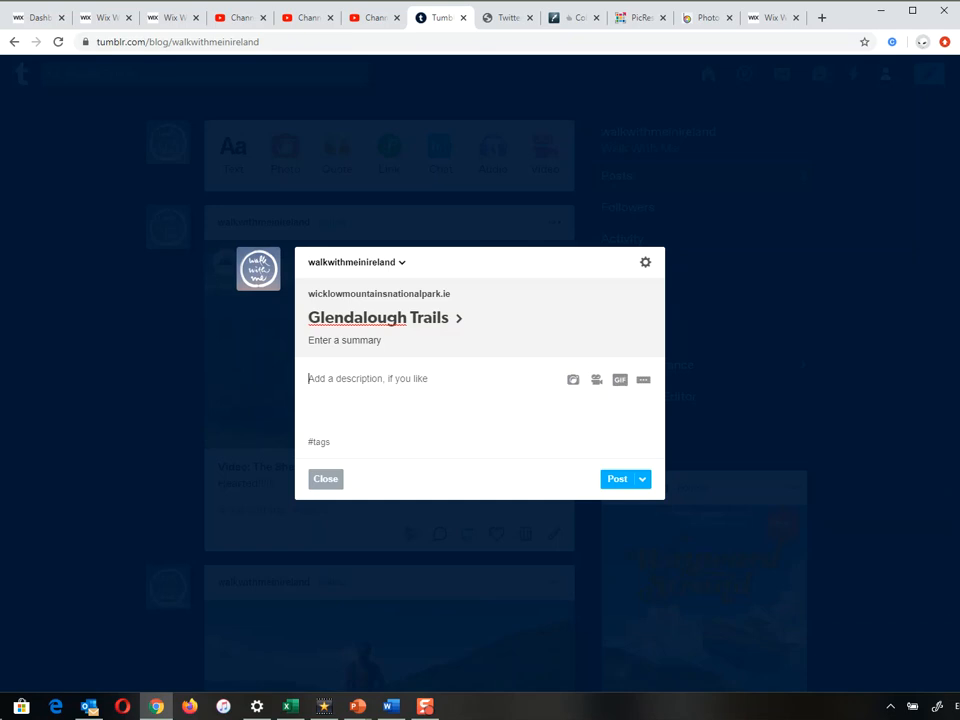
{"action": "key", "text": "ctrl+v"}
{"action": "type", "text": "- Something for everyone"}
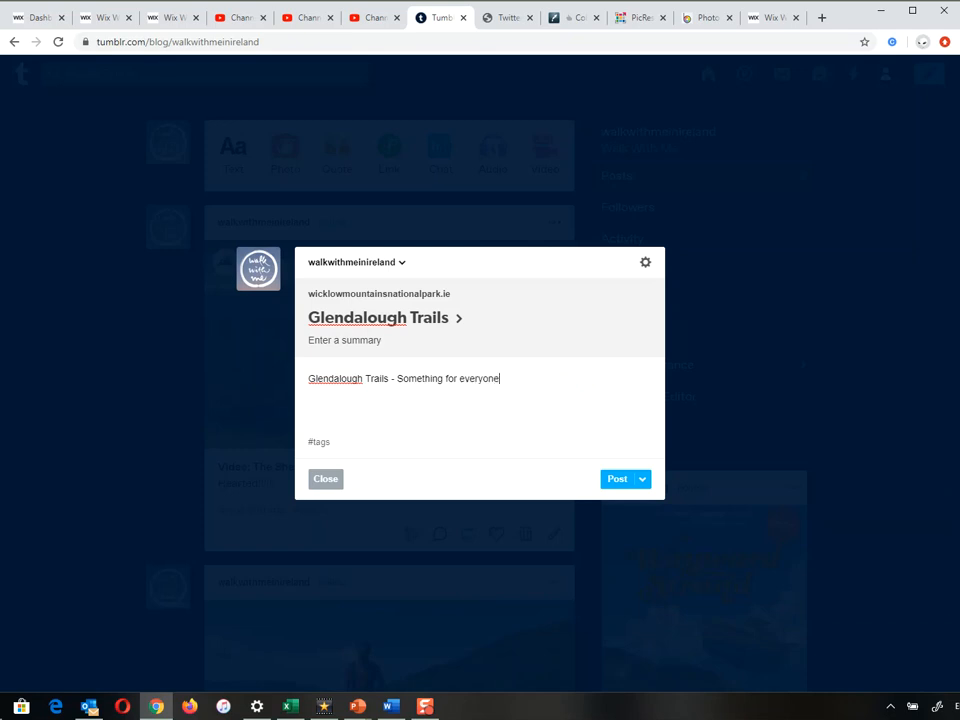
Copy the link post's description text and clear it from the description
{"action": "key", "text": "Home"}
{"action": "key", "text": "shift+Home"}
{"action": "key", "text": "ctrl+c"}
{"action": "key", "text": "BackSpace"}
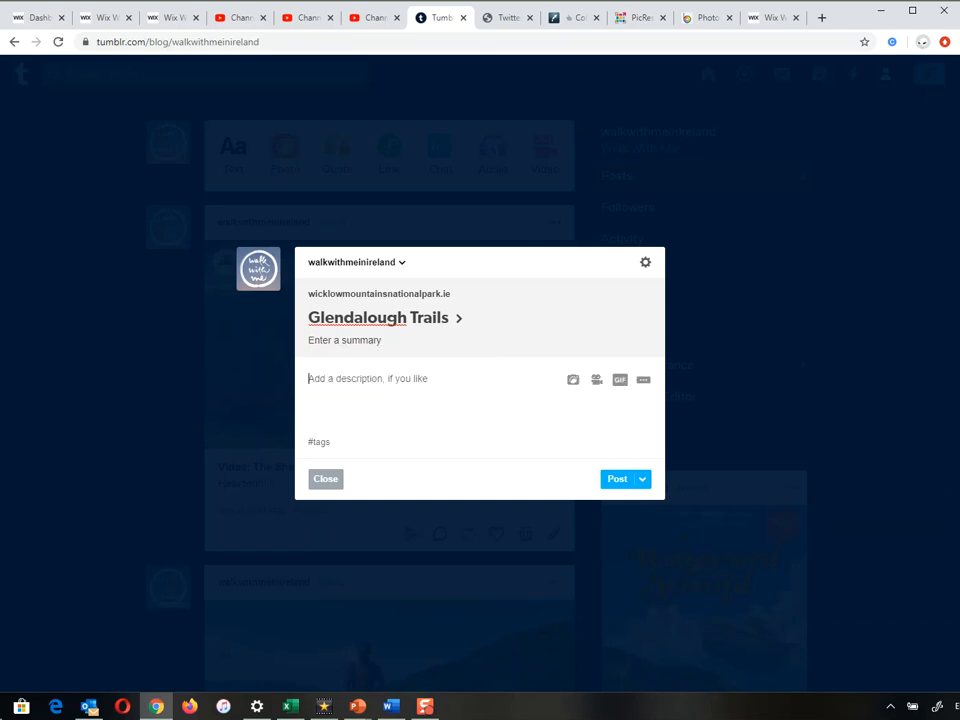
Insert the image Walking-Trails-Map-image-217x300.jpg from the blog post folder into the link post's description
{"action": "left_click", "coordinate": [573, 380]}
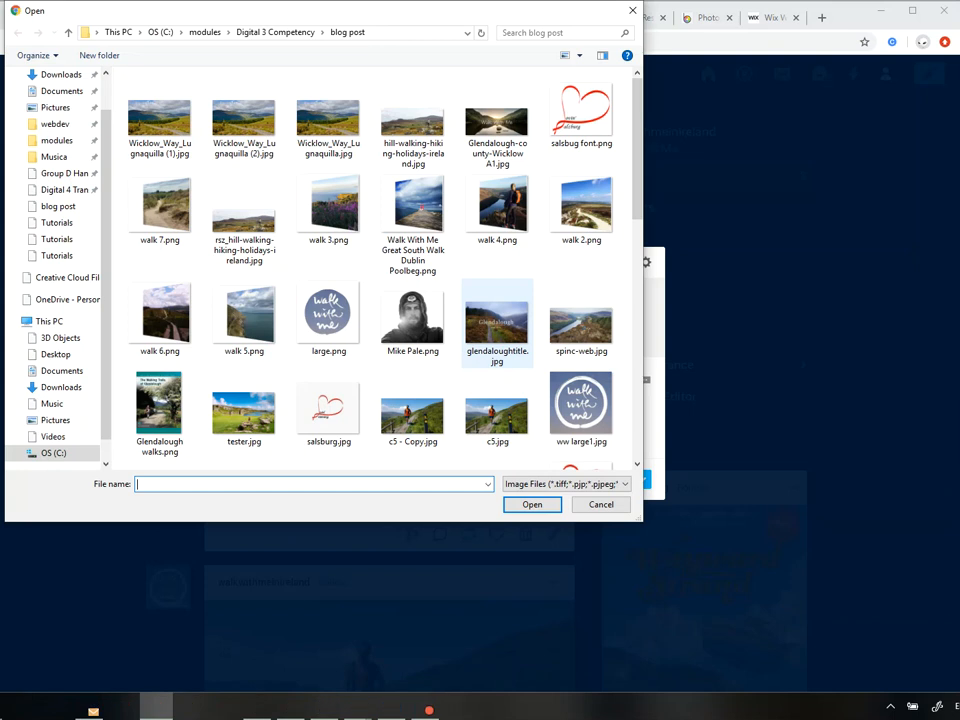
{"action": "scroll", "coordinate": [500, 175], "scroll_direction": "down", "scroll_amount": 5}
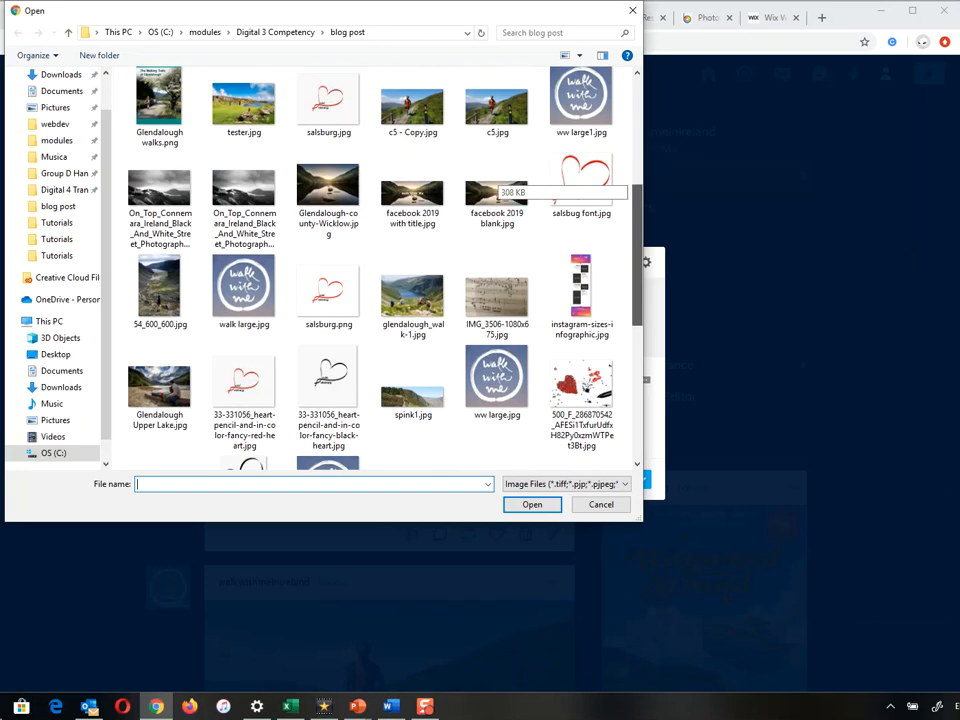
{"action": "scroll", "coordinate": [500, 175], "scroll_direction": "down", "scroll_amount": 3}
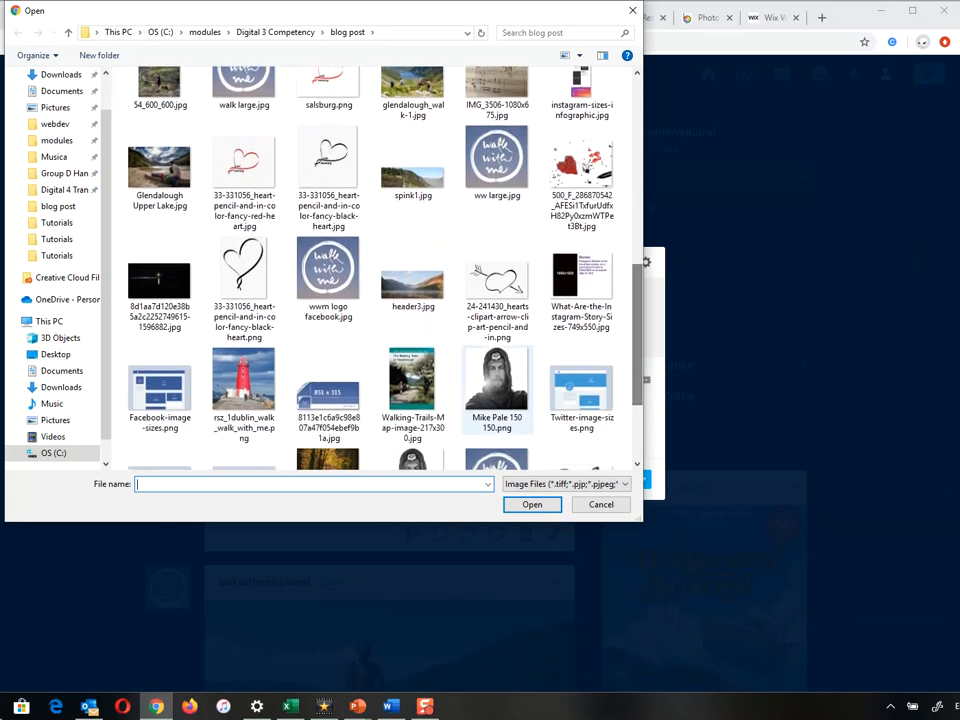
{"action": "left_click", "coordinate": [412, 385]}
{"action": "double_click", "coordinate": [412, 385]}
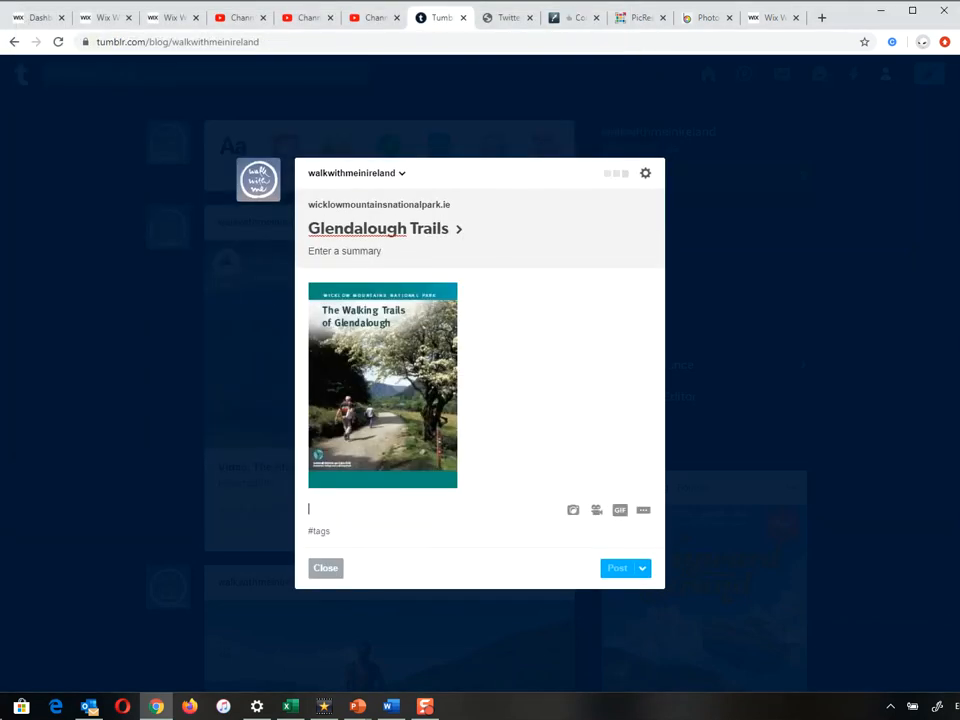
Paste the copied text as the summary, trim it to "Something for everyone", and publish the link post
{"action": "left_click", "coordinate": [344, 251]}
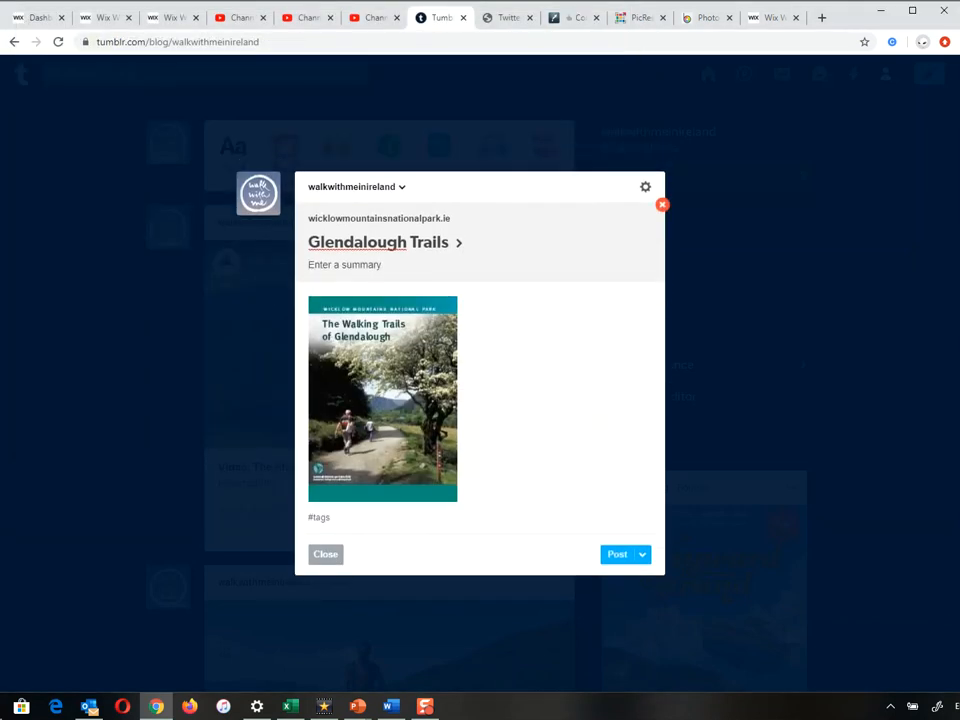
{"action": "key", "text": "ctrl+v"}
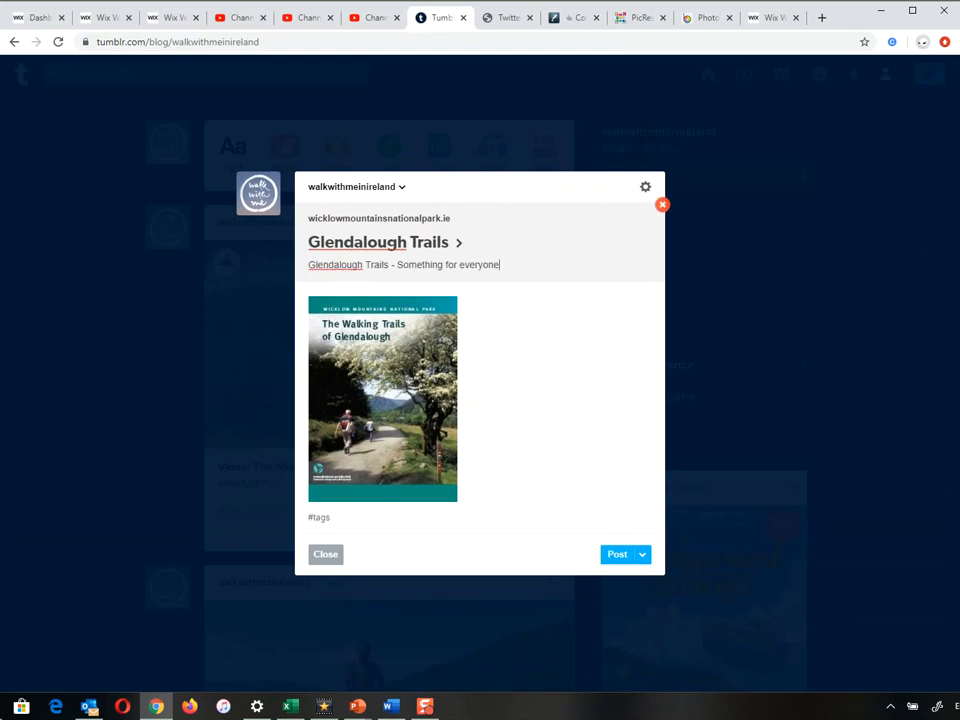
{"action": "left_click_drag", "start_coordinate": [397, 265], "coordinate": [306, 265]}
{"action": "key", "text": "BackSpace"}
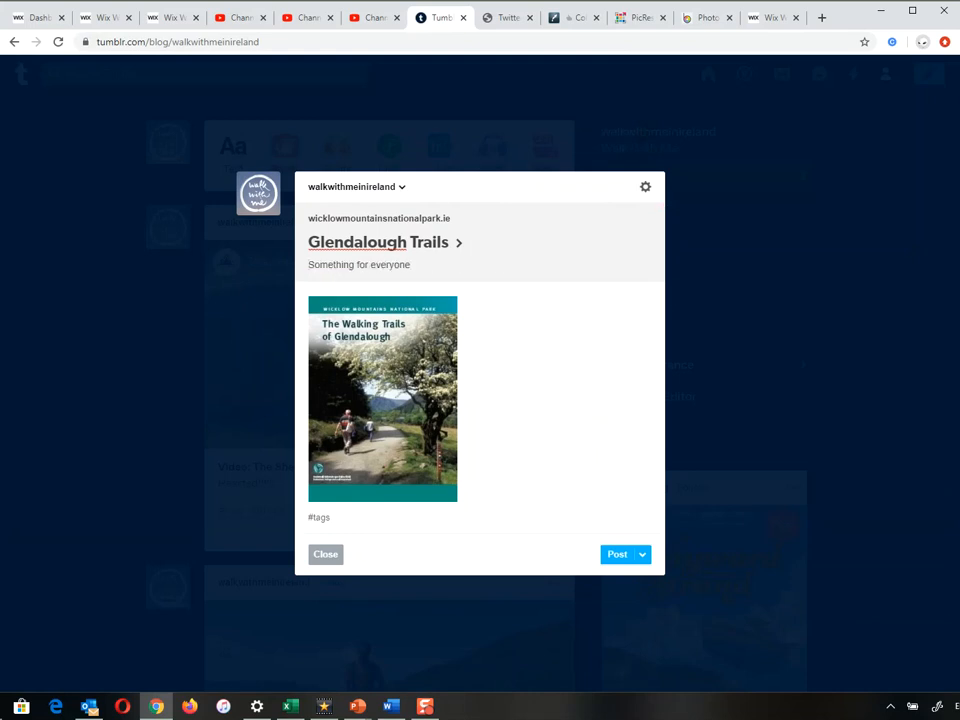
{"action": "left_click", "coordinate": [617, 554]}
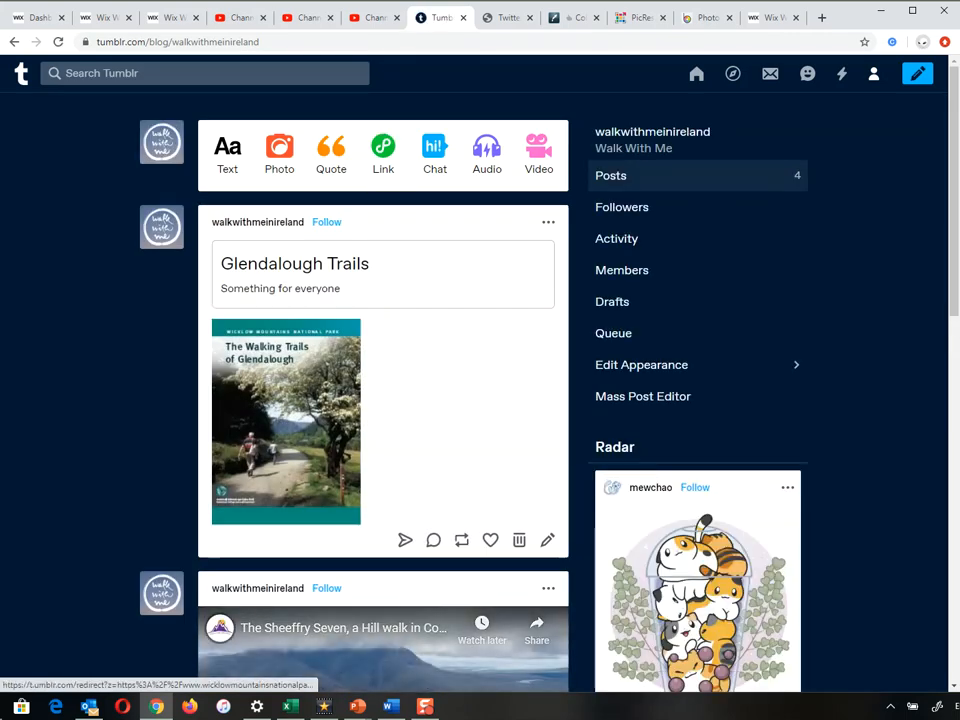
Open the published Glendalough Trails link and look through the walking trails PDF
{"action": "left_click", "coordinate": [310, 266]}
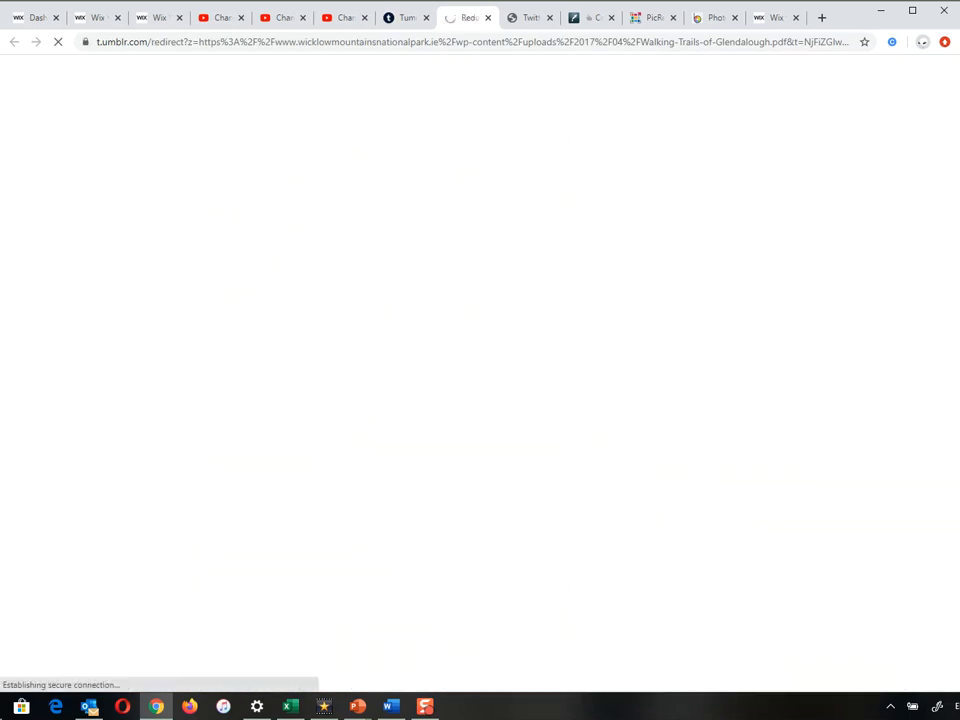
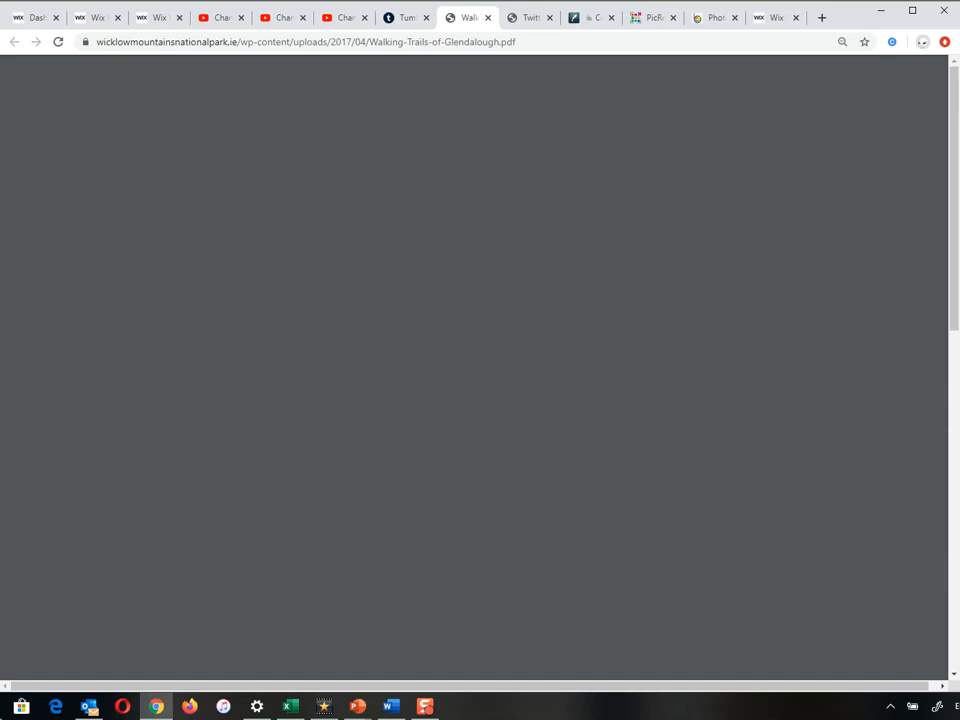
{"action": "left_click", "coordinate": [406, 18]}
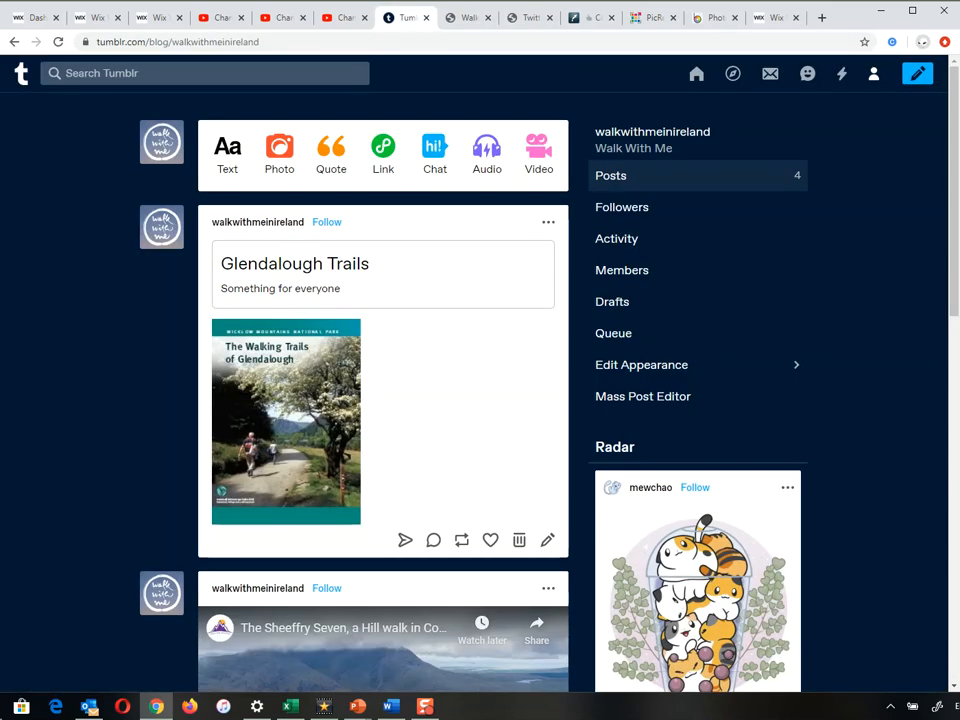
{"action": "left_click", "coordinate": [467, 18]}
{"action": "mouse_move", "coordinate": [954, 180]}
{"action": "left_mouse_down"}
{"action": "mouse_move", "coordinate": [954, 508]}
{"action": "mouse_move", "coordinate": [954, 200]}
{"action": "left_mouse_up"}
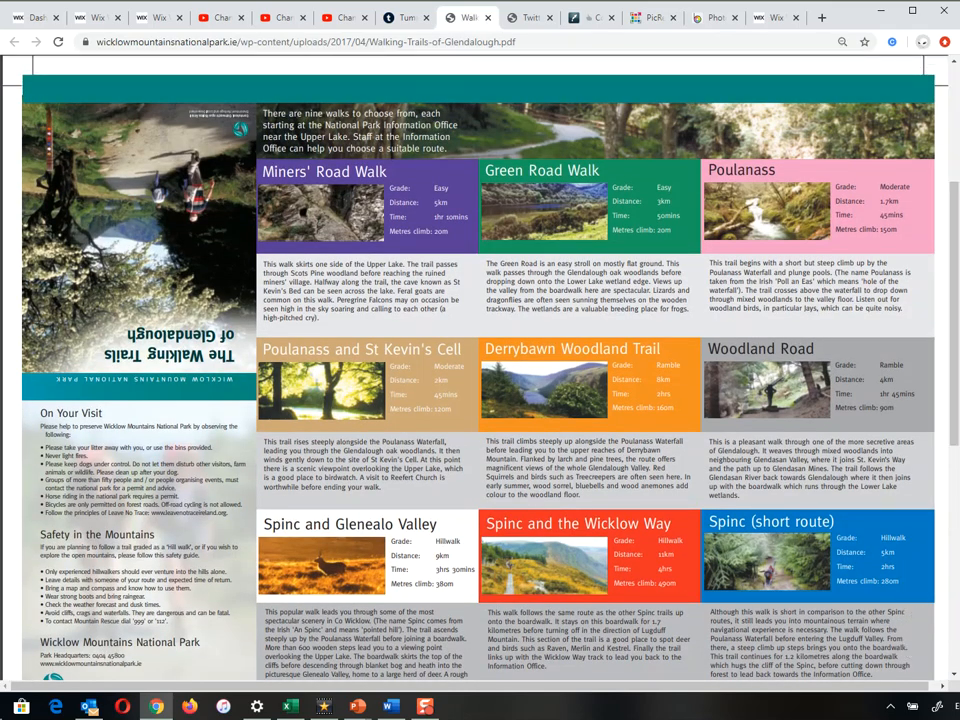
{"action": "scroll", "coordinate": [480, 380], "scroll_direction": "down", "scroll_amount": 1}
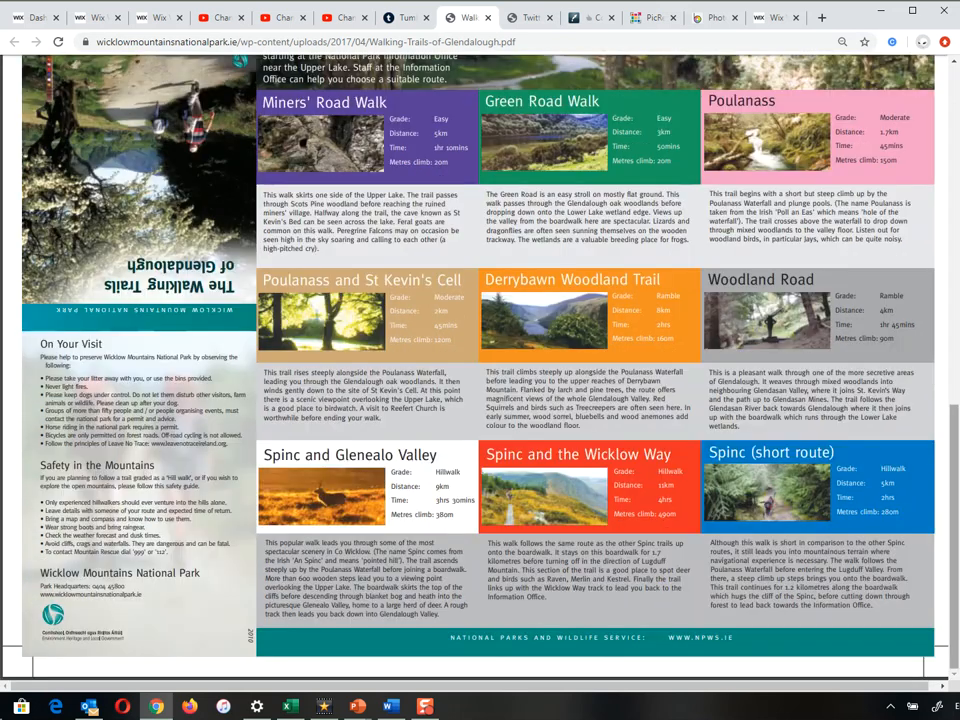
{"action": "scroll", "coordinate": [480, 380], "scroll_direction": "up", "scroll_amount": 1}
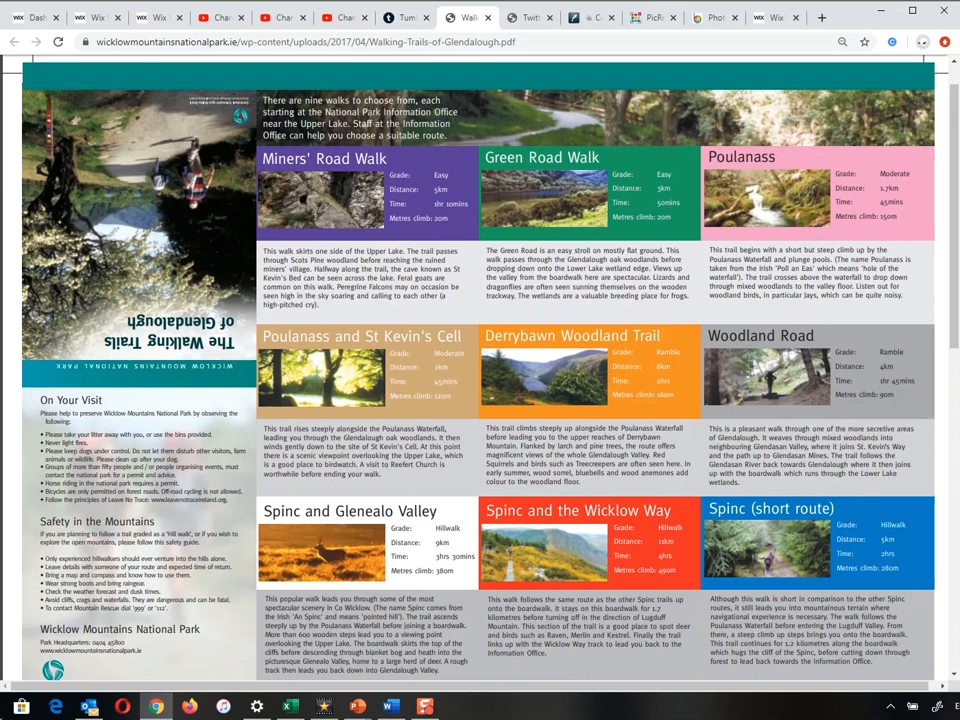
Return to the Tumblr blog and look through its published posts in the blog preview, closing the preview when finished
{"action": "left_click", "coordinate": [405, 17]}
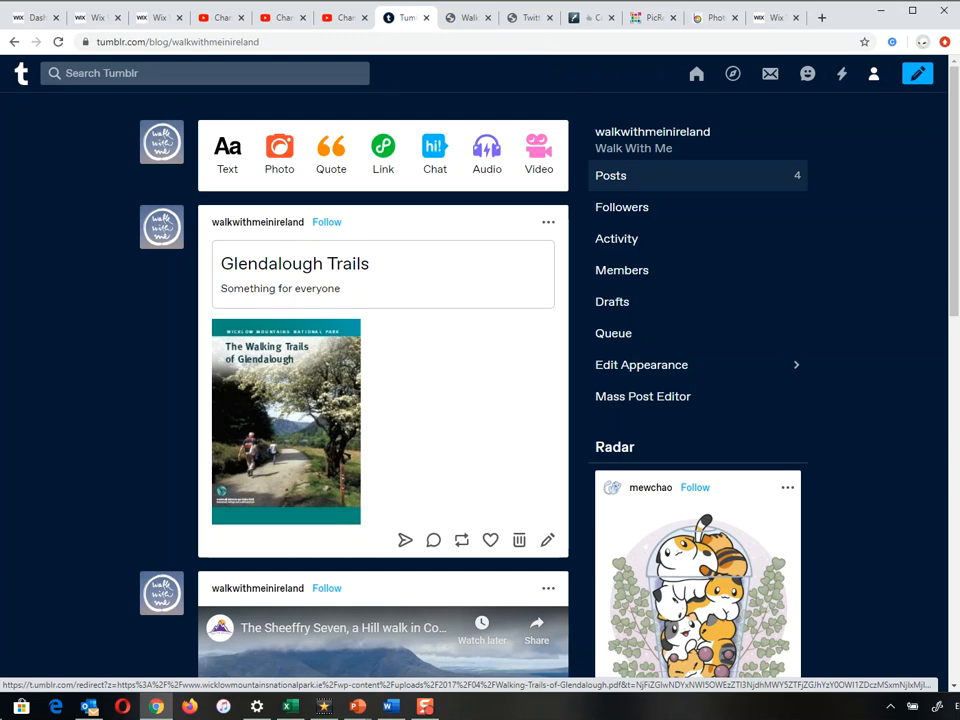
{"action": "key", "text": "alt+Tab"}
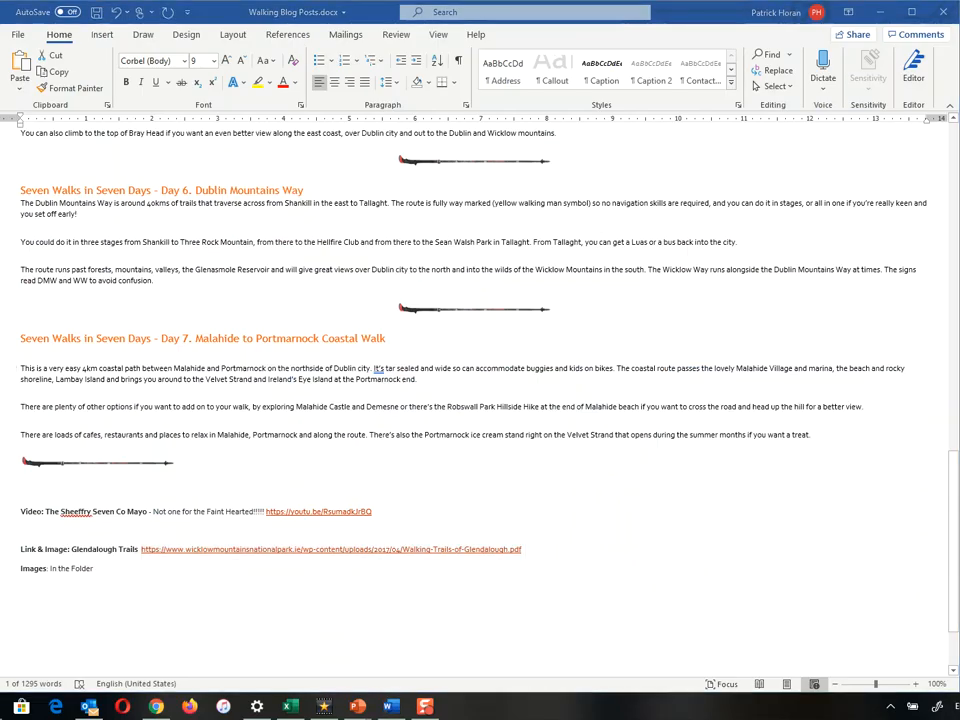
{"action": "key", "text": "alt+Tab"}
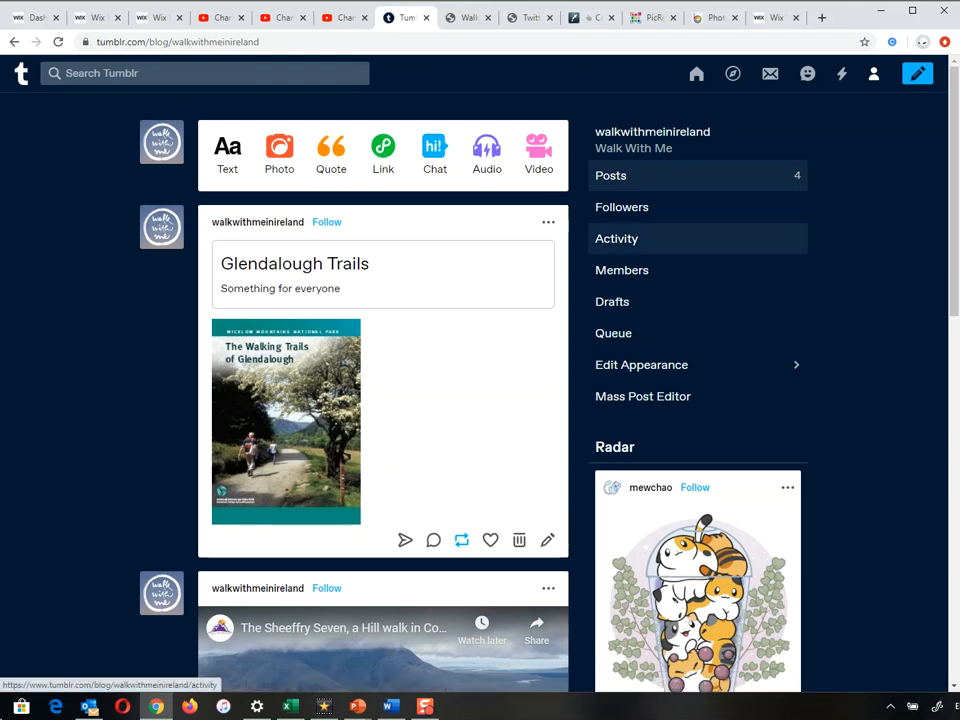
{"action": "left_click", "coordinate": [162, 142]}
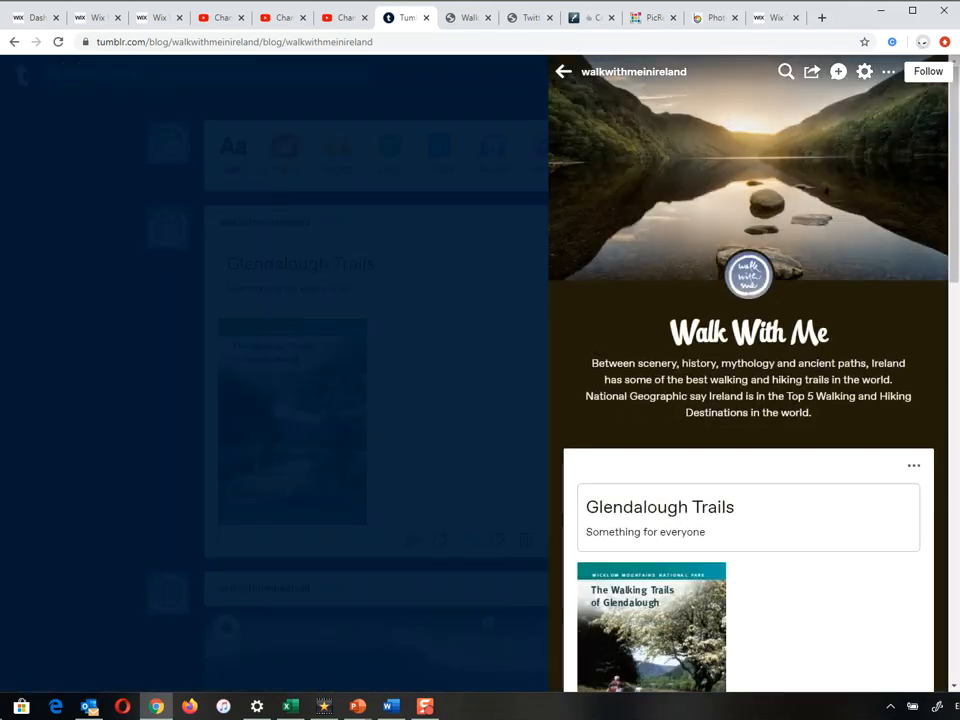
{"action": "scroll", "coordinate": [748, 380], "scroll_direction": "down", "scroll_amount": 6}
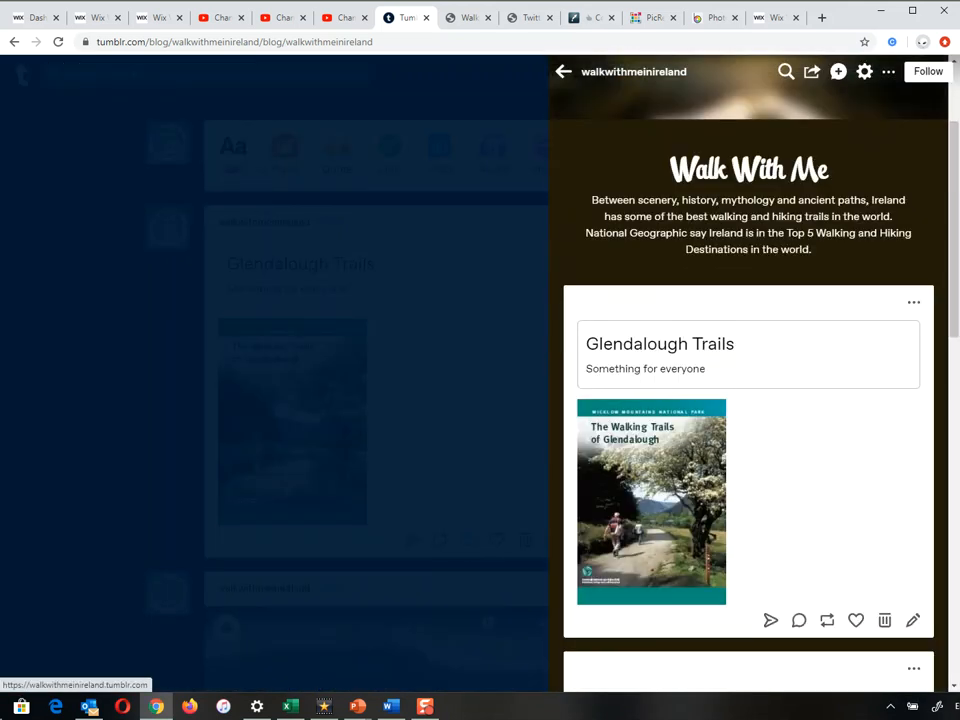
{"action": "scroll", "coordinate": [748, 380], "scroll_direction": "down", "scroll_amount": 6}
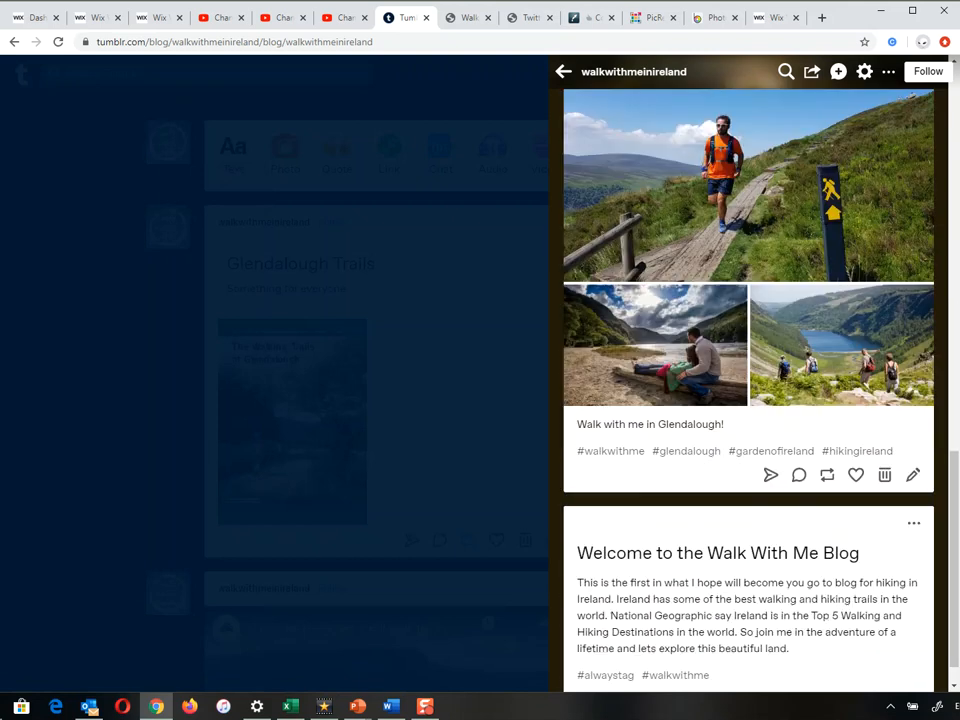
{"action": "scroll", "coordinate": [748, 380], "scroll_direction": "up", "scroll_amount": 12}
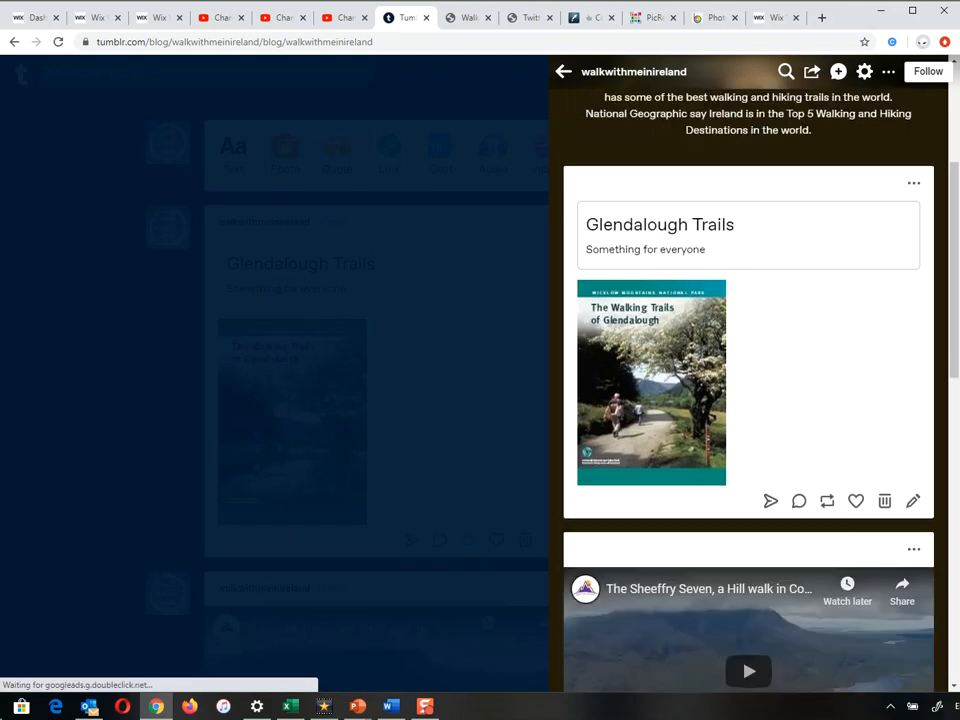
{"action": "left_click", "coordinate": [563, 72]}
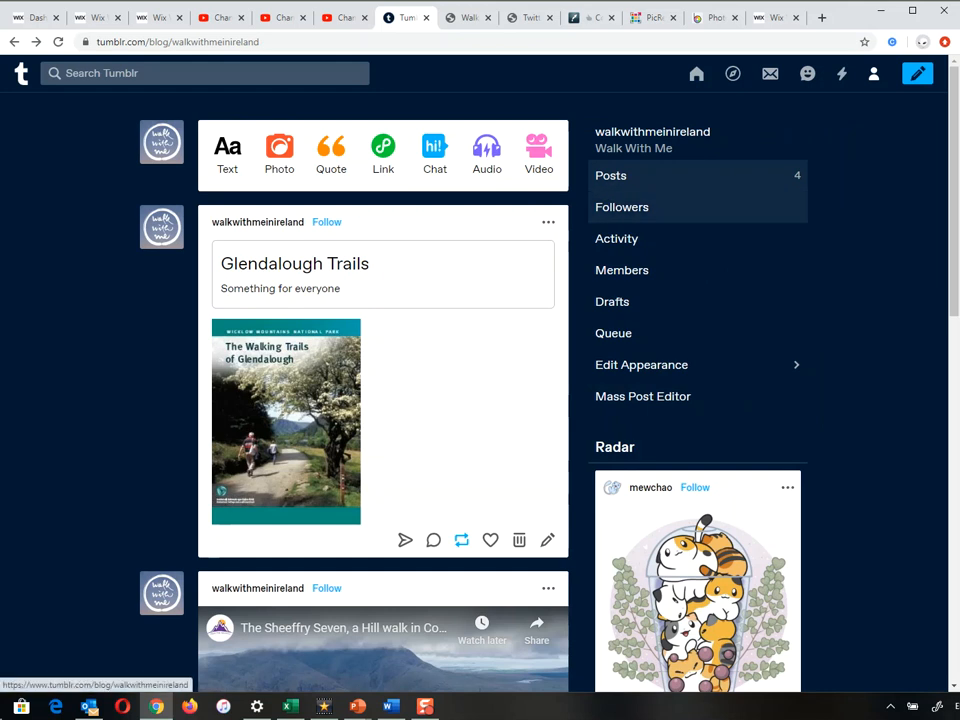
Open the theme editor from the blog's appearance settings and view the theme's HTML code
{"action": "left_click", "coordinate": [641, 365]}
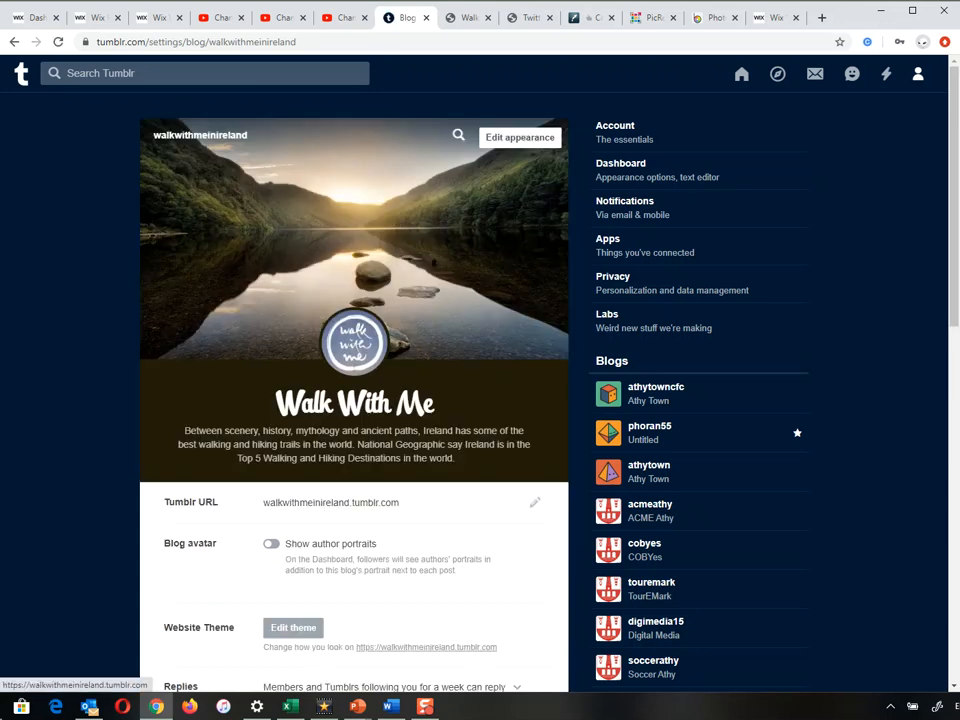
{"action": "left_click", "coordinate": [293, 627]}
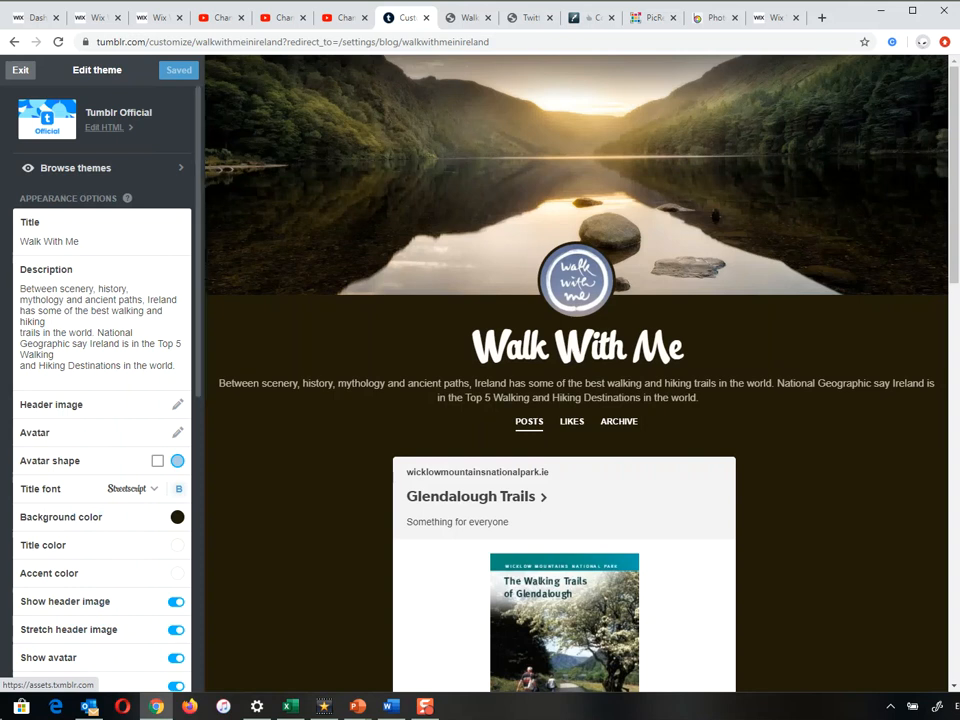
{"action": "left_click", "coordinate": [105, 127]}
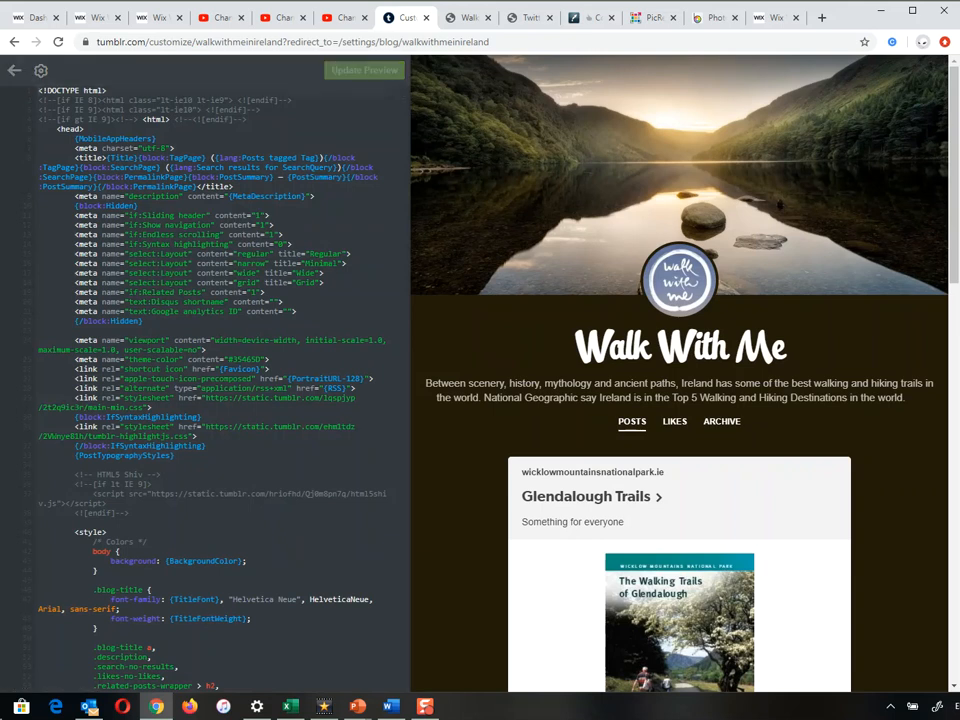
{"action": "left_click", "coordinate": [14, 70]}
Browse the theme gallery and filter it to Free Themes
{"action": "left_click", "coordinate": [76, 168]}
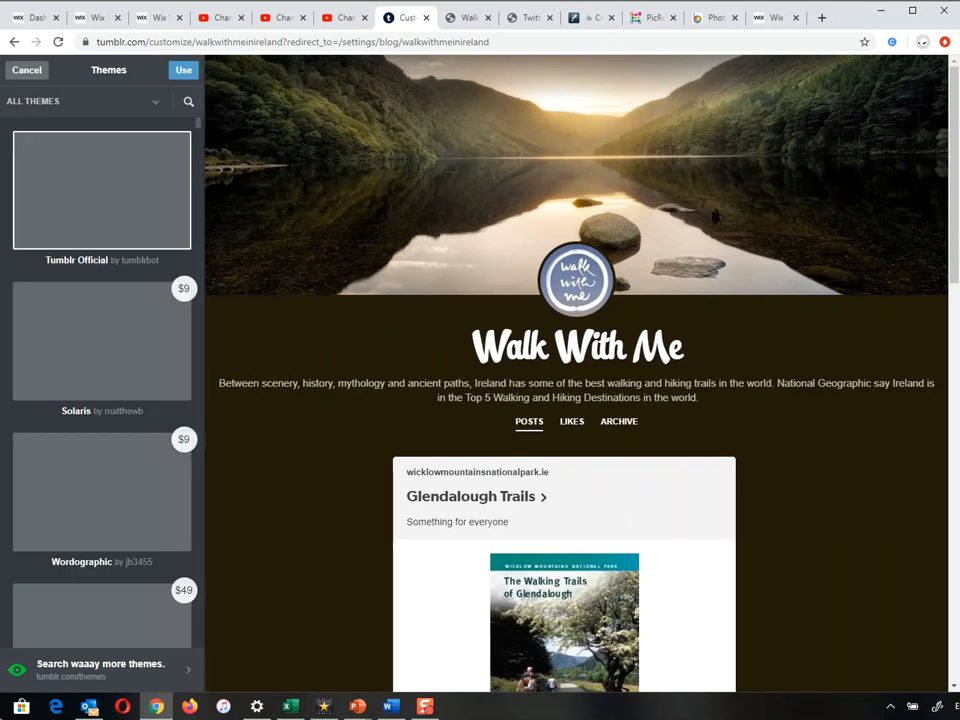
{"action": "scroll", "coordinate": [102, 380], "scroll_direction": "down", "scroll_amount": 1}
{"action": "scroll", "coordinate": [102, 380], "scroll_direction": "down", "scroll_amount": 2}
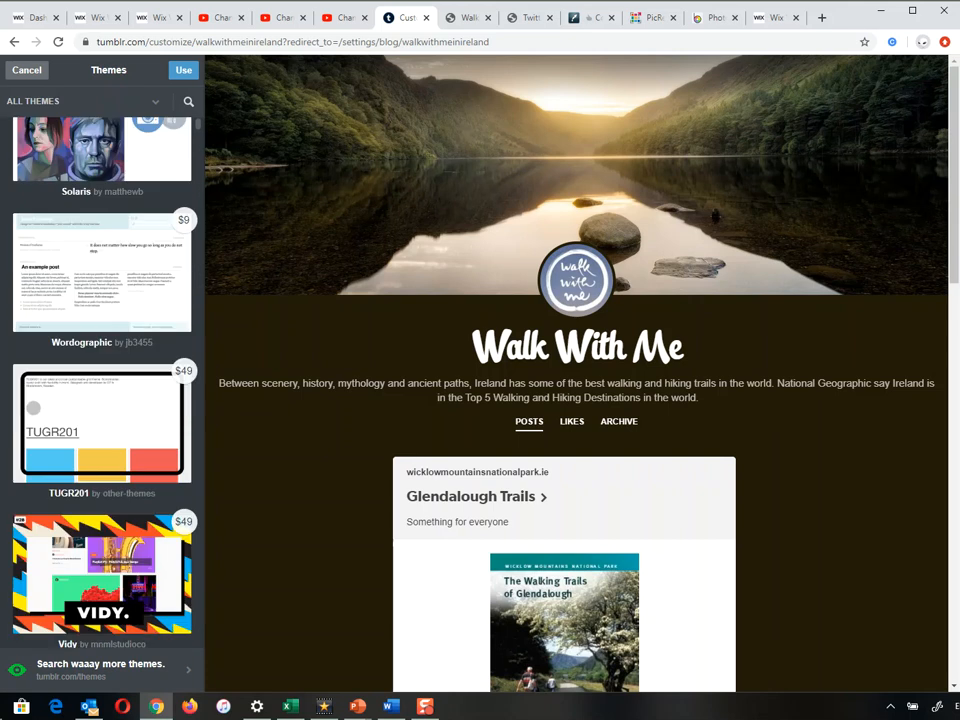
{"action": "scroll", "coordinate": [102, 380], "scroll_direction": "up", "scroll_amount": 2}
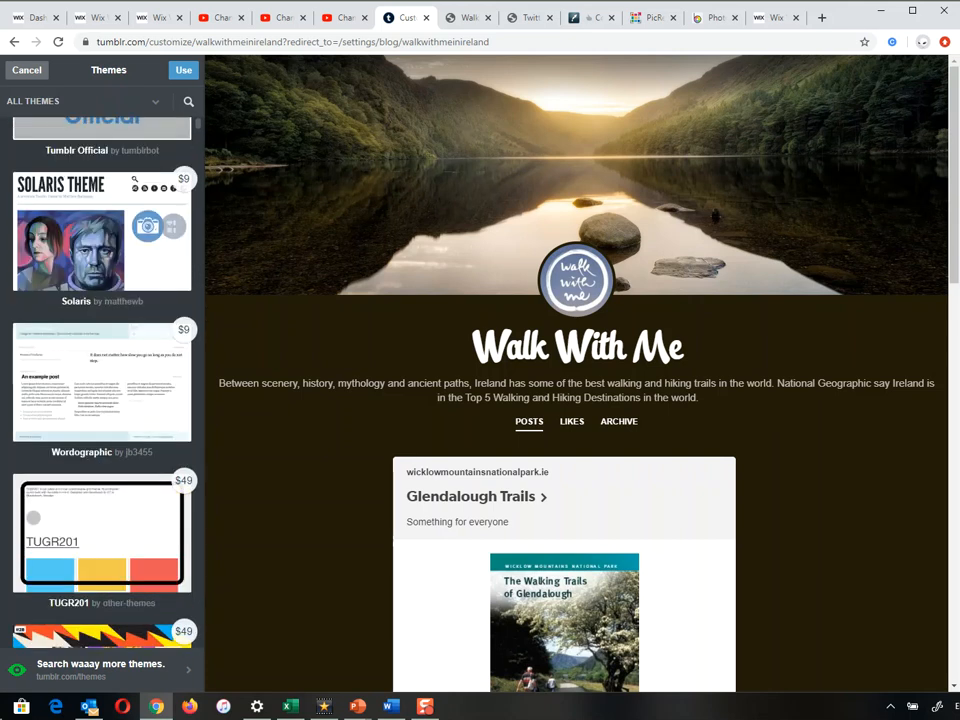
{"action": "left_click", "coordinate": [82, 101]}
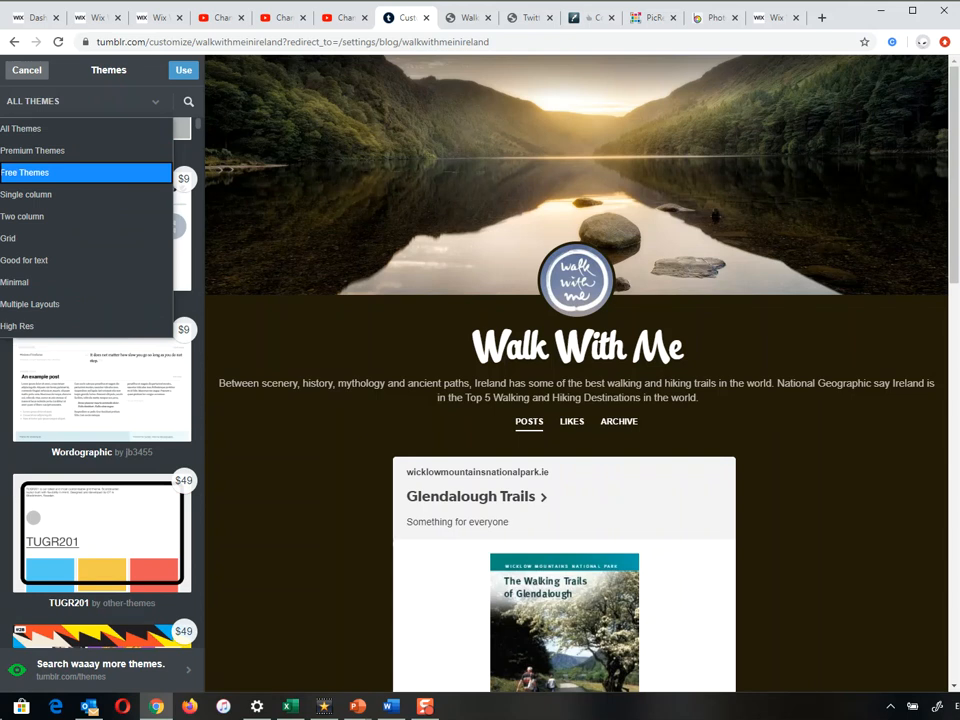
{"action": "left_click", "coordinate": [85, 172]}
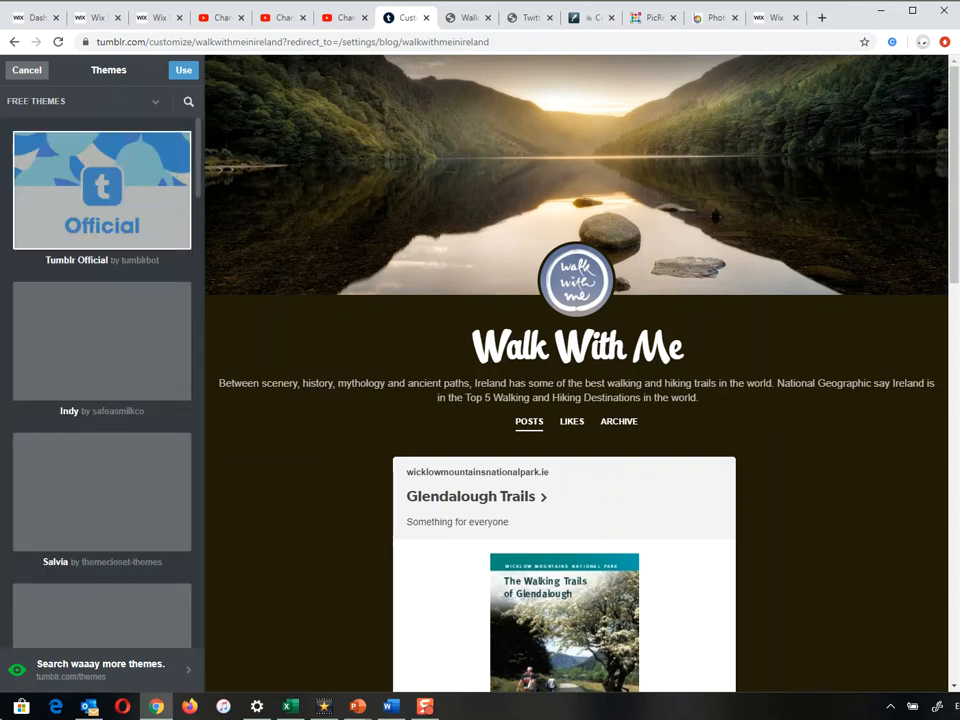
Look through the first free themes and preview the Indy theme on the blog
{"action": "scroll", "coordinate": [115, 232], "scroll_direction": "down", "scroll_amount": 3}
{"action": "scroll", "coordinate": [68, 342], "scroll_direction": "down", "scroll_amount": 3}
{"action": "scroll", "coordinate": [68, 342], "scroll_direction": "up", "scroll_amount": 1}
{"action": "scroll", "coordinate": [68, 342], "scroll_direction": "up", "scroll_amount": 5}
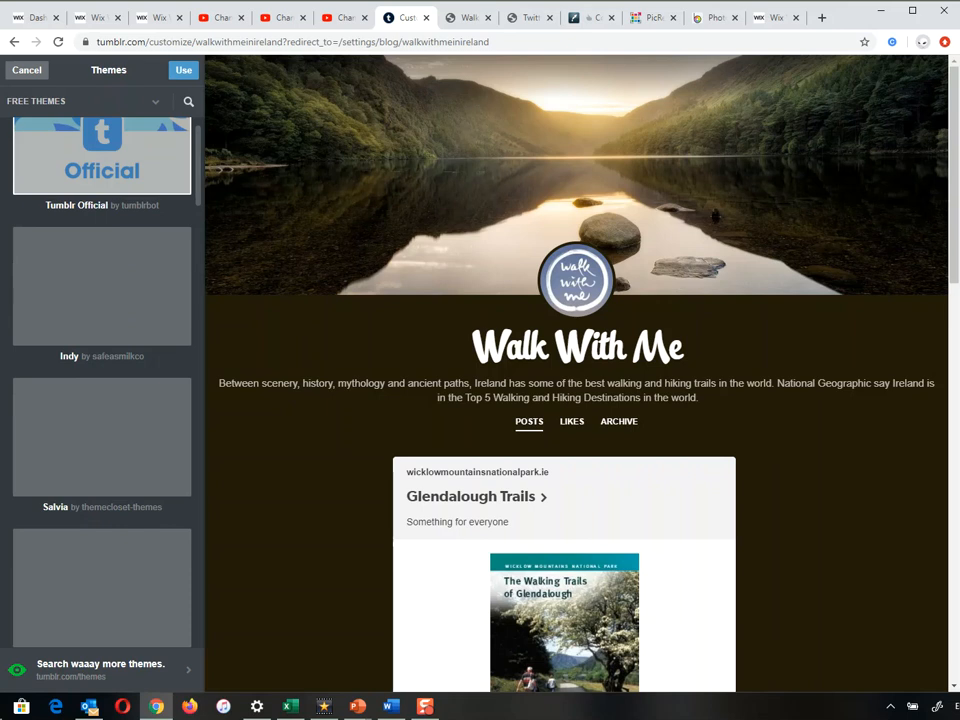
{"action": "scroll", "coordinate": [68, 342], "scroll_direction": "up", "scroll_amount": 1}
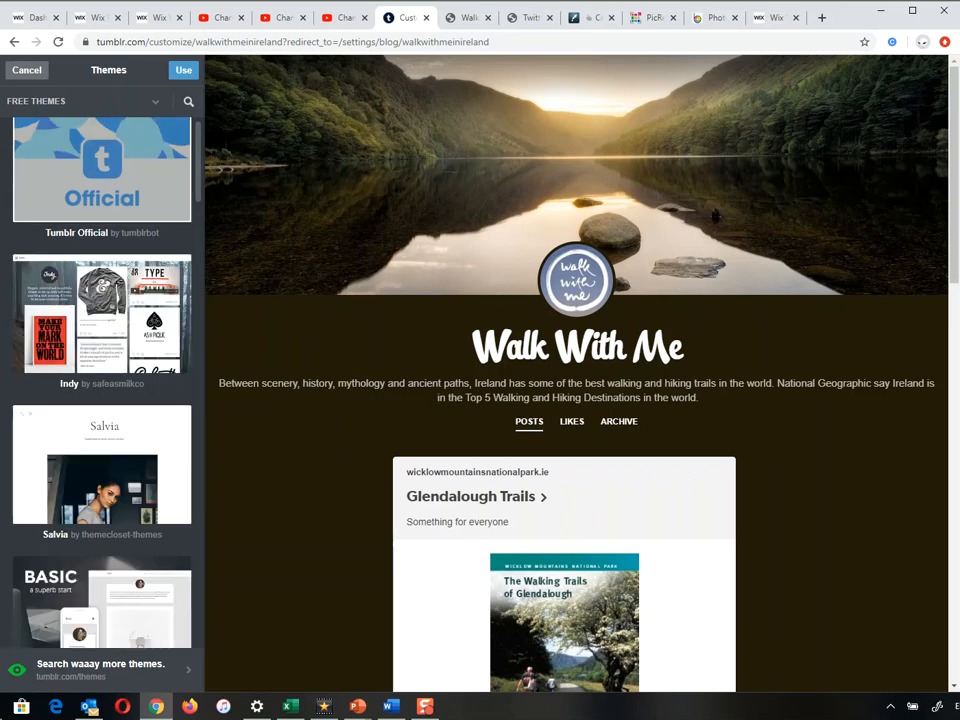
{"action": "scroll", "coordinate": [100, 380], "scroll_direction": "down", "scroll_amount": 3}
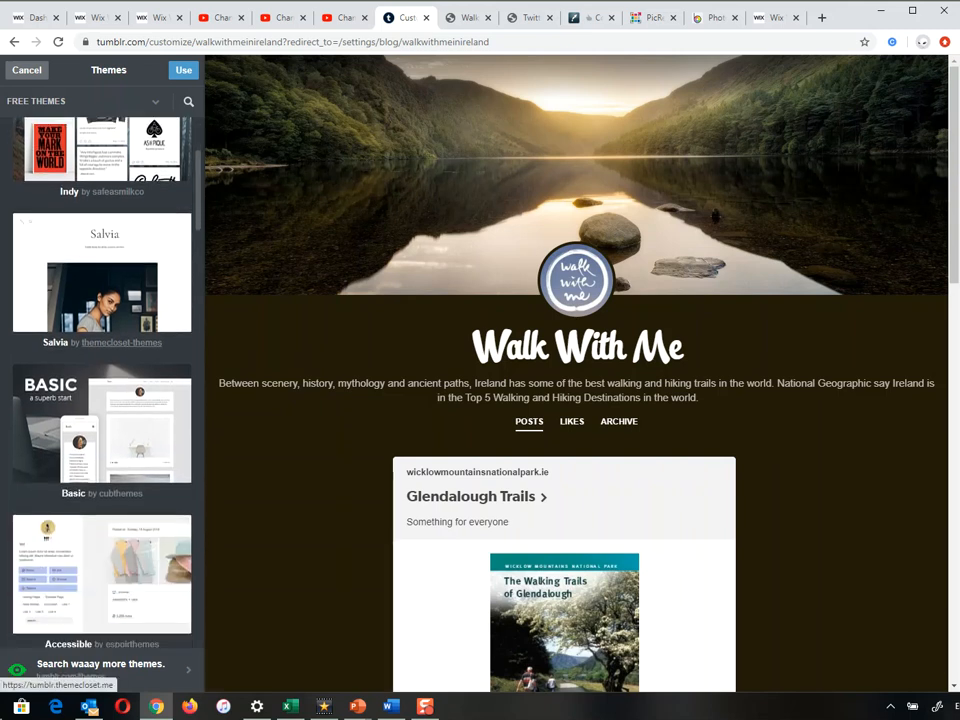
{"action": "scroll", "coordinate": [100, 300], "scroll_direction": "up", "scroll_amount": 2}
{"action": "left_click", "coordinate": [100, 215]}
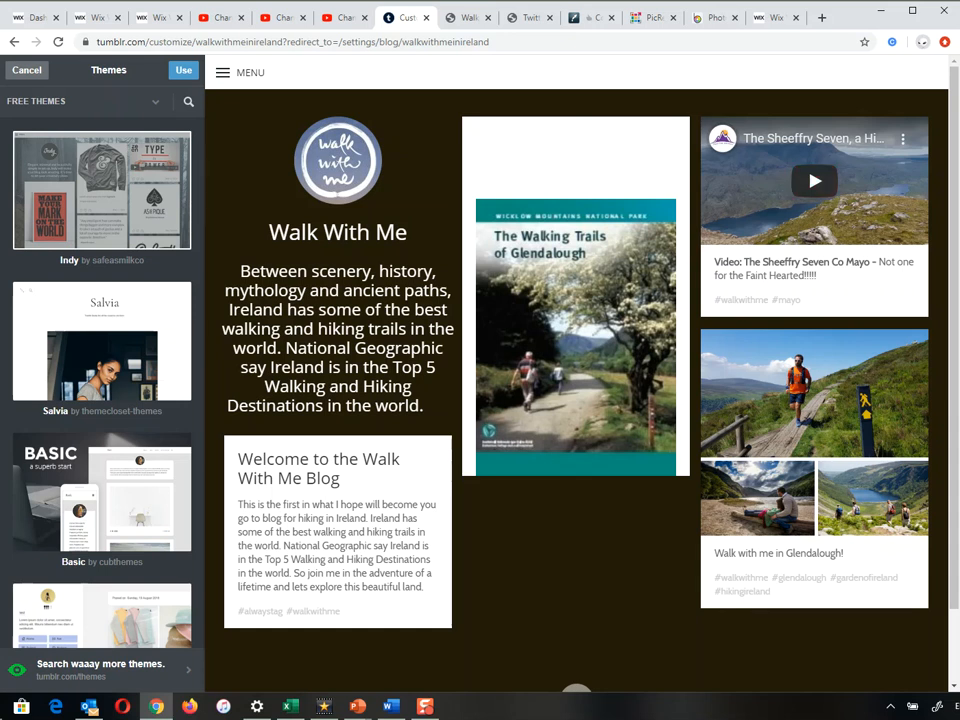
Examine the rest of the free themes, cancel the theme selection, and exit the theme editor
{"action": "scroll", "coordinate": [576, 380], "scroll_direction": "down", "scroll_amount": 2}
{"action": "scroll", "coordinate": [576, 380], "scroll_direction": "up", "scroll_amount": 2}
{"action": "scroll", "coordinate": [101, 380], "scroll_direction": "down", "scroll_amount": 2}
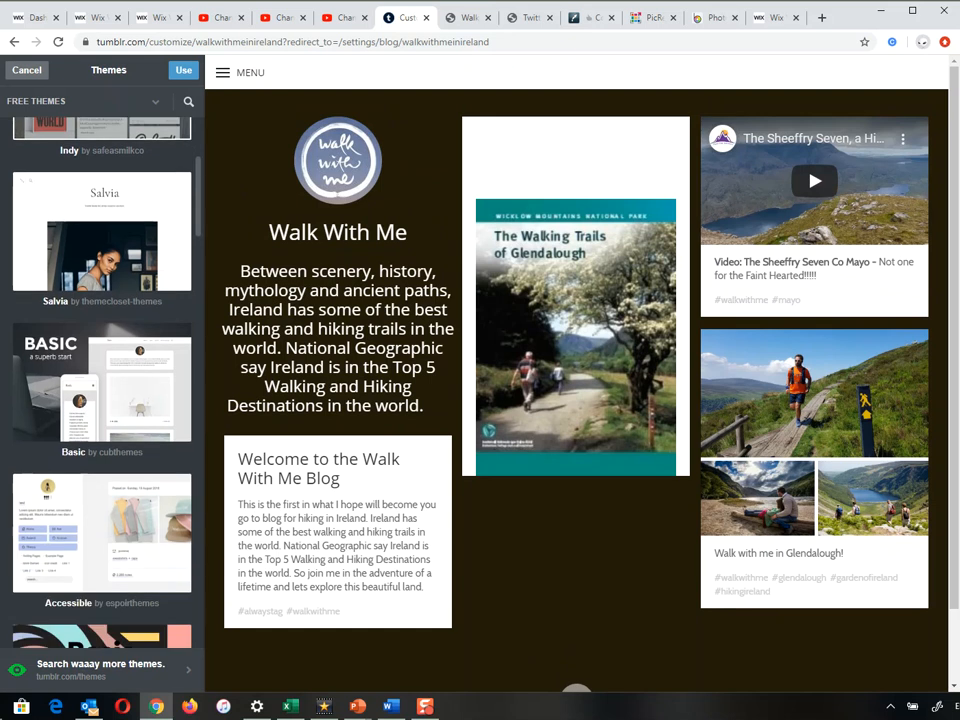
{"action": "scroll", "coordinate": [101, 380], "scroll_direction": "down", "scroll_amount": 10}
{"action": "scroll", "coordinate": [101, 380], "scroll_direction": "down", "scroll_amount": 10}
{"action": "scroll", "coordinate": [101, 380], "scroll_direction": "down", "scroll_amount": 10}
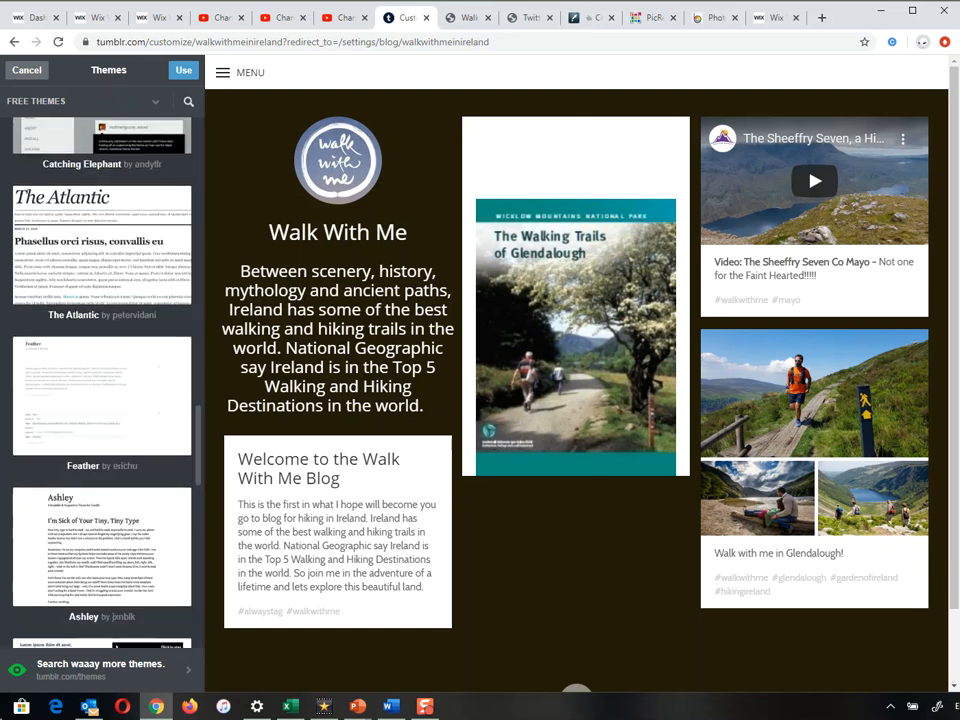
{"action": "scroll", "coordinate": [101, 380], "scroll_direction": "down", "scroll_amount": 10}
{"action": "scroll", "coordinate": [101, 380], "scroll_direction": "down", "scroll_amount": 10}
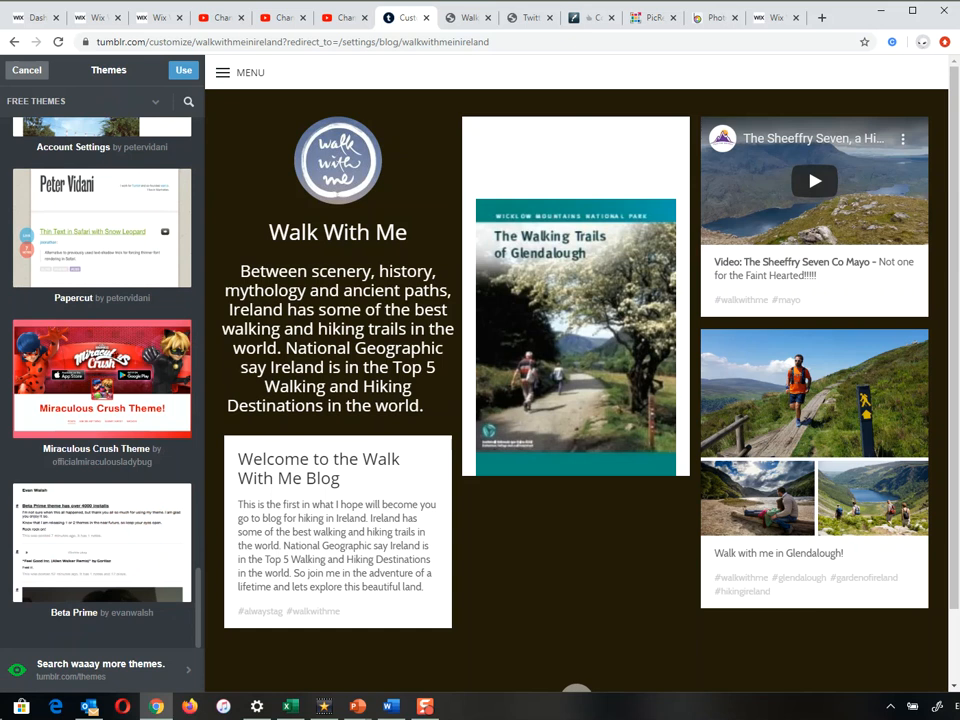
{"action": "scroll", "coordinate": [101, 380], "scroll_direction": "up", "scroll_amount": 10}
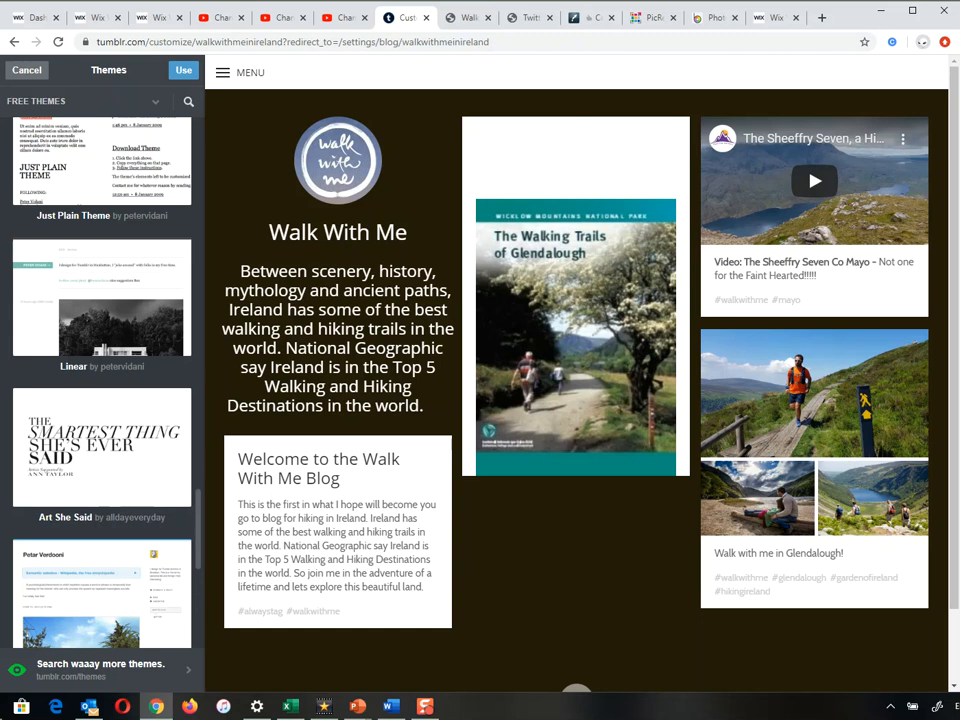
{"action": "left_click", "coordinate": [27, 70]}
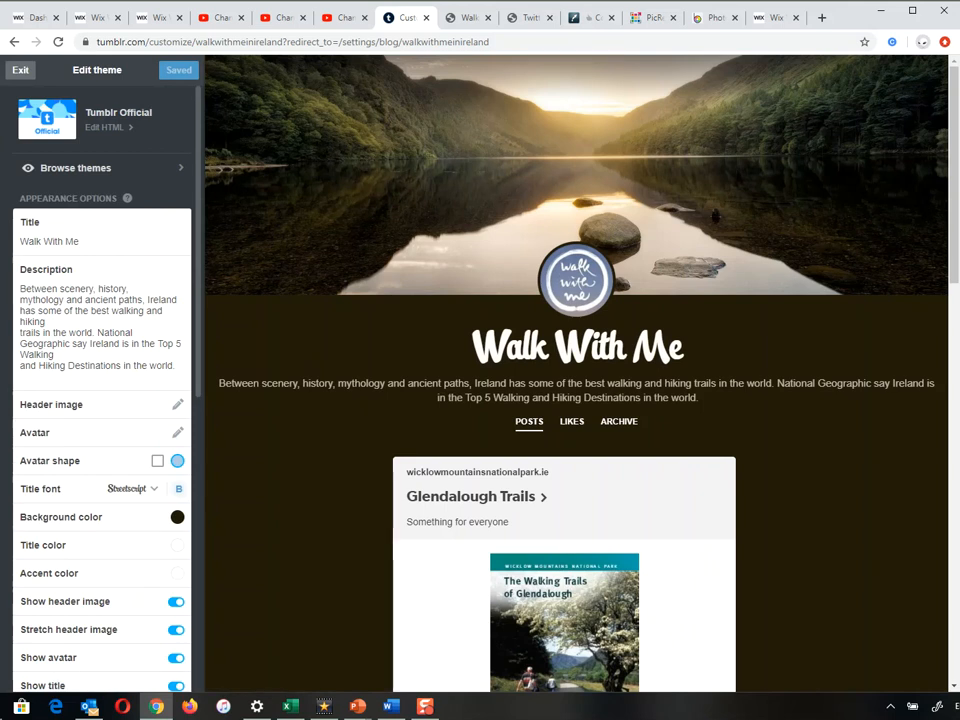
{"action": "left_click", "coordinate": [20, 70]}
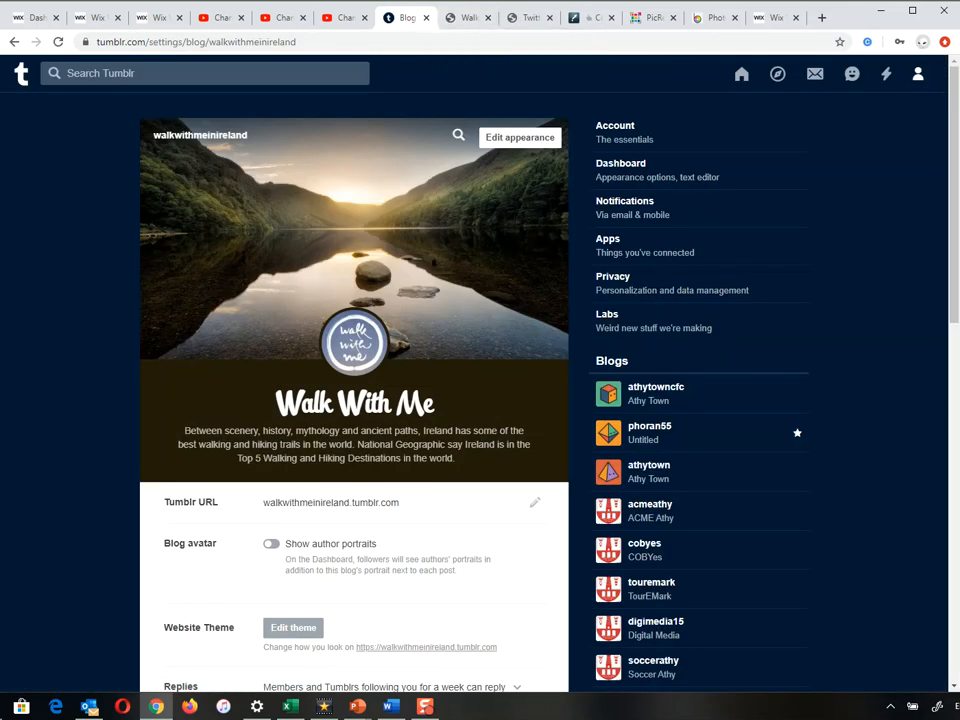
Switch to the running PowerPoint slide show, advance past the Tumblr blog slides, and open the befunky.com website
{"action": "mouse_move", "coordinate": [357, 706]}
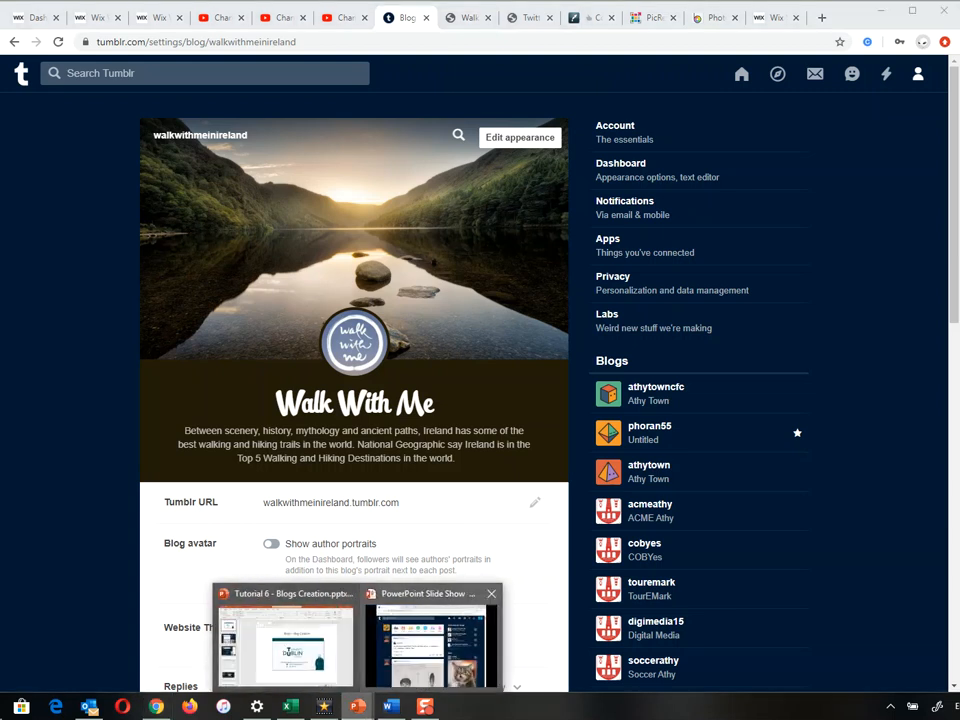
{"action": "left_click", "coordinate": [432, 640]}
{"action": "key", "text": "Right"}
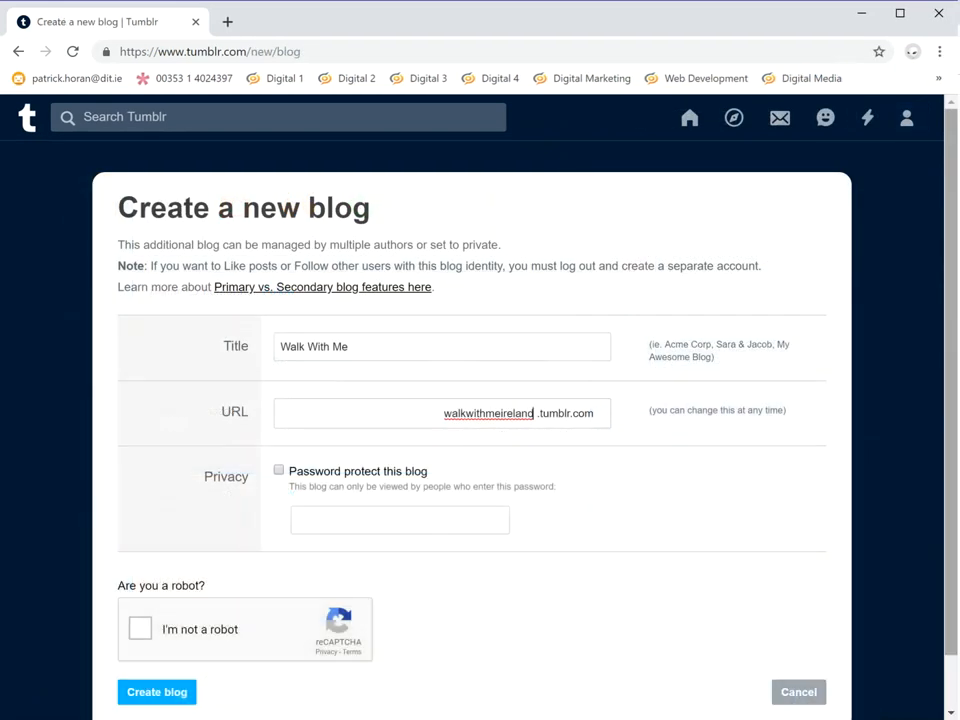
{"action": "key", "text": "Right"}
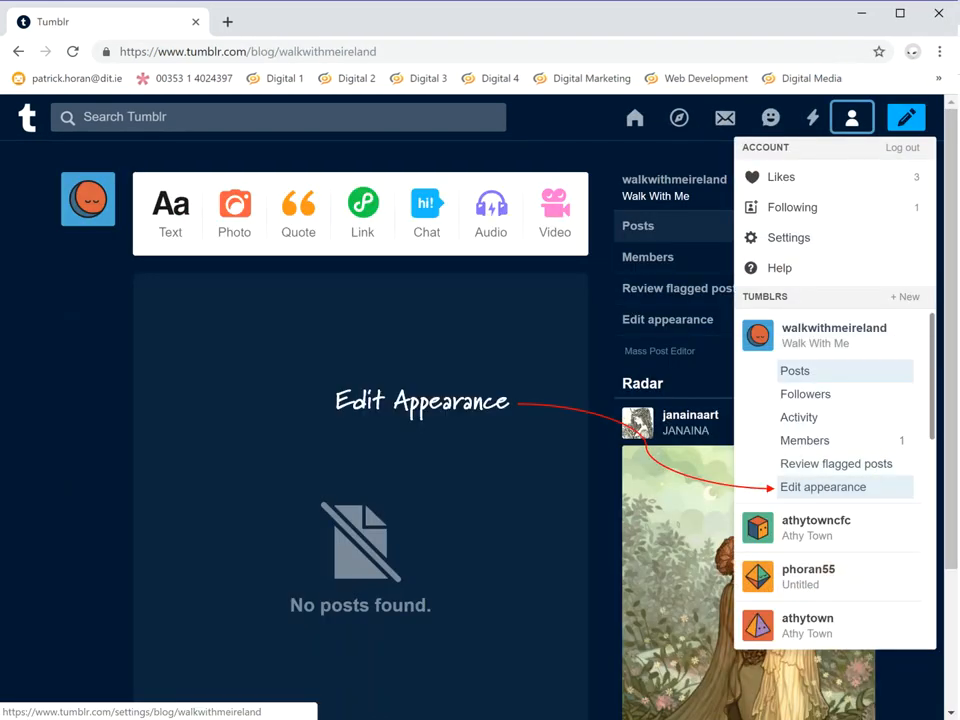
{"action": "key", "text": "Right"}
{"action": "key", "text": "Right"}
{"action": "key", "text": "Right"}
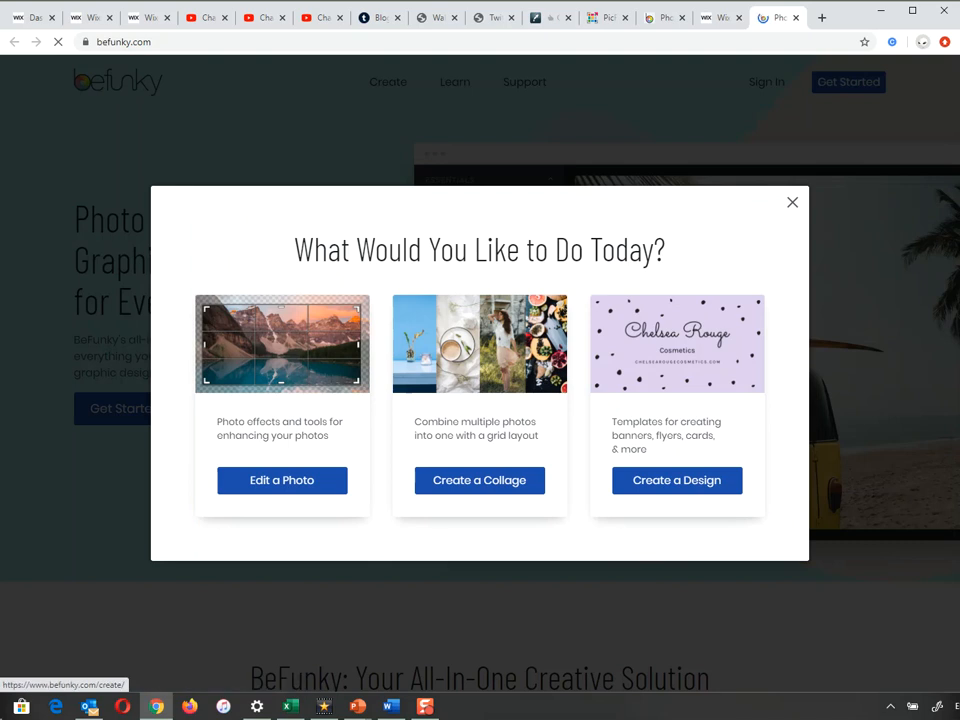
Start a new photo edit, discarding the autosaved project, and open Glendalough-county-Wicklow.jpg from the computer's blog post folder
{"action": "left_click", "coordinate": [282, 480]}
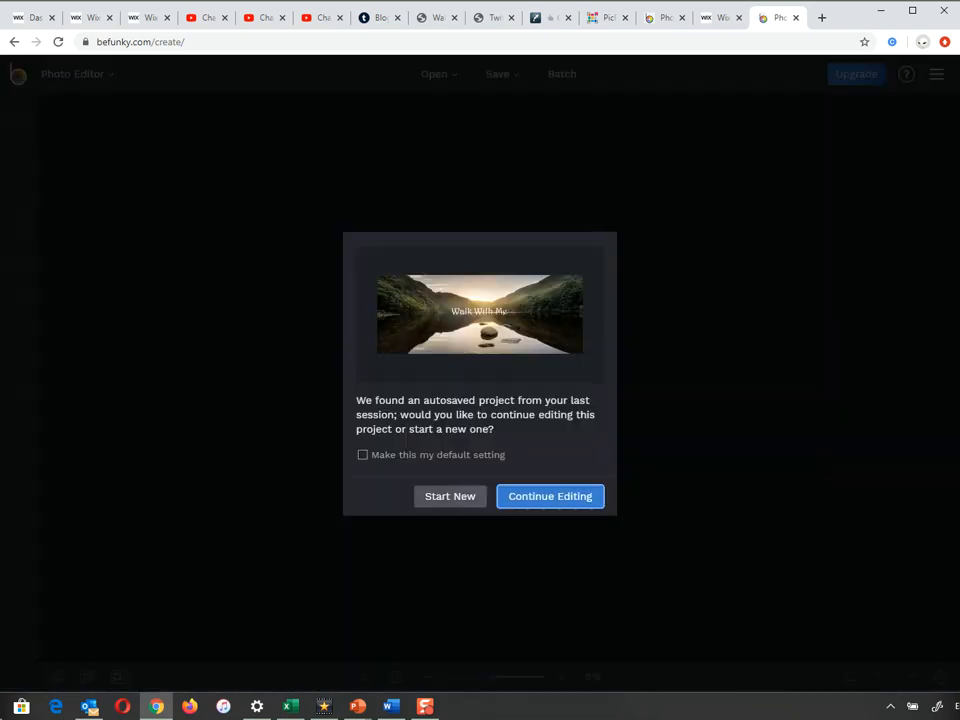
{"action": "left_click", "coordinate": [450, 496]}
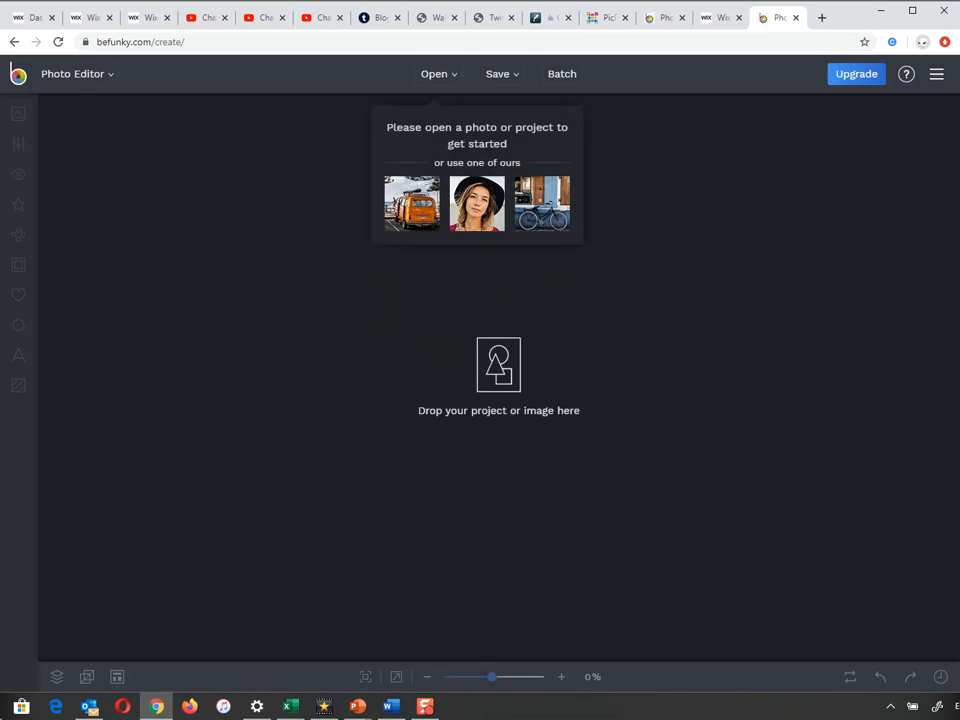
{"action": "left_click", "coordinate": [439, 74]}
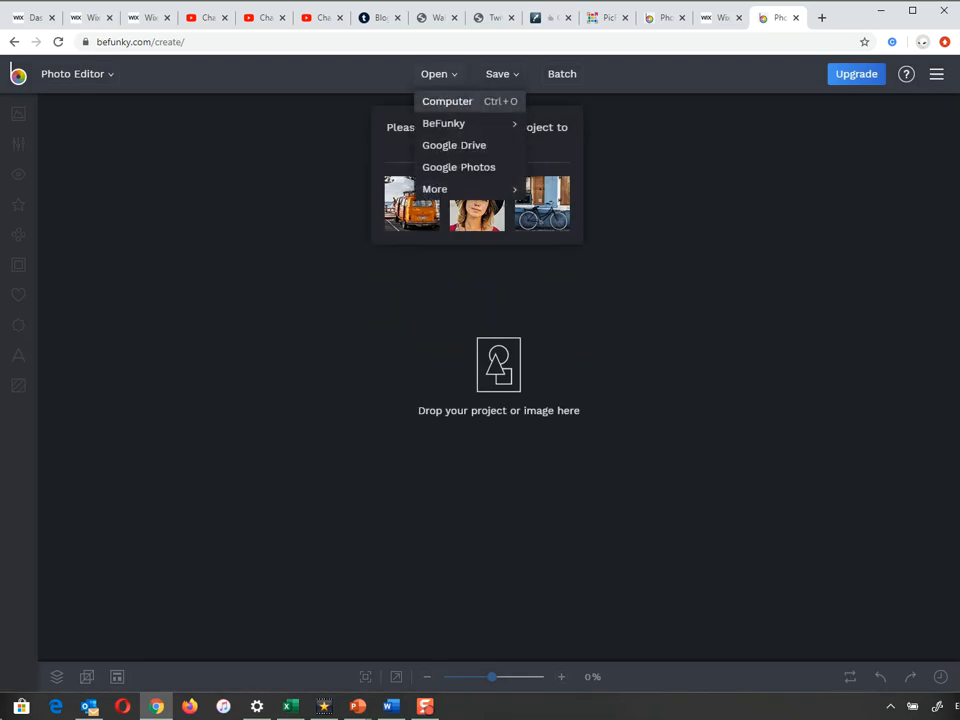
{"action": "left_click", "coordinate": [447, 101]}
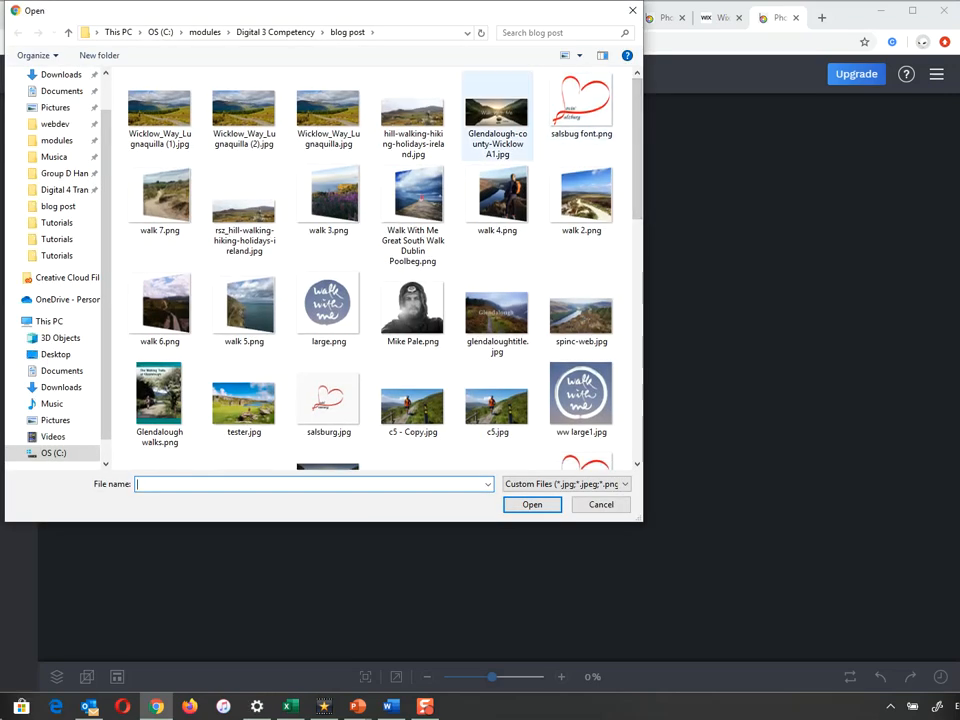
{"action": "scroll", "coordinate": [497, 125], "scroll_direction": "down", "scroll_amount": 3}
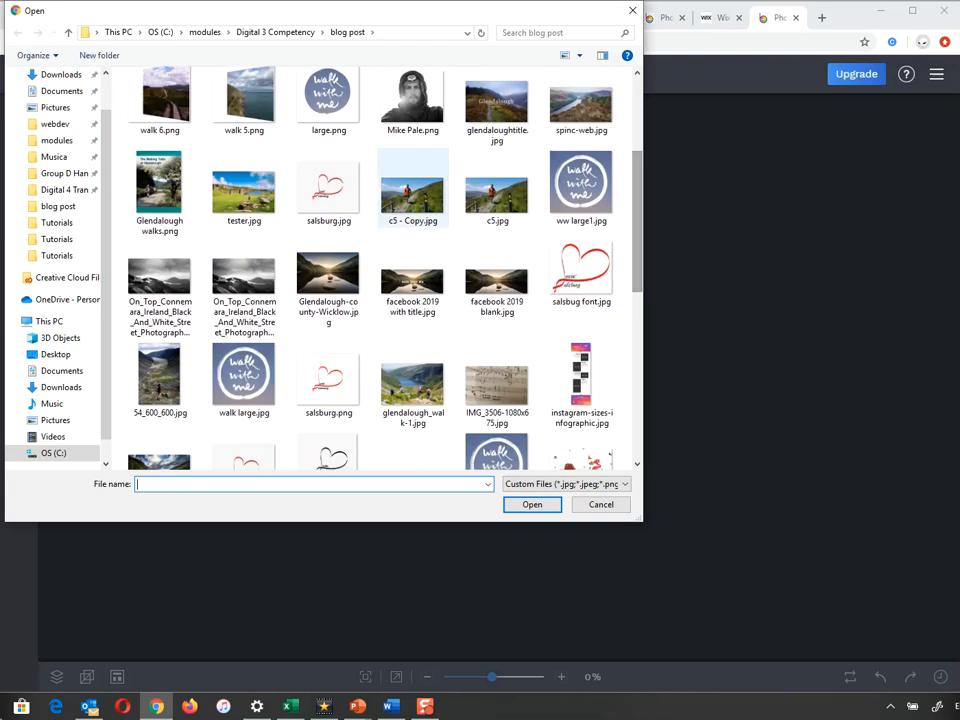
{"action": "double_click", "coordinate": [328, 275]}
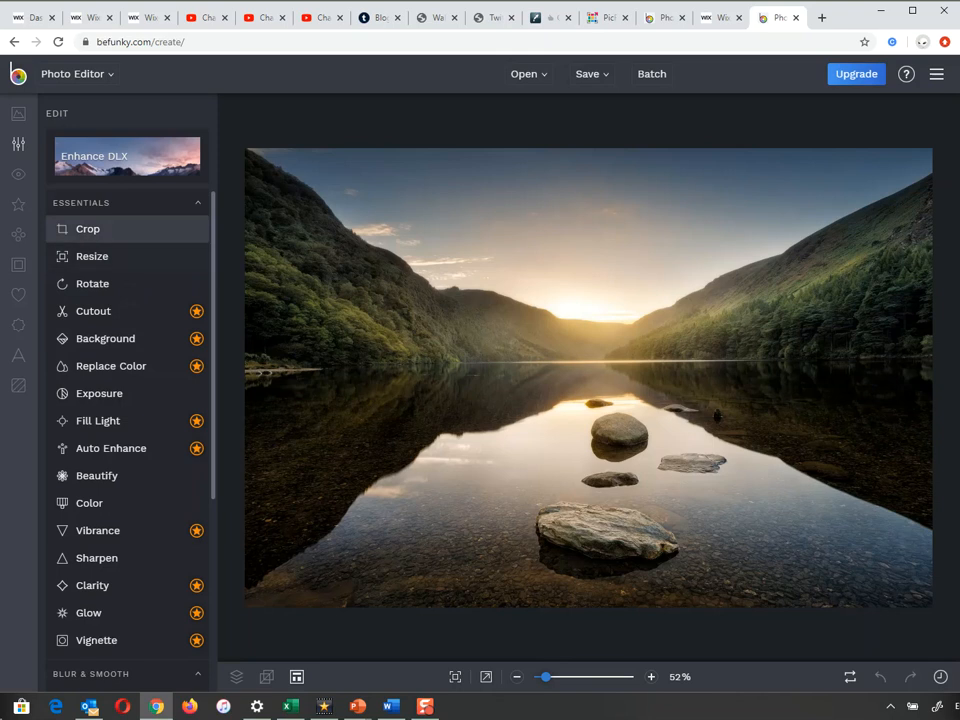
Crop the lake photo freeform to its full width at 1920 × 954 px, and check its dimensions in Resize without changing them
{"action": "left_click", "coordinate": [88, 229]}
{"action": "left_click_drag", "start_coordinate": [289, 181], "coordinate": [250, 254]}
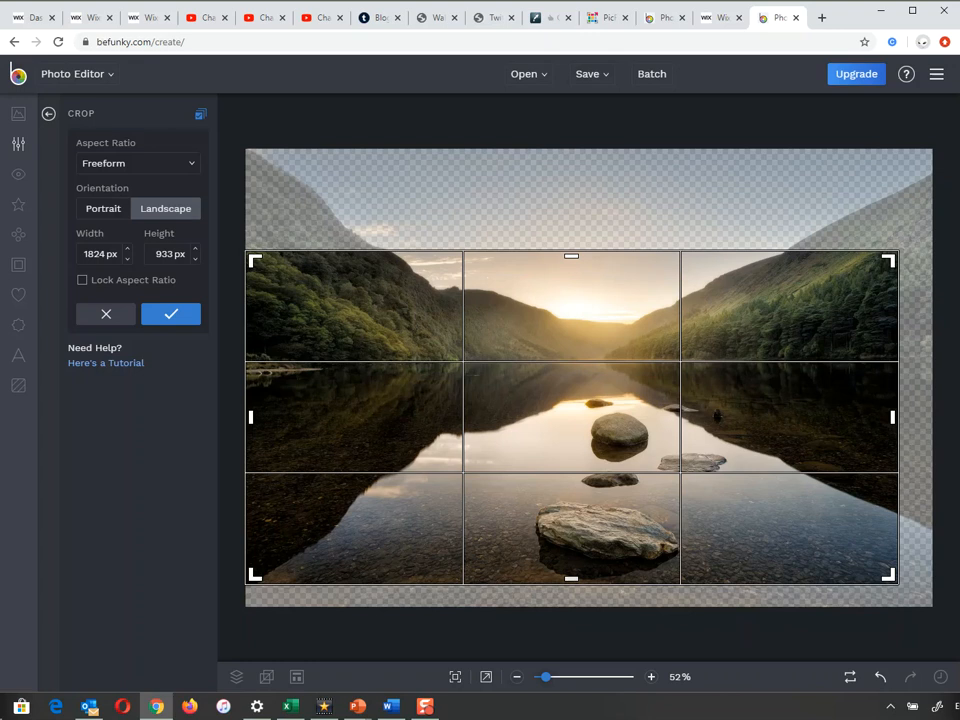
{"action": "left_click_drag", "start_coordinate": [571, 256], "coordinate": [570, 192]}
{"action": "left_click_drag", "start_coordinate": [892, 338], "coordinate": [932, 338]}
{"action": "left_click_drag", "start_coordinate": [250, 338], "coordinate": [246, 338]}
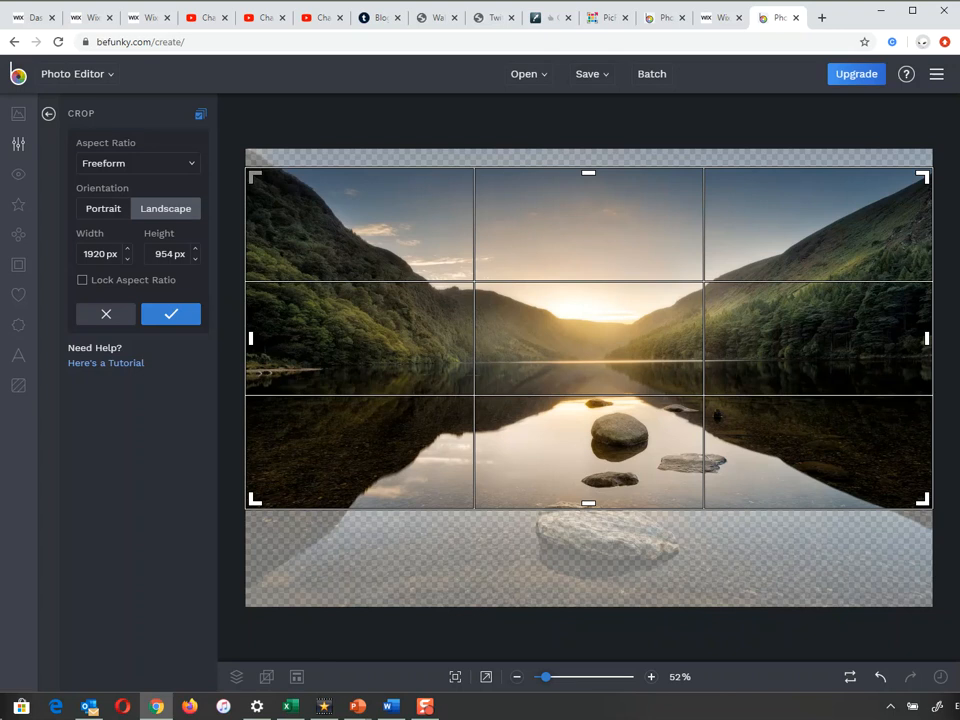
{"action": "left_click", "coordinate": [180, 314]}
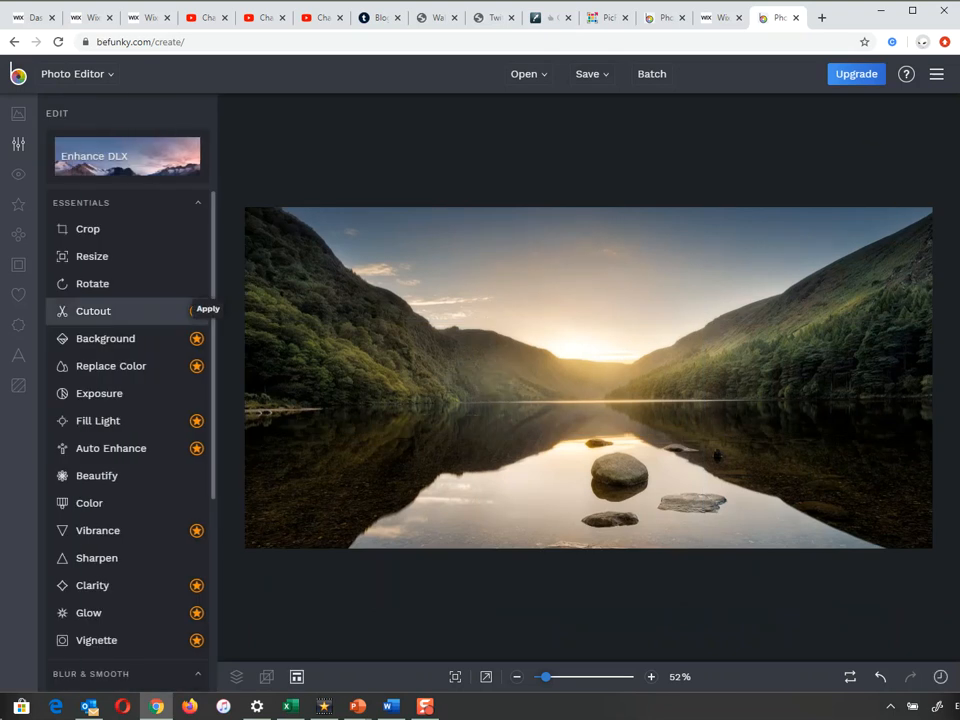
{"action": "left_click", "coordinate": [100, 256]}
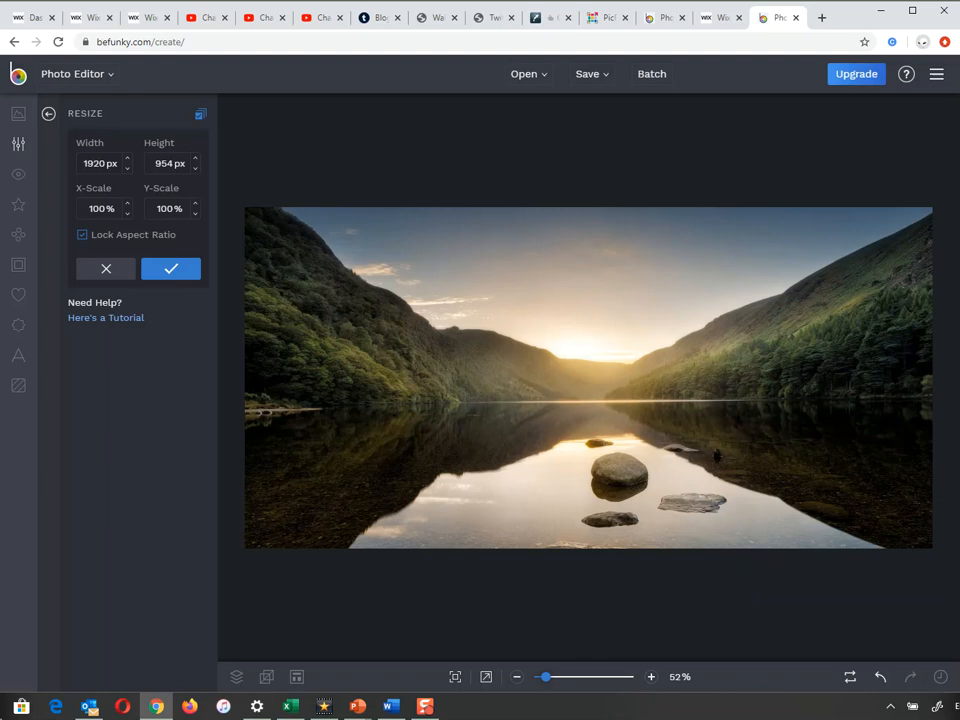
{"action": "left_click", "coordinate": [106, 269]}
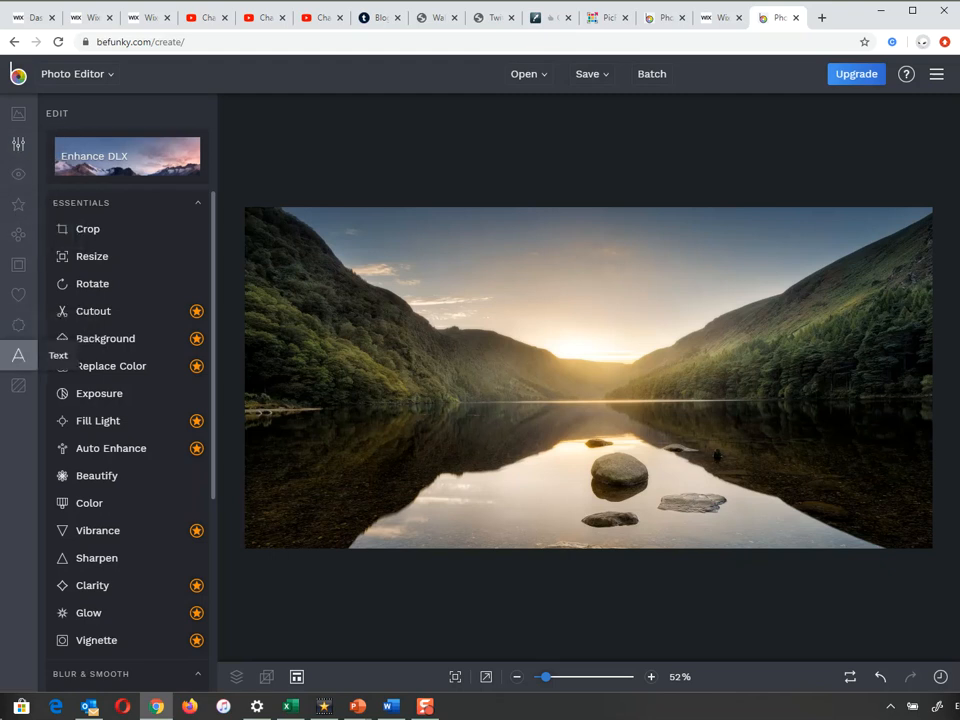
Add a text box over the lake photo reading "Walk With Me"
{"action": "left_click", "coordinate": [18, 355]}
{"action": "left_click", "coordinate": [127, 147]}
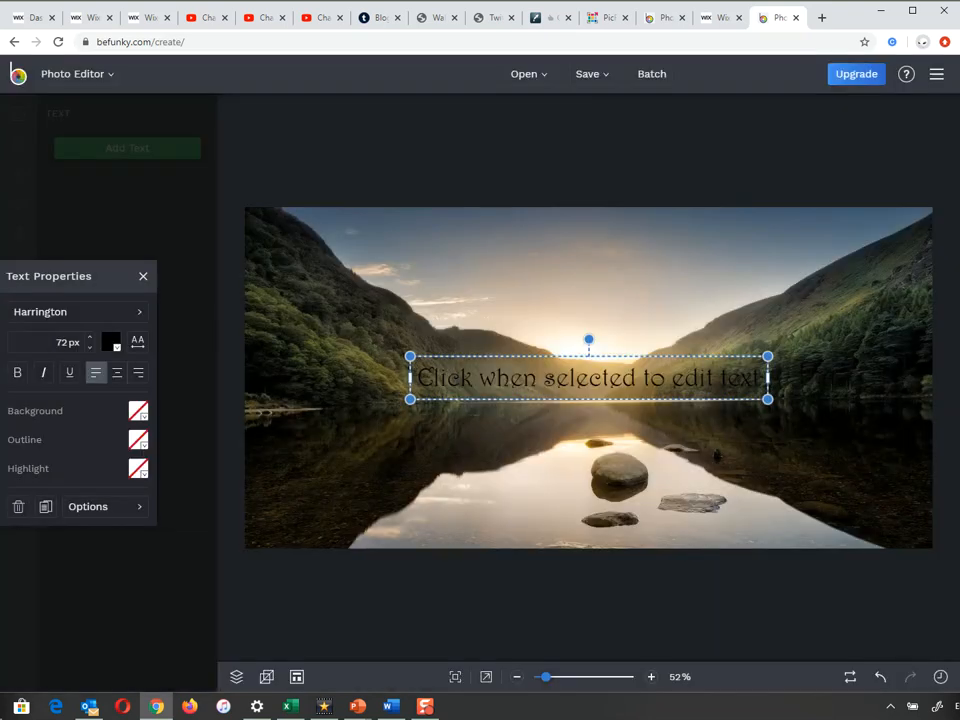
{"action": "left_click", "coordinate": [426, 384]}
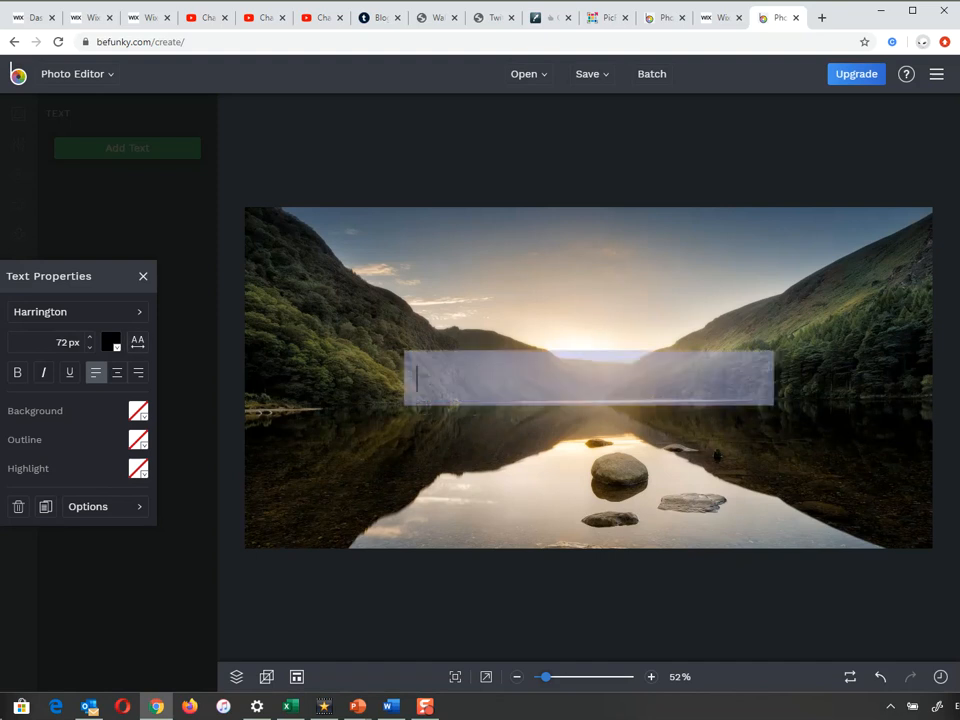
{"action": "type", "text": "Walk"}
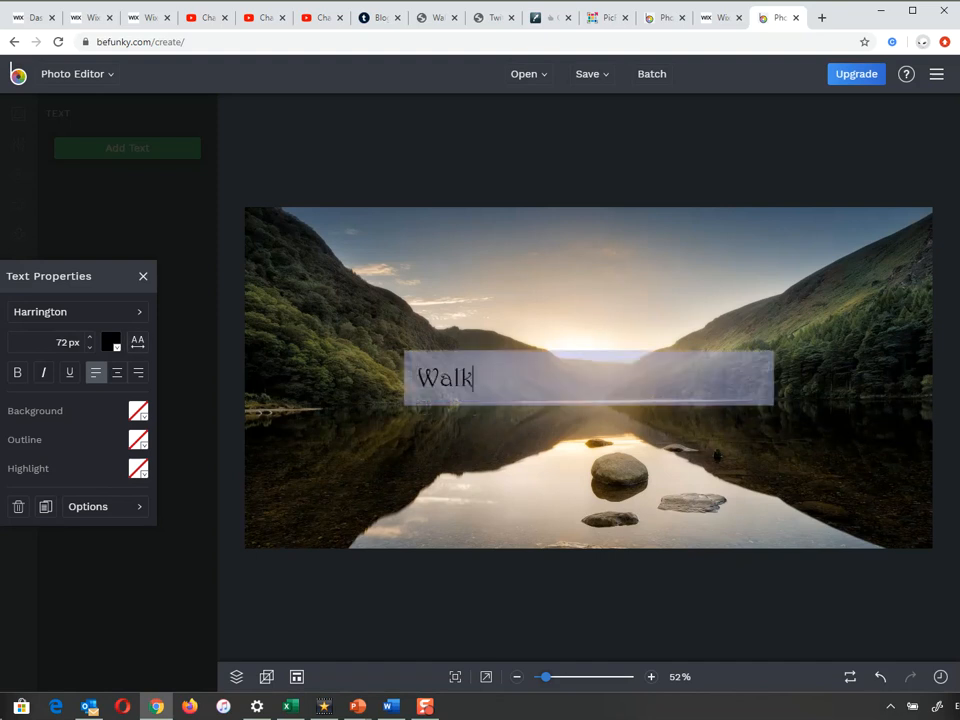
{"action": "type", "text": " With Mer"}
{"action": "key", "text": "BackSpace"}
{"action": "key", "text": "Escape"}
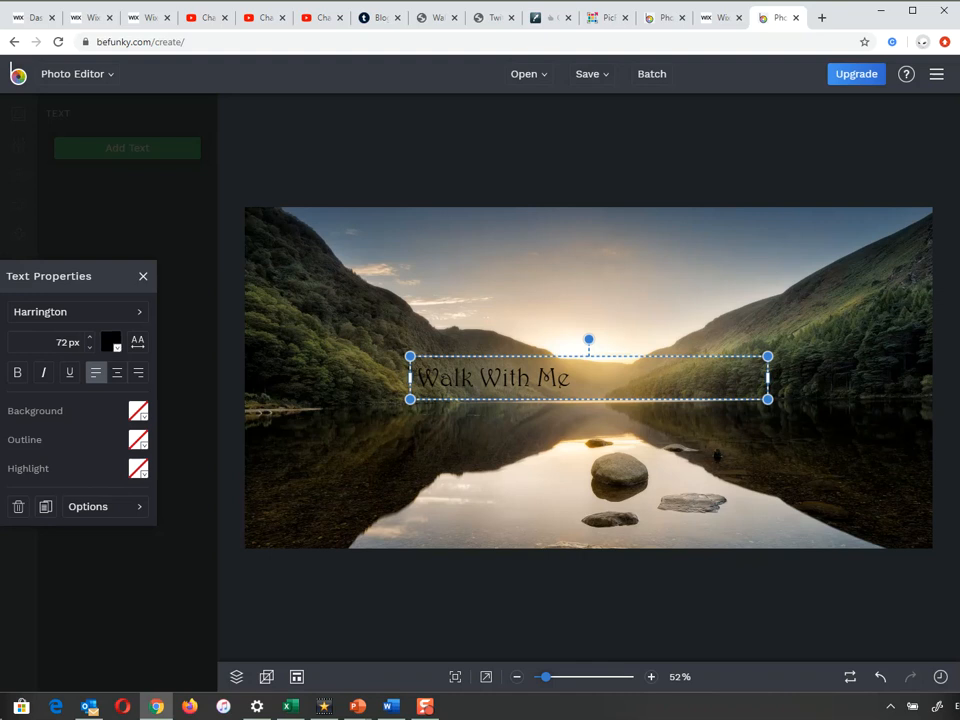
Set the colour of the "Walk With Me" text to white (#FFFFFF)
{"action": "left_click", "coordinate": [111, 342]}
{"action": "left_click_drag", "start_coordinate": [173, 411], "coordinate": [162, 394]}
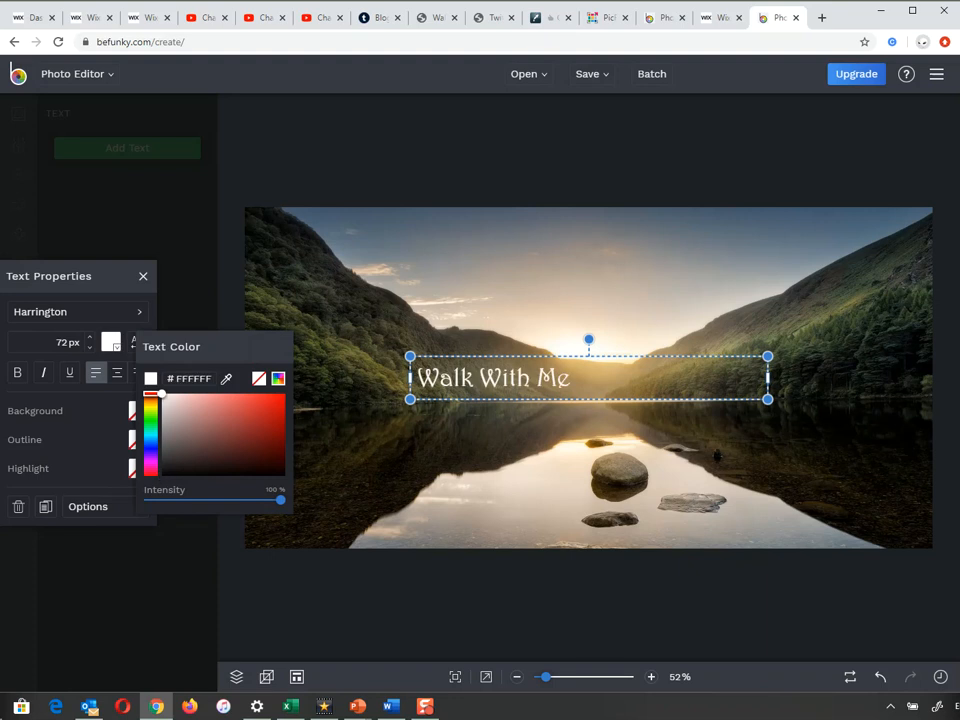
{"action": "left_click", "coordinate": [111, 342]}
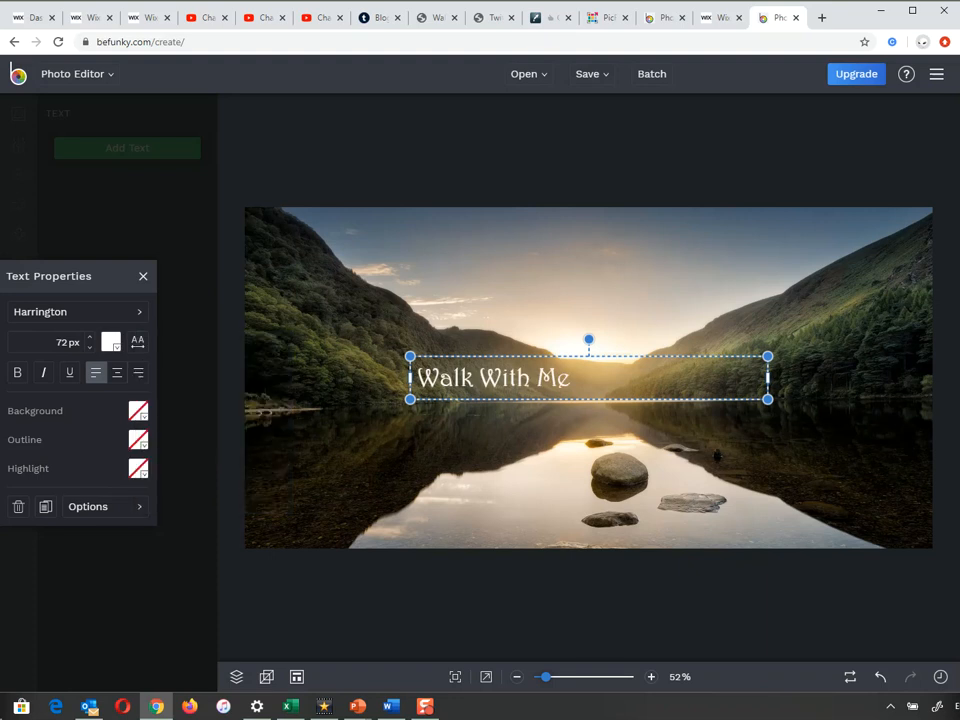
Give the text box a #9E6969 background colour and lower its intensity until the background is fully transparent
{"action": "left_click", "coordinate": [138, 410]}
{"action": "mouse_move", "coordinate": [244, 487]}
{"action": "left_mouse_down"}
{"action": "mouse_move", "coordinate": [255, 495]}
{"action": "mouse_move", "coordinate": [246, 506]}
{"action": "mouse_move", "coordinate": [214, 516]}
{"action": "mouse_move", "coordinate": [201, 489]}
{"action": "mouse_move", "coordinate": [204, 461]}
{"action": "mouse_move", "coordinate": [234, 505]}
{"action": "mouse_move", "coordinate": [188, 498]}
{"action": "mouse_move", "coordinate": [229, 493]}
{"action": "left_mouse_up"}
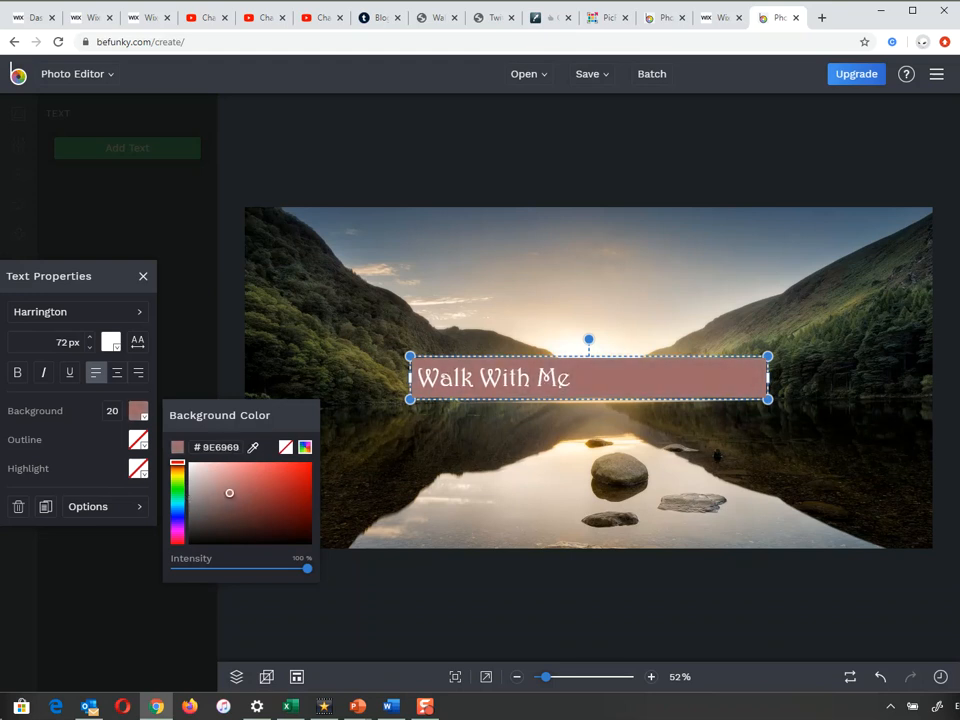
{"action": "left_click", "coordinate": [138, 411]}
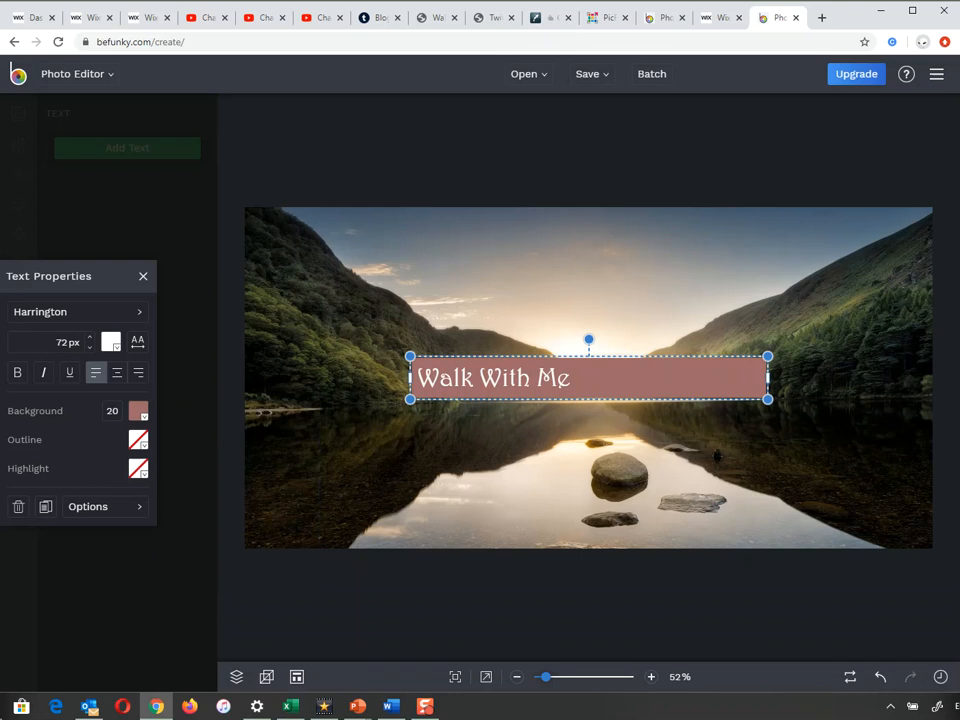
{"action": "left_click", "coordinate": [138, 411]}
{"action": "left_click", "coordinate": [138, 411]}
{"action": "left_click", "coordinate": [138, 411]}
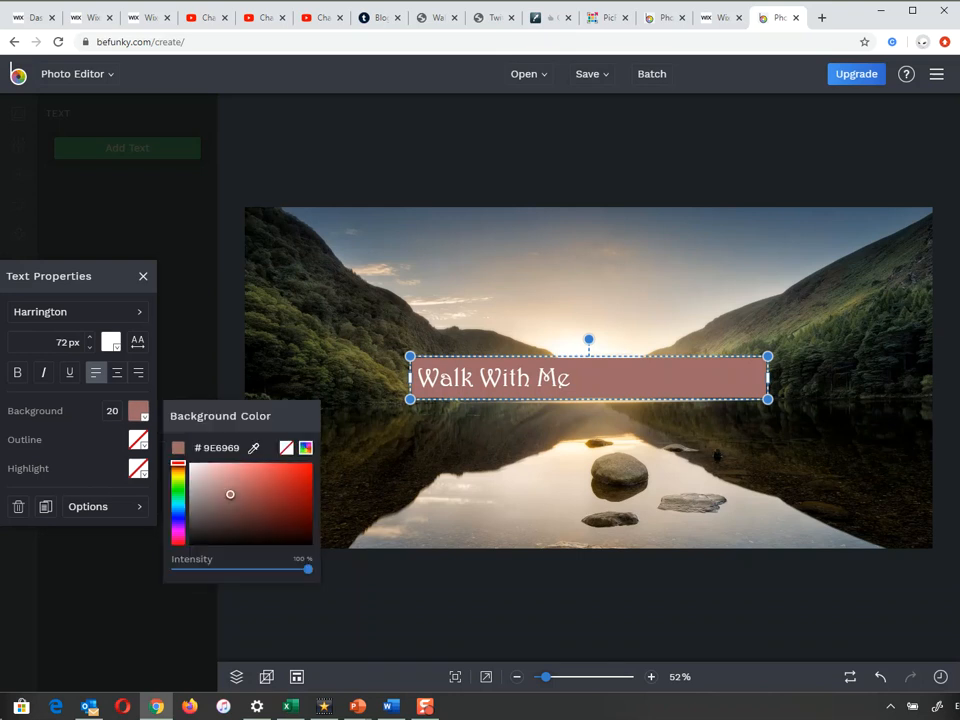
{"action": "left_click_drag", "start_coordinate": [308, 569], "coordinate": [176, 569]}
{"action": "left_click", "coordinate": [143, 276]}
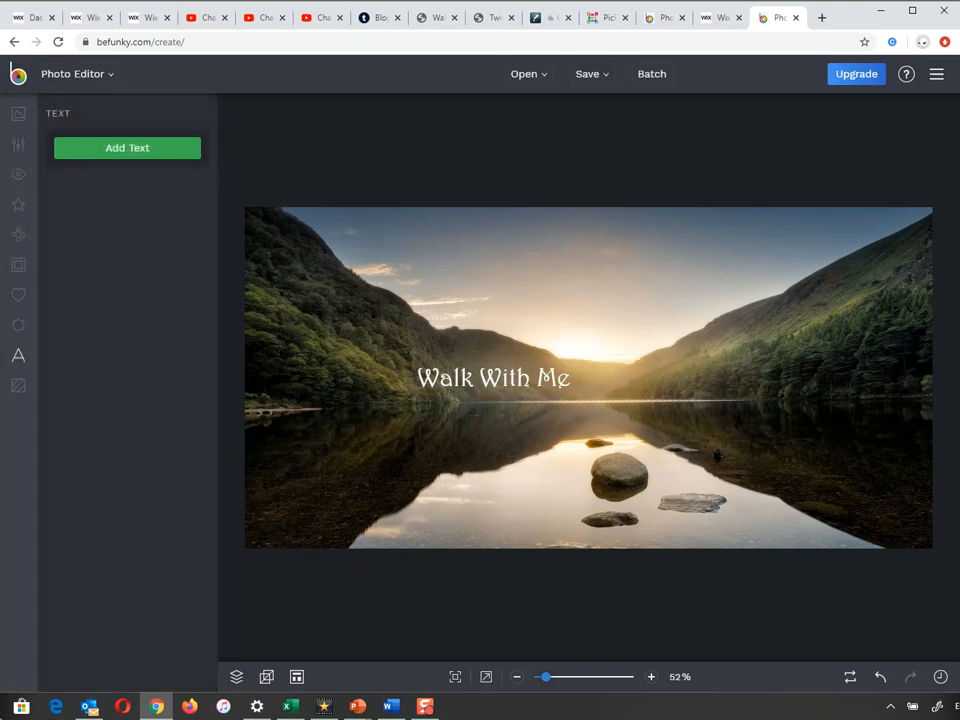
Look at the title's outline colour choices and its blend mode, opacity and alignment options
{"action": "left_click", "coordinate": [493, 378]}
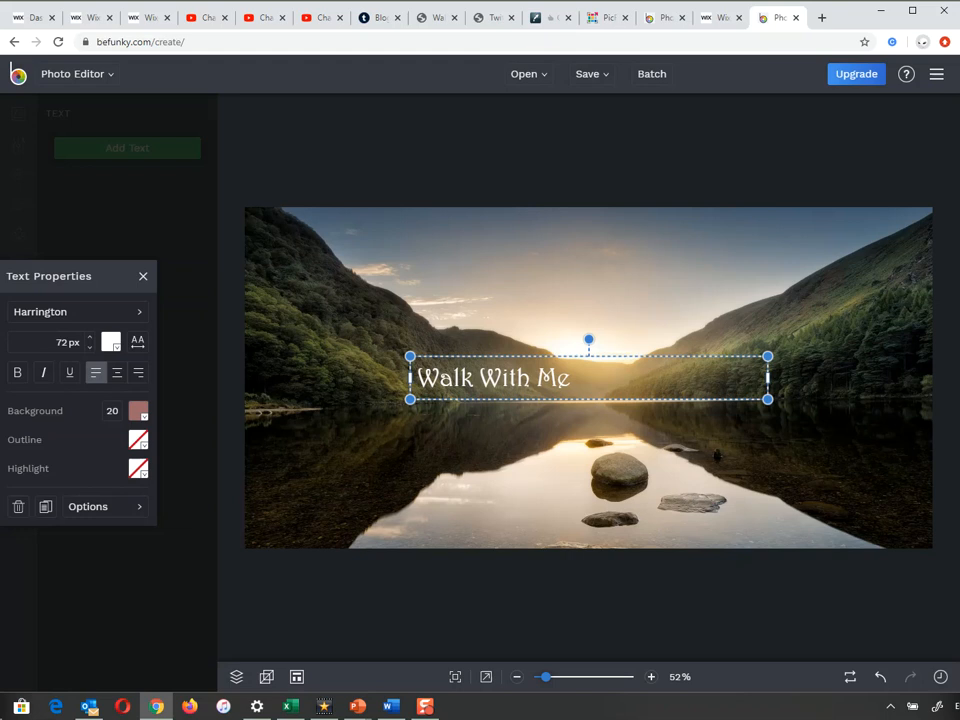
{"action": "left_click", "coordinate": [138, 440]}
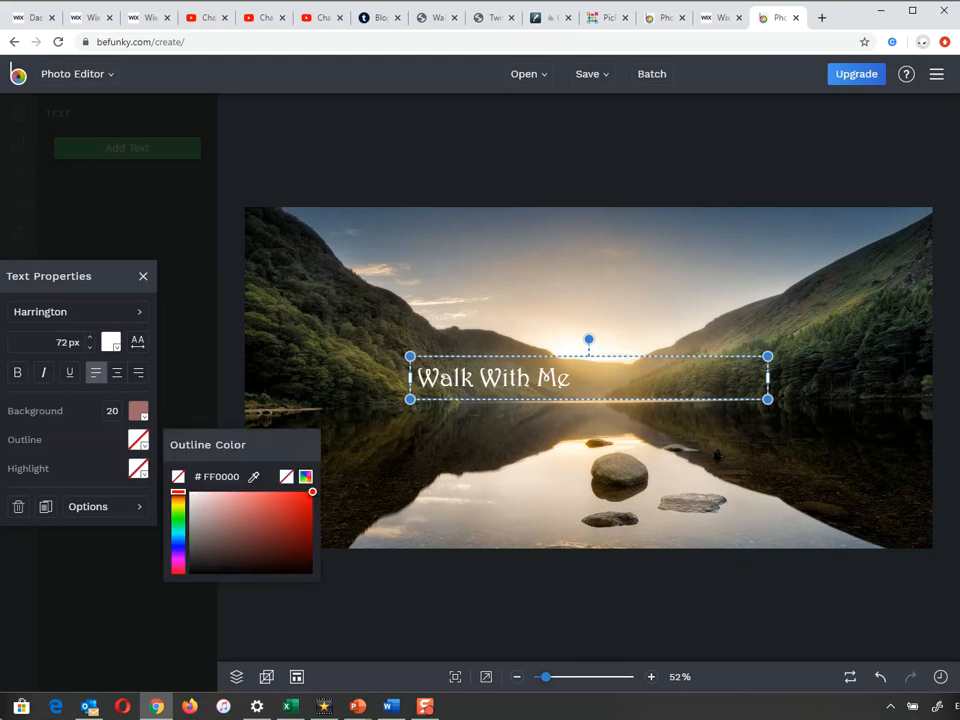
{"action": "left_click", "coordinate": [138, 440]}
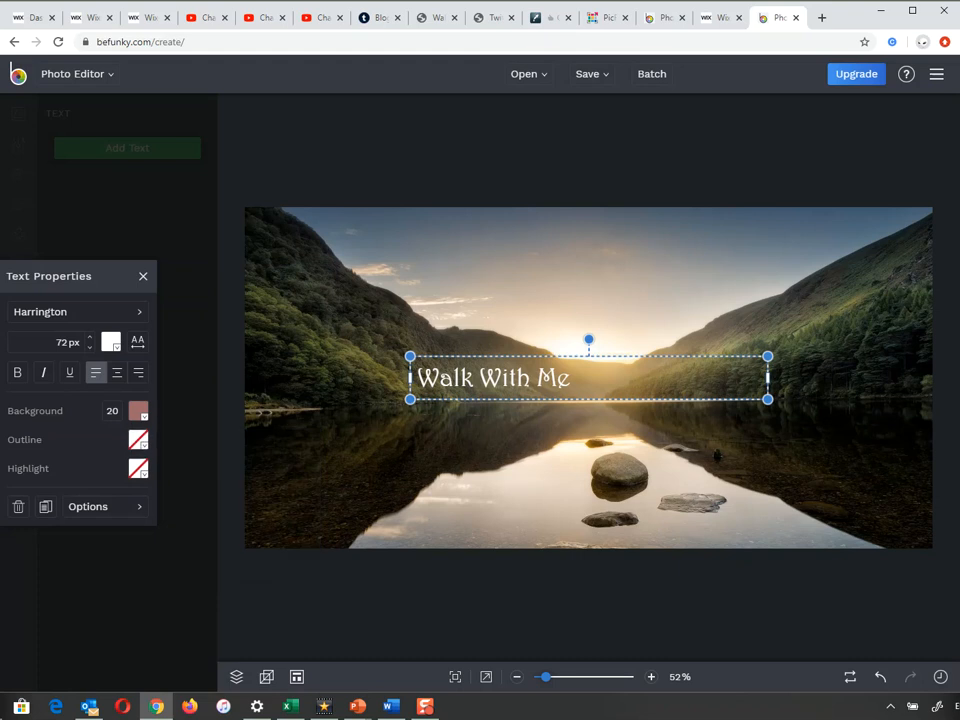
{"action": "left_click", "coordinate": [100, 506]}
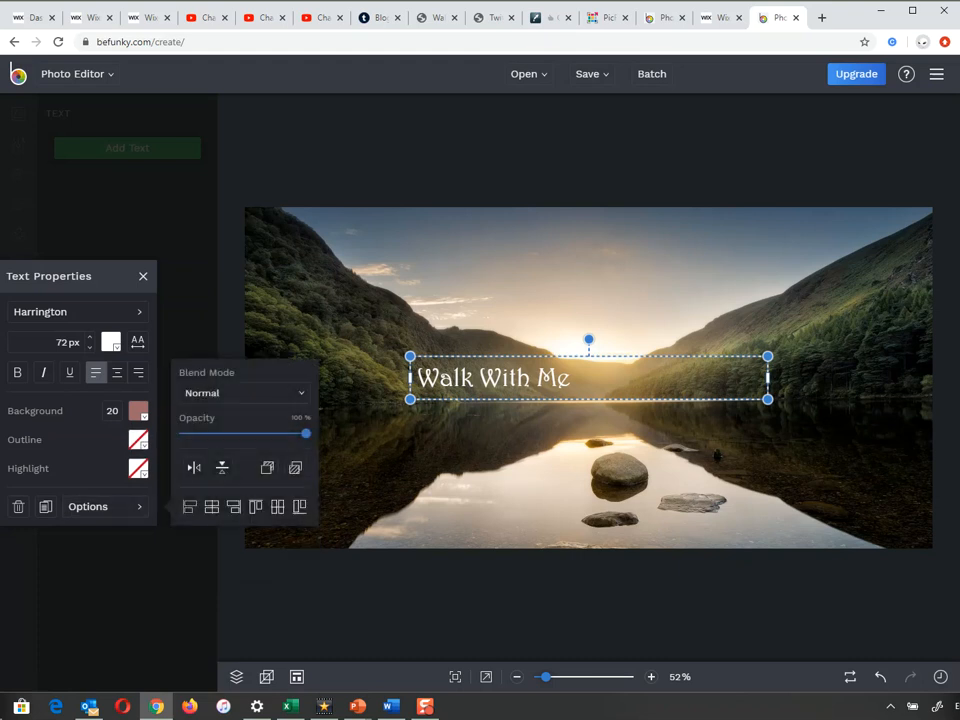
{"action": "mouse_move", "coordinate": [306, 433]}
{"action": "left_mouse_down"}
{"action": "mouse_move", "coordinate": [182, 433]}
{"action": "mouse_move", "coordinate": [306, 433]}
{"action": "left_mouse_up"}
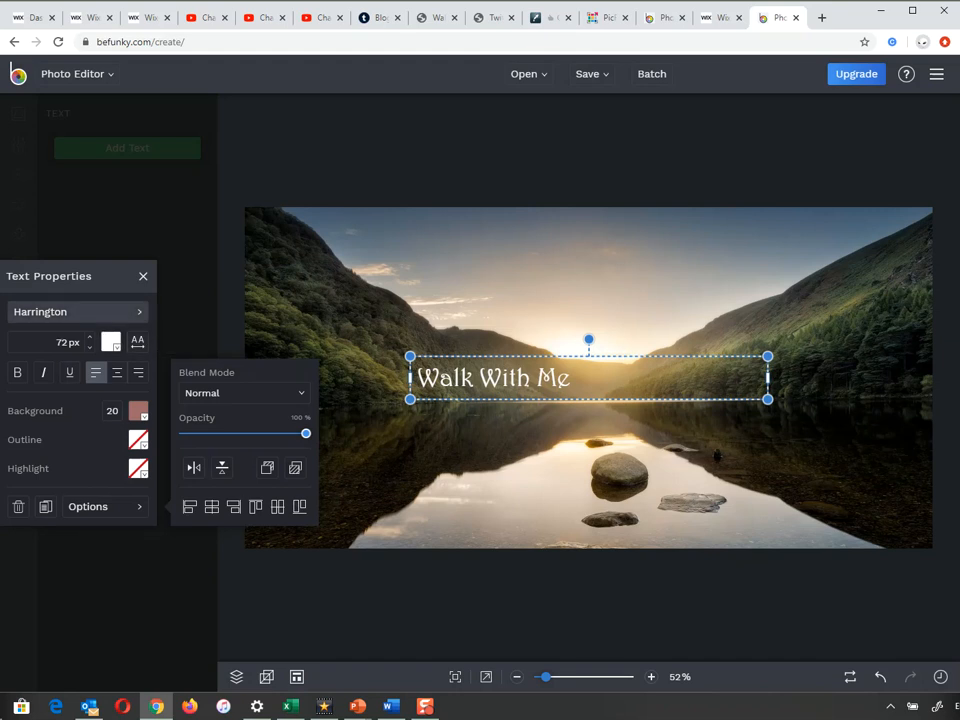
Try the Papyrus font on the title and switch back to Harrington
{"action": "left_click", "coordinate": [75, 311]}
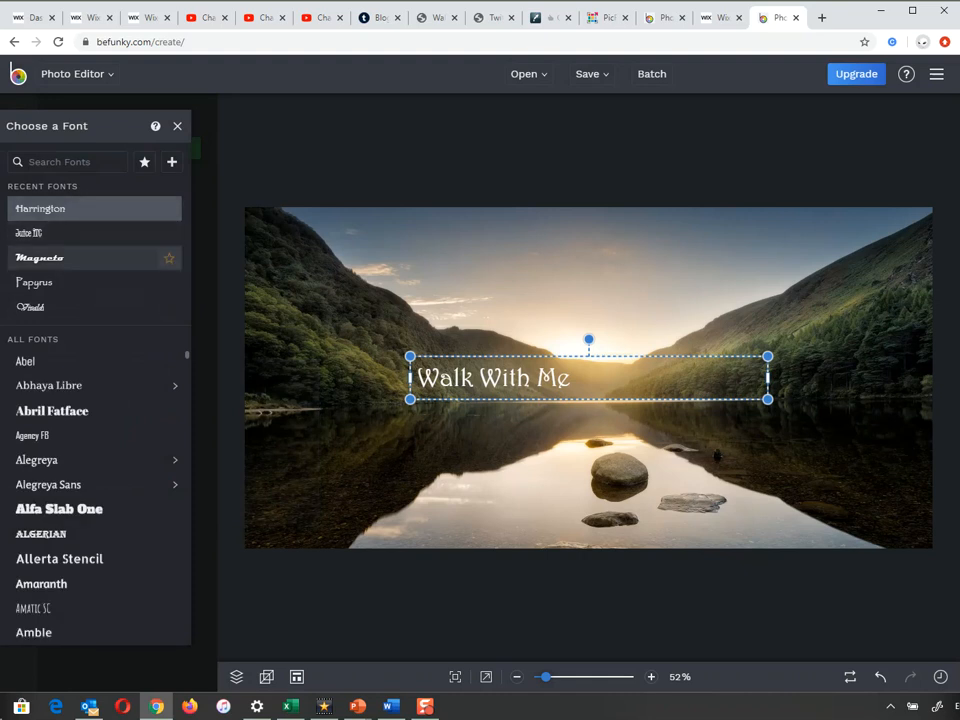
{"action": "left_click", "coordinate": [90, 282]}
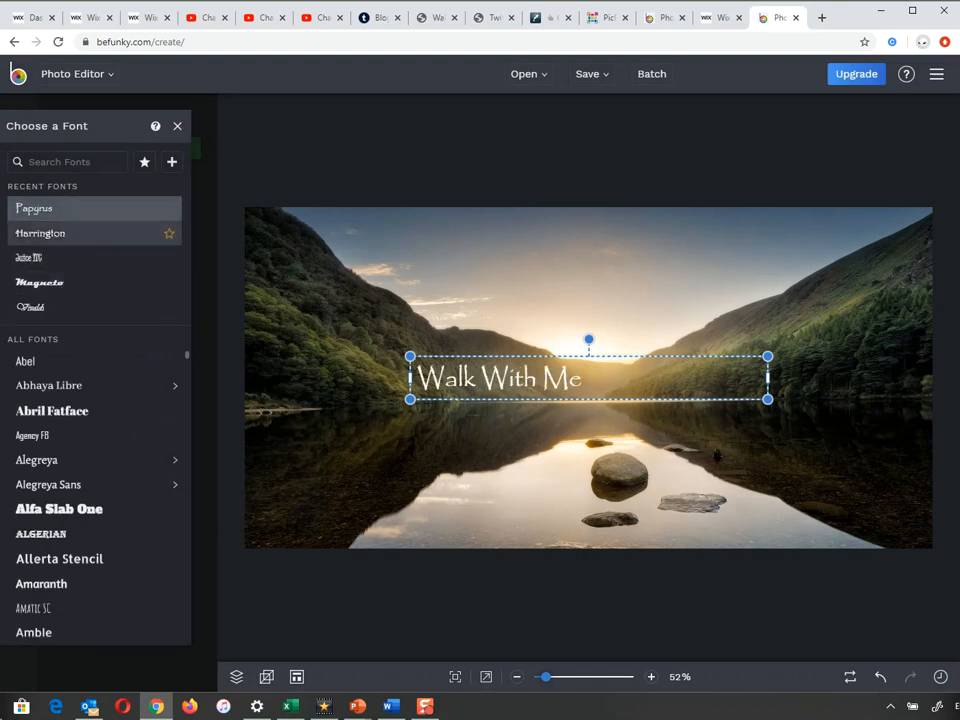
{"action": "left_click", "coordinate": [90, 233]}
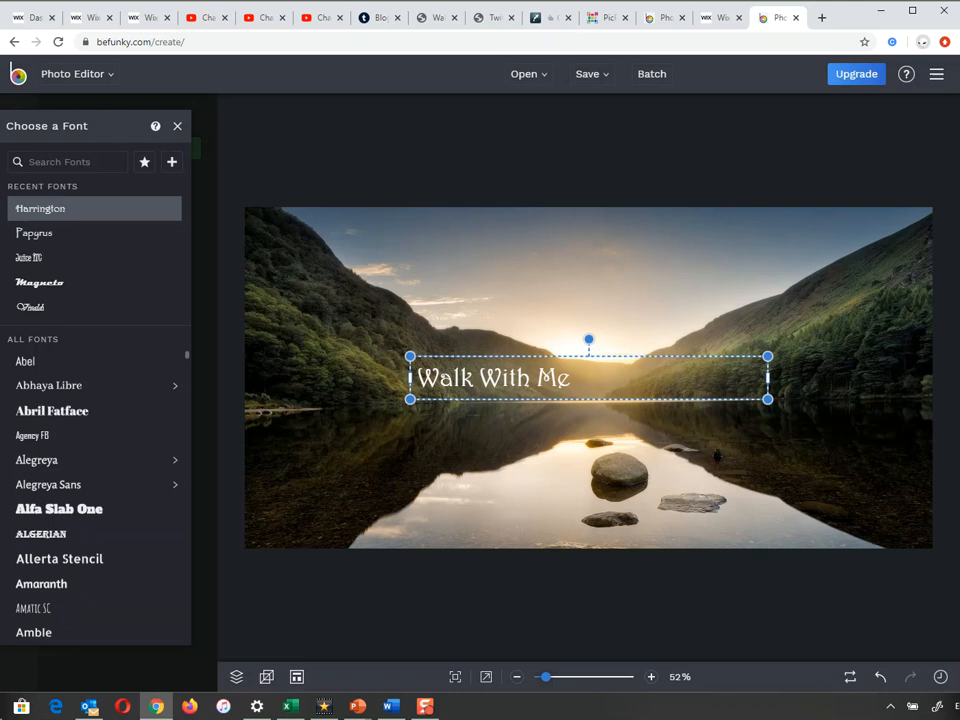
Widen the "Walk With Me" text box to both side edges of the photo and centre-align its text
{"action": "left_click_drag", "start_coordinate": [410, 378], "coordinate": [247, 378]}
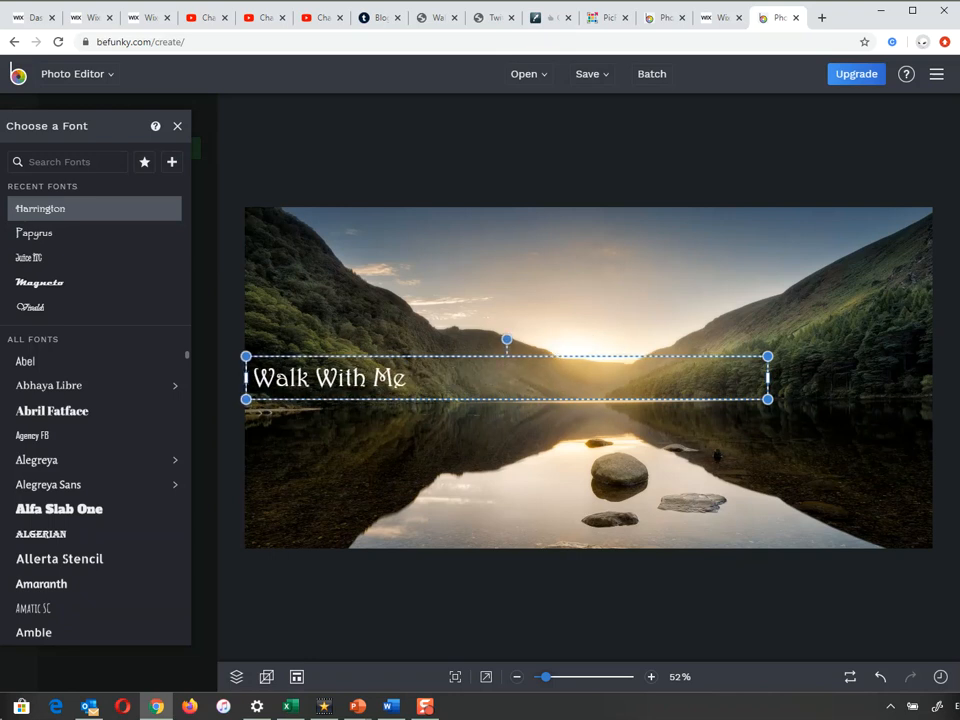
{"action": "left_click_drag", "start_coordinate": [768, 378], "coordinate": [933, 378]}
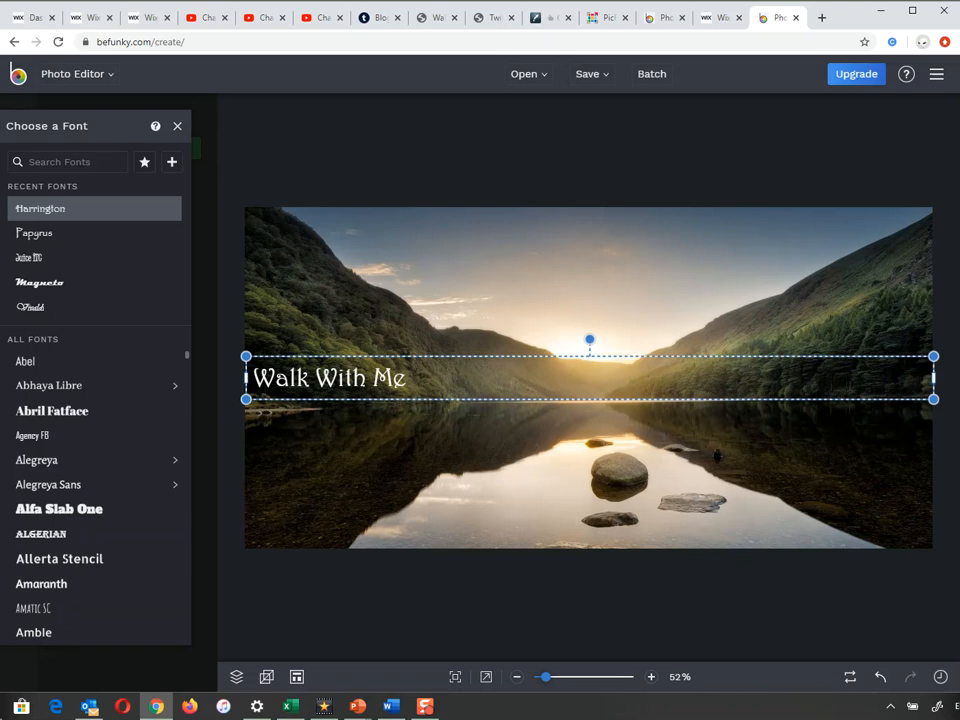
{"action": "left_click", "coordinate": [177, 126]}
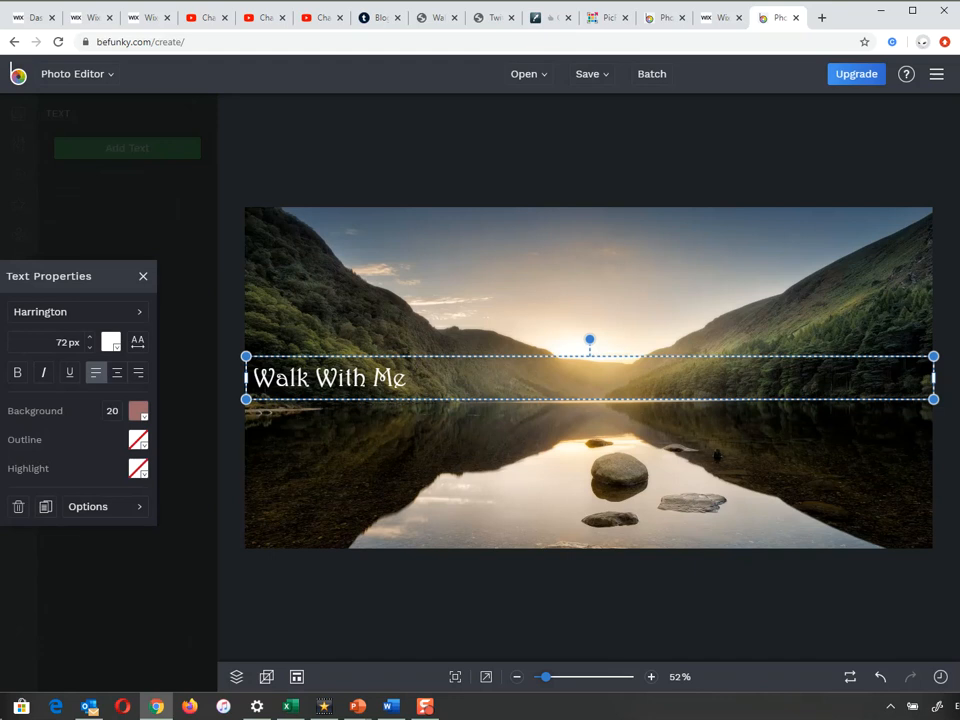
{"action": "left_click", "coordinate": [117, 372]}
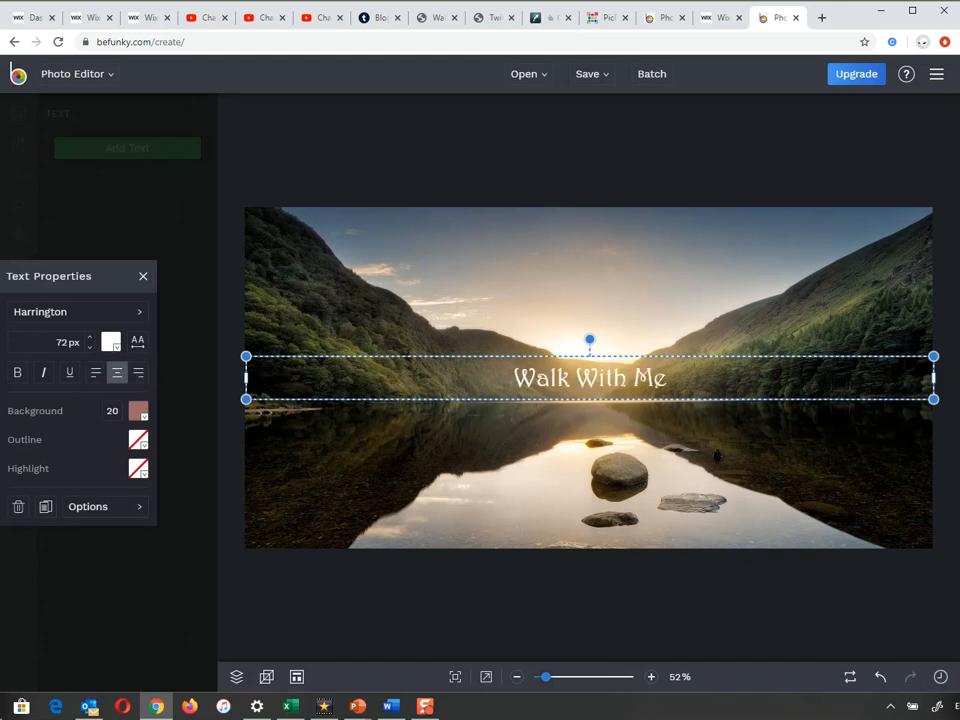
Increase the font size of the "Walk With Me" title to 88 px
{"action": "left_click", "coordinate": [90, 338]}
{"action": "left_click", "coordinate": [90, 338]}
{"action": "left_click", "coordinate": [90, 338]}
{"action": "left_click", "coordinate": [90, 338]}
{"action": "left_click", "coordinate": [90, 338]}
{"action": "left_click", "coordinate": [90, 338]}
{"action": "left_click", "coordinate": [90, 338]}
{"action": "left_click", "coordinate": [90, 338]}
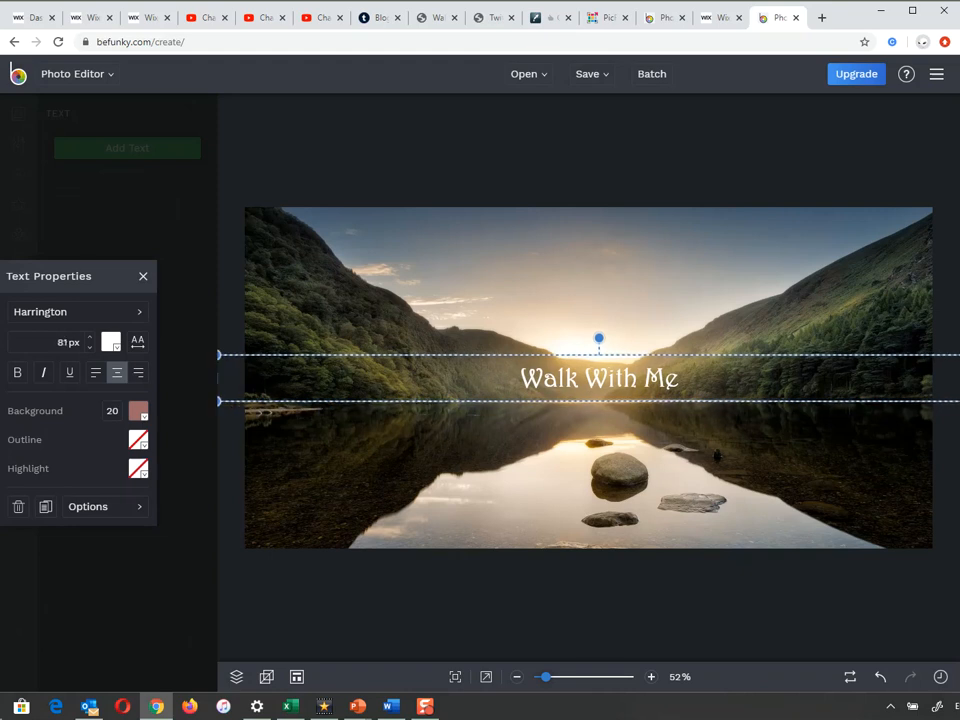
{"action": "left_click", "coordinate": [90, 338]}
{"action": "left_click", "coordinate": [90, 338]}
{"action": "left_click", "coordinate": [90, 338]}
{"action": "left_click", "coordinate": [90, 338]}
{"action": "left_click", "coordinate": [90, 338]}
{"action": "left_click", "coordinate": [90, 338]}
{"action": "left_click", "coordinate": [90, 338]}
{"action": "left_click", "coordinate": [90, 338]}
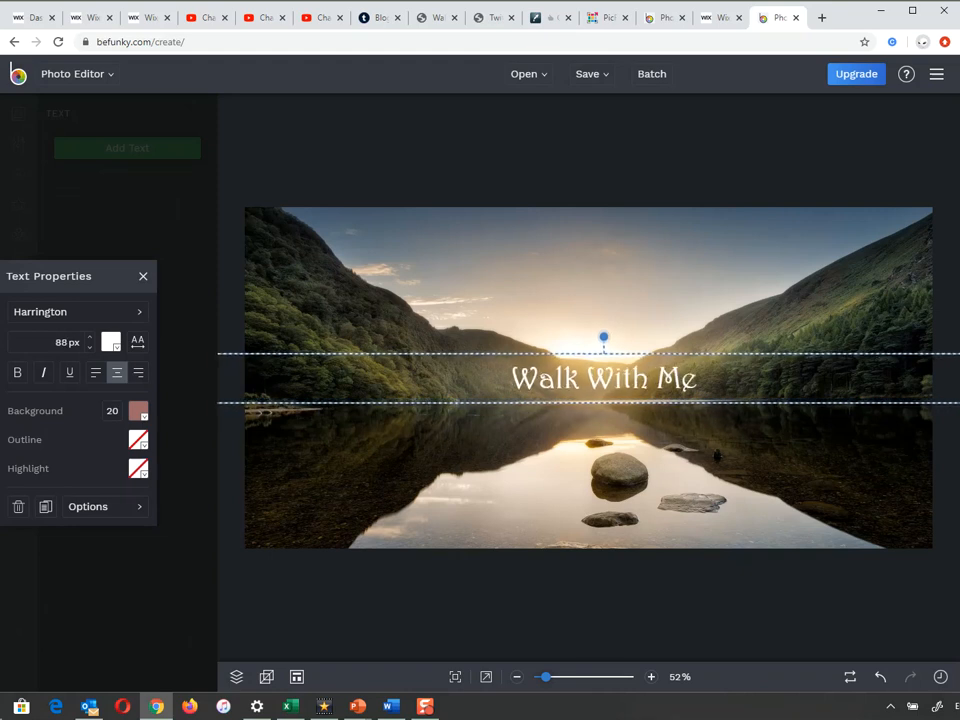
Save the titled photo to the computer as a JPG named "Glendalough-county-Wicklow 2020" and return from the opened image to the browser
{"action": "left_click", "coordinate": [143, 276]}
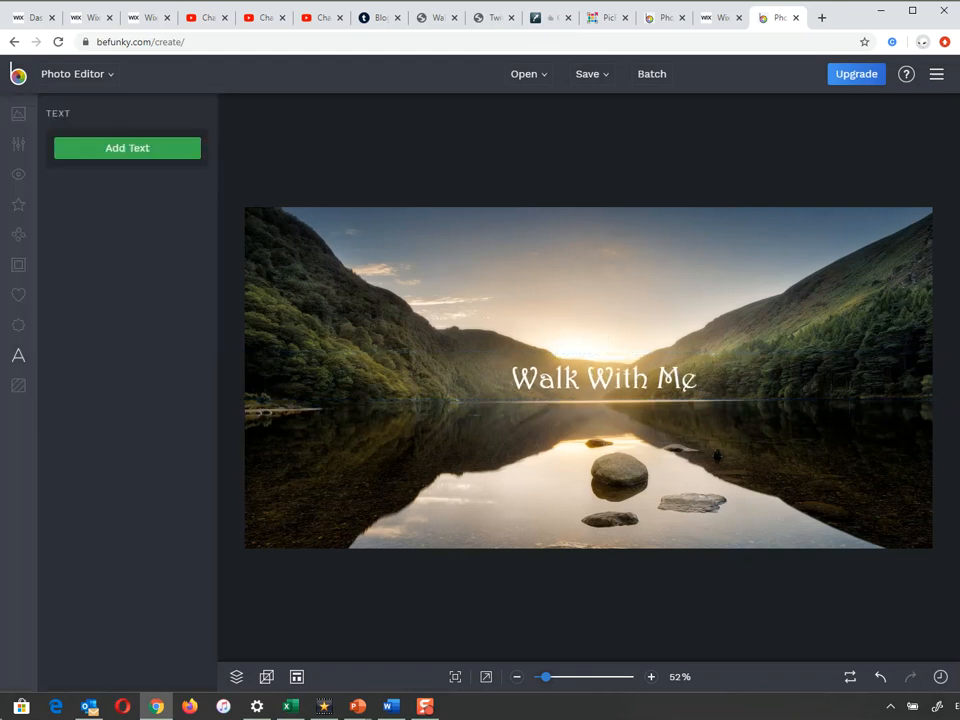
{"action": "left_click", "coordinate": [592, 74]}
{"action": "left_click", "coordinate": [604, 99]}
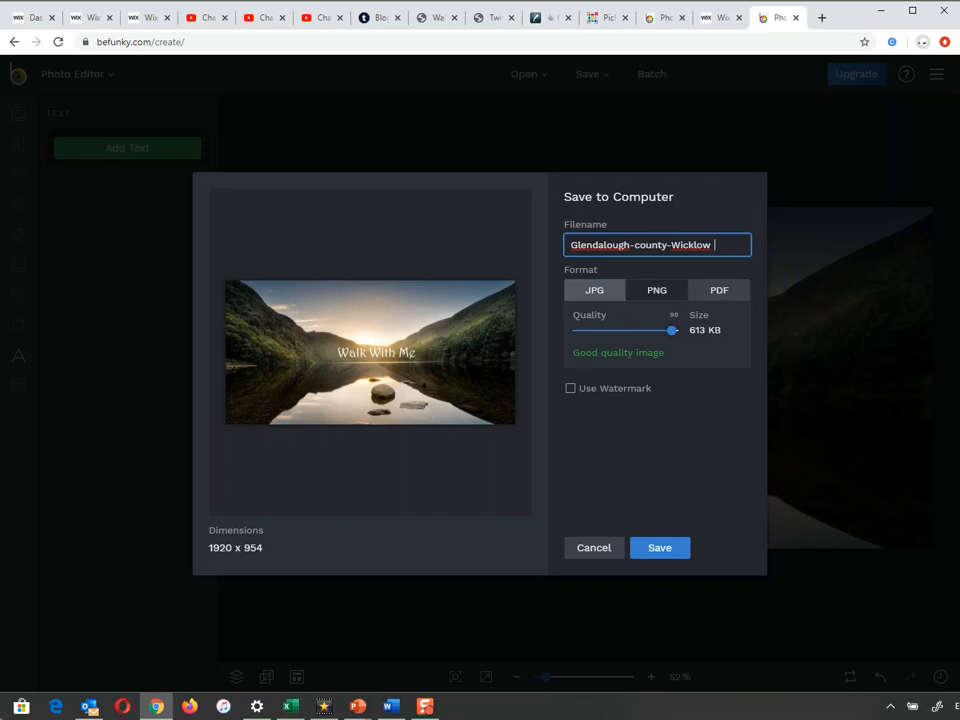
{"action": "type", "text": "2020"}
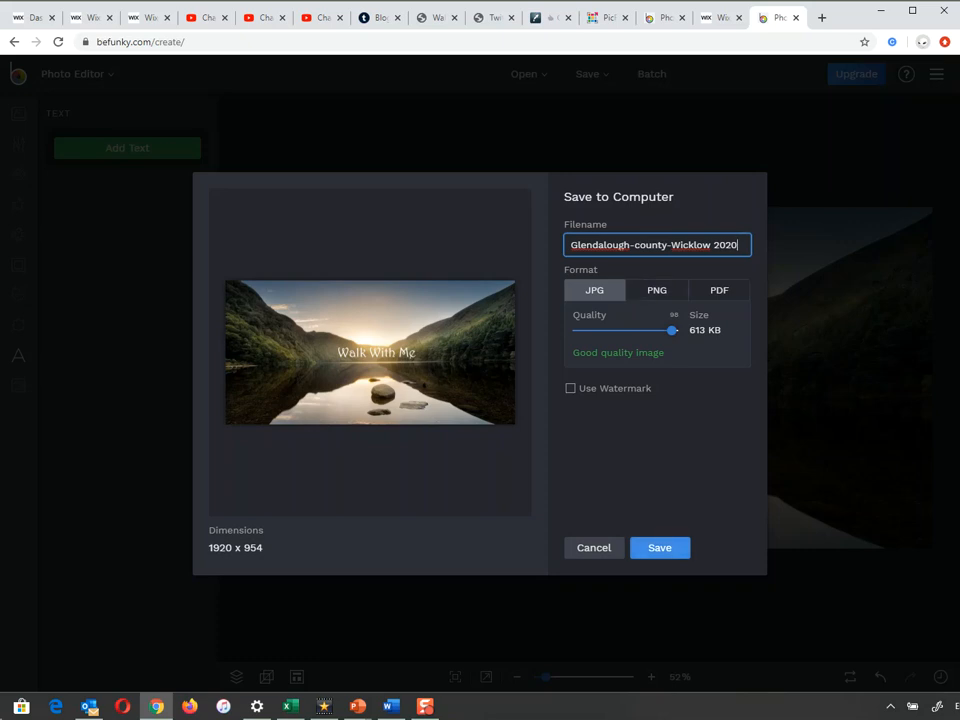
{"action": "key", "text": "Return"}
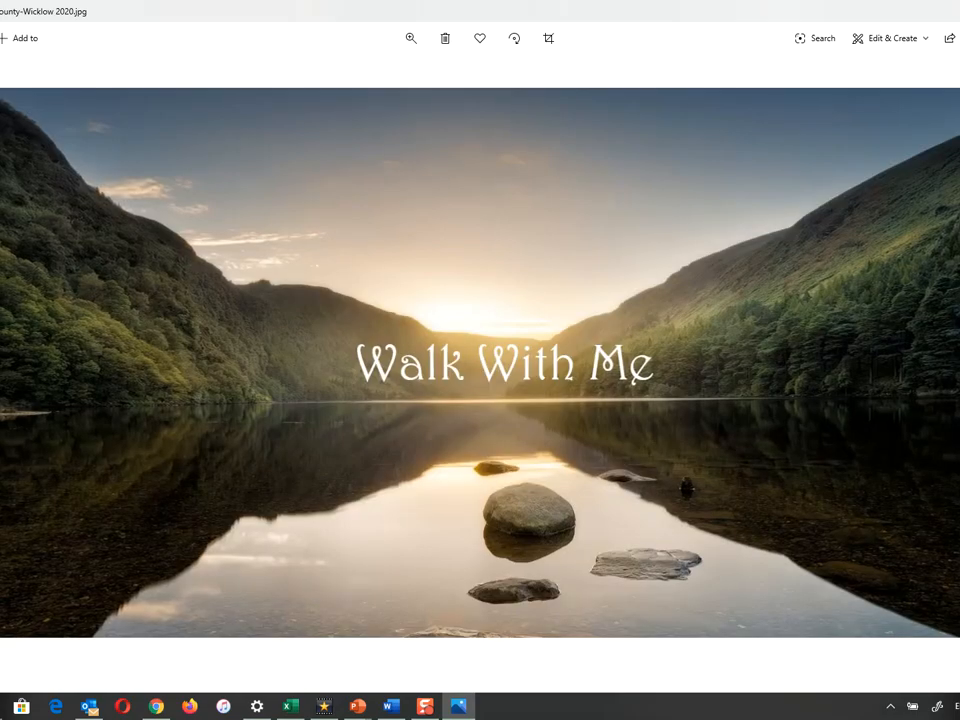
{"action": "key", "text": "alt+Tab"}
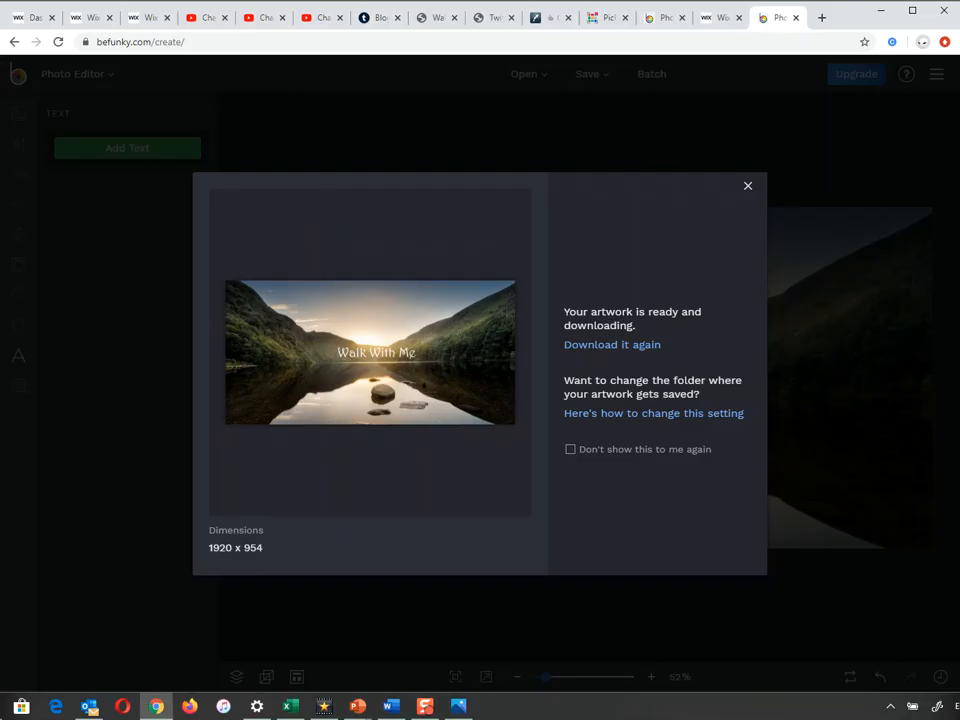
Switch to the Tumblr blog settings, start editing the blog's appearance and bring up the header image options
{"action": "left_click", "coordinate": [380, 18]}
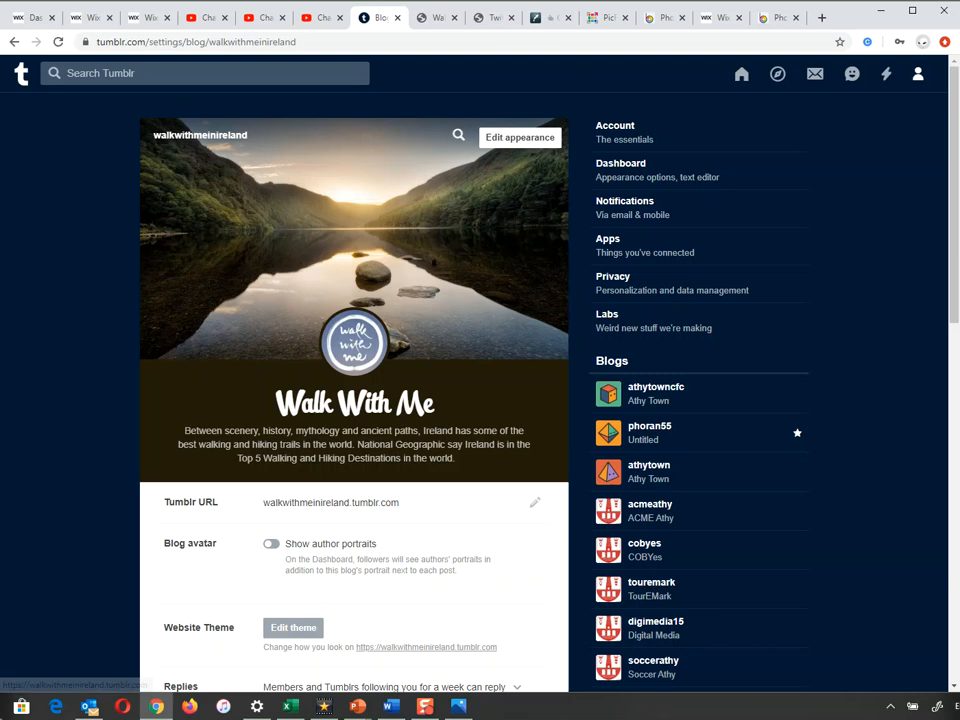
{"action": "left_click", "coordinate": [520, 138]}
{"action": "left_click", "coordinate": [551, 169]}
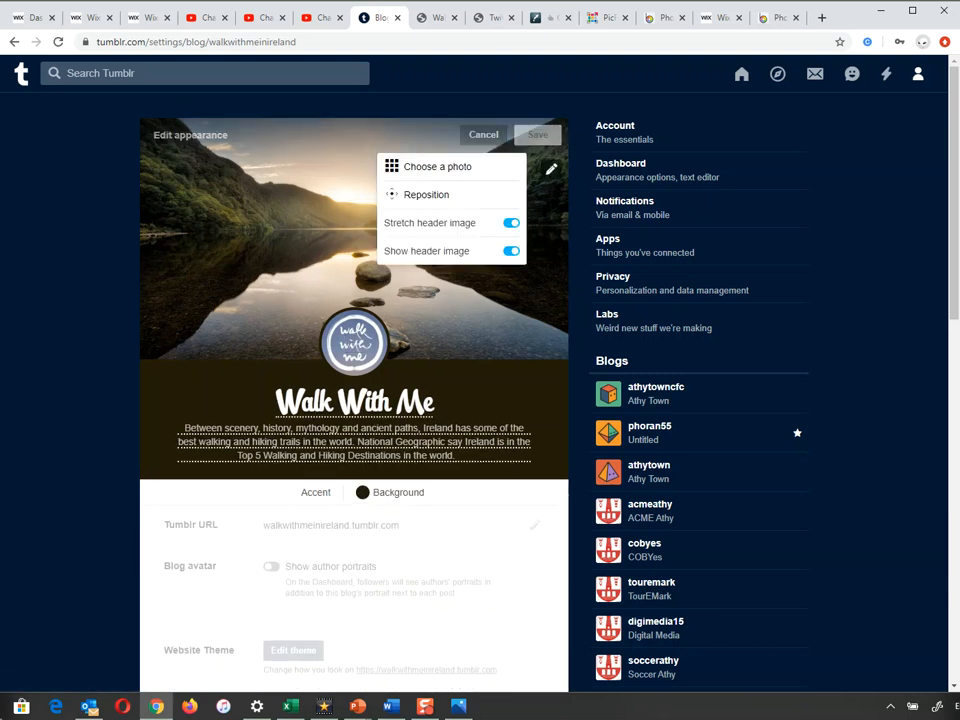
Look through the "blog post" folder for the saved header image and leave the file selection without choosing a photo
{"action": "left_click", "coordinate": [436, 166]}
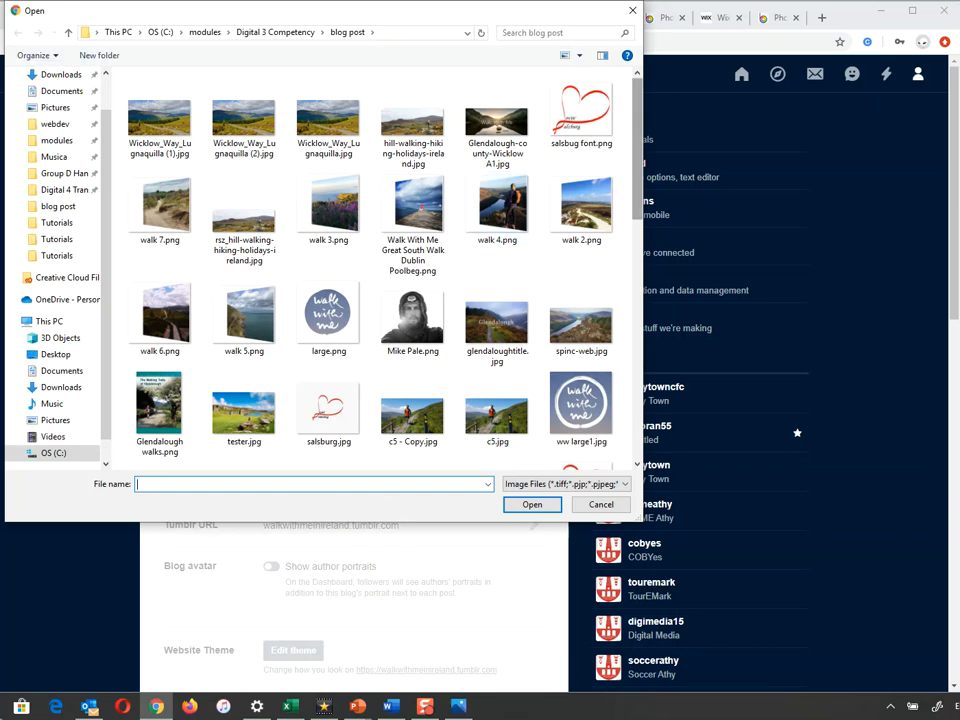
{"action": "scroll", "coordinate": [495, 108], "scroll_direction": "down", "scroll_amount": 10}
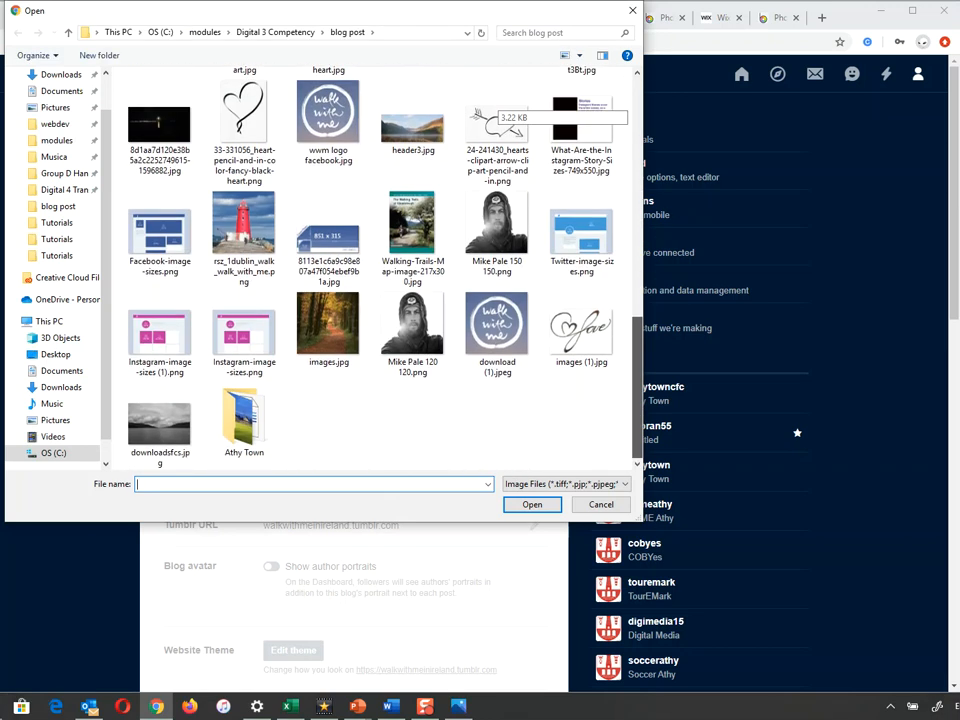
{"action": "scroll", "coordinate": [495, 108], "scroll_direction": "up", "scroll_amount": 5}
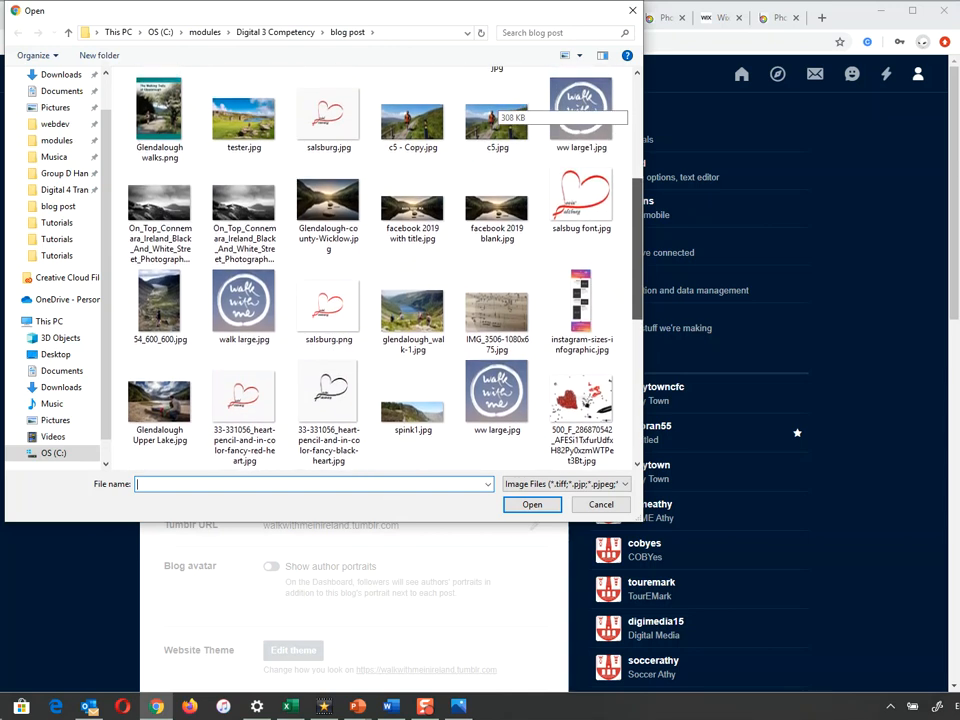
{"action": "scroll", "coordinate": [495, 108], "scroll_direction": "up", "scroll_amount": 1}
{"action": "scroll", "coordinate": [495, 108], "scroll_direction": "up", "scroll_amount": 3}
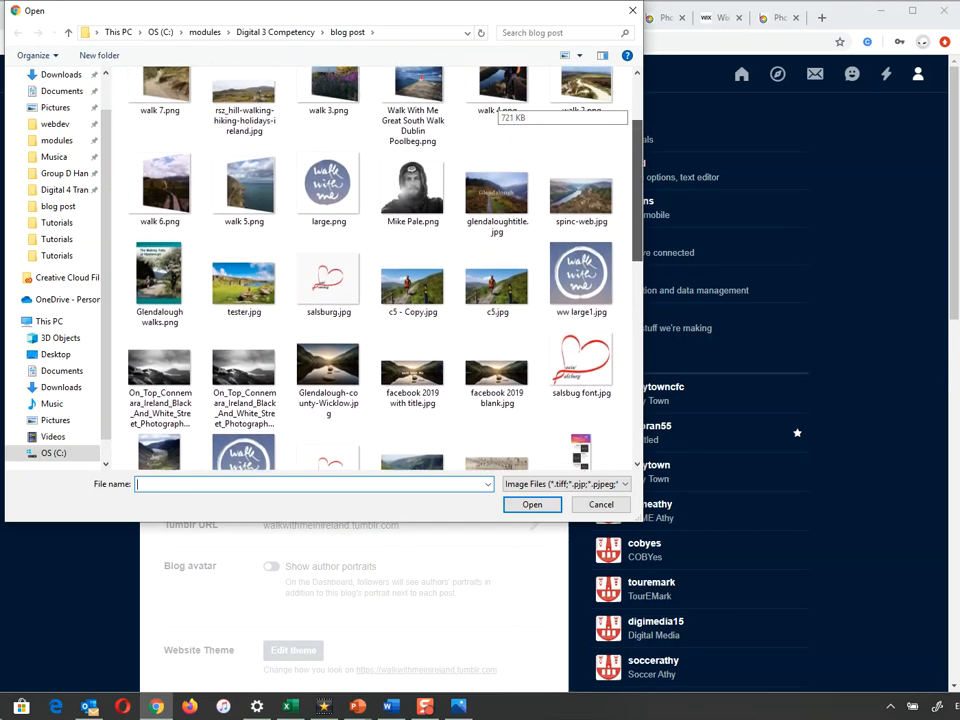
{"action": "scroll", "coordinate": [495, 108], "scroll_direction": "up", "scroll_amount": 1}
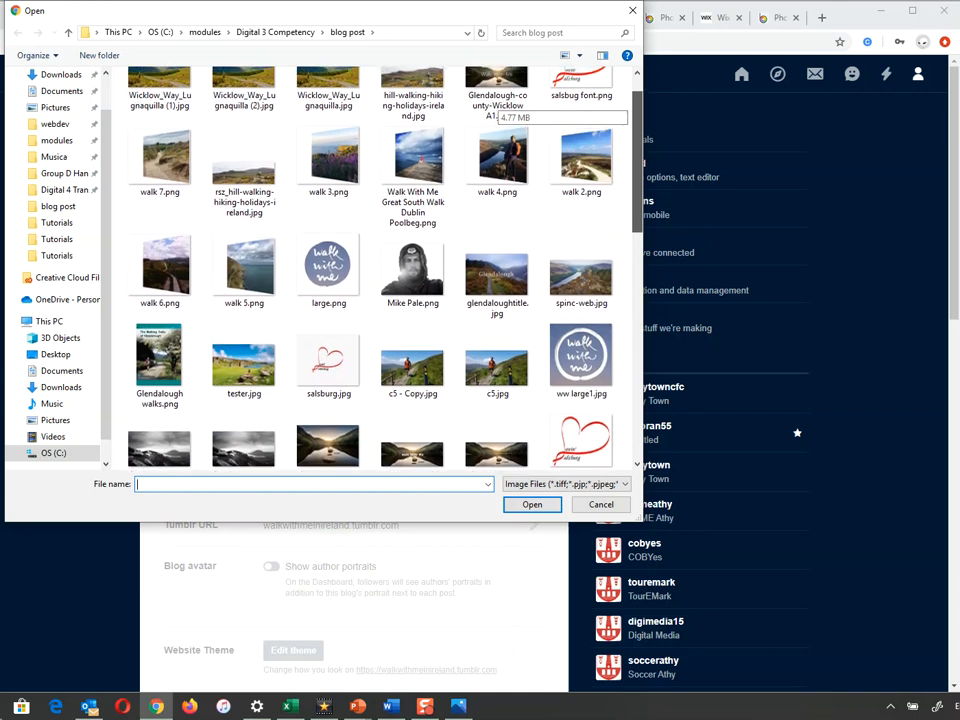
{"action": "scroll", "coordinate": [495, 108], "scroll_direction": "up", "scroll_amount": 1}
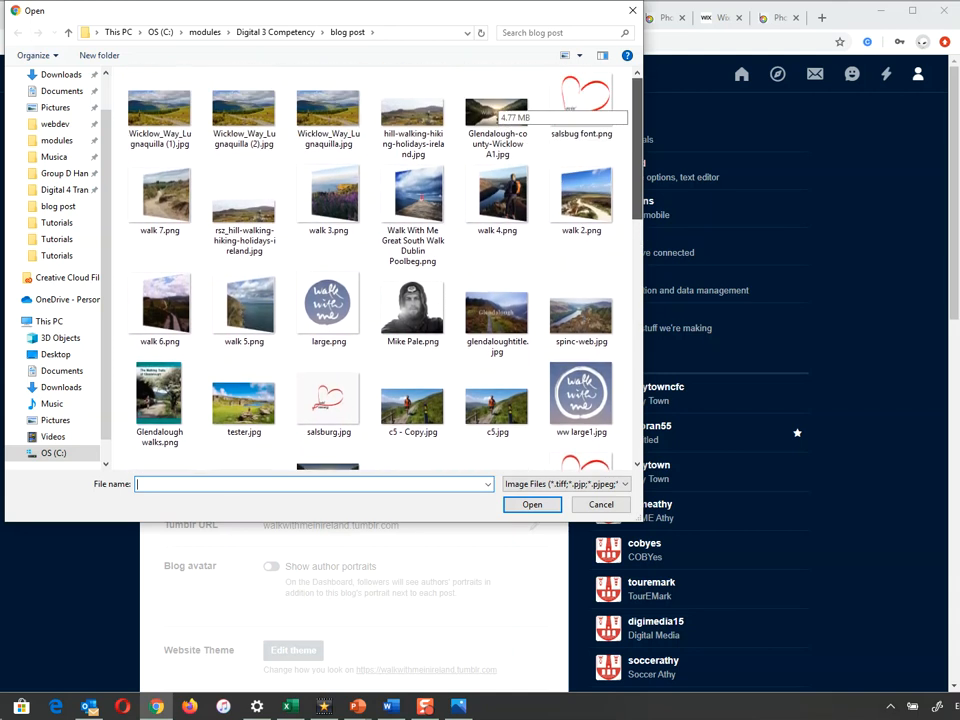
{"action": "scroll", "coordinate": [495, 108], "scroll_direction": "down", "scroll_amount": 4}
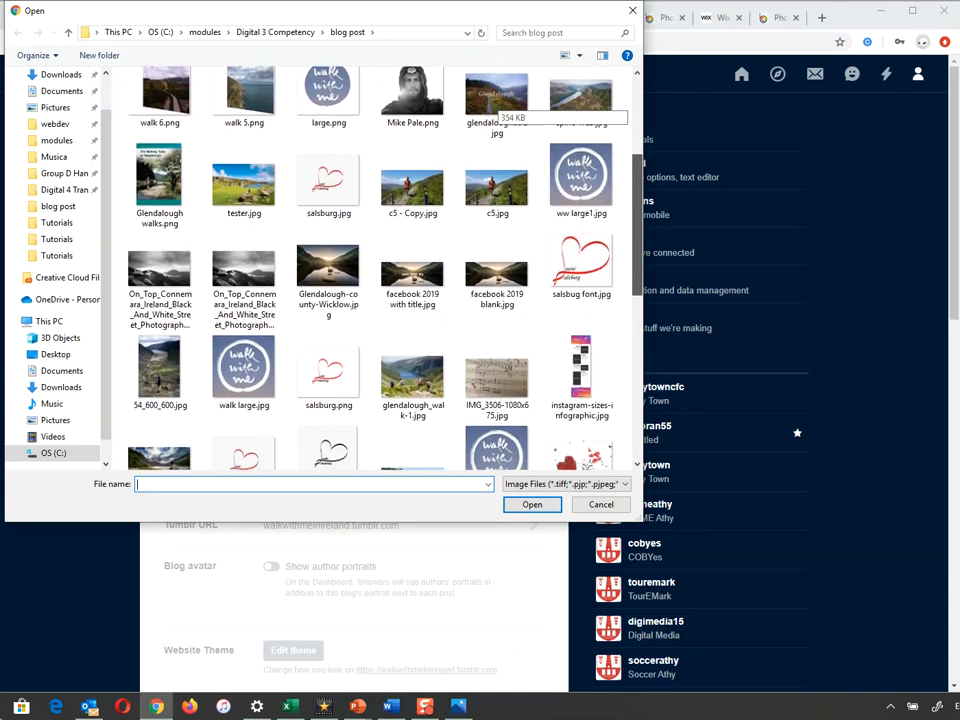
{"action": "scroll", "coordinate": [495, 108], "scroll_direction": "down", "scroll_amount": 6}
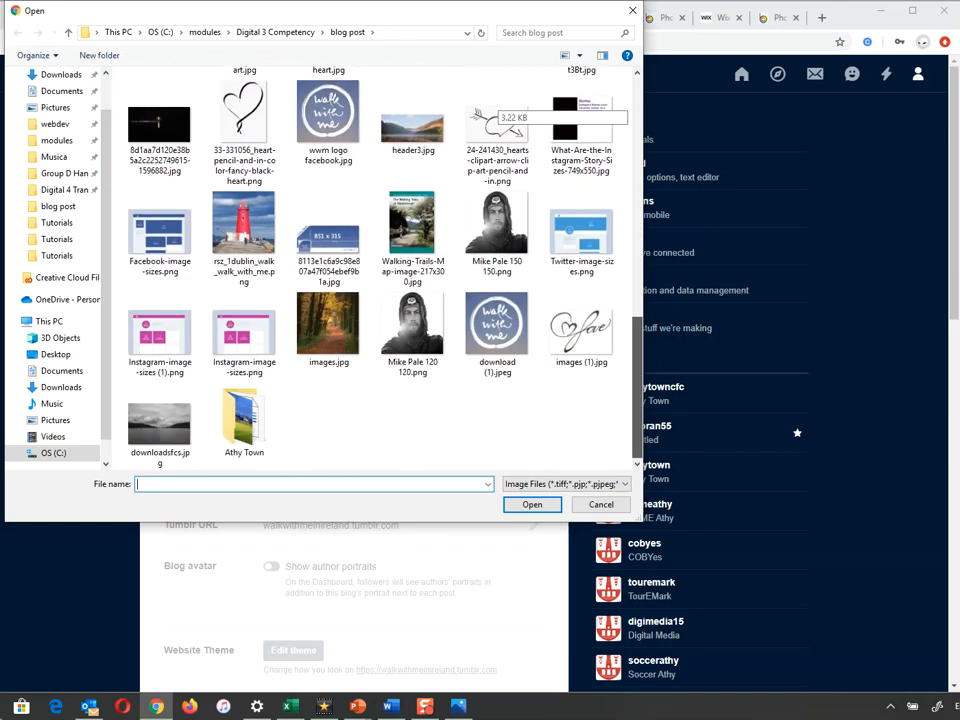
{"action": "left_click", "coordinate": [633, 10]}
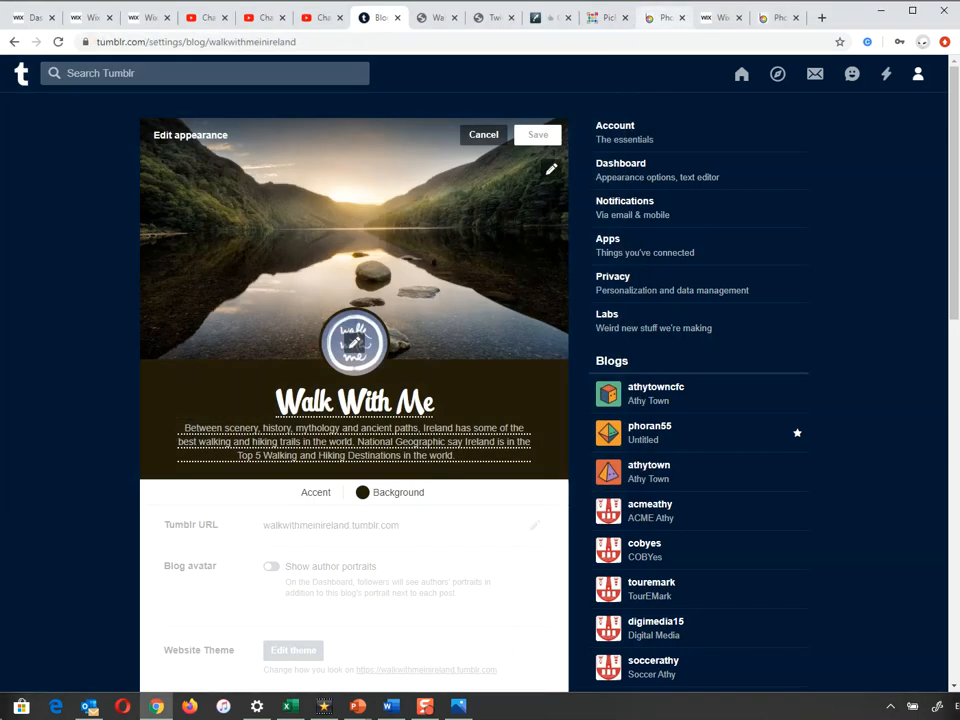
Return to the BeFunky photo editor and check the file name used in the Save to Computer dialog
{"action": "left_click", "coordinate": [665, 17]}
{"action": "left_click", "coordinate": [777, 17]}
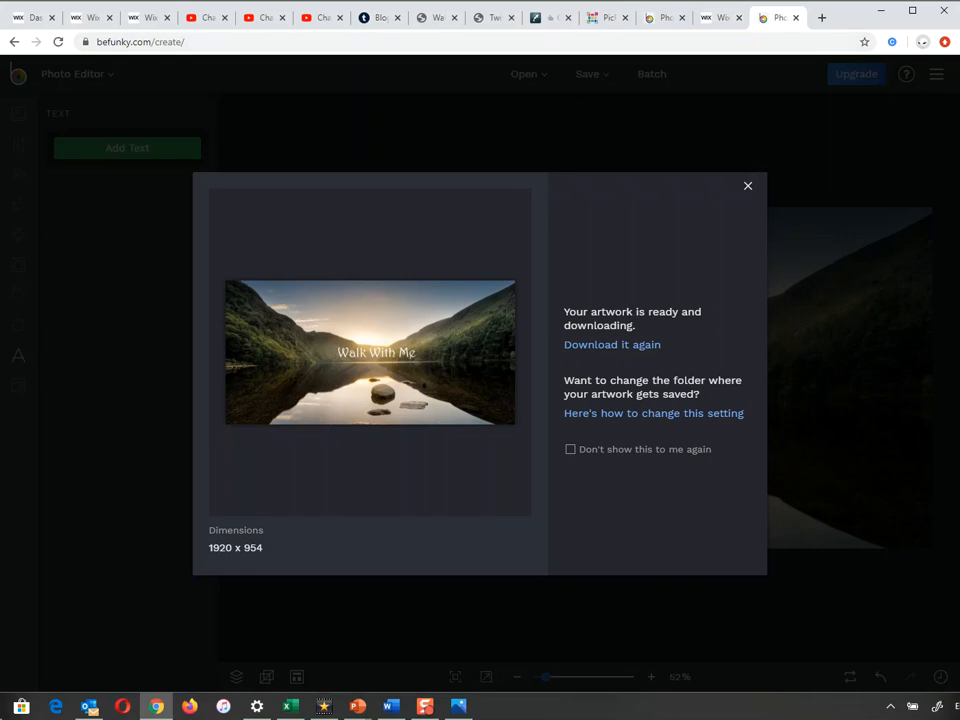
{"action": "left_click", "coordinate": [561, 138]}
{"action": "left_click", "coordinate": [588, 74]}
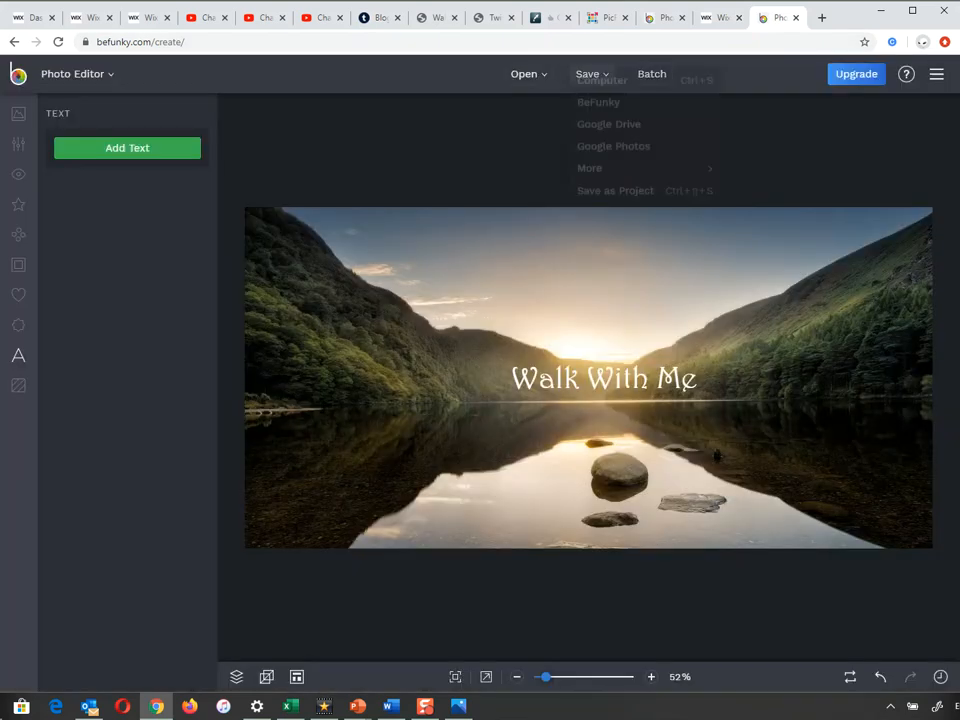
{"action": "left_click", "coordinate": [600, 99]}
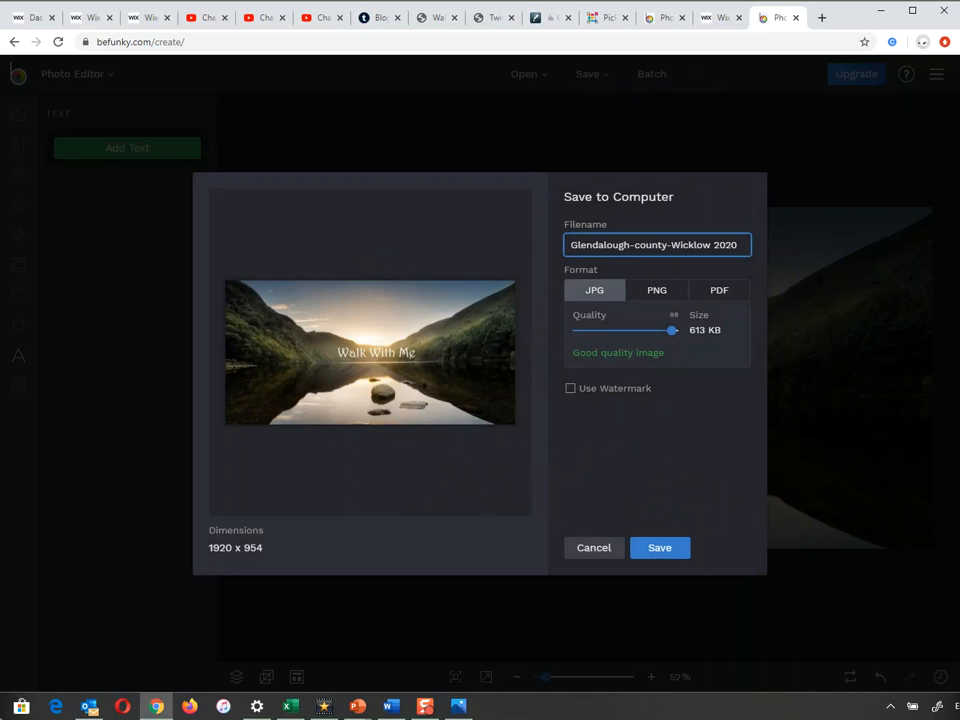
Look in the Downloads folder in File Explorer for the saved header image and put the window away
{"action": "mouse_move", "coordinate": [22, 706]}
{"action": "mouse_move", "coordinate": [105, 645]}
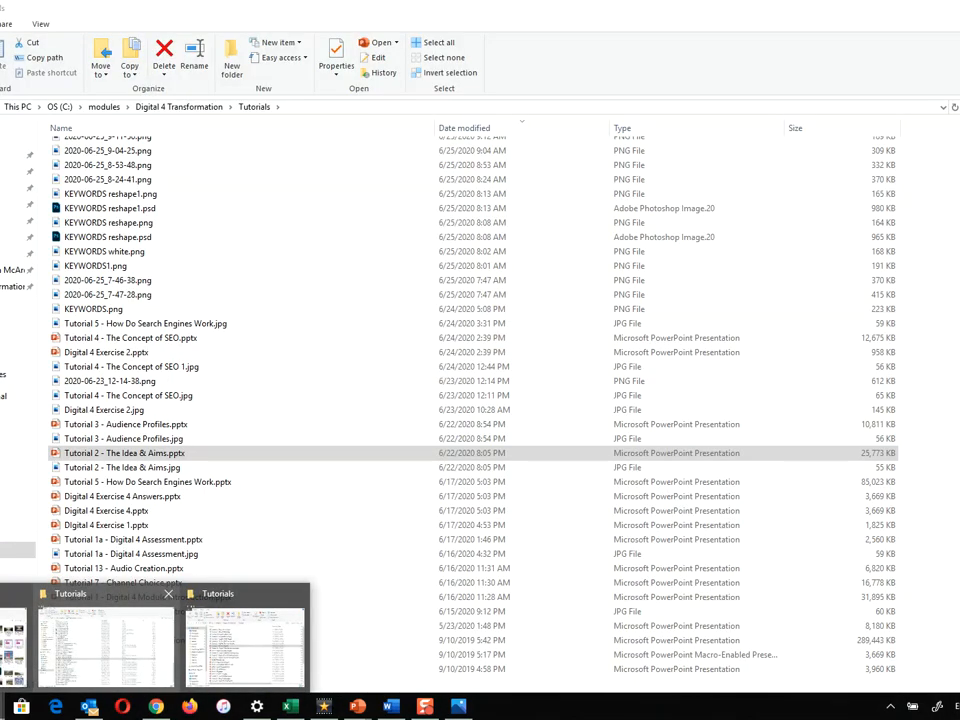
{"action": "left_click", "coordinate": [105, 645]}
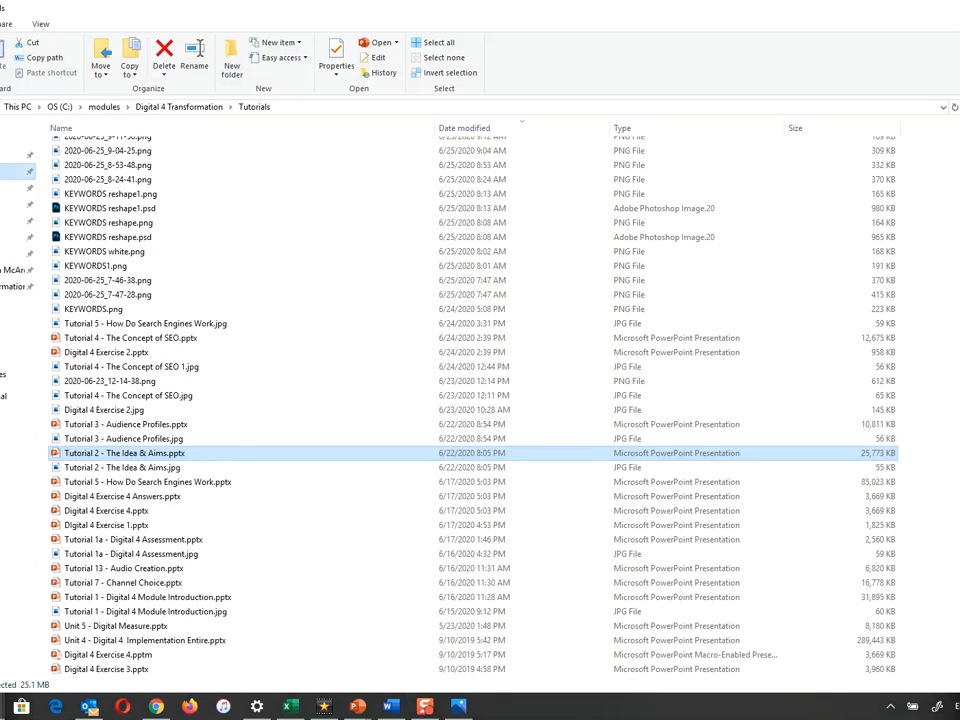
{"action": "left_click", "coordinate": [15, 171]}
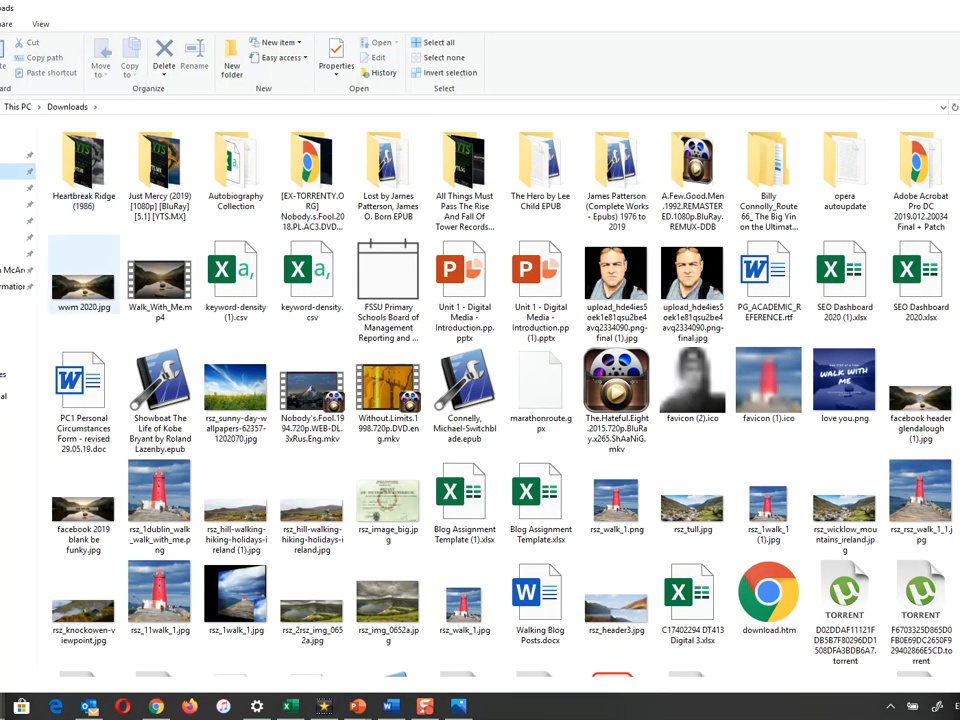
{"action": "left_click", "coordinate": [84, 280]}
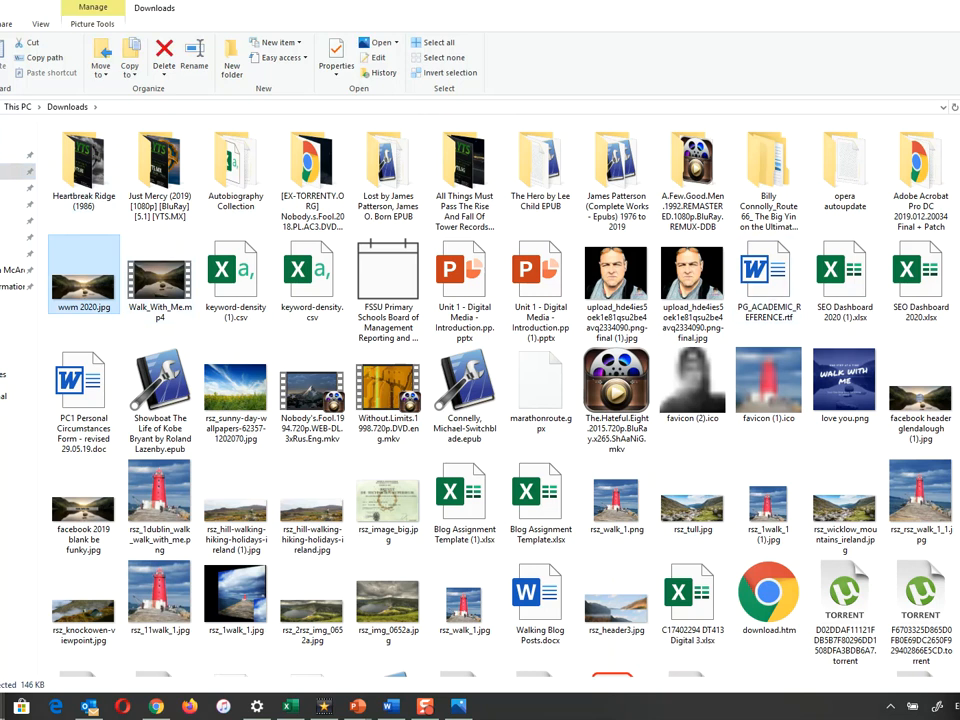
{"action": "left_click", "coordinate": [957, 280]}
{"action": "left_click_drag", "start_coordinate": [780, 8], "coordinate": [714, 41]}
{"action": "left_click", "coordinate": [892, 40]}
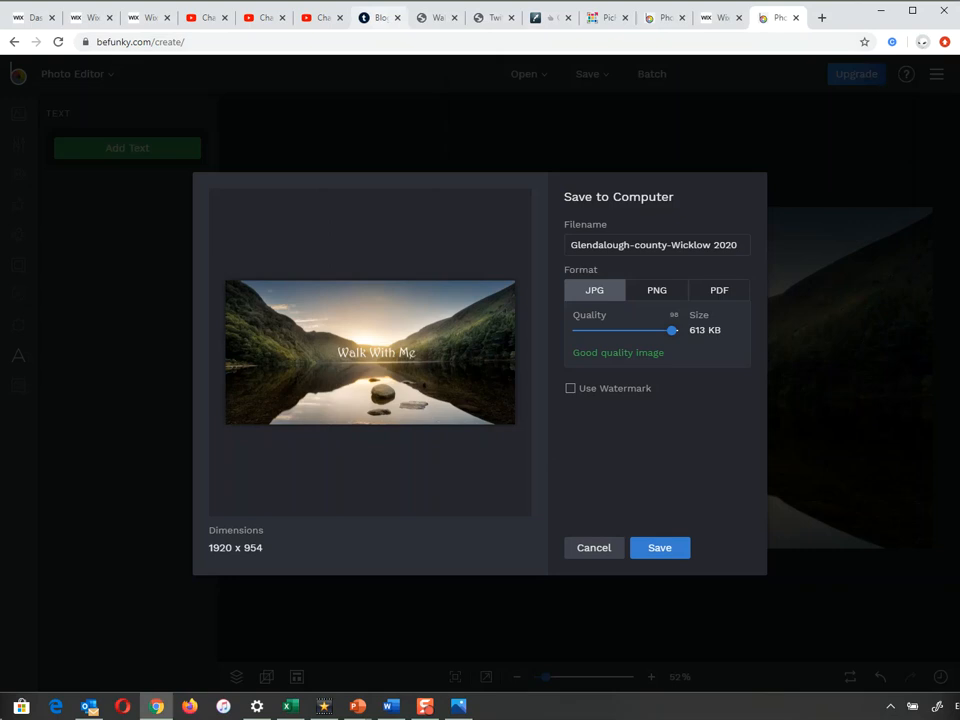
Replace the Tumblr blog's header photo with the titled "Walk With Me" image from the Downloads folder and save the appearance
{"action": "left_click", "coordinate": [380, 18]}
{"action": "left_click", "coordinate": [551, 169]}
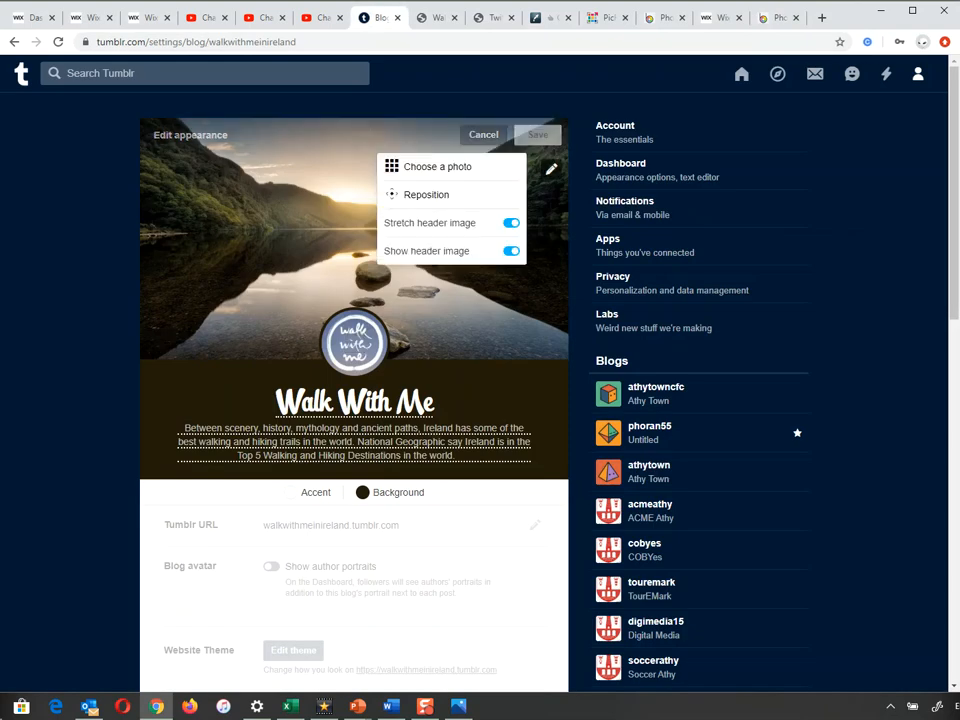
{"action": "left_click", "coordinate": [437, 167]}
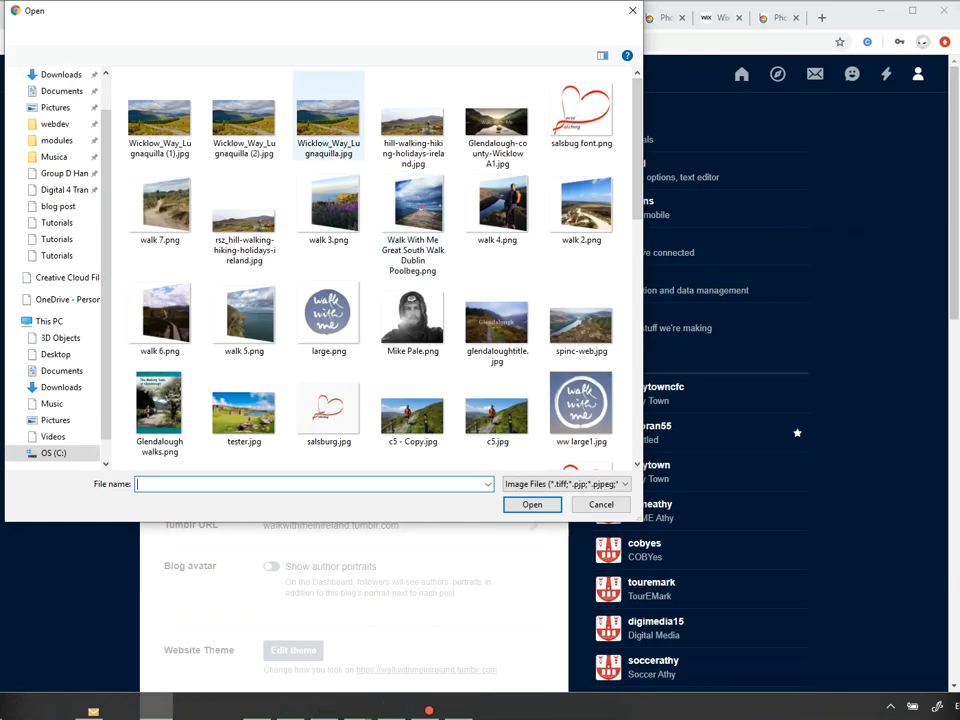
{"action": "scroll", "coordinate": [55, 260], "scroll_direction": "up", "scroll_amount": 2}
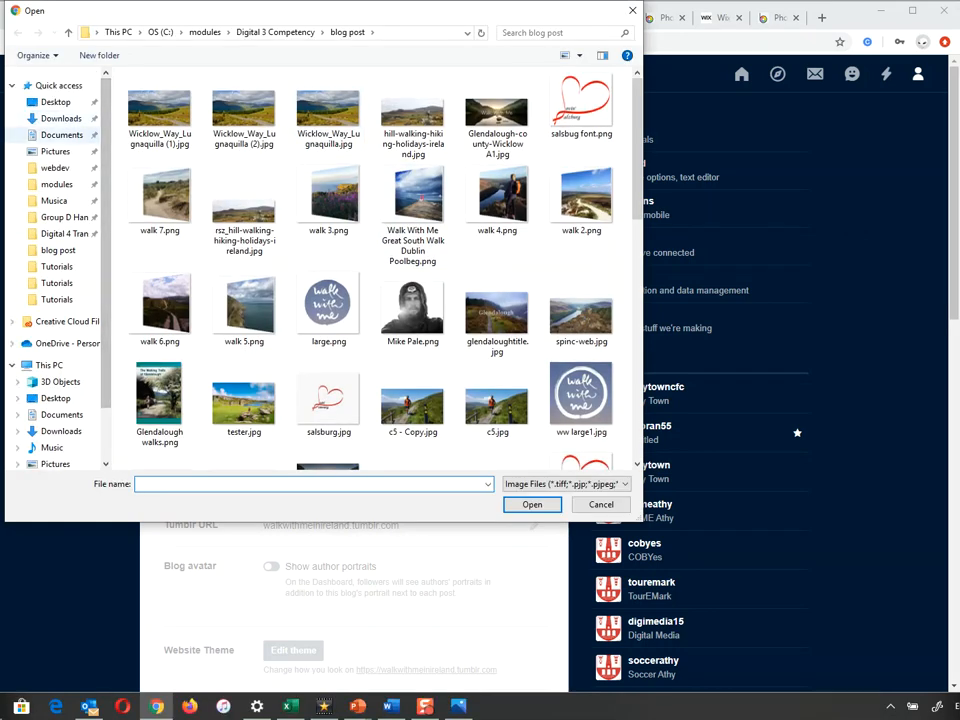
{"action": "left_click", "coordinate": [61, 118]}
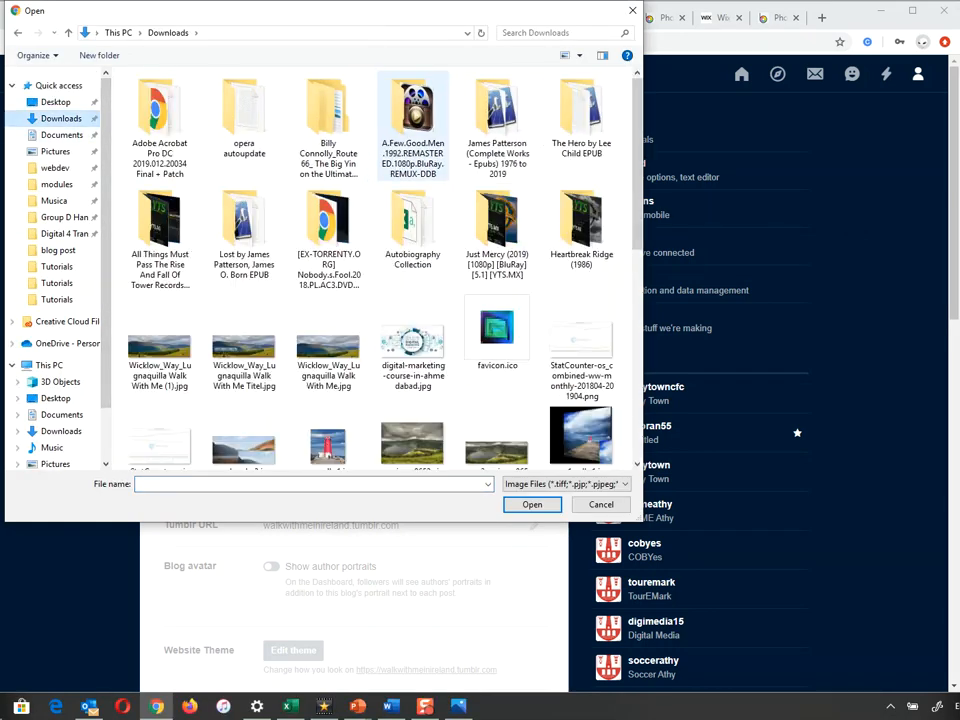
{"action": "scroll", "coordinate": [370, 270], "scroll_direction": "down", "scroll_amount": 5}
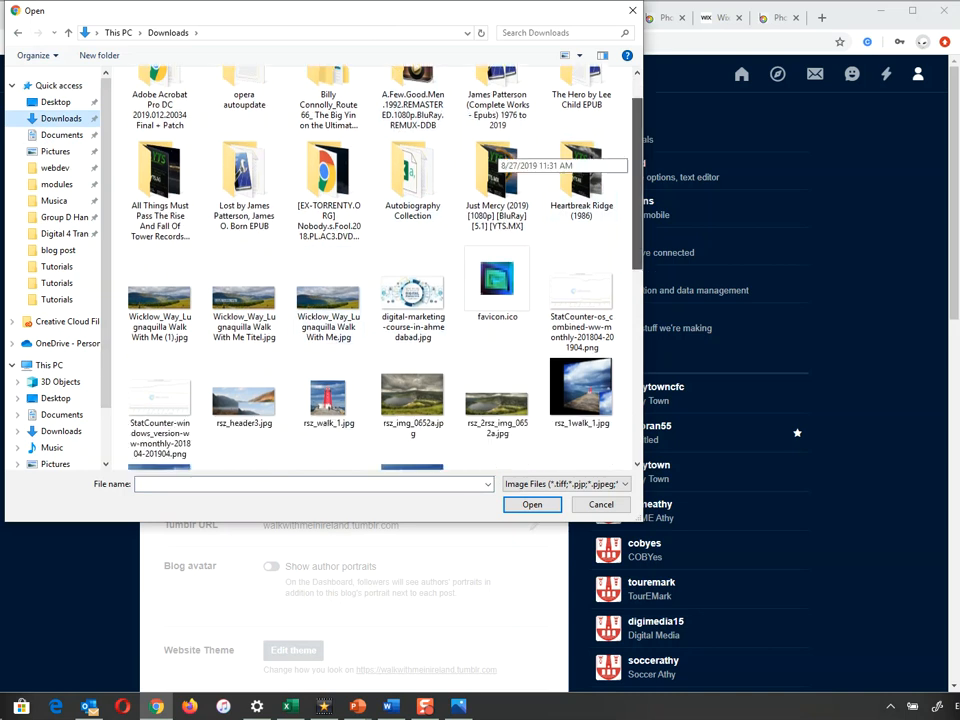
{"action": "double_click", "coordinate": [497, 410]}
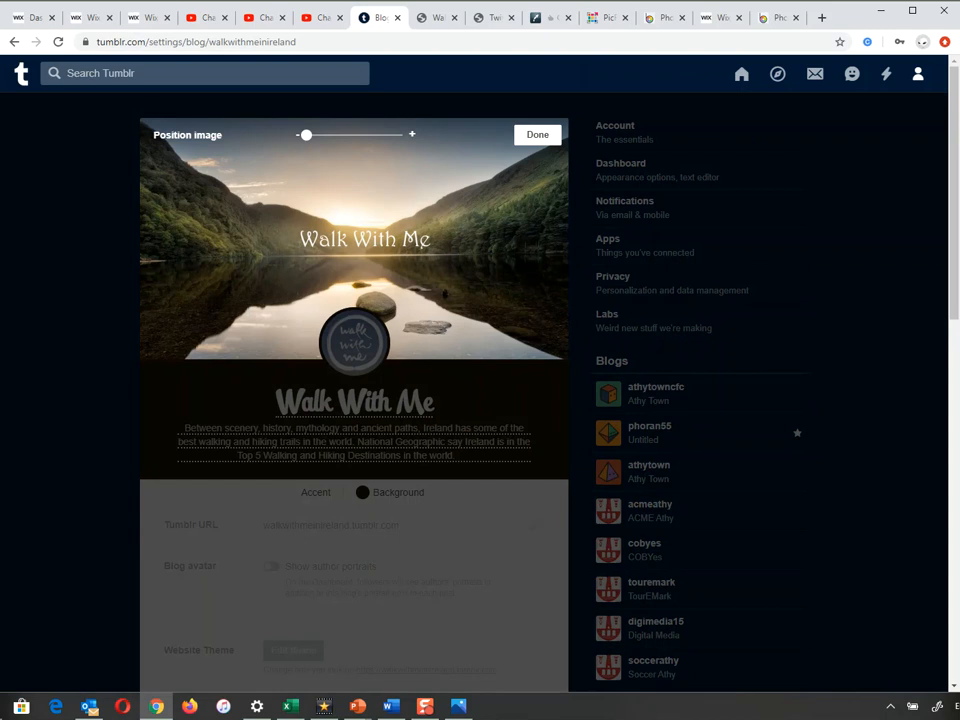
{"action": "left_click", "coordinate": [538, 135]}
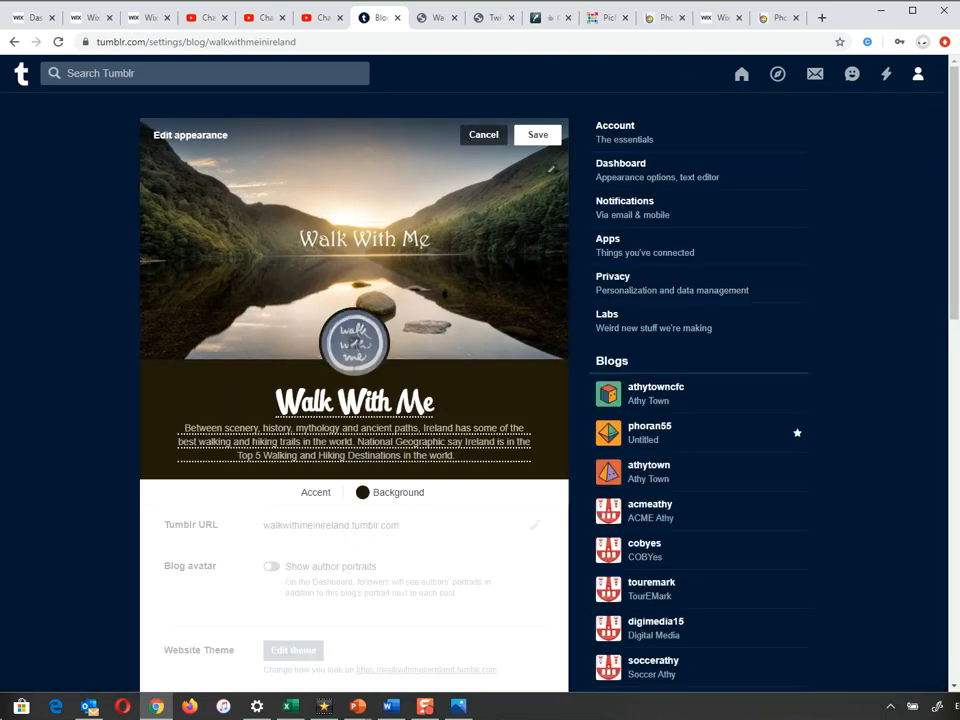
{"action": "left_click", "coordinate": [538, 135]}
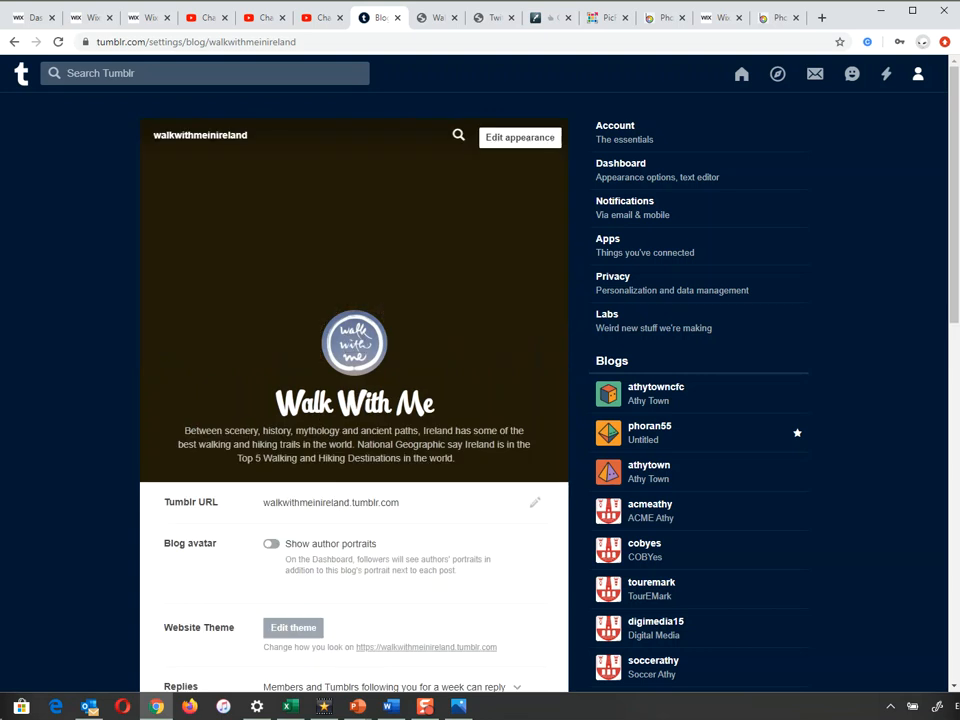
Open the public walkwithmeinireland blog and look over its web address, new header and posts
{"action": "left_click", "coordinate": [227, 135]}
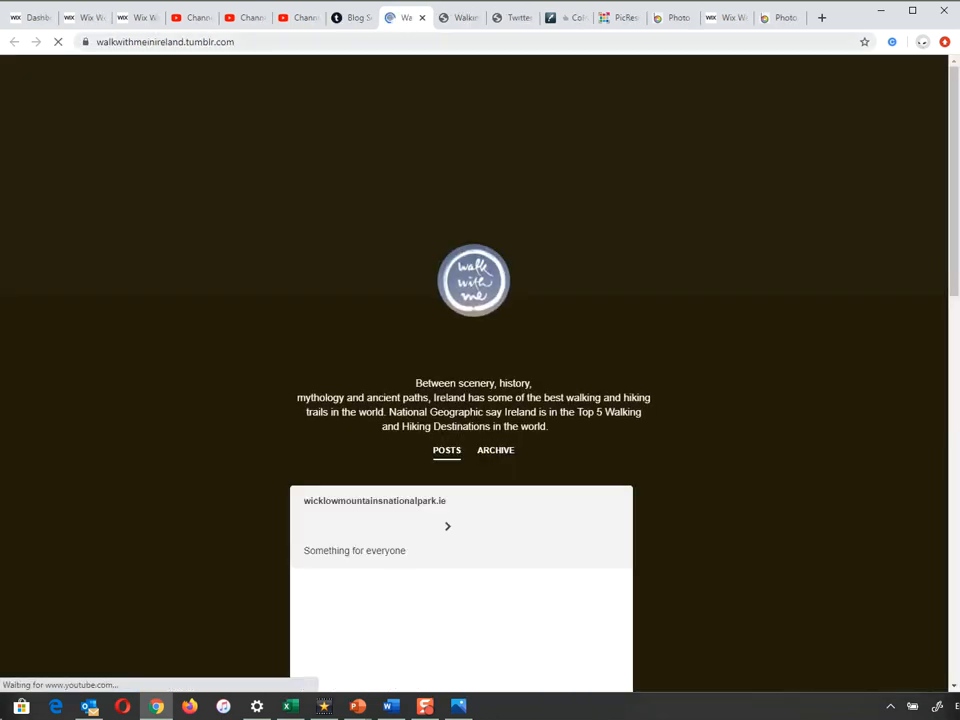
{"action": "left_click_drag", "start_coordinate": [236, 42], "coordinate": [94, 42]}
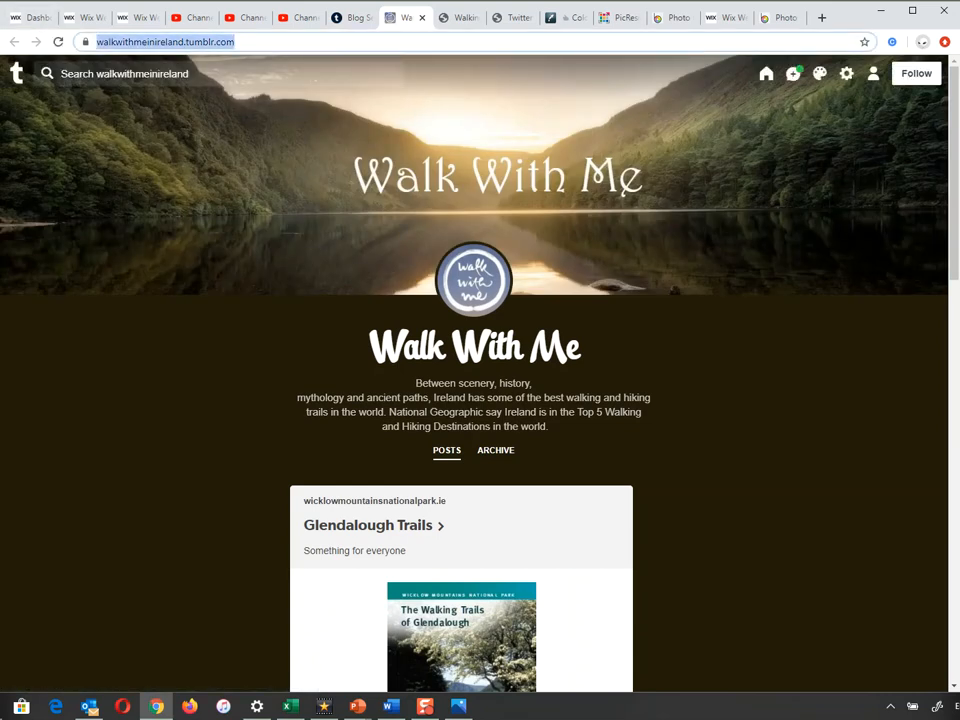
{"action": "scroll", "coordinate": [461, 400], "scroll_direction": "down", "scroll_amount": 10}
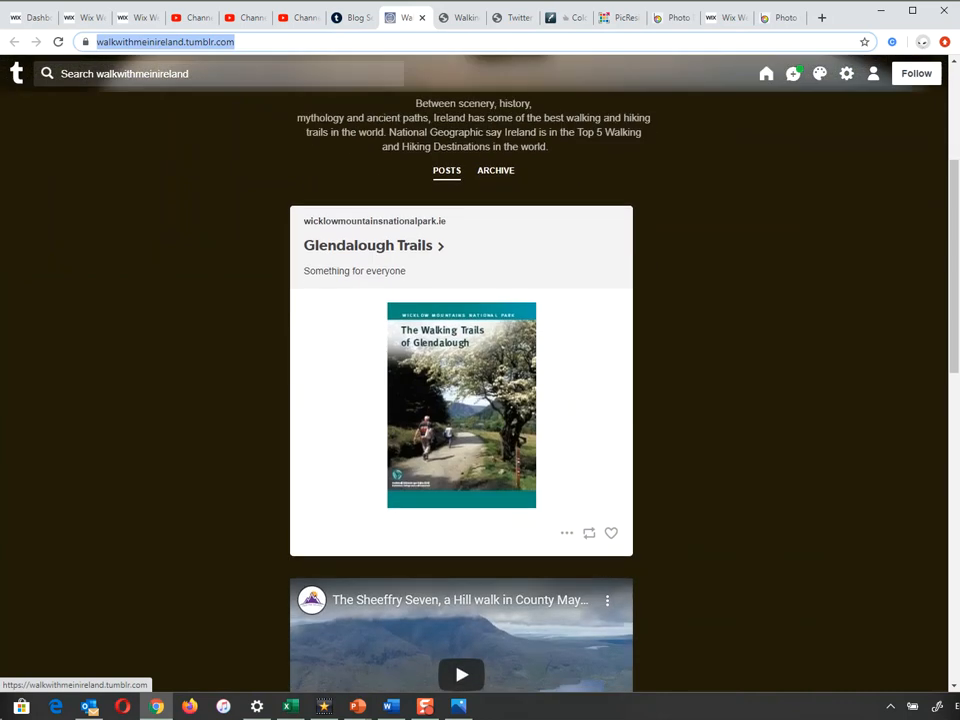
{"action": "scroll", "coordinate": [461, 400], "scroll_direction": "up", "scroll_amount": 10}
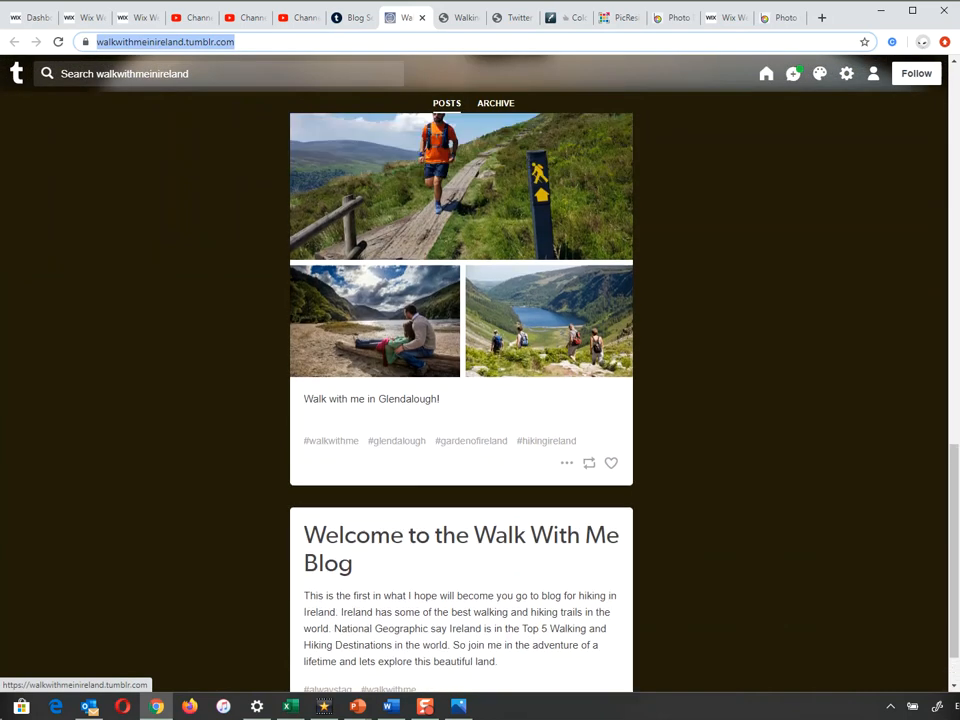
{"action": "scroll", "coordinate": [461, 400], "scroll_direction": "up", "scroll_amount": 2}
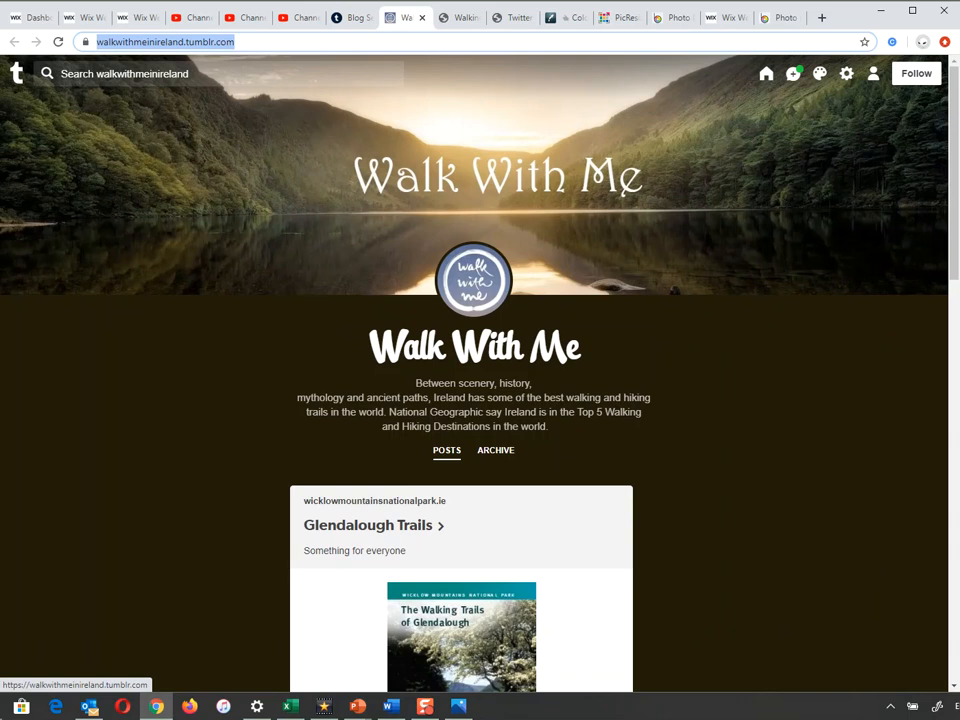
Switch to the PowerPoint slide show of Tutorial 6
{"action": "key", "text": "alt+Tab"}
{"action": "key", "text": "alt+Tab"}
{"action": "key", "text": "alt+Tab"}
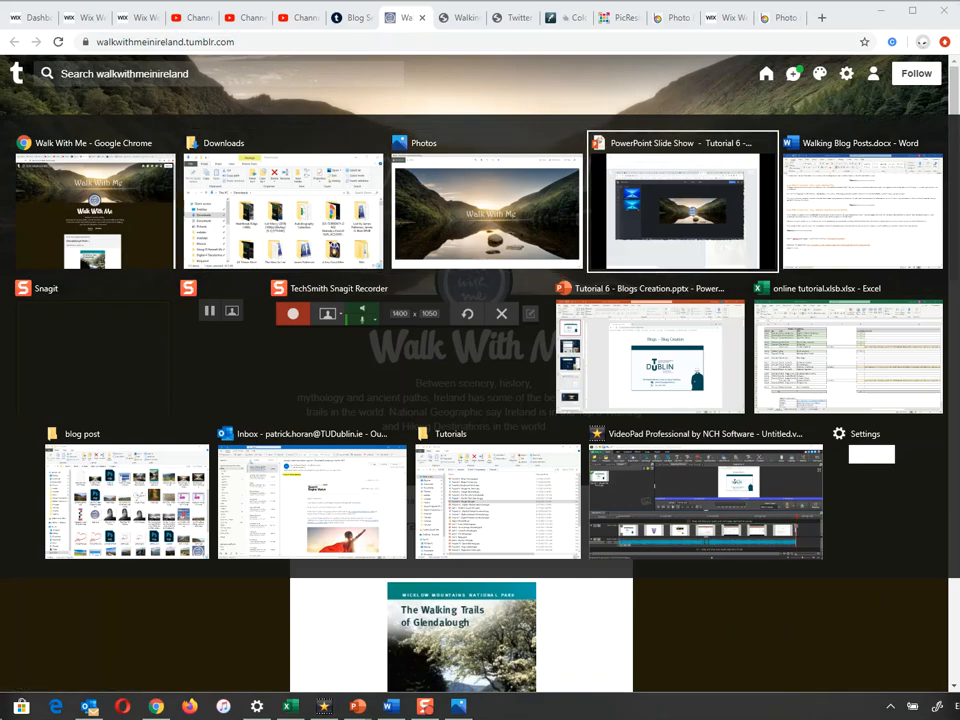